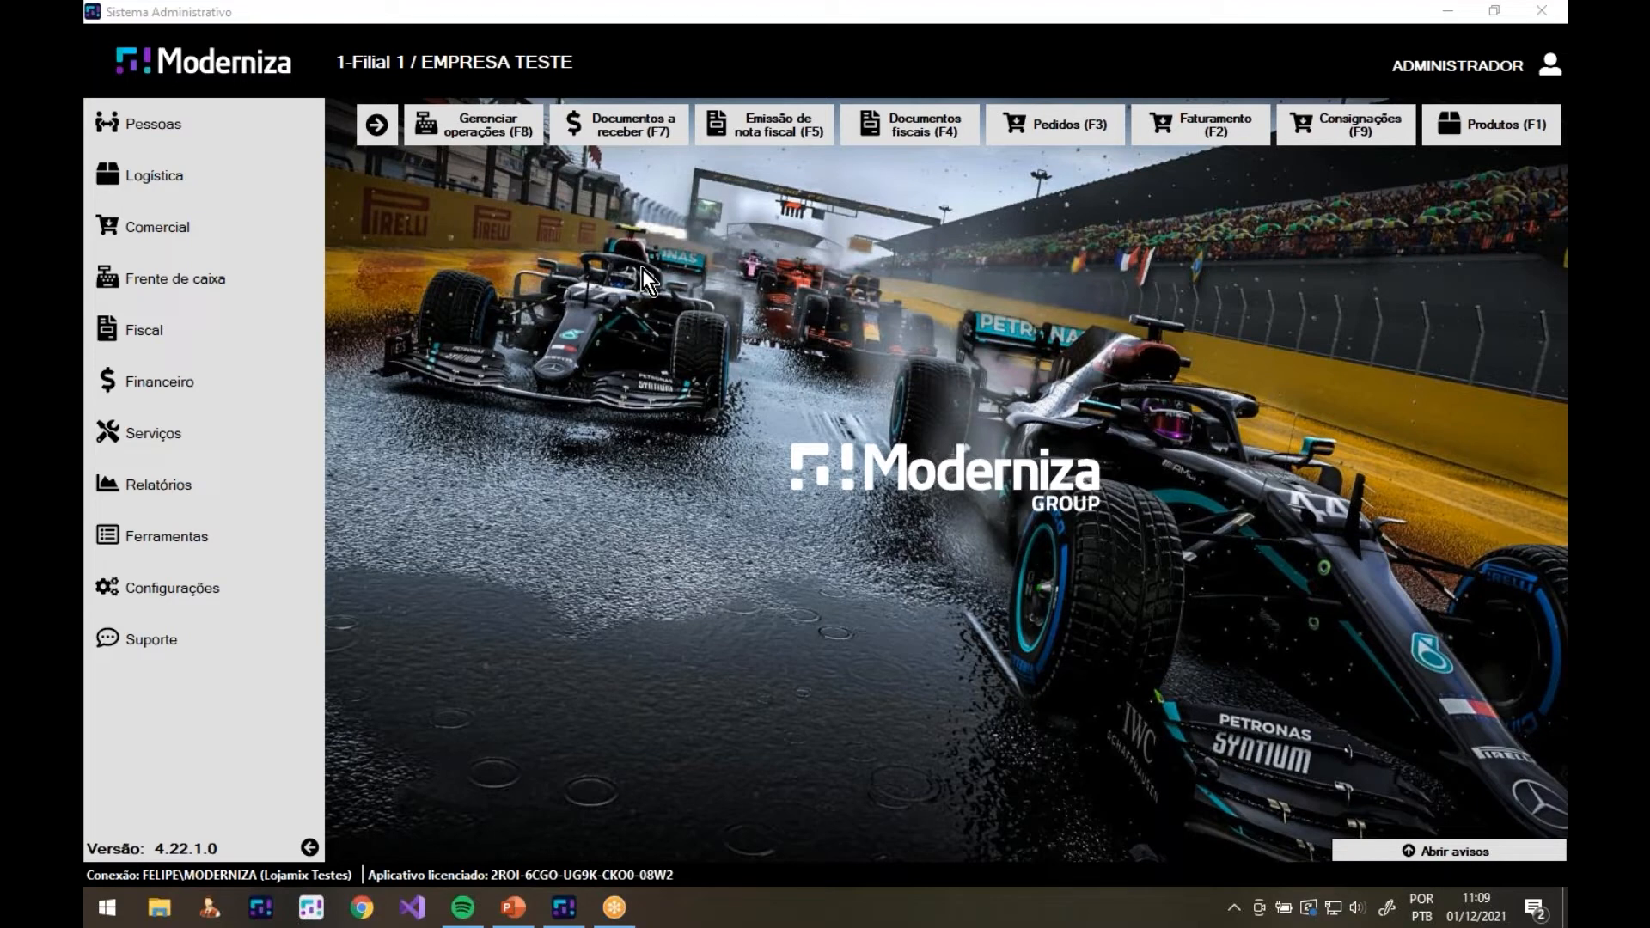
Open payable document 72907/1, view the accounts offered for its Conta Contábil, and close the document and the payables list without changes
left_click(260, 393)
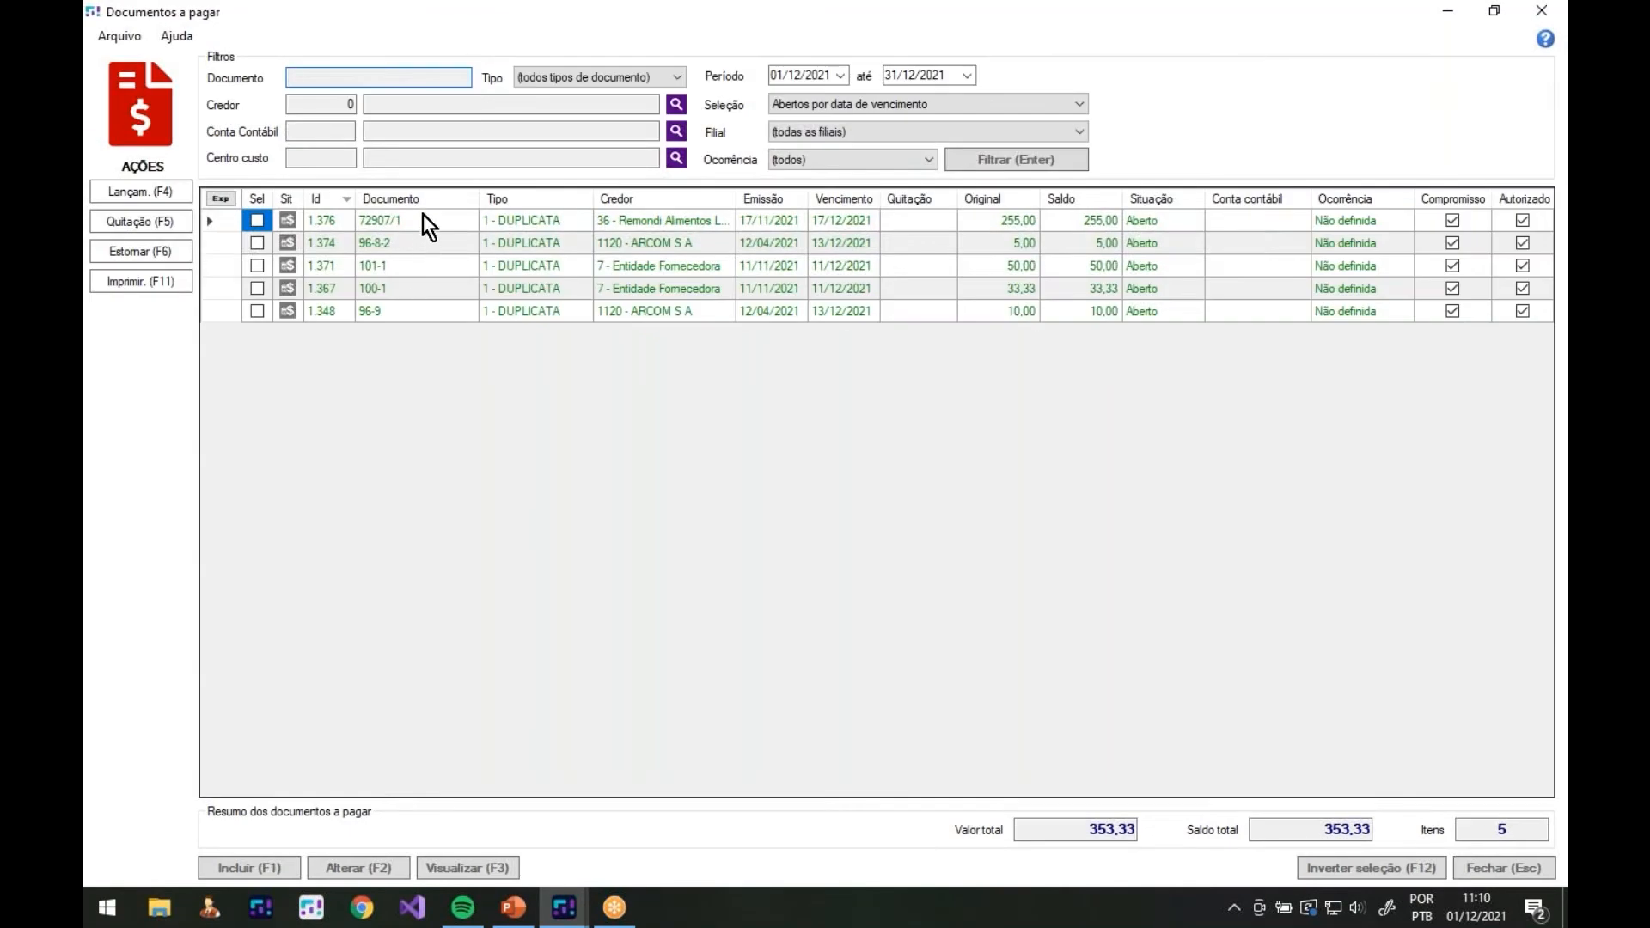
double_click(423, 220)
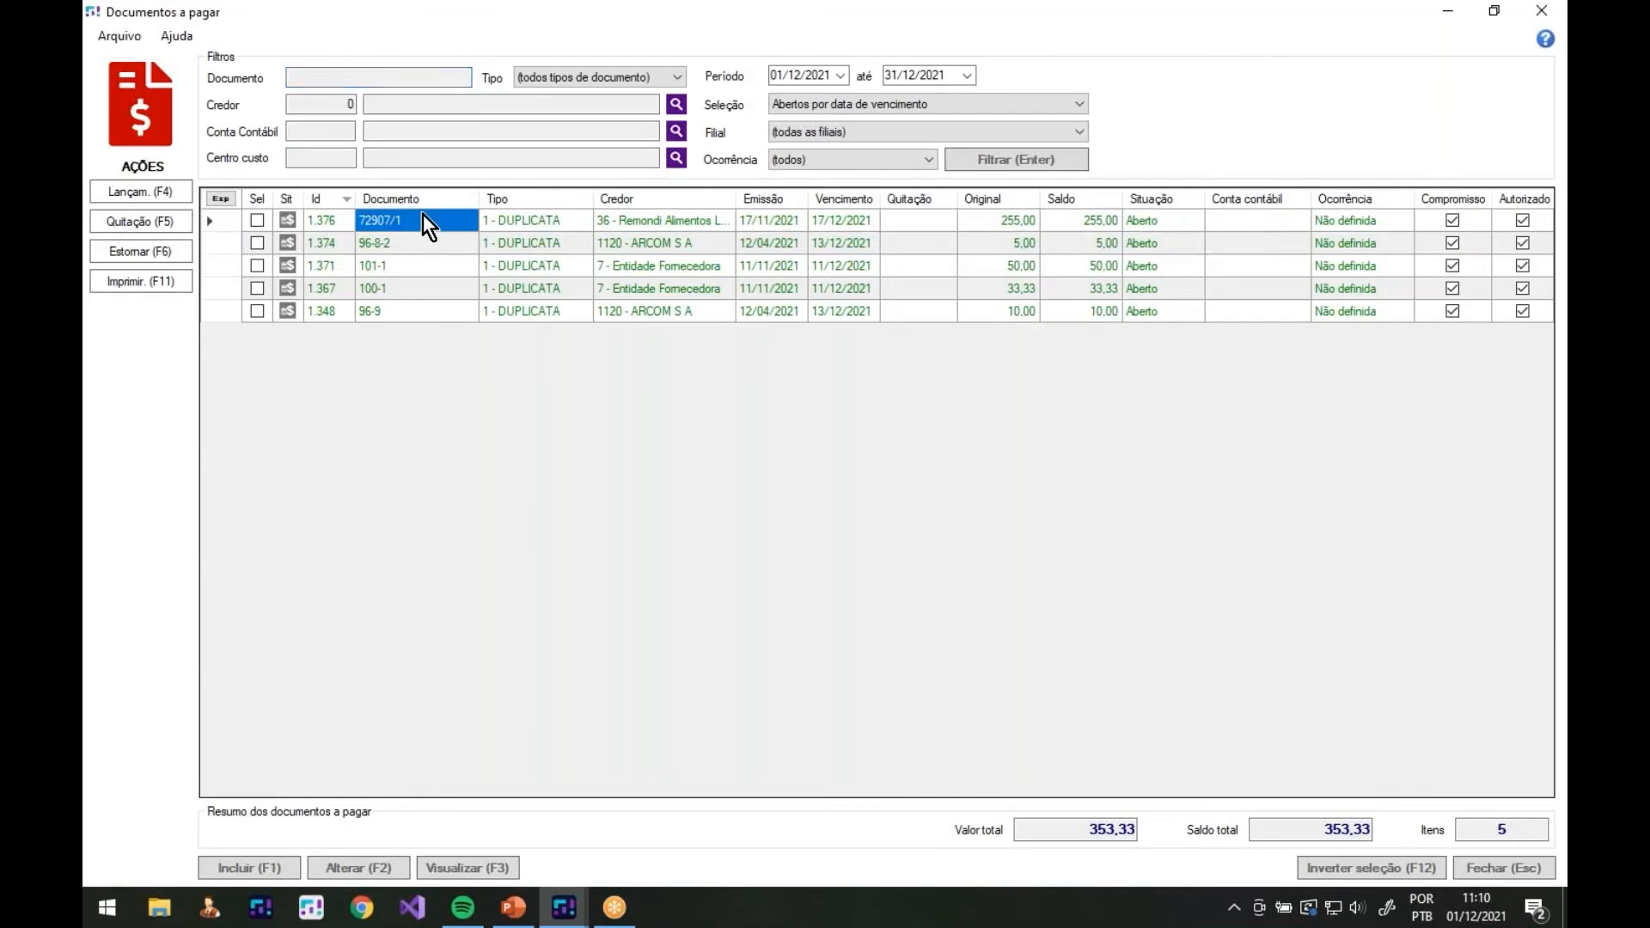
left_click(702, 381)
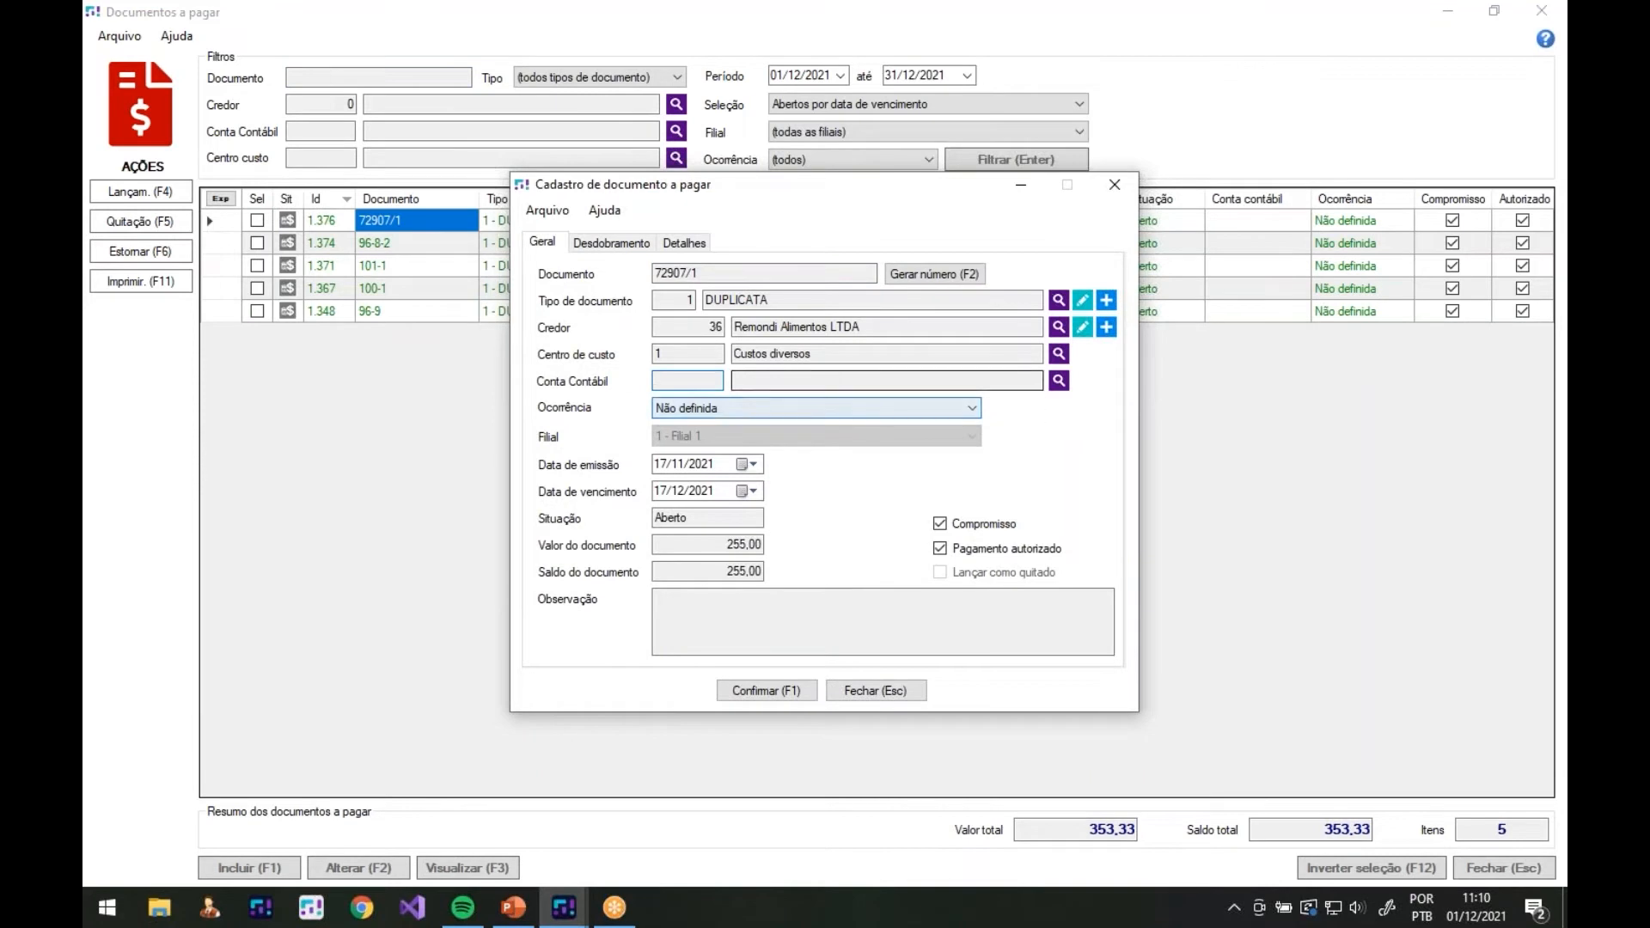
left_click(1058, 382)
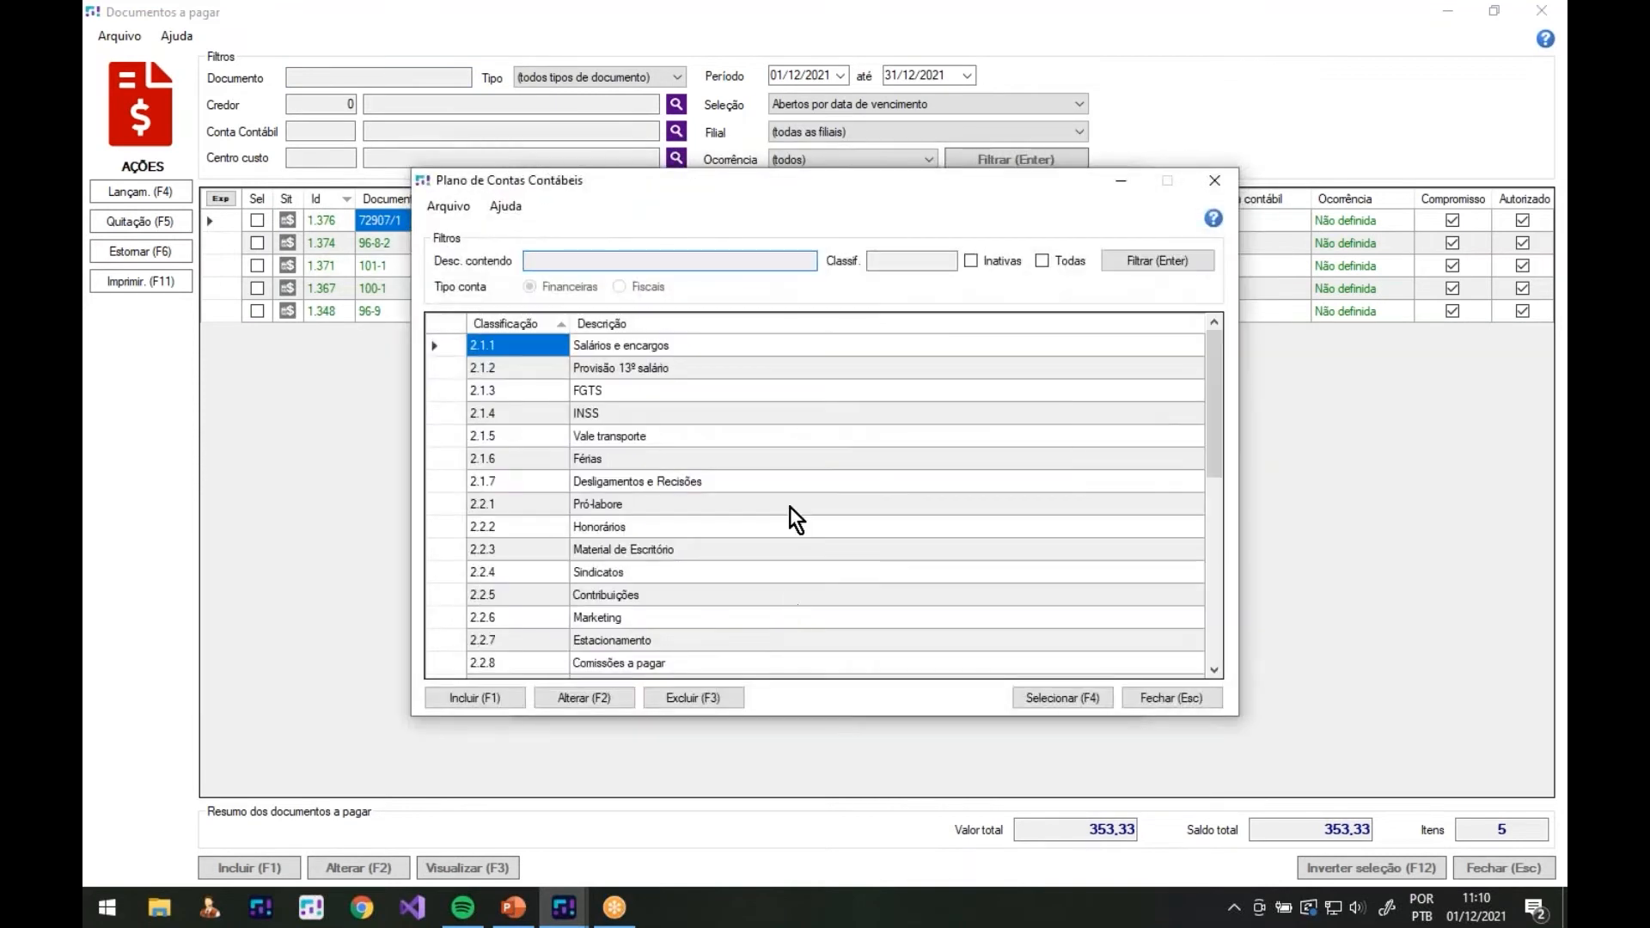
key("Escape")
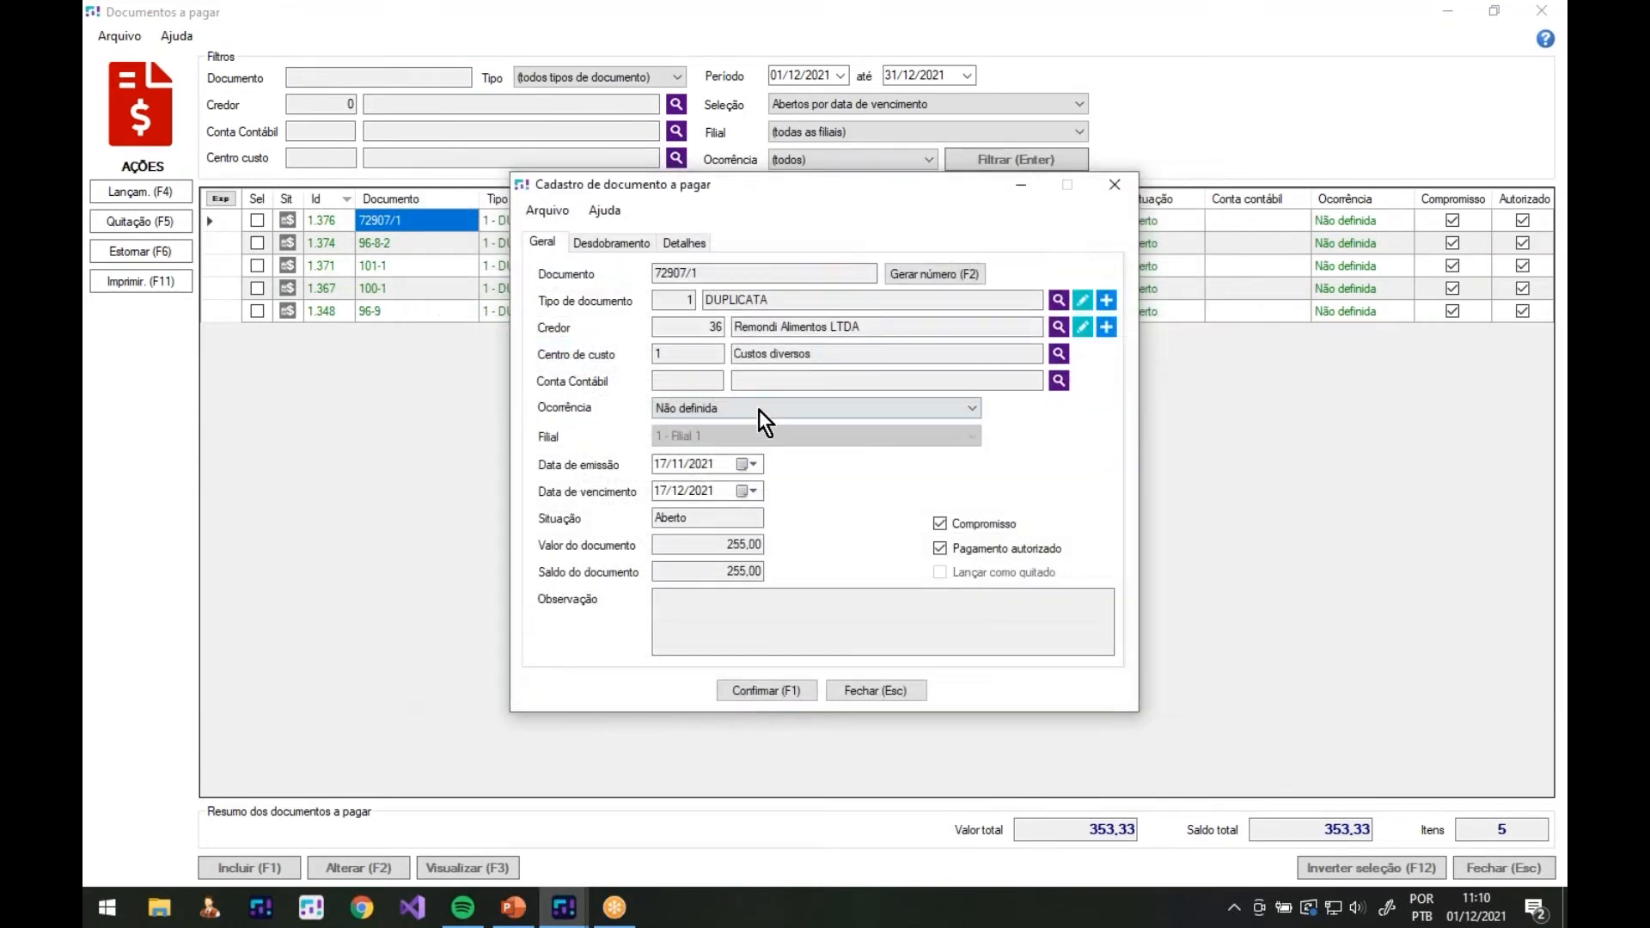
key("Escape")
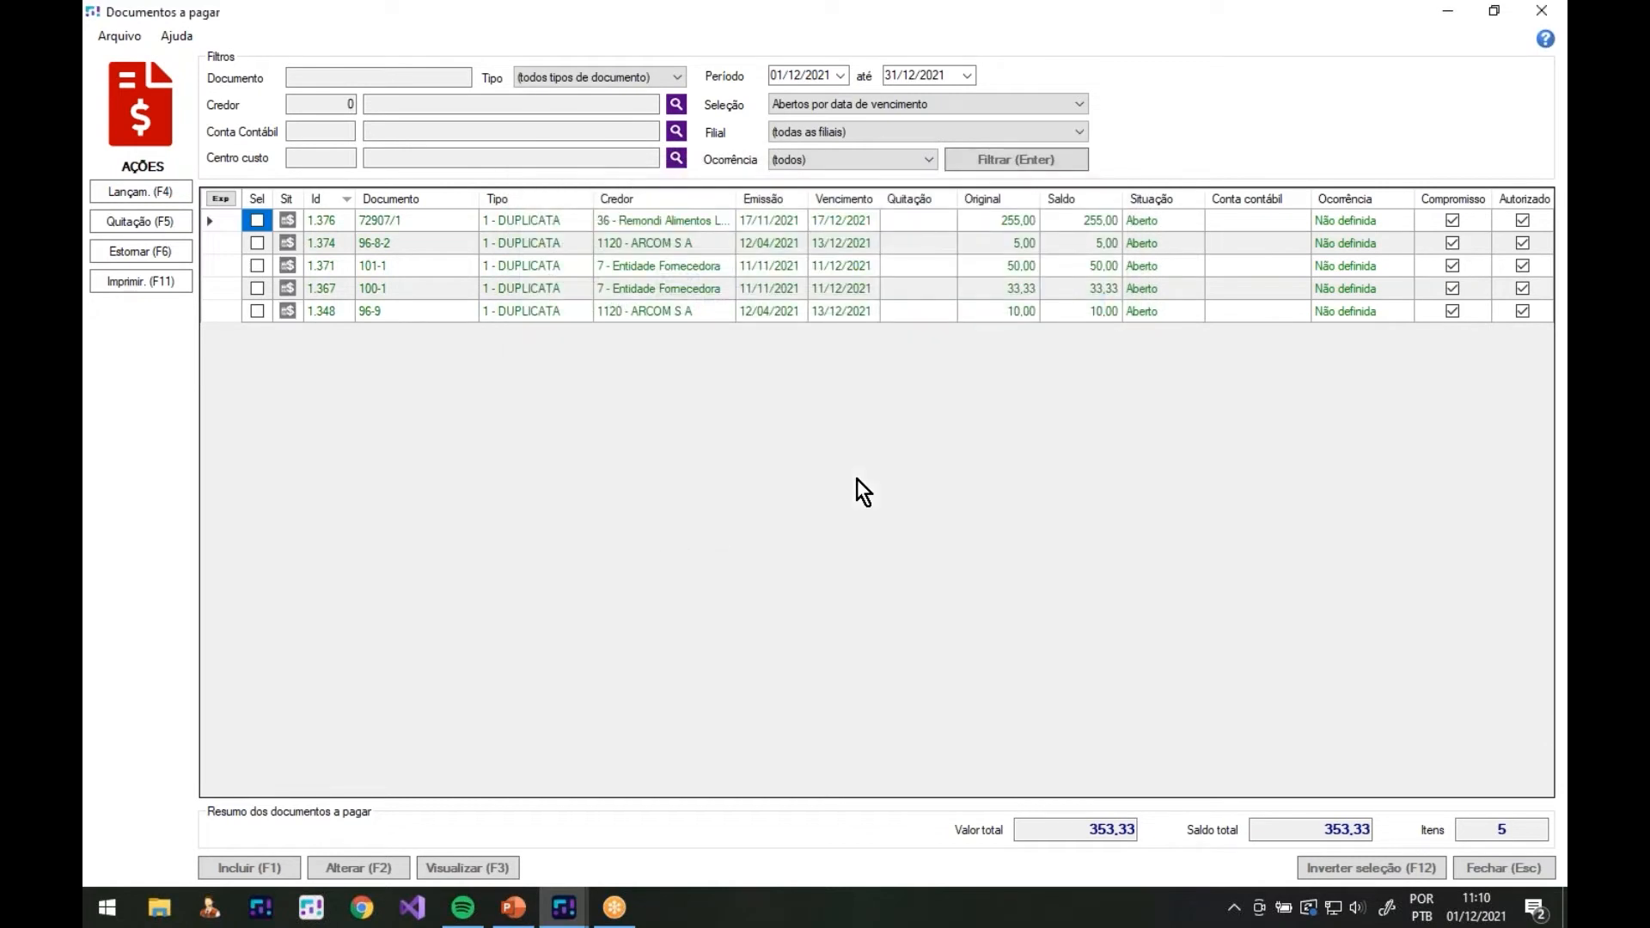
key("Escape")
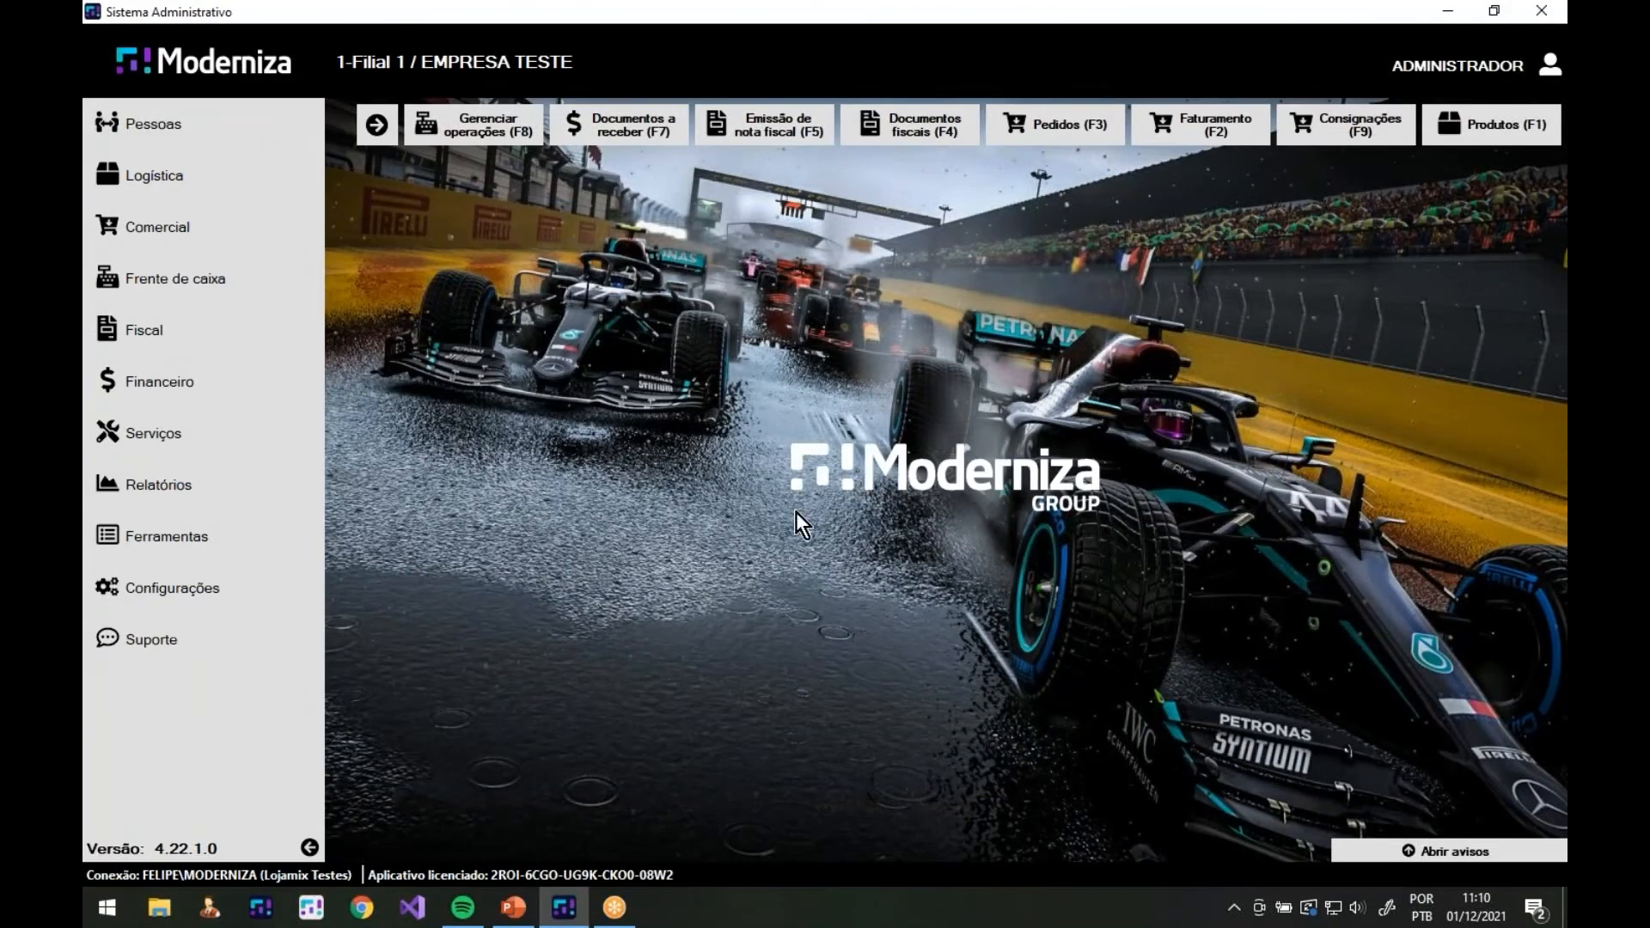
Open the financial chart of accounts and examine the revenue accounts 1.1.1 to 1.1.6 under Vendas
left_click(193, 389)
left_click(419, 335)
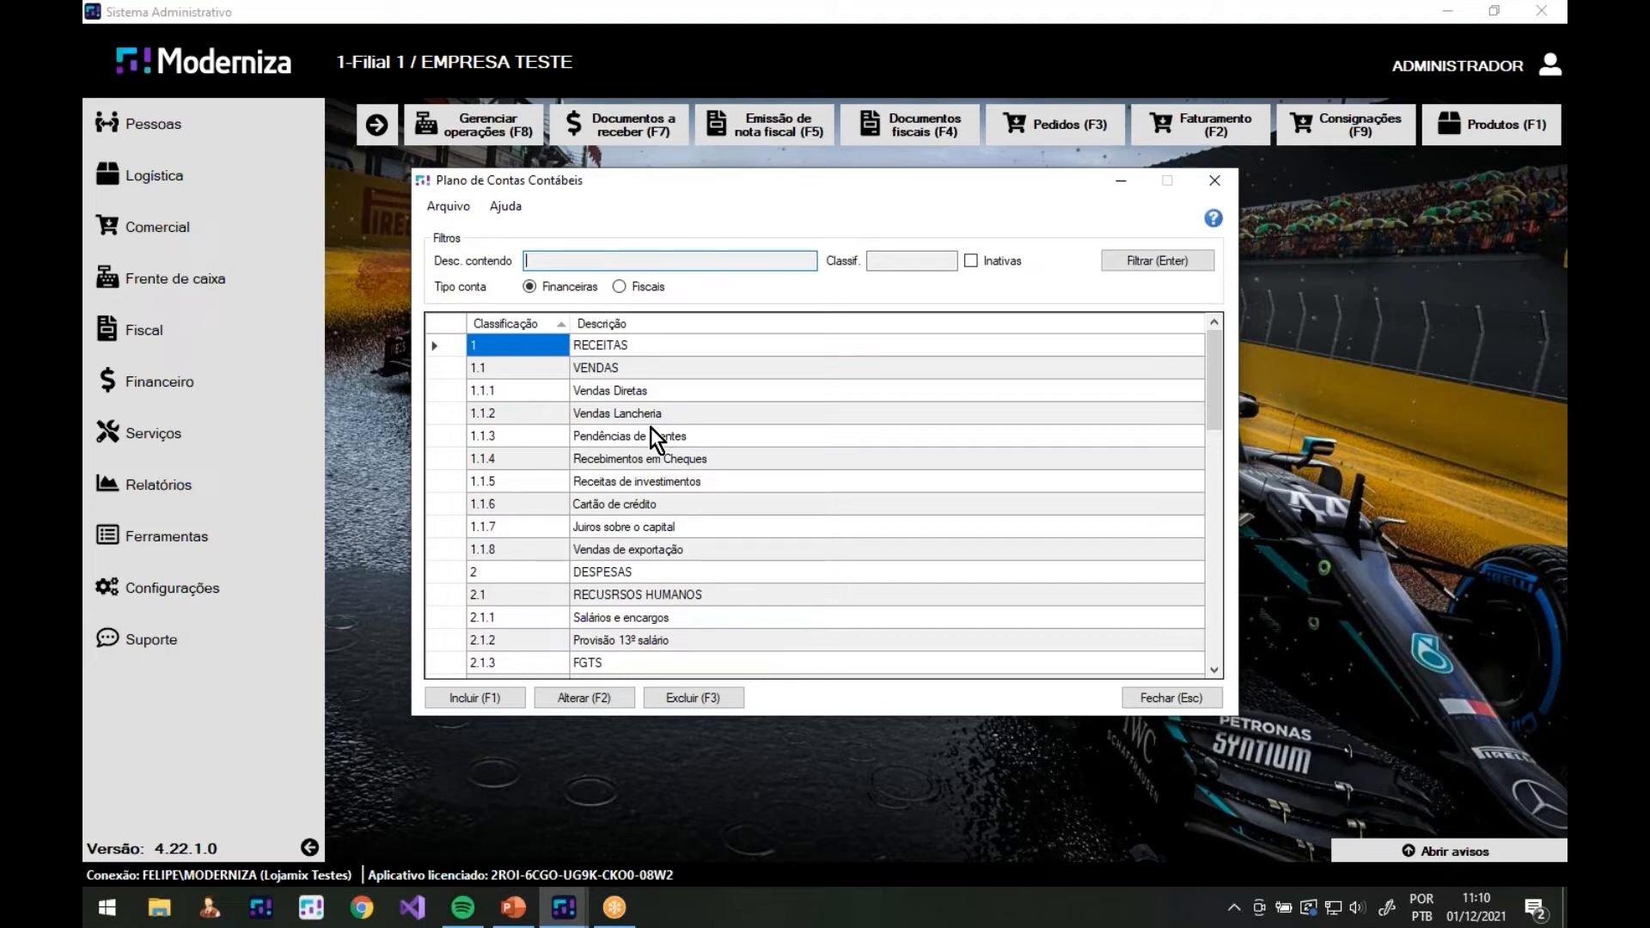
scroll(651, 426, "down", 4)
scroll(686, 457, "up", 4)
left_click_drag(465, 398, 616, 514)
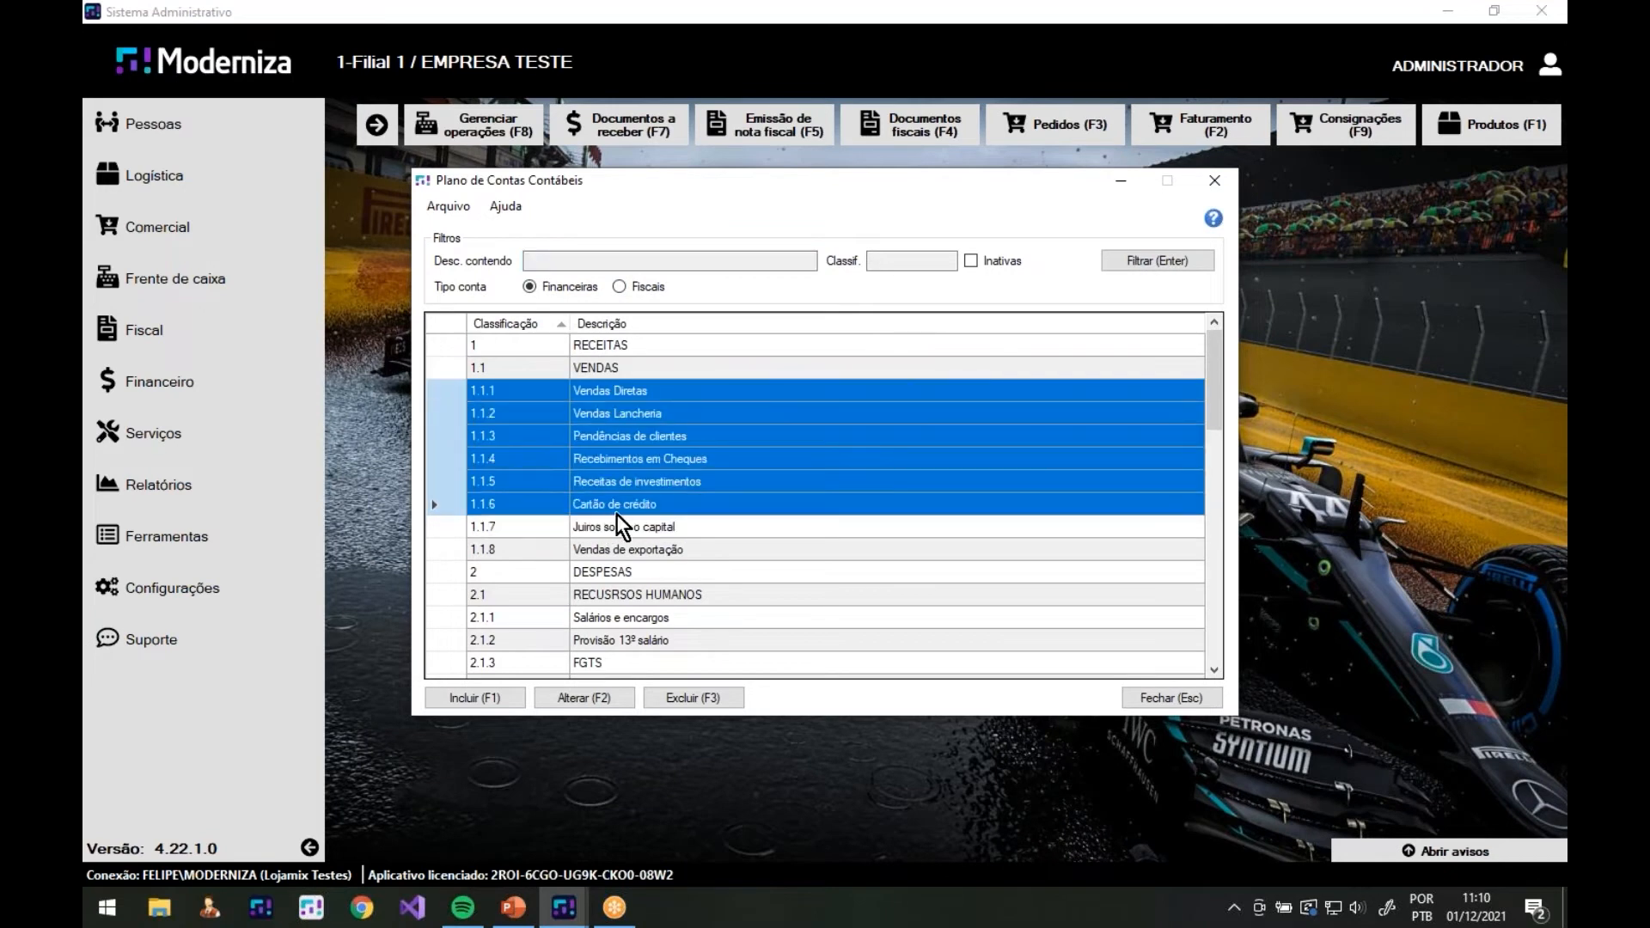
left_click(616, 512)
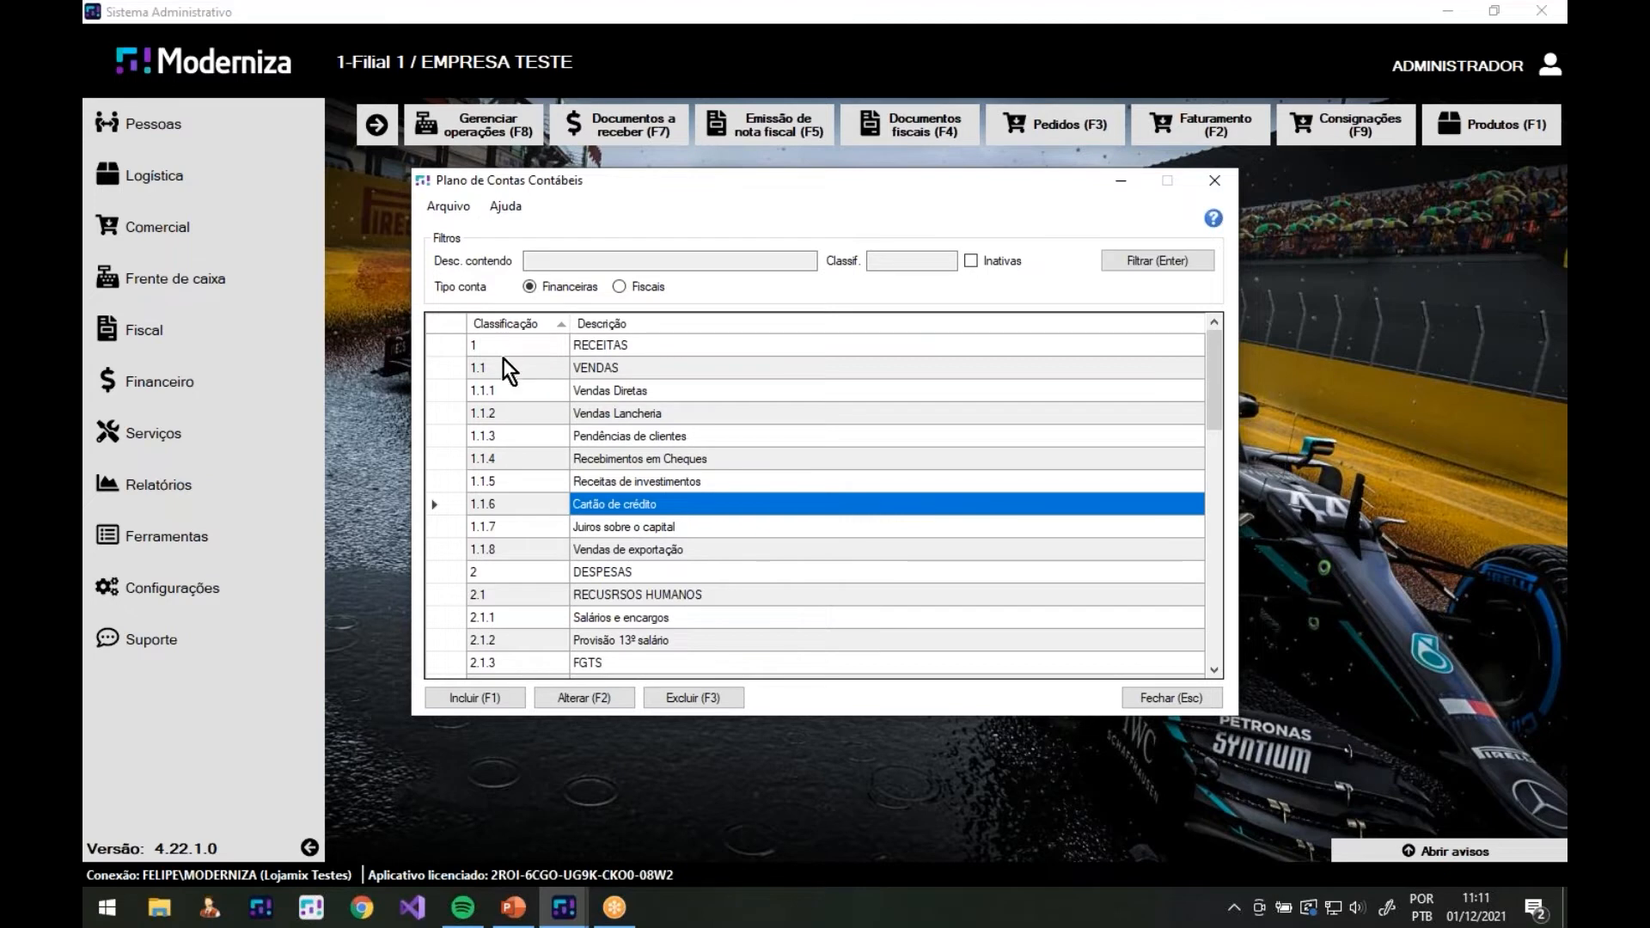
Examine the classification levels from 1 to 1.1.8 and the level choices for adding an account, without adding one
left_click(543, 392)
left_click_drag(512, 347, 522, 549)
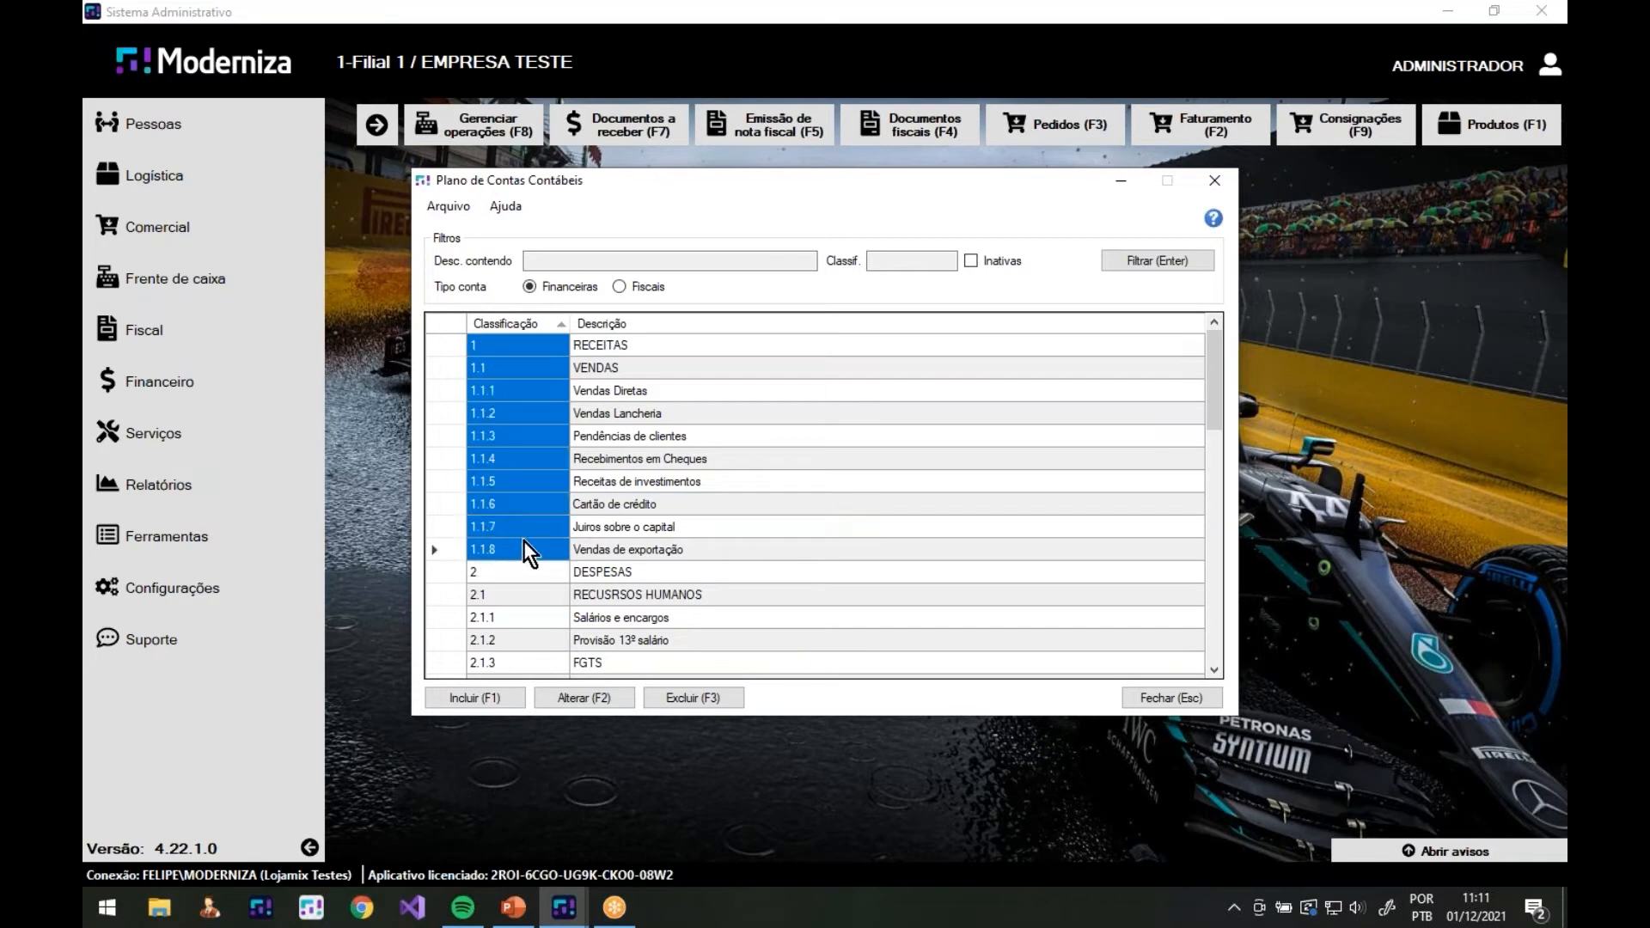
left_click(523, 490)
left_click(512, 690)
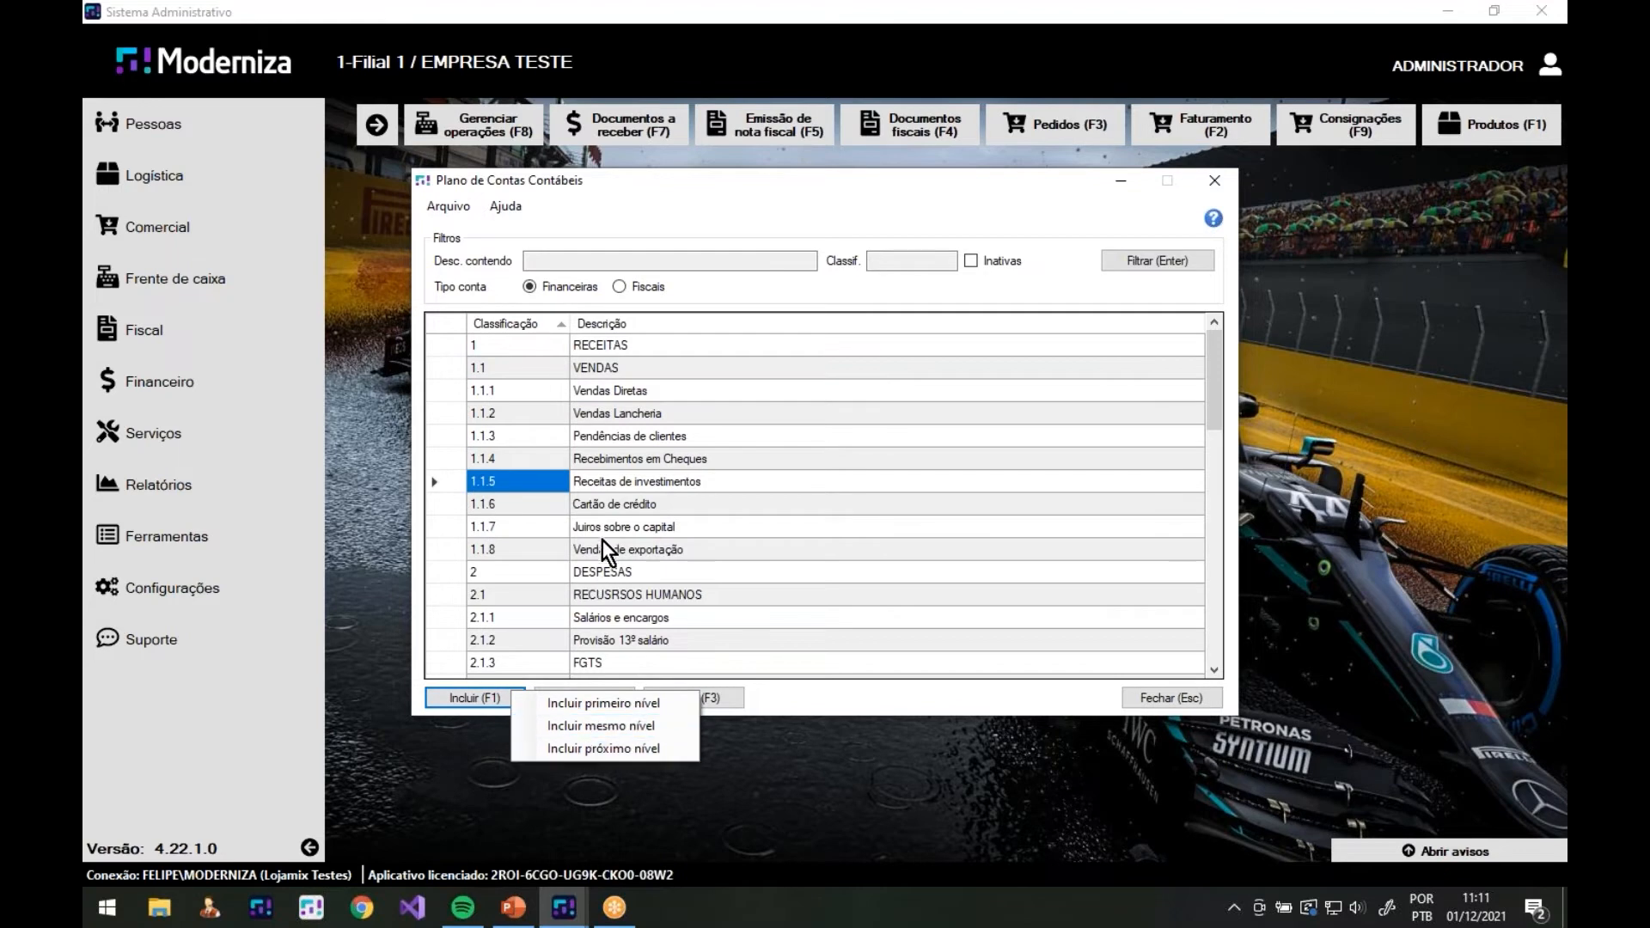
left_click(595, 491)
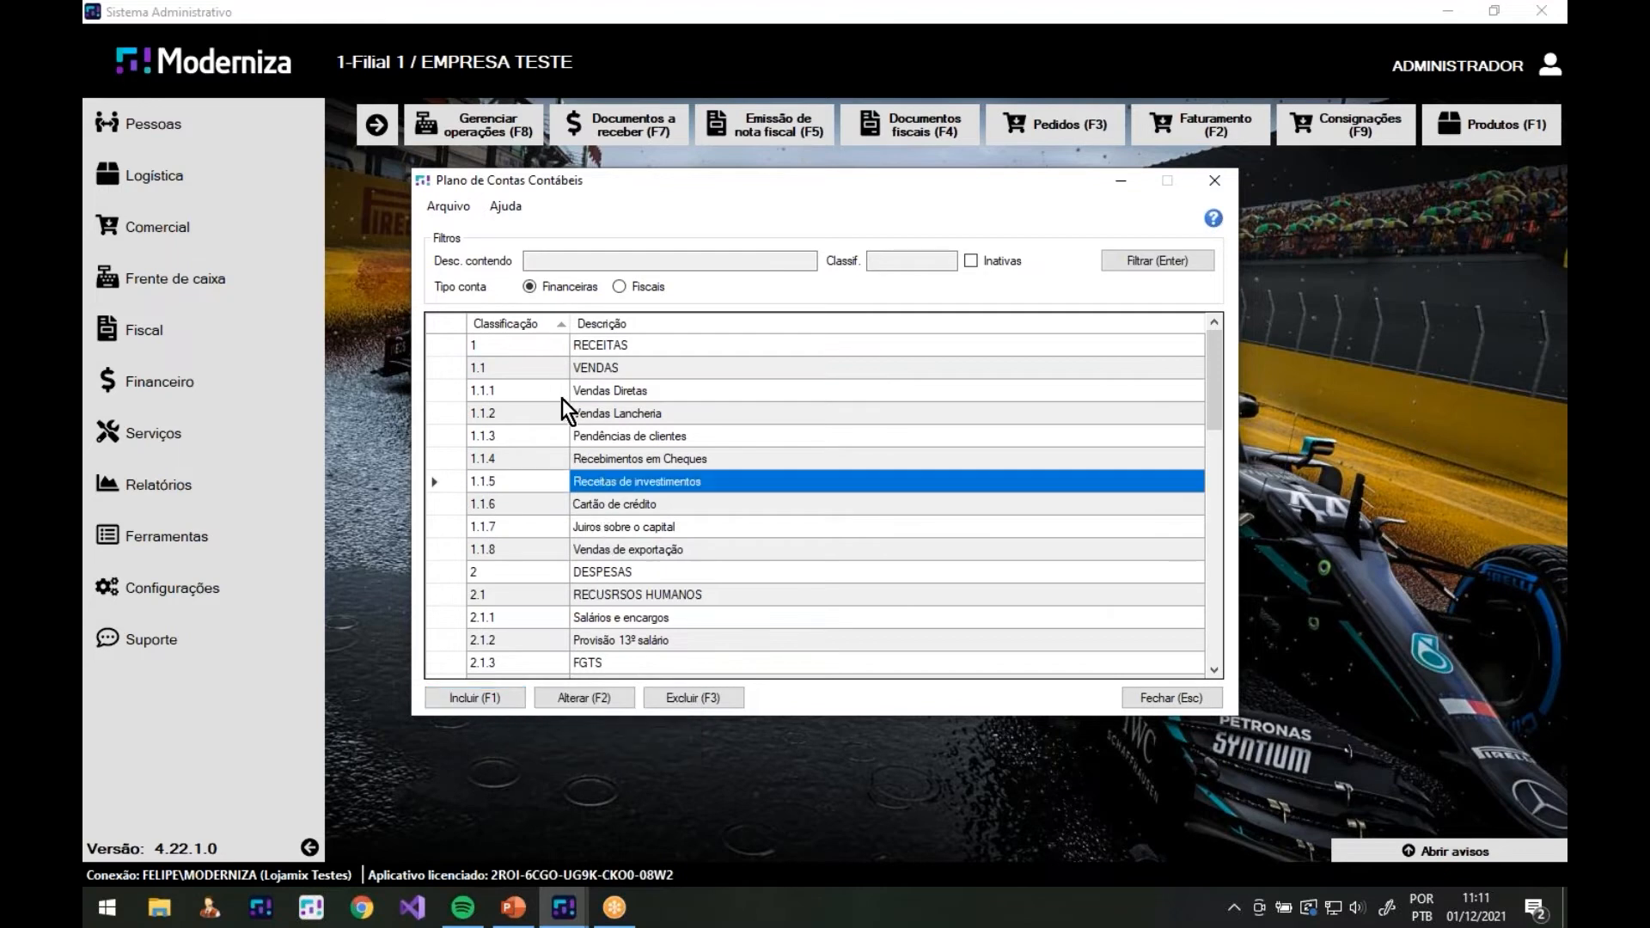
Compare the first-level groups 1 Receitas and 2 Despesas and look through their sub-accounts
left_click(505, 347)
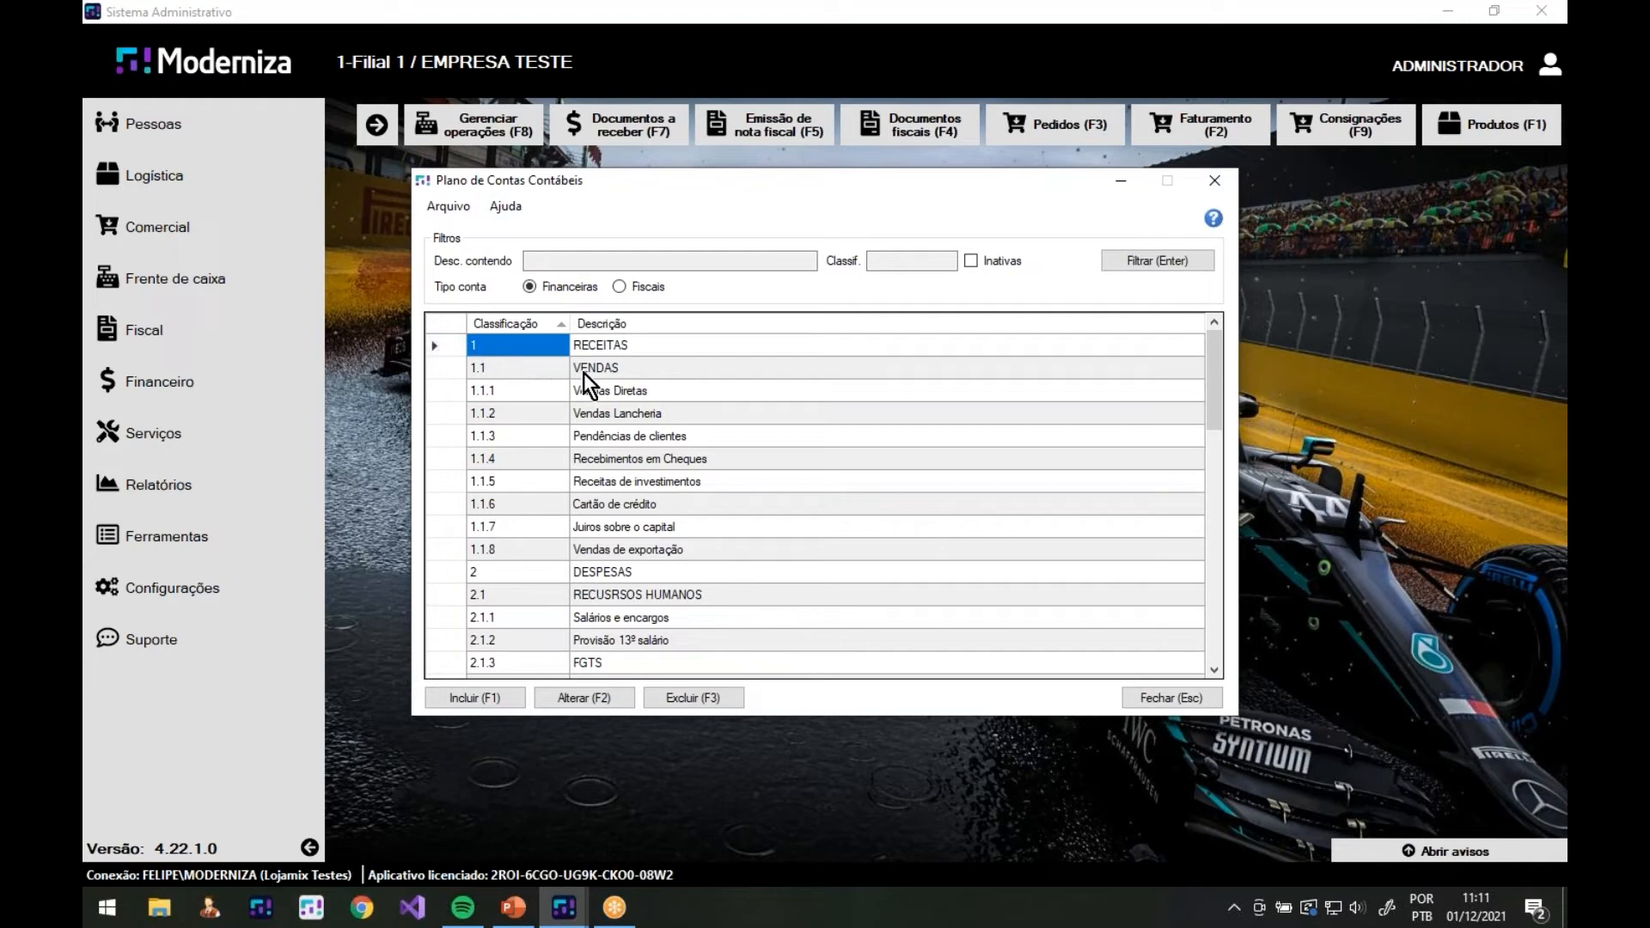
scroll(584, 373, "down", 4)
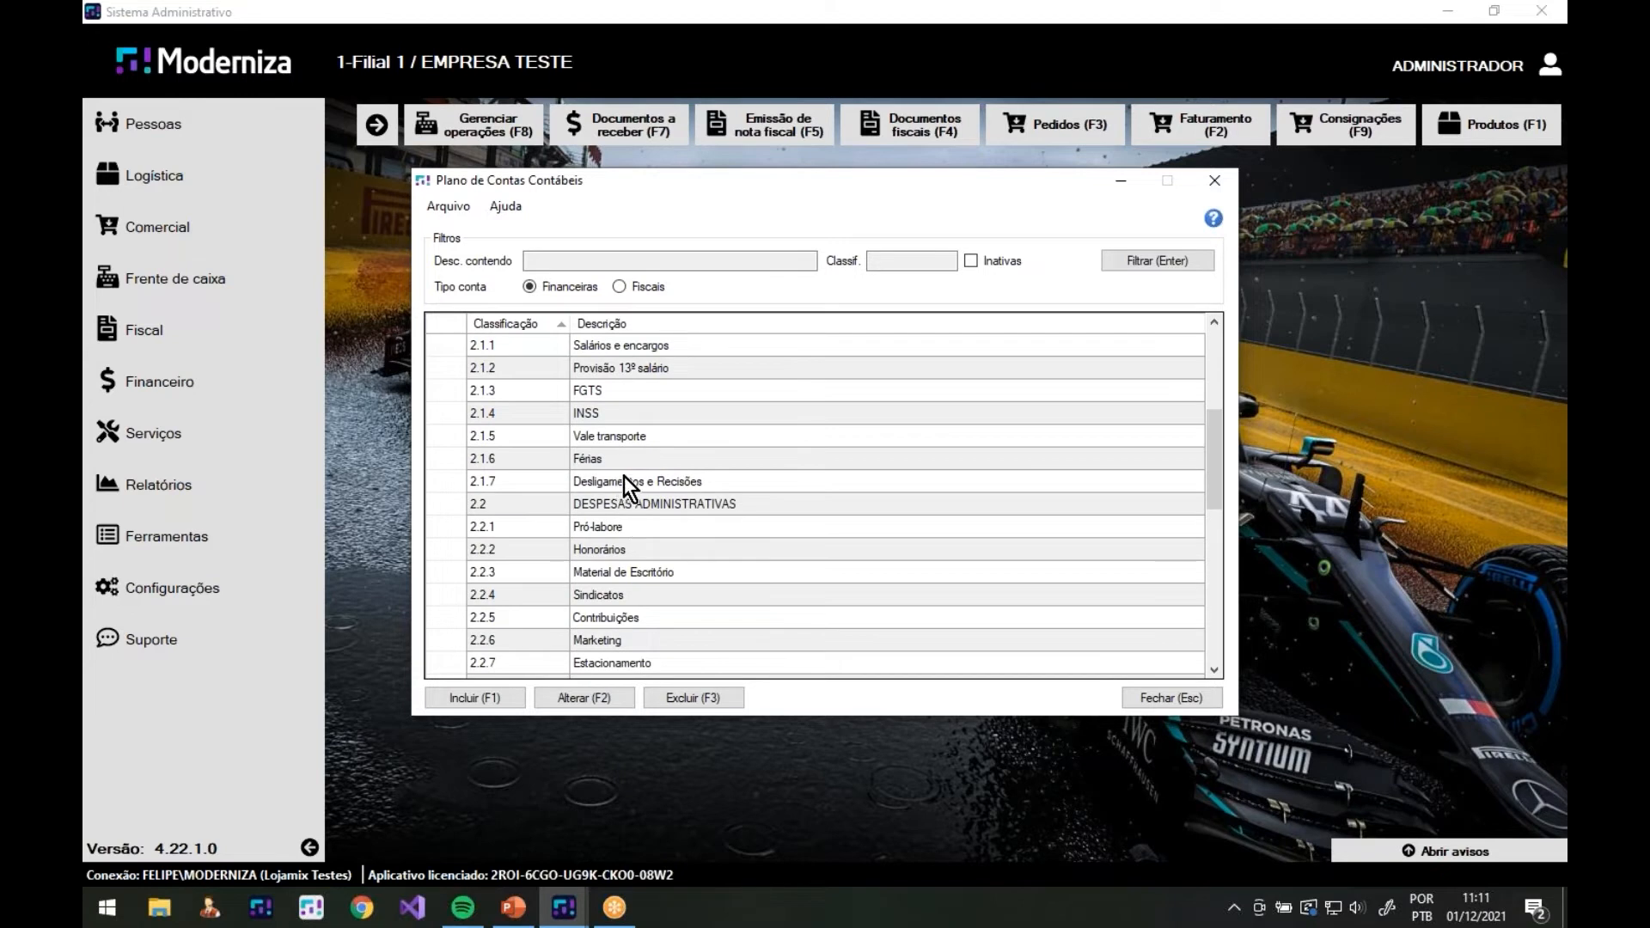
scroll(590, 493, "up", 2)
left_click(440, 435)
scroll(572, 431, "up", 2)
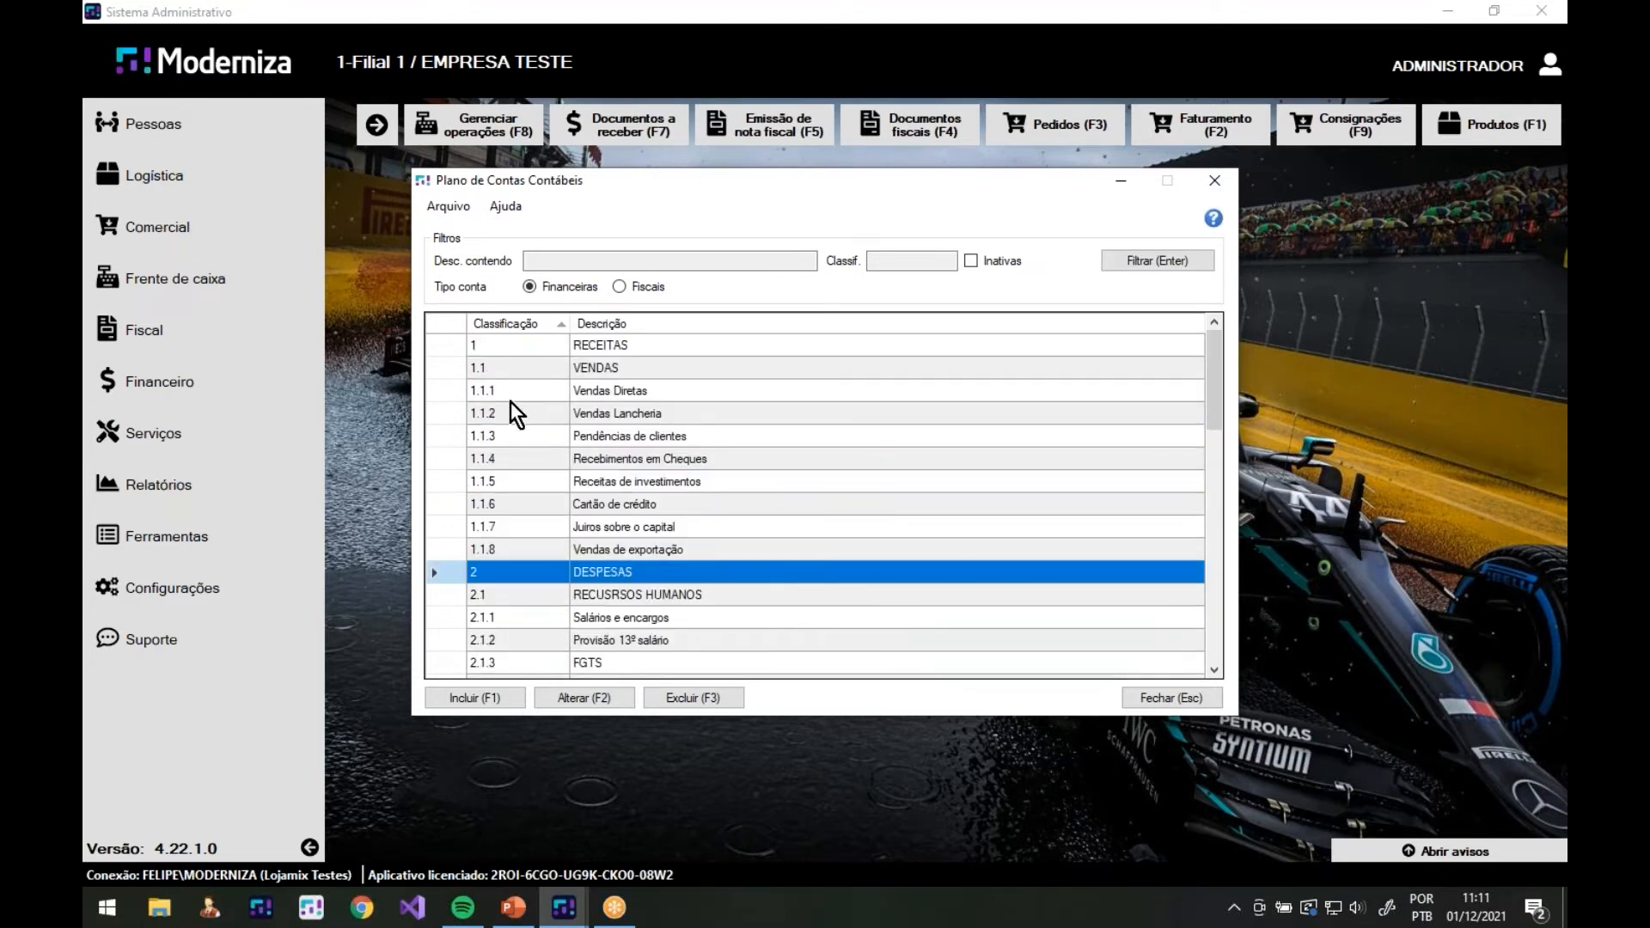
Check the Aceita Lançamento setting of account 1.1.1 Vendas Diretas and compare the account with its parent levels 1.1 and 1
double_click(543, 390)
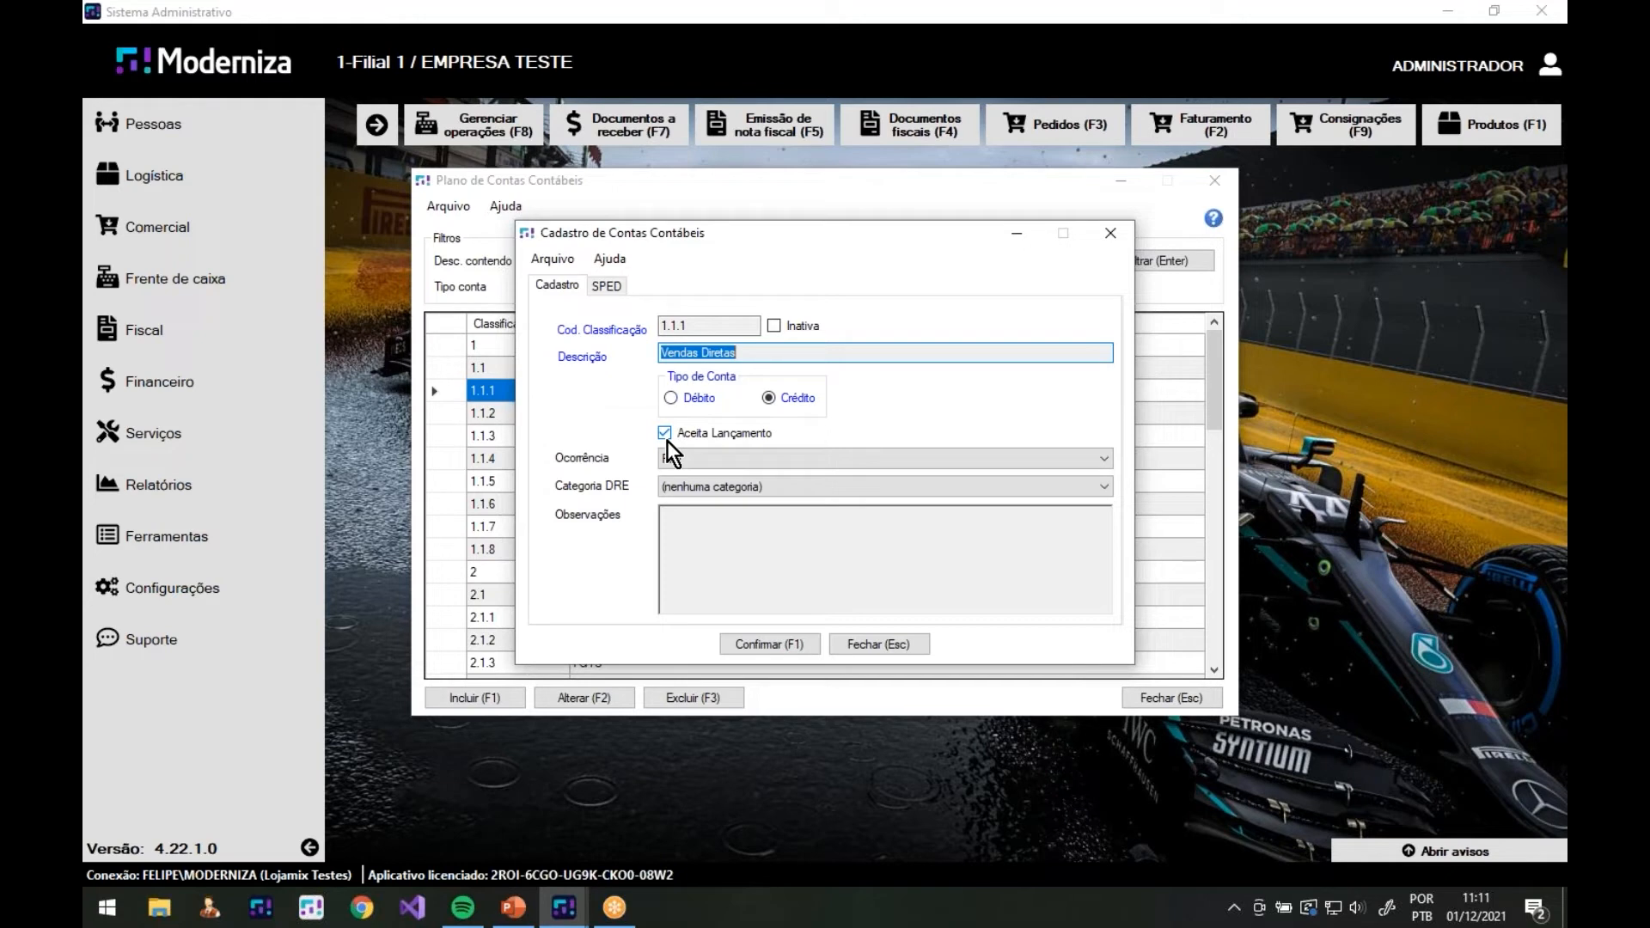
key("Escape")
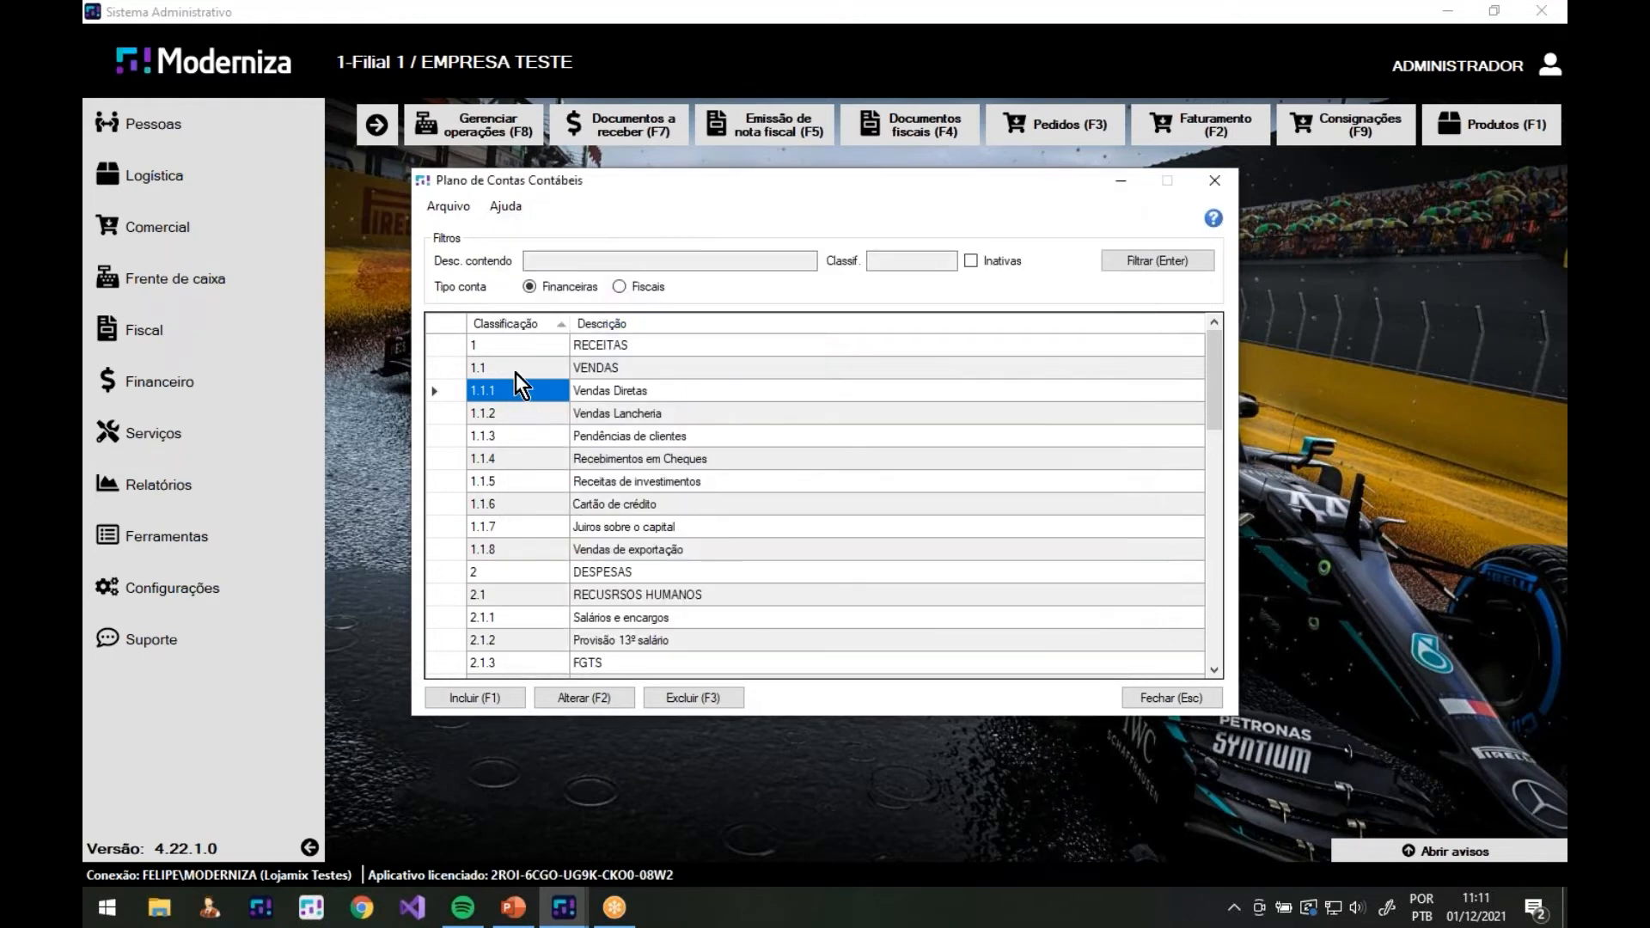
left_click(516, 373)
left_click(447, 371)
left_click(448, 394)
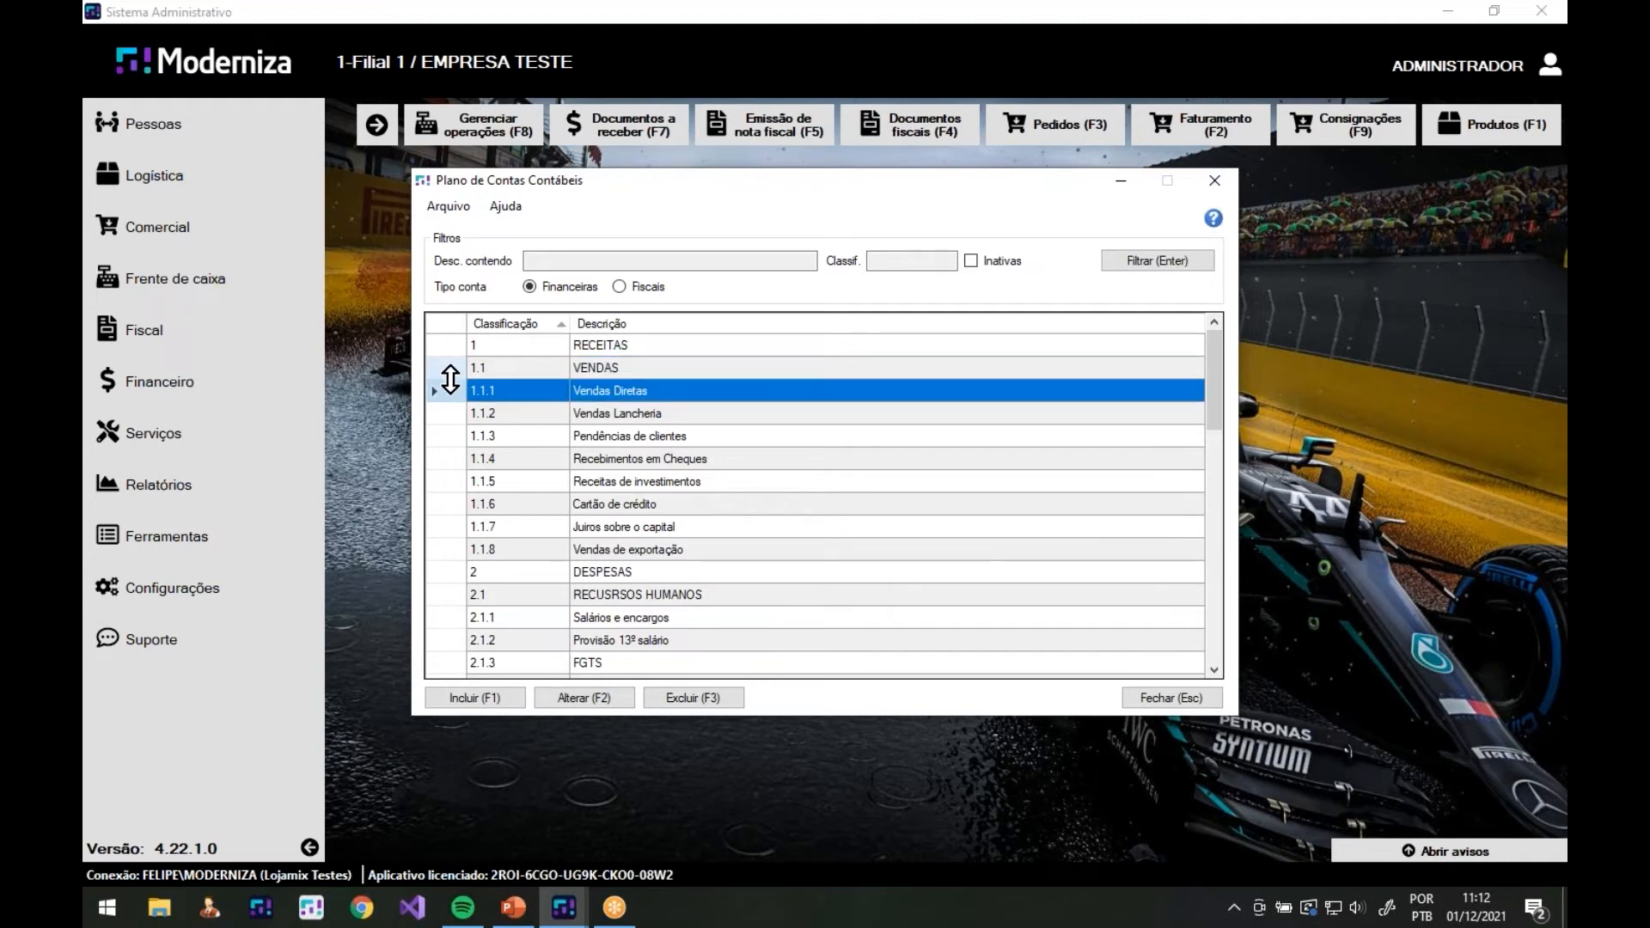
left_click(447, 369)
left_click(445, 345)
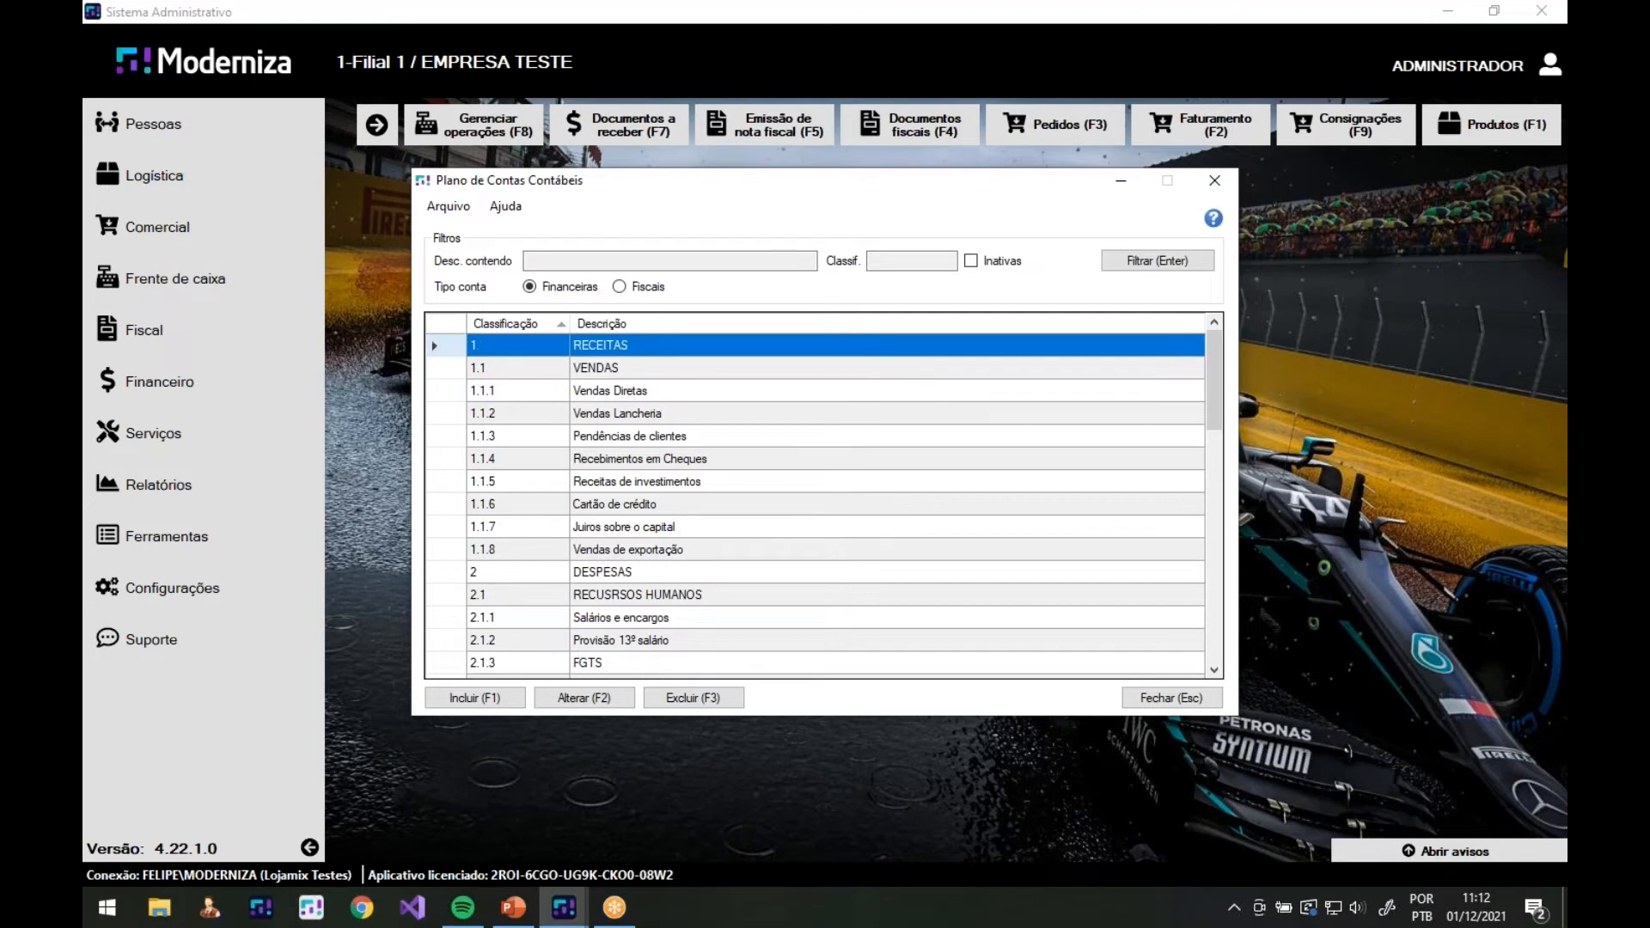
Review the Ocorrência and Categoria DRE options of account 1.1.1 Vendas Diretas, and close the account and the chart of accounts without changes
left_click(617, 394)
key("F2")
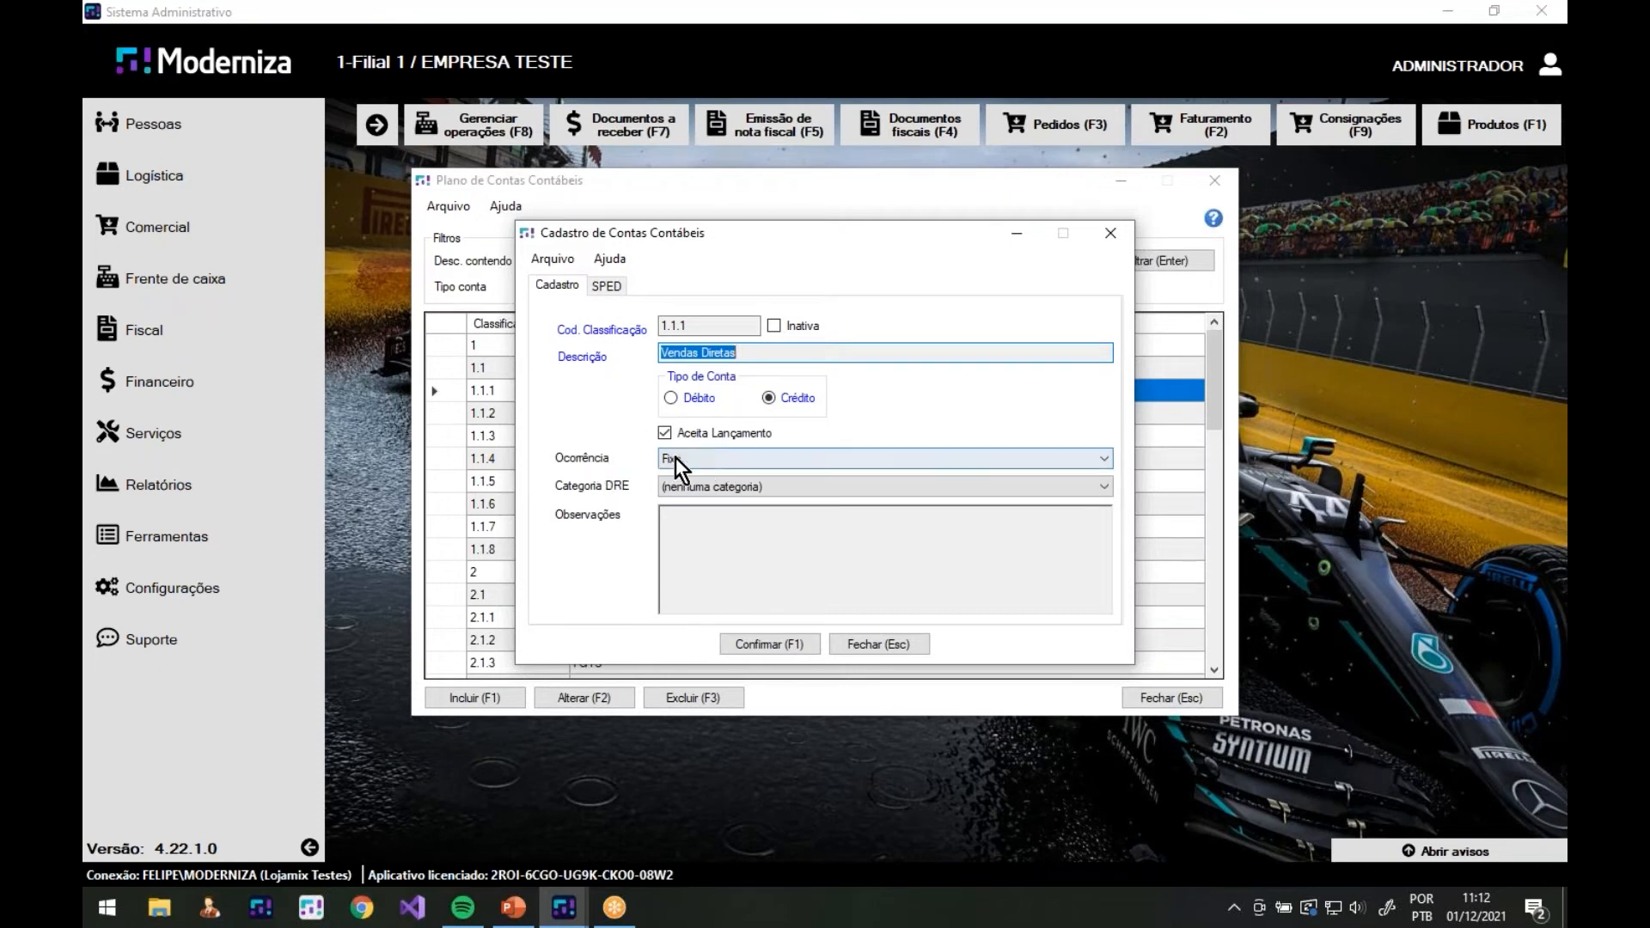
left_click(701, 457)
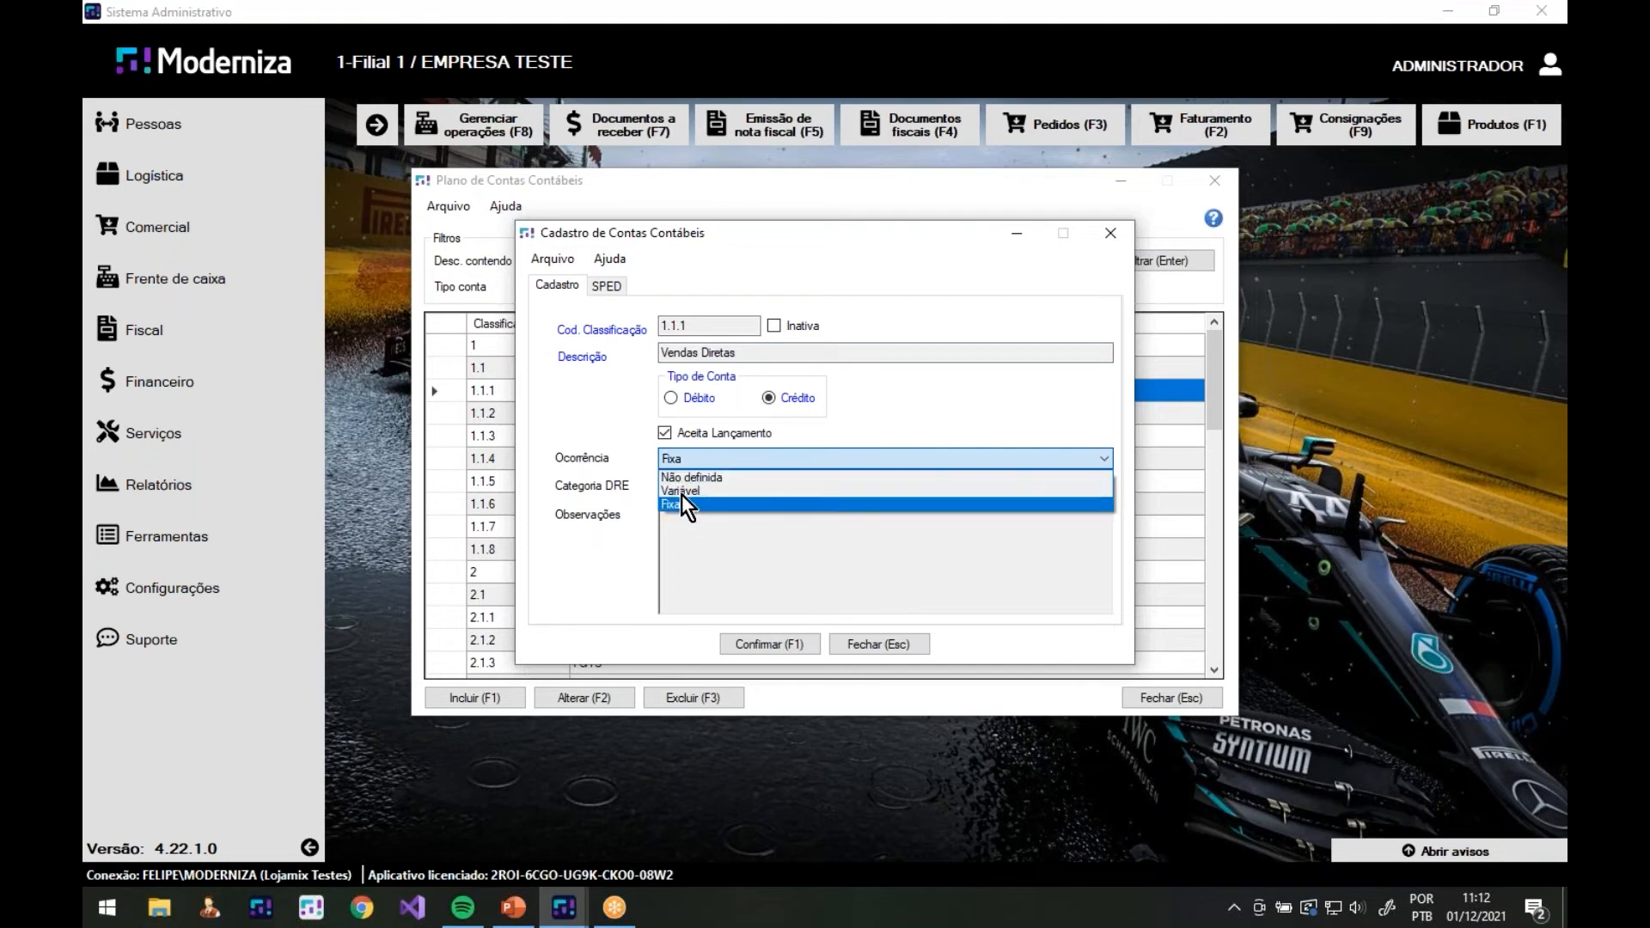
left_click(586, 457)
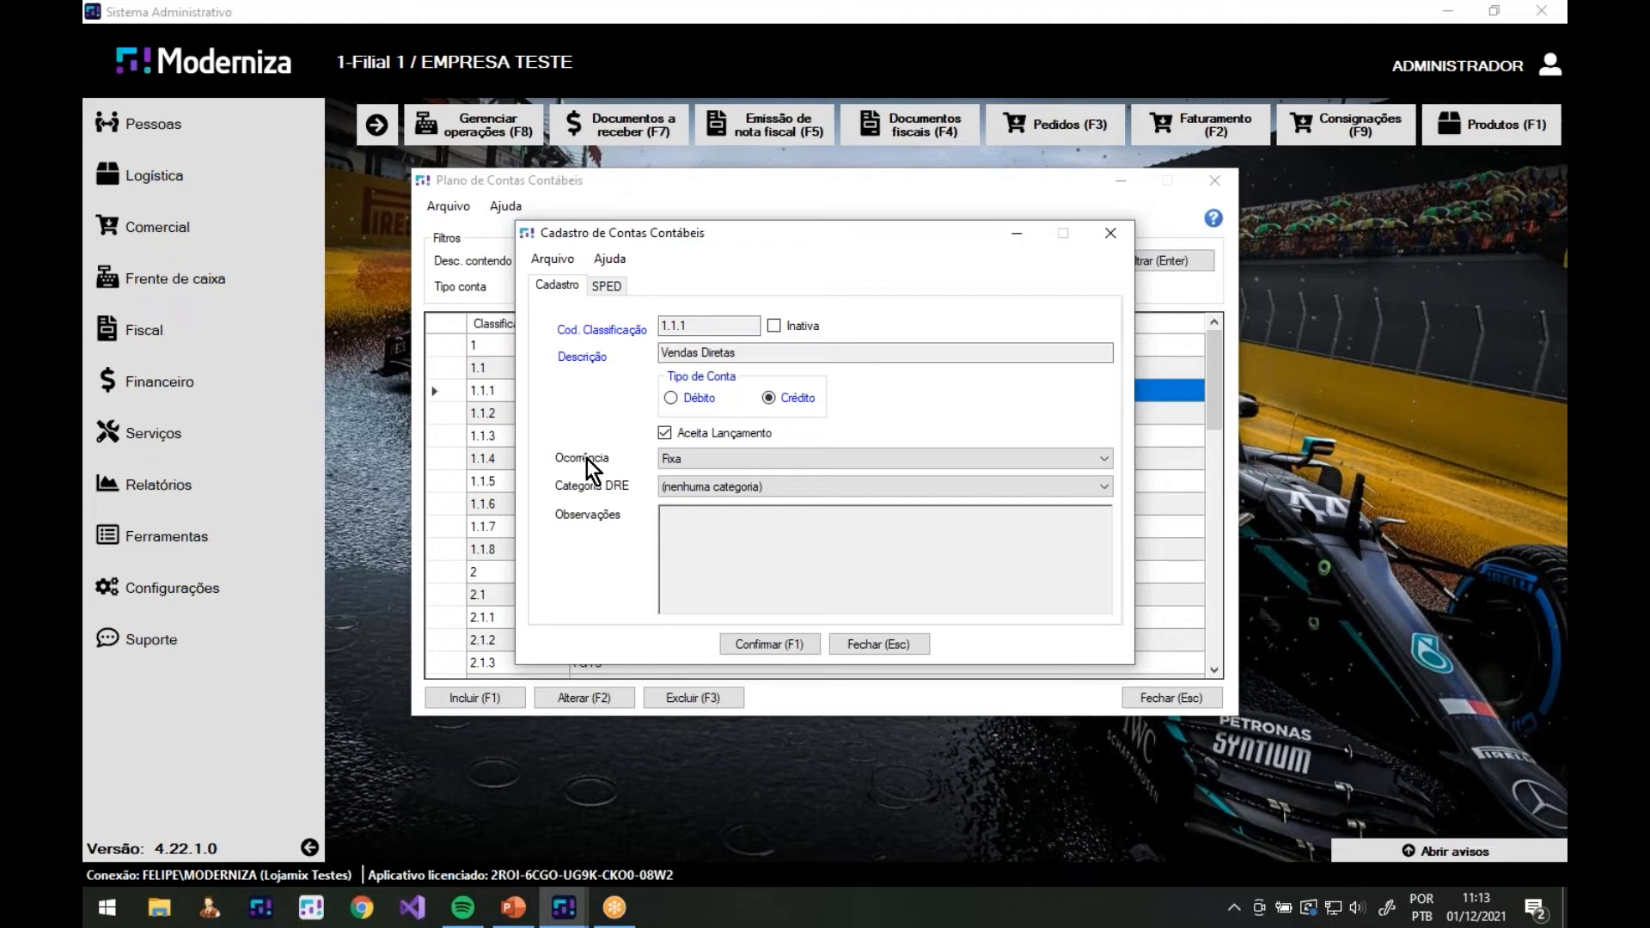
left_click(723, 487)
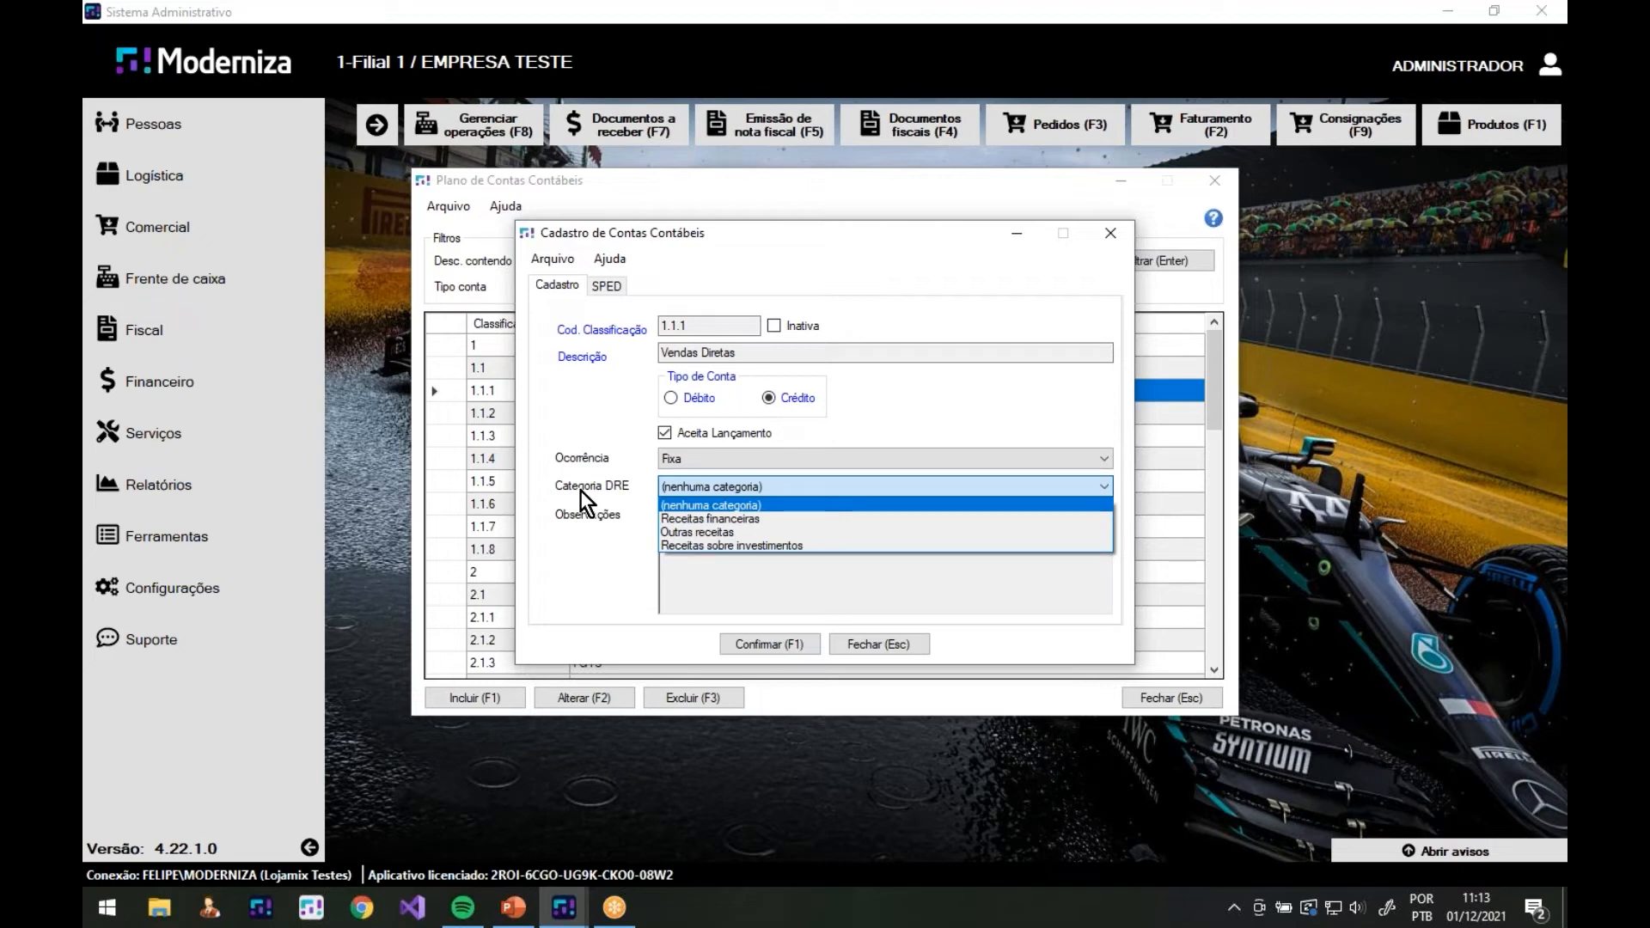
left_click(689, 506)
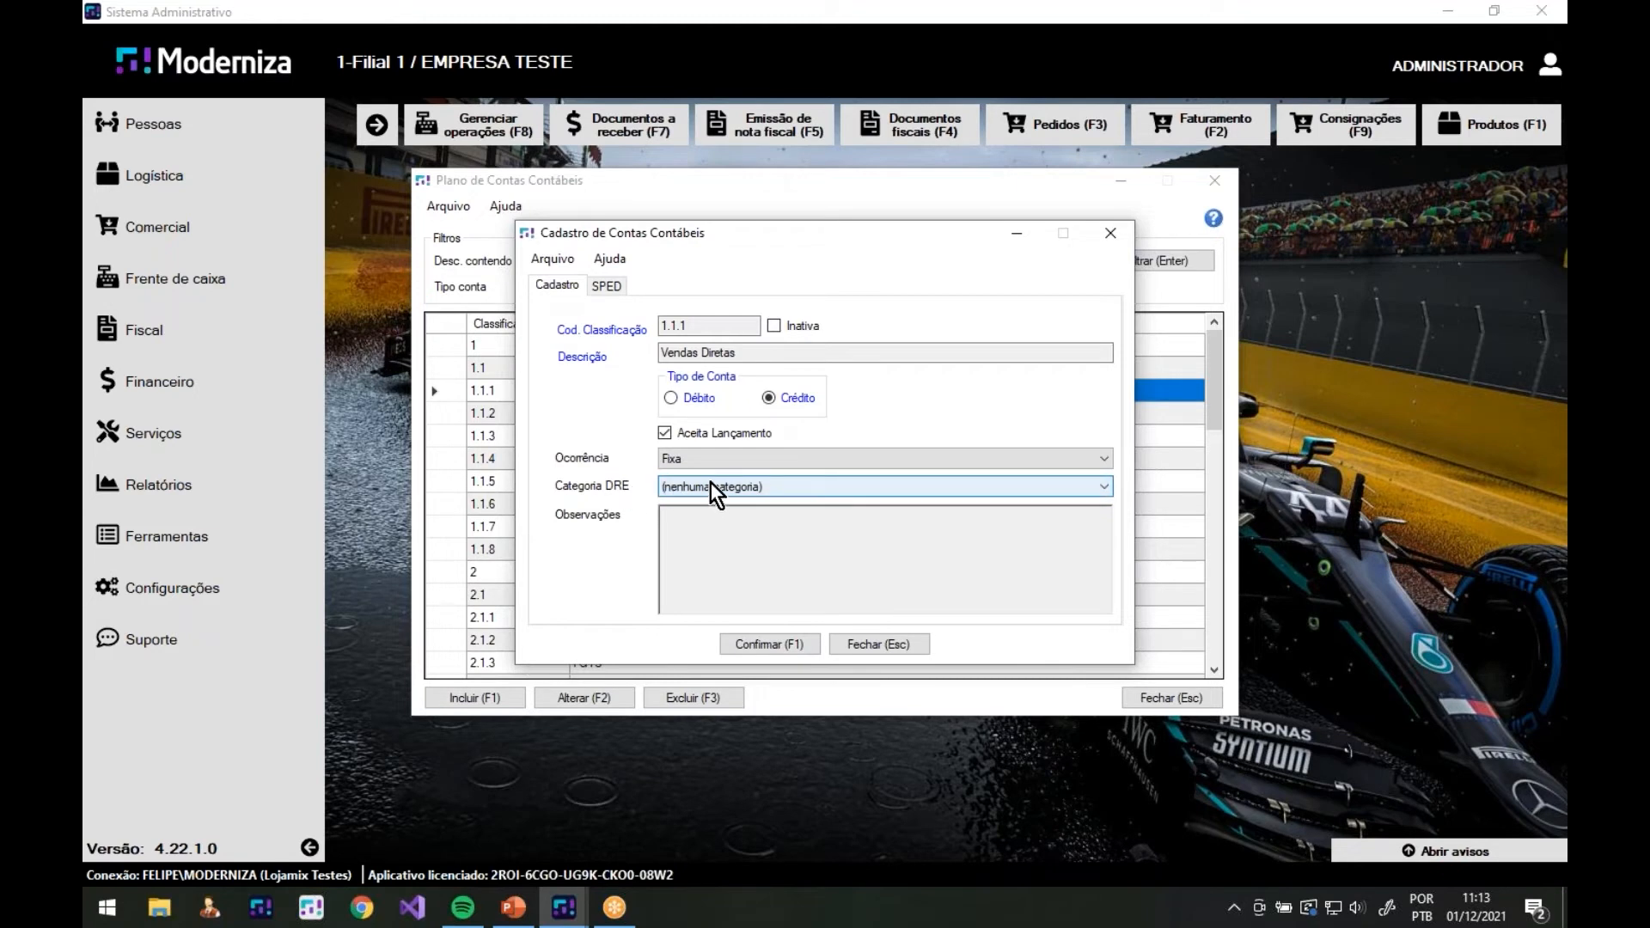
left_click(733, 550)
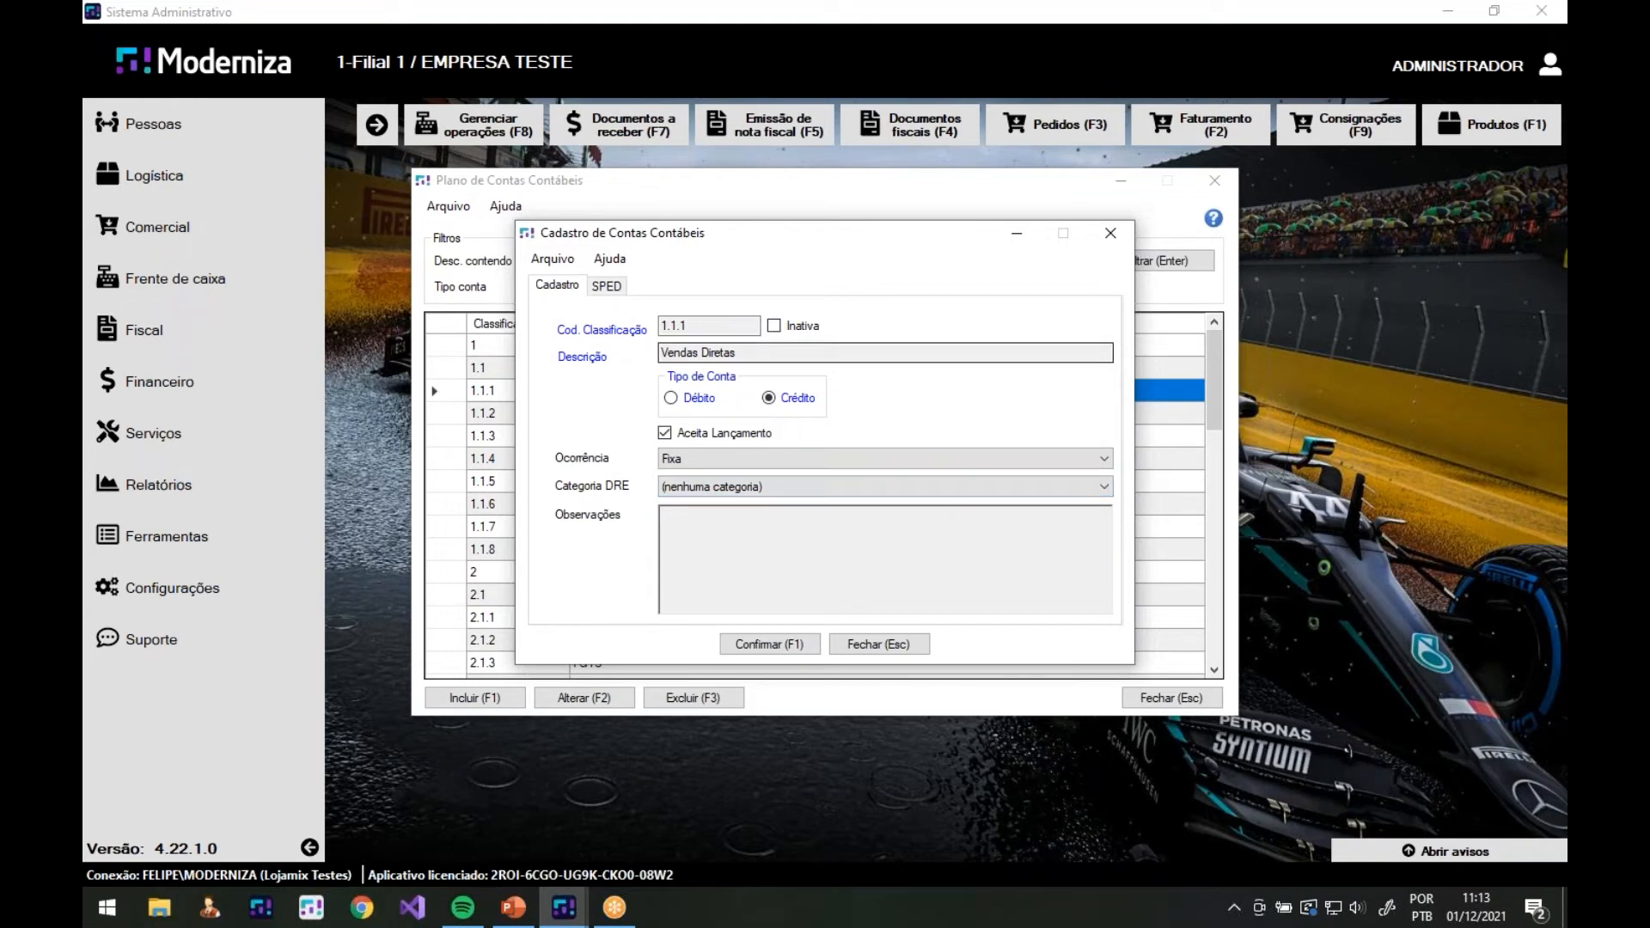
left_click(854, 643)
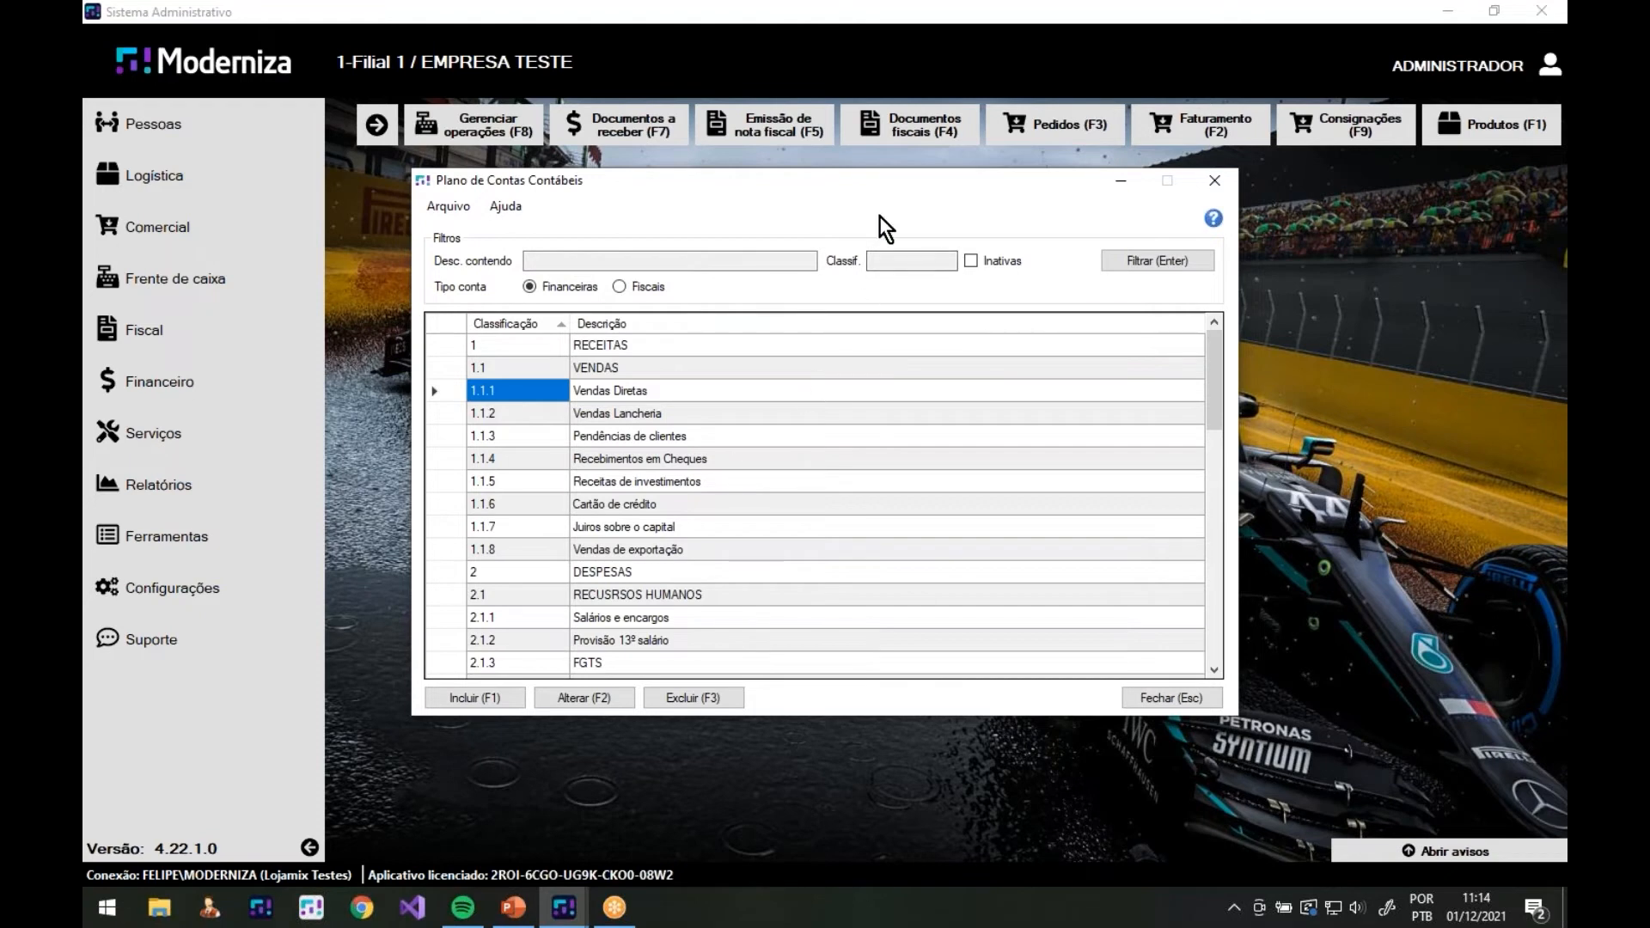
key("Escape")
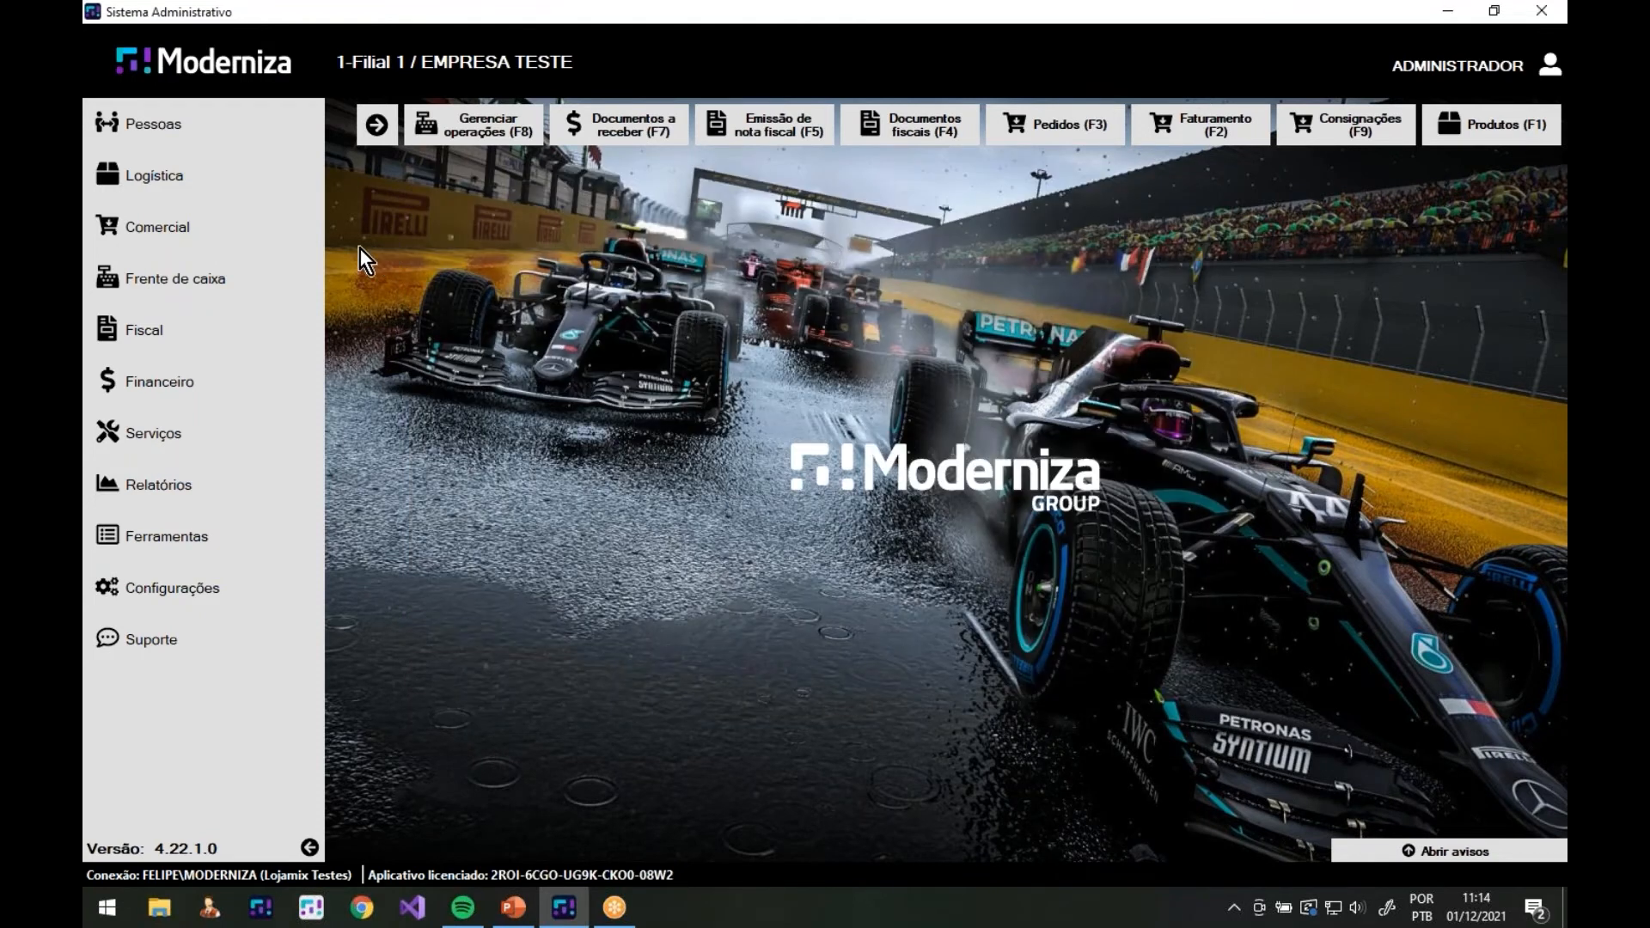
Open payable document 72907/1 for editing and set its Conta Contábil to 2.1.1, Salários e encargos
left_click(222, 383)
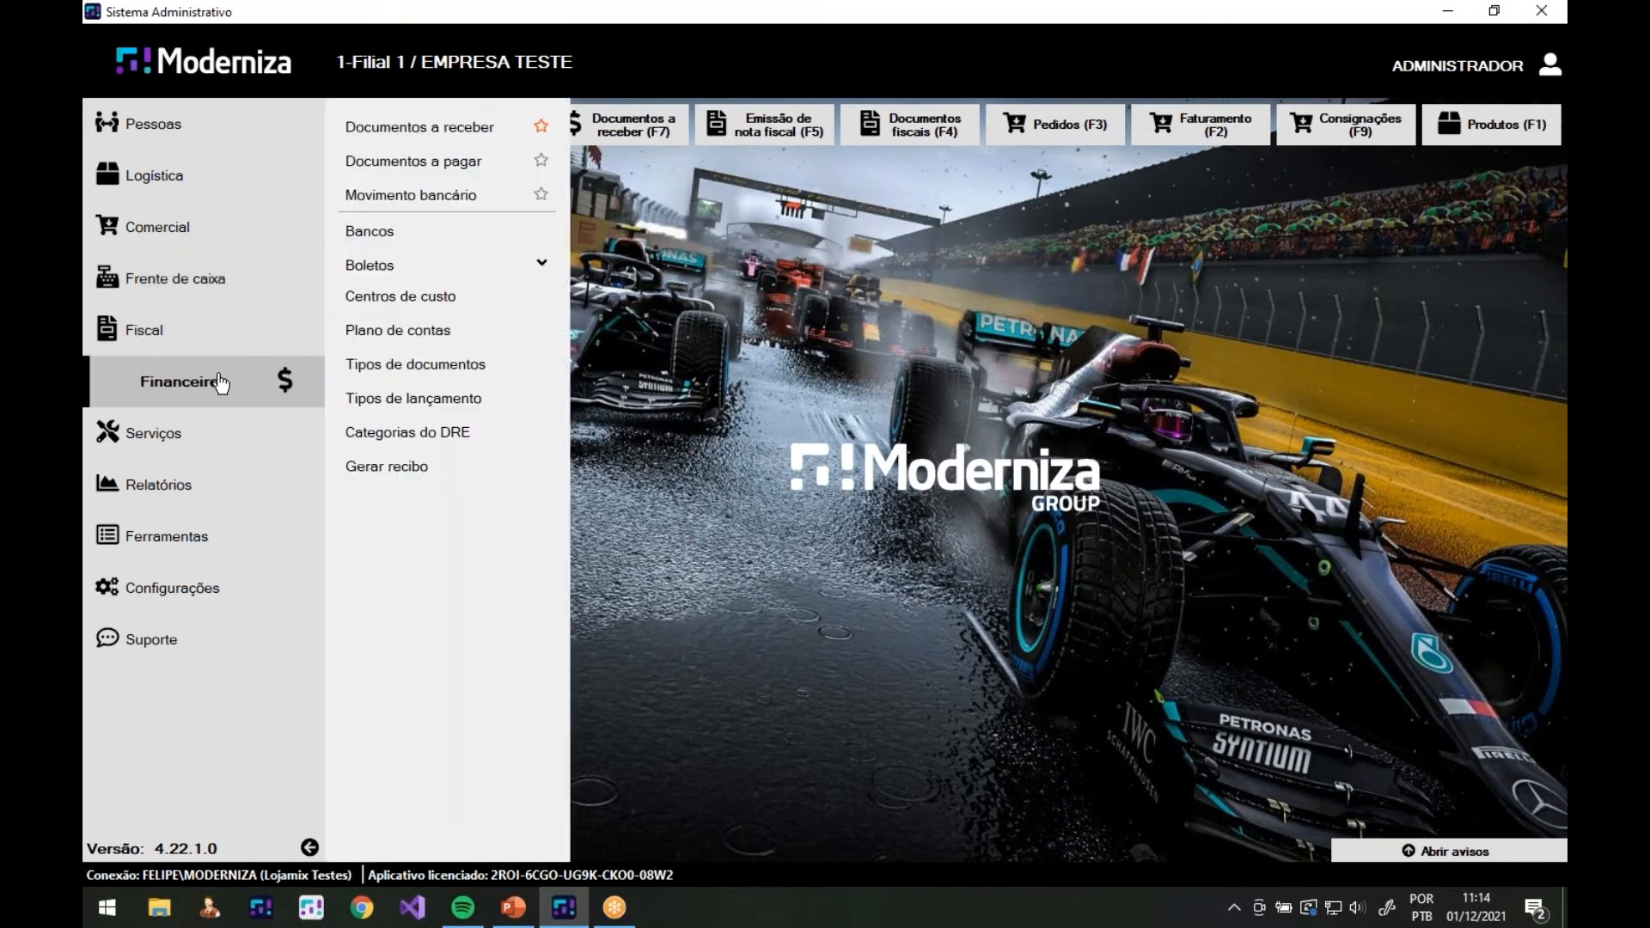
left_click(458, 161)
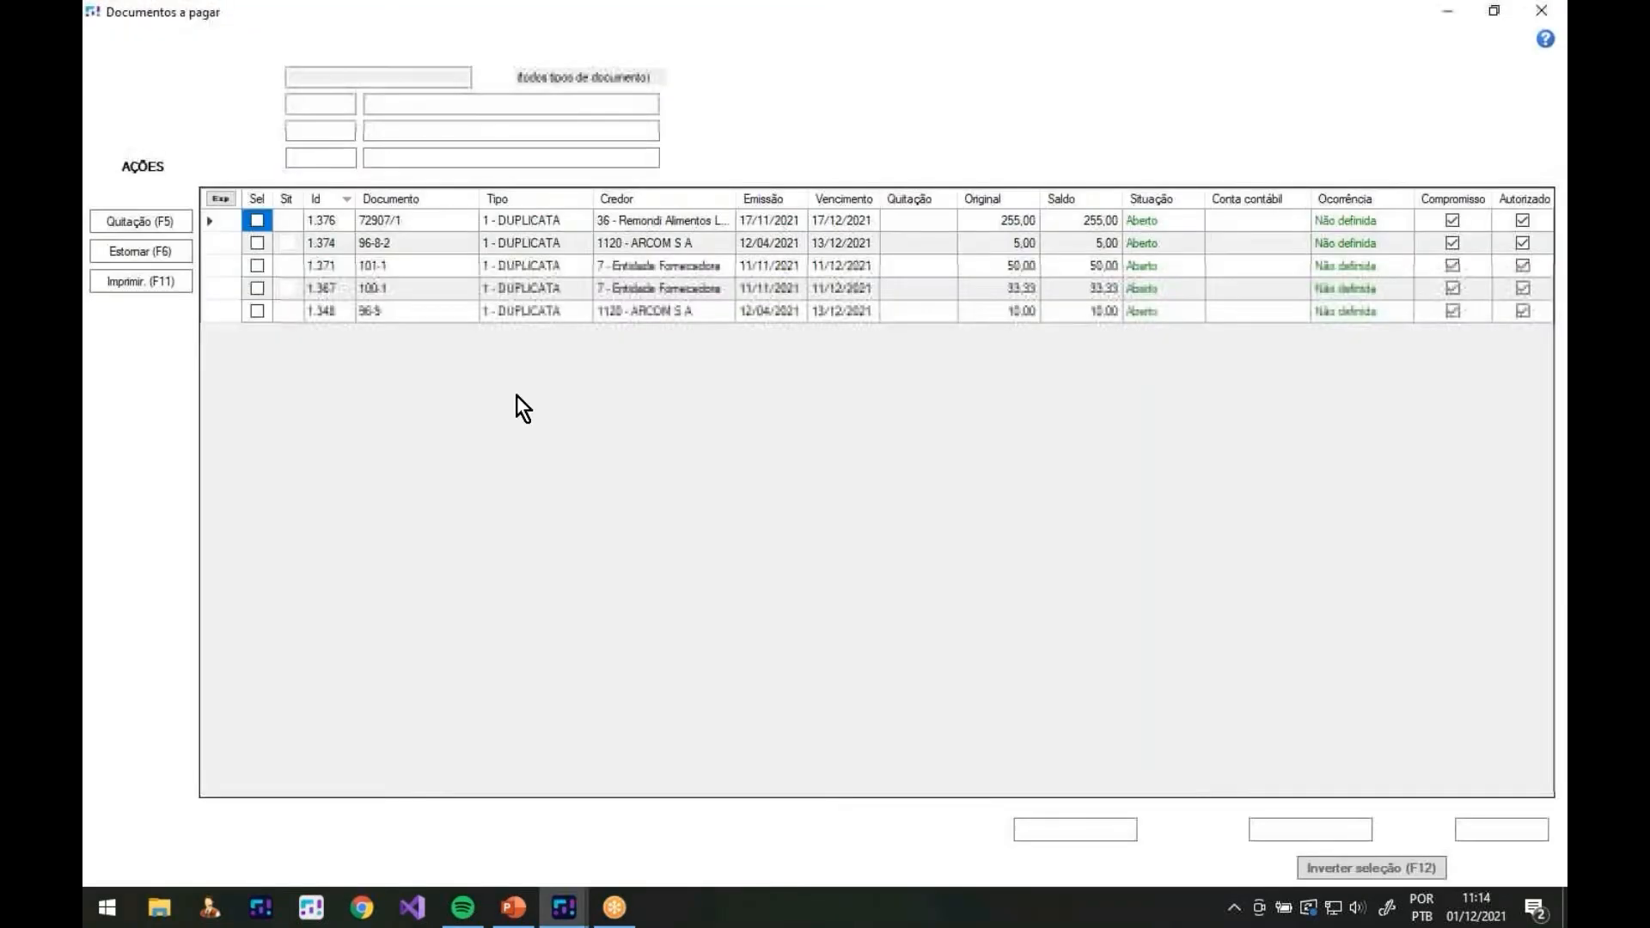
left_click(435, 218)
key("F2")
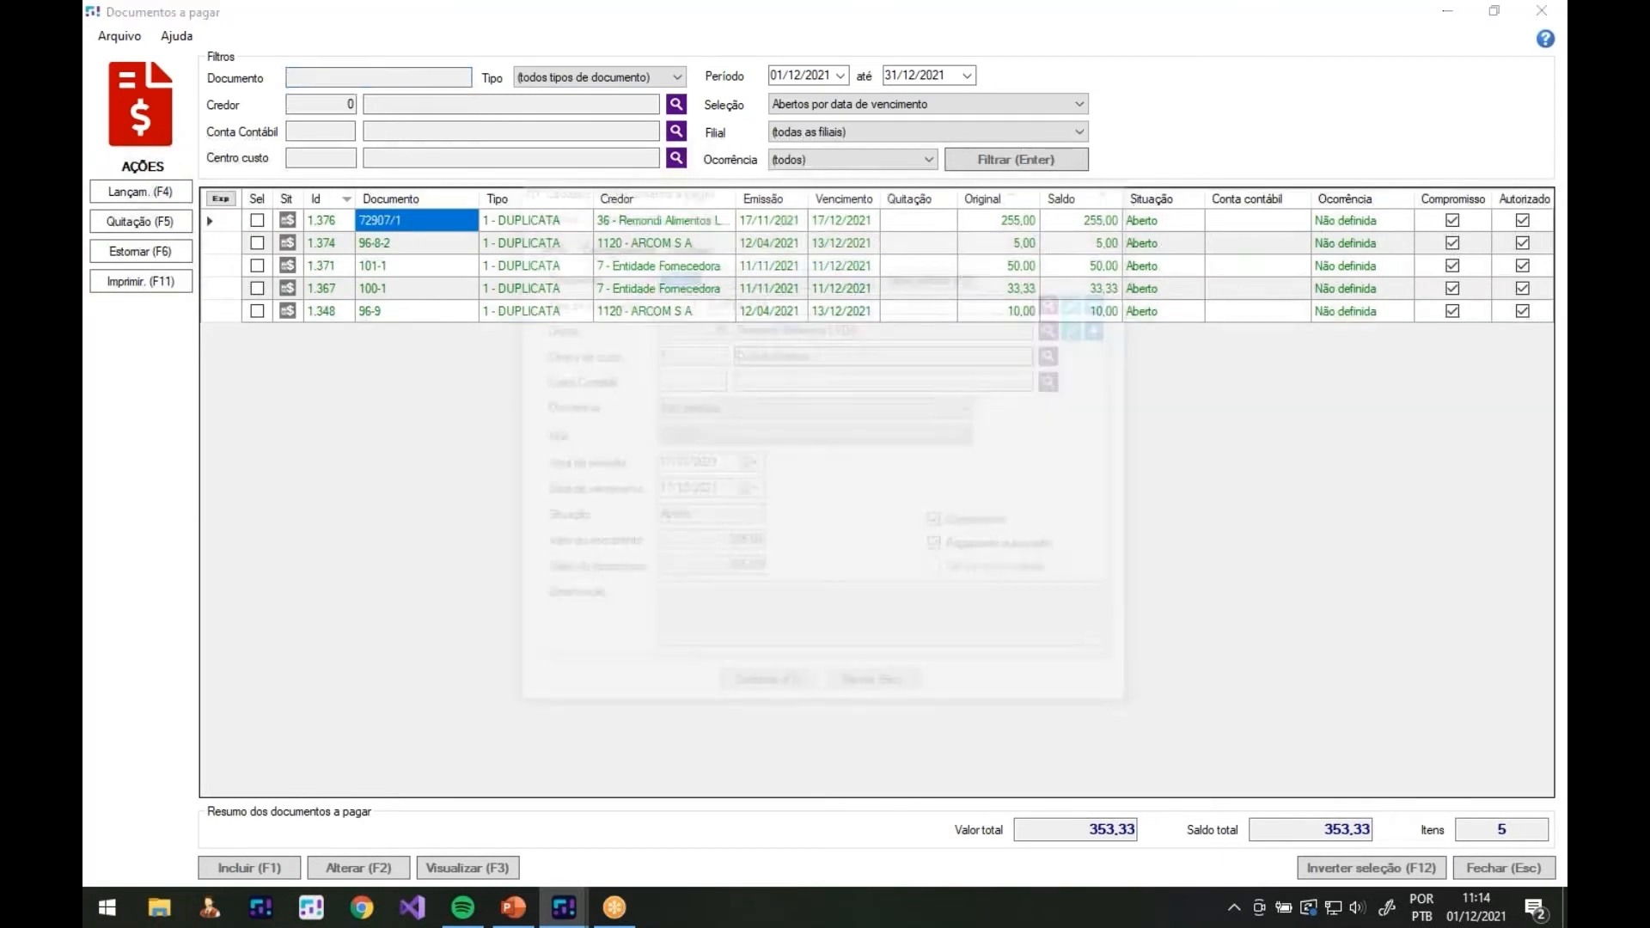
left_click(686, 384)
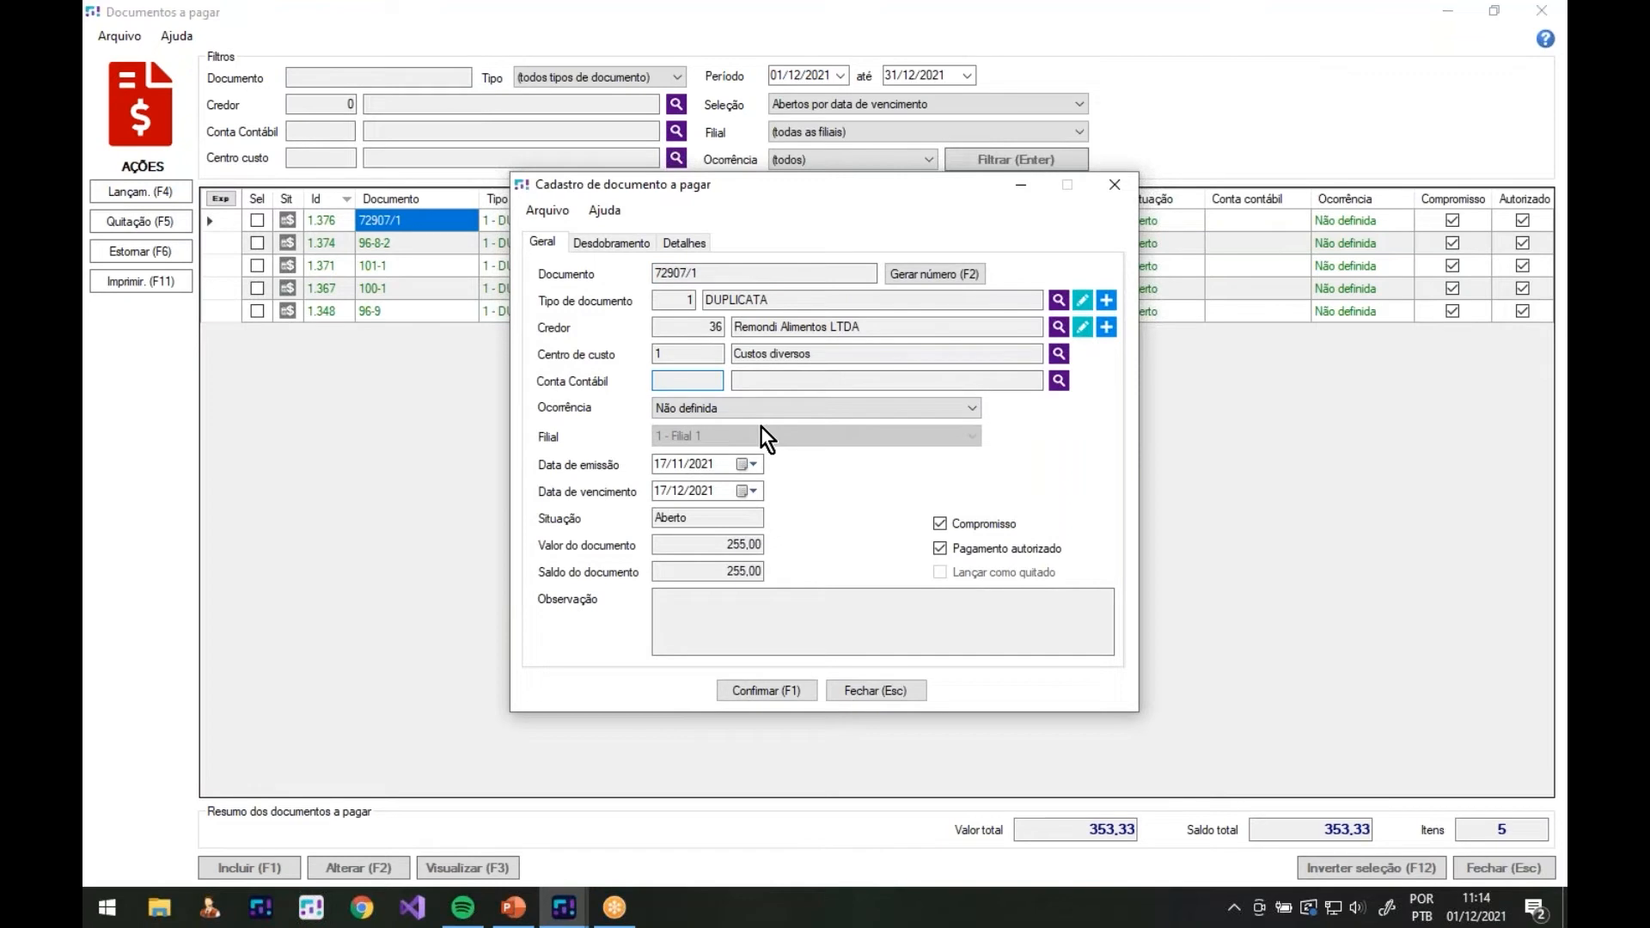
type("2.1.1")
key("Tab")
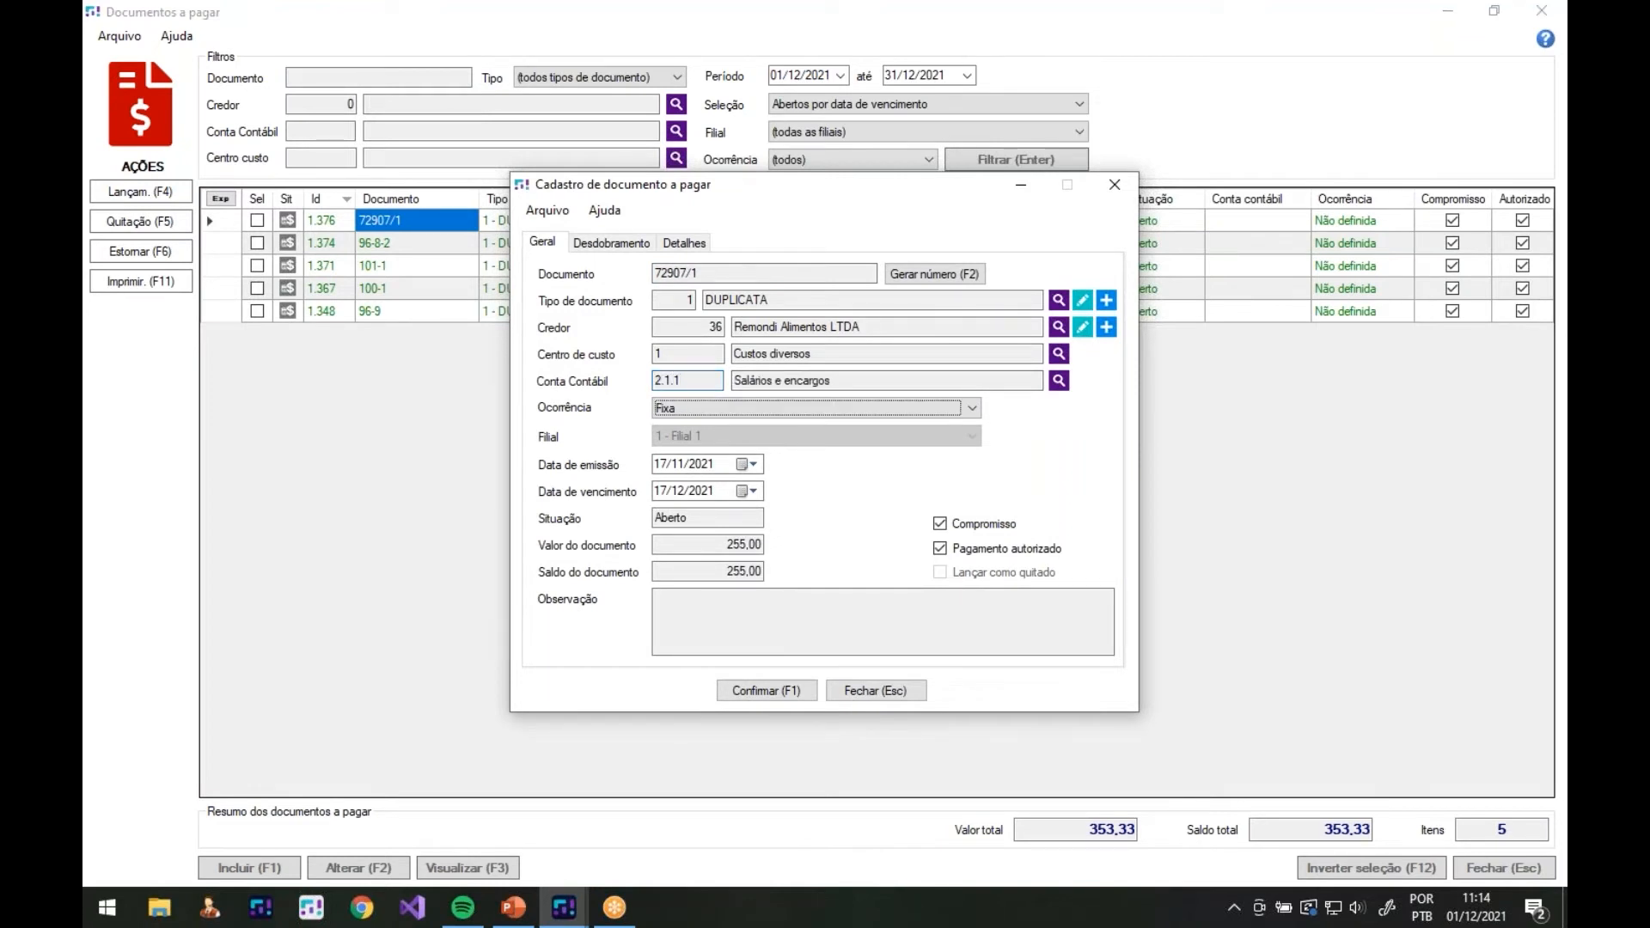
Browse the expense accounts in the document's account lookup and try to assign 2.1.1 Salários e encargos to document 72907/1
left_click(1058, 376)
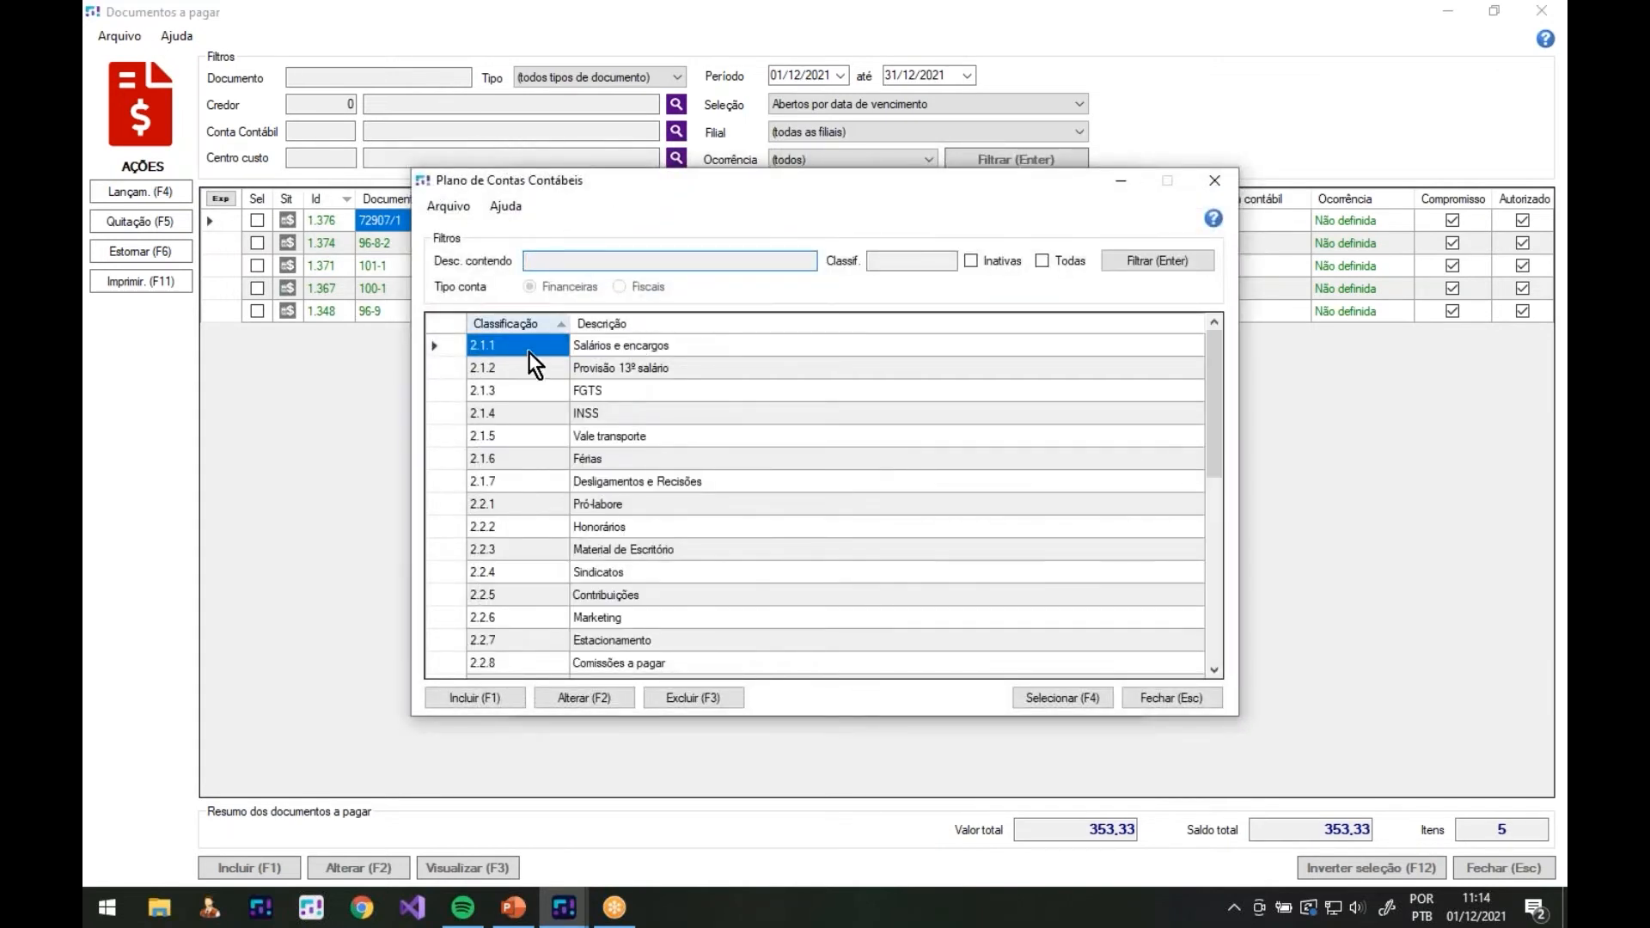
scroll(525, 489, "down", 10)
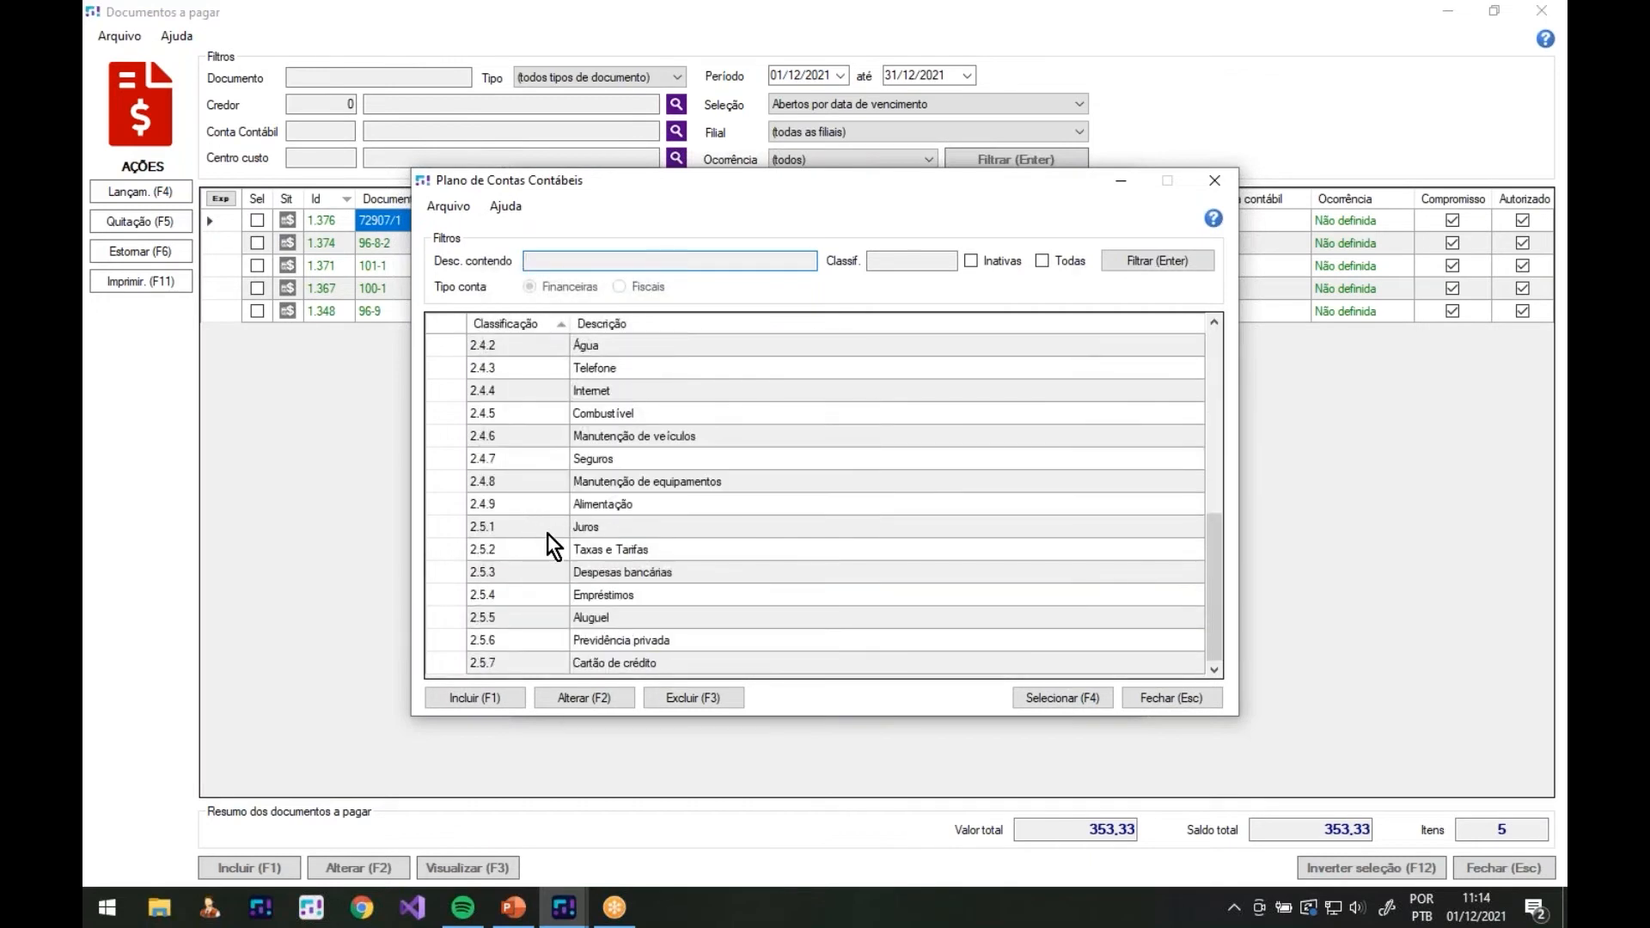
scroll(548, 532, "up", 10)
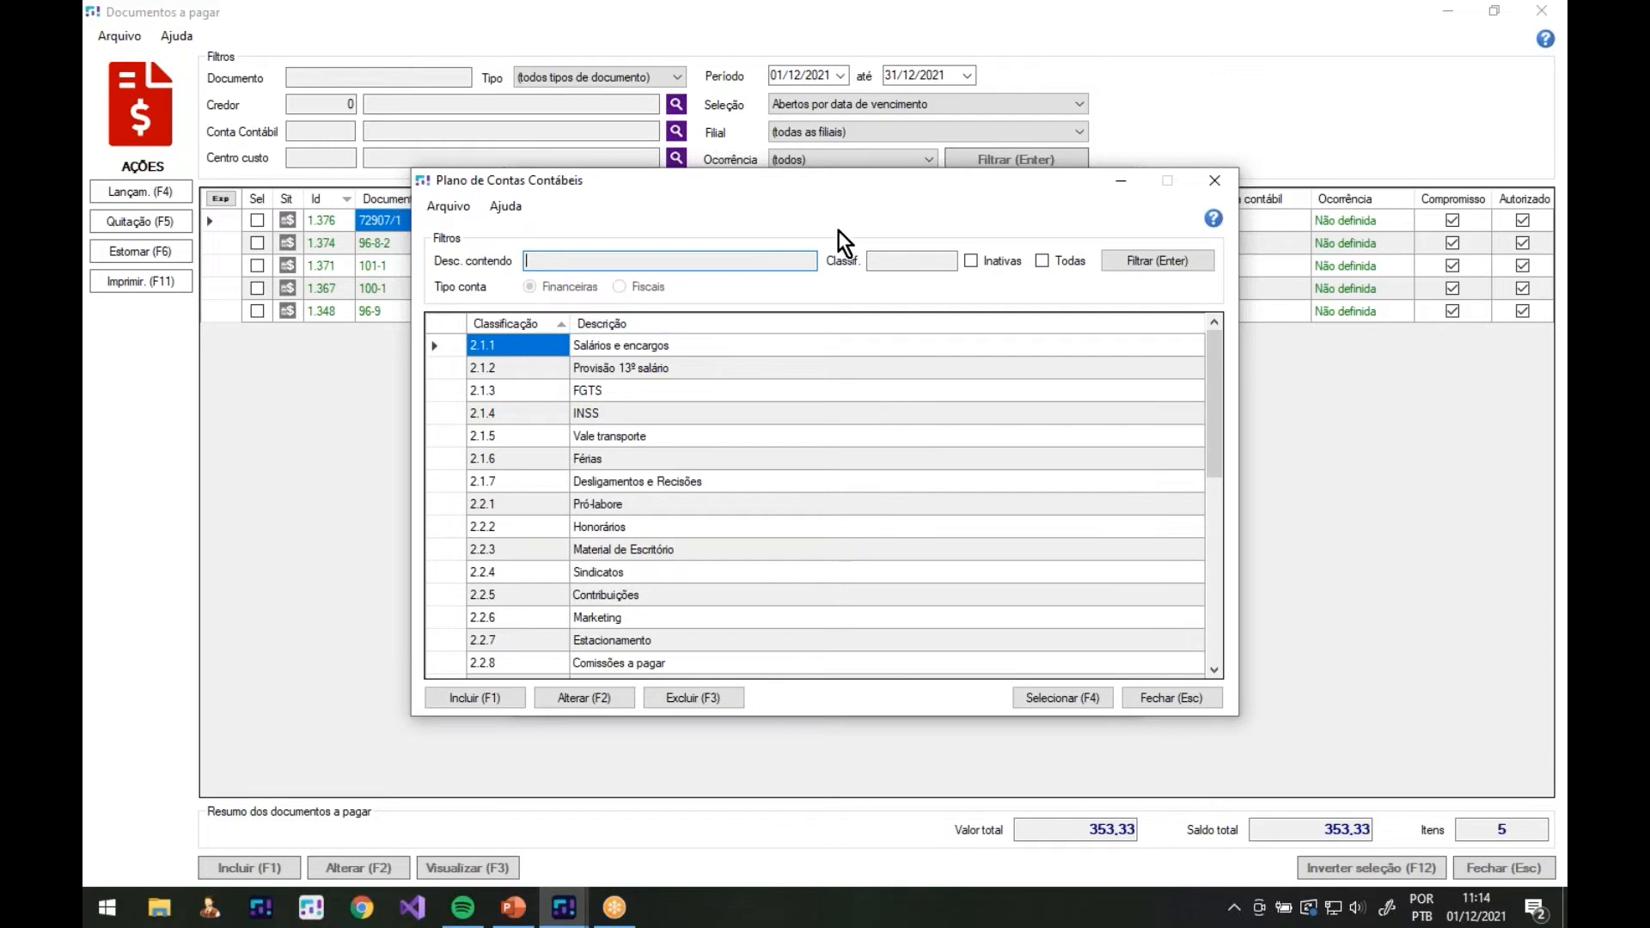
key("F4")
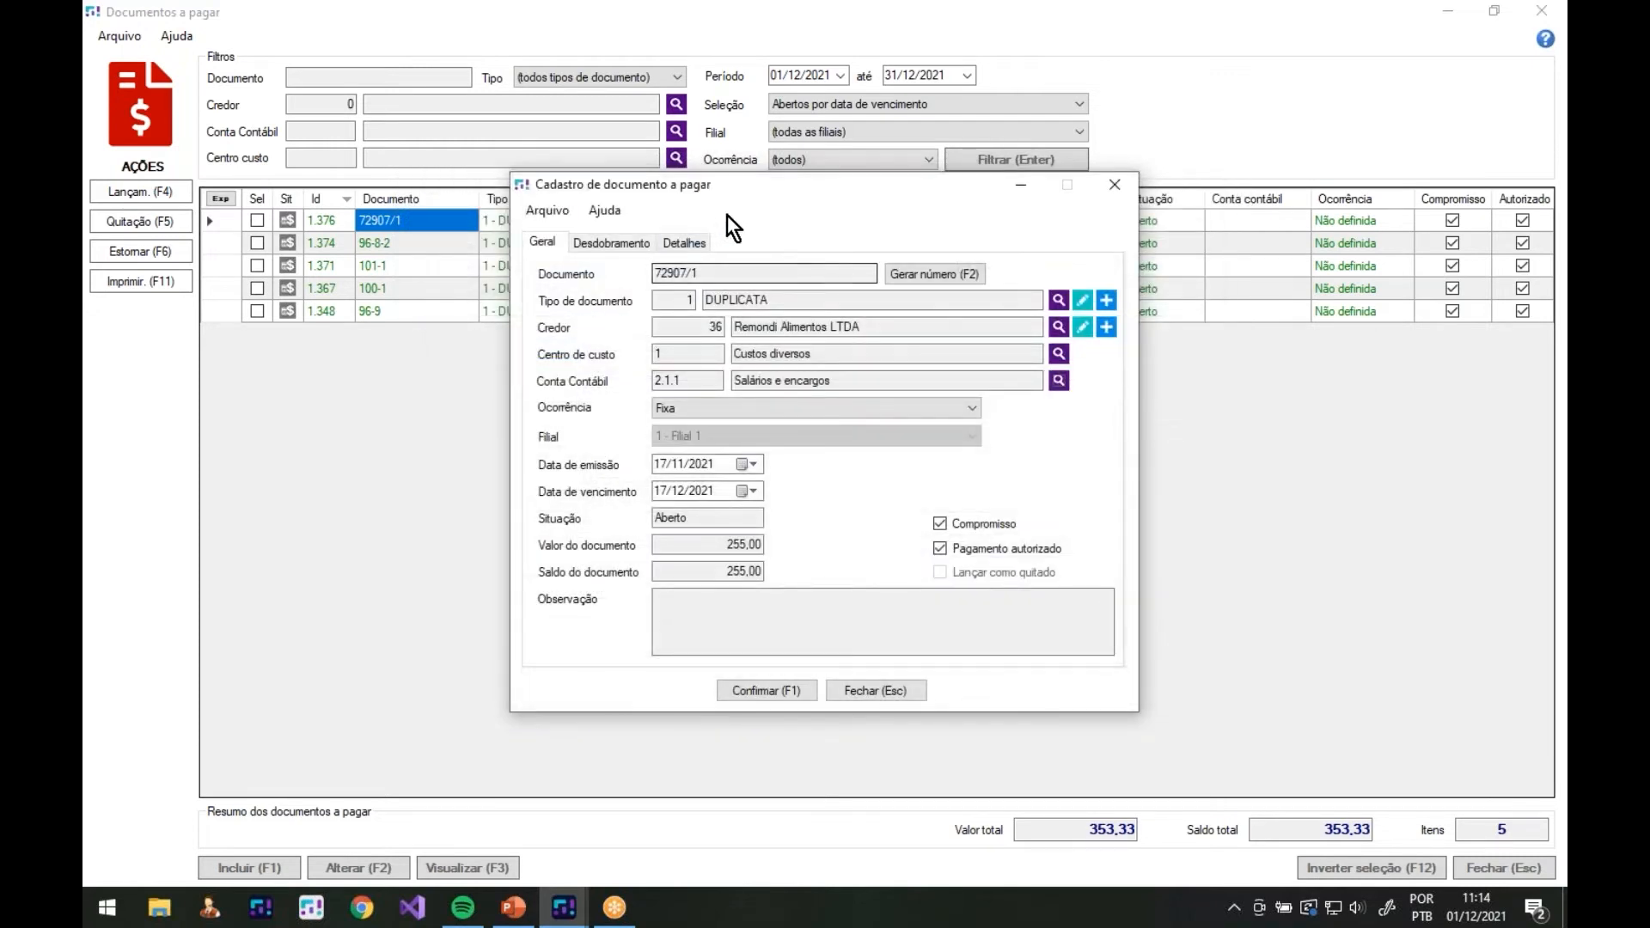
key("F1")
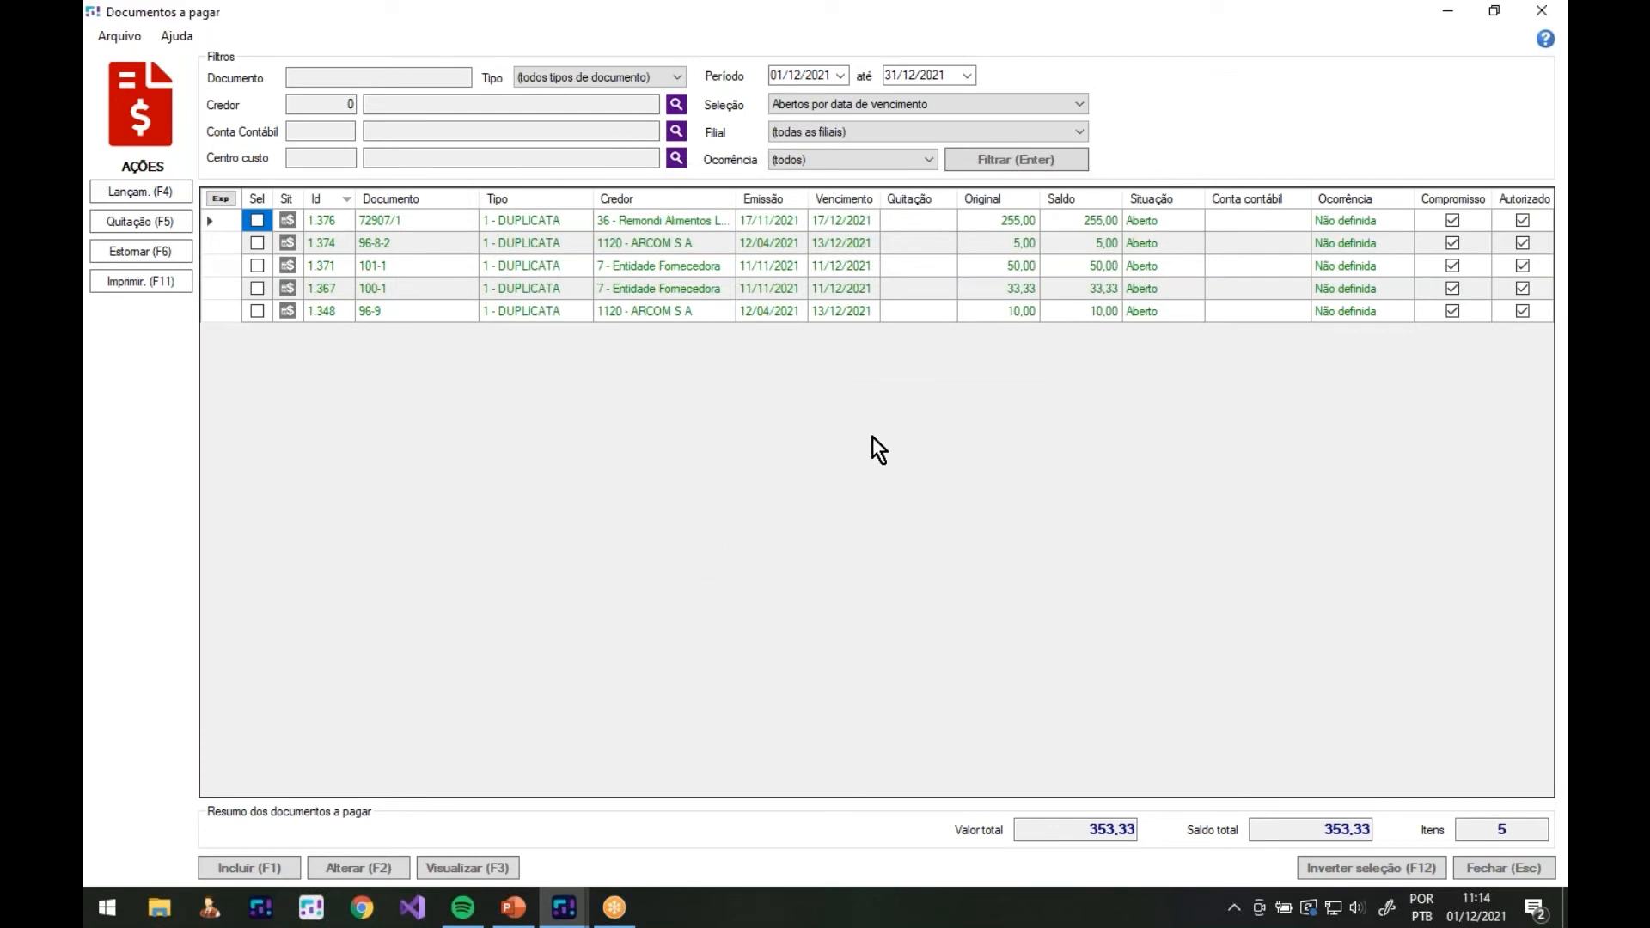
Reopen payable document 72907/1, set its Conta Contábil to 2.1.1, save it and check the account in the document list
left_click(294, 132)
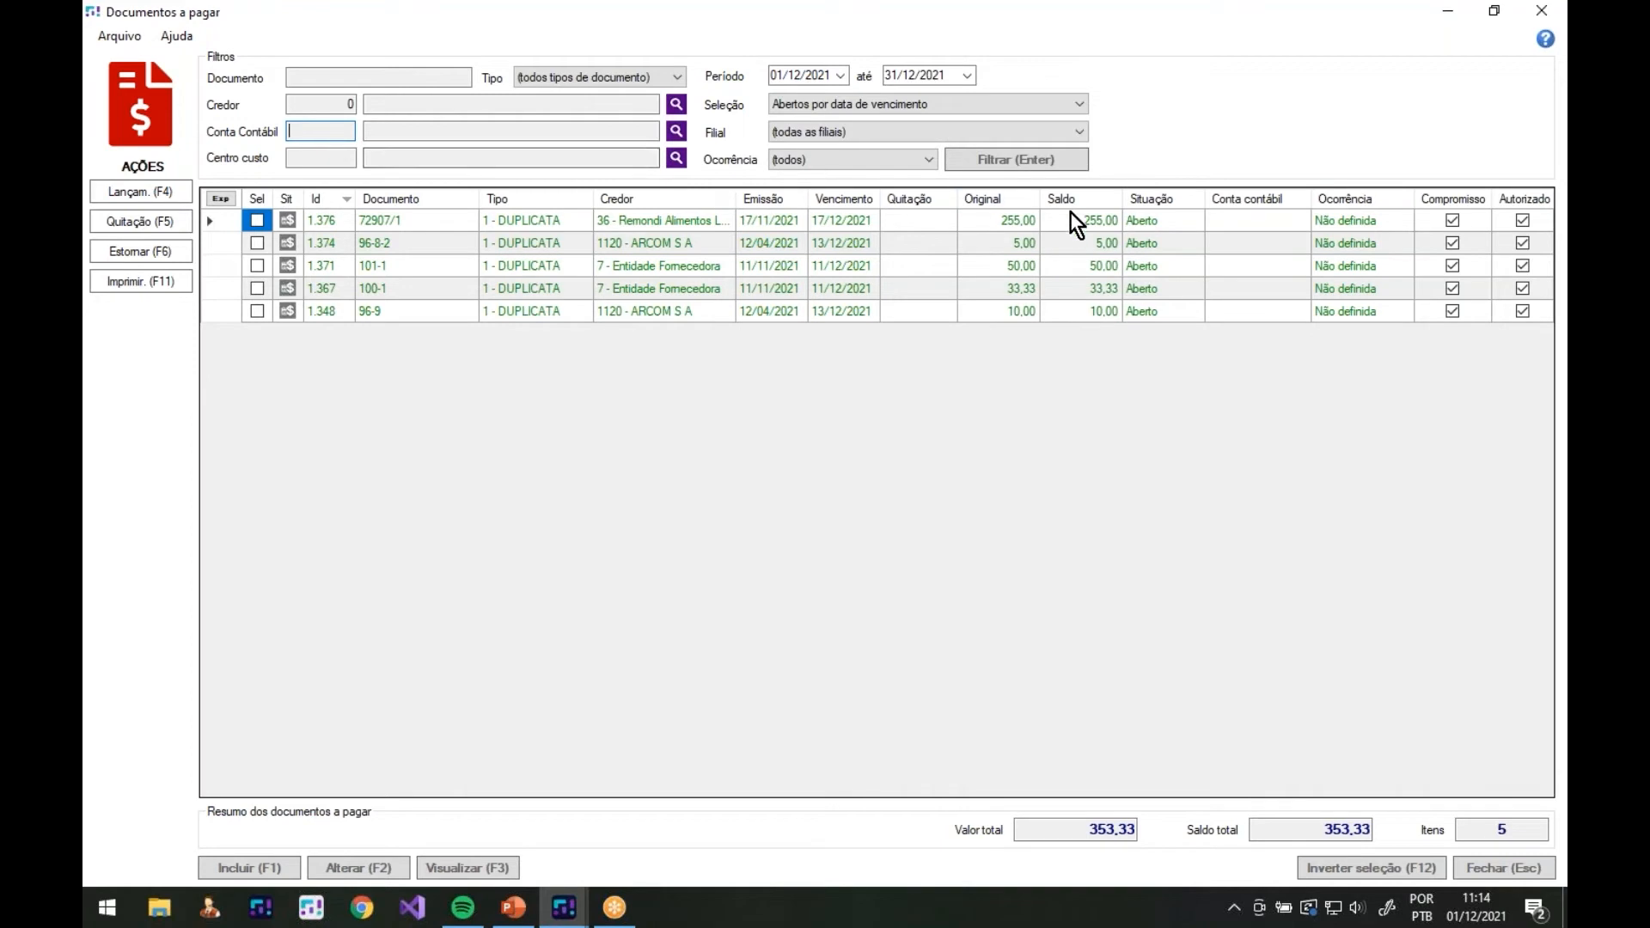
double_click(446, 230)
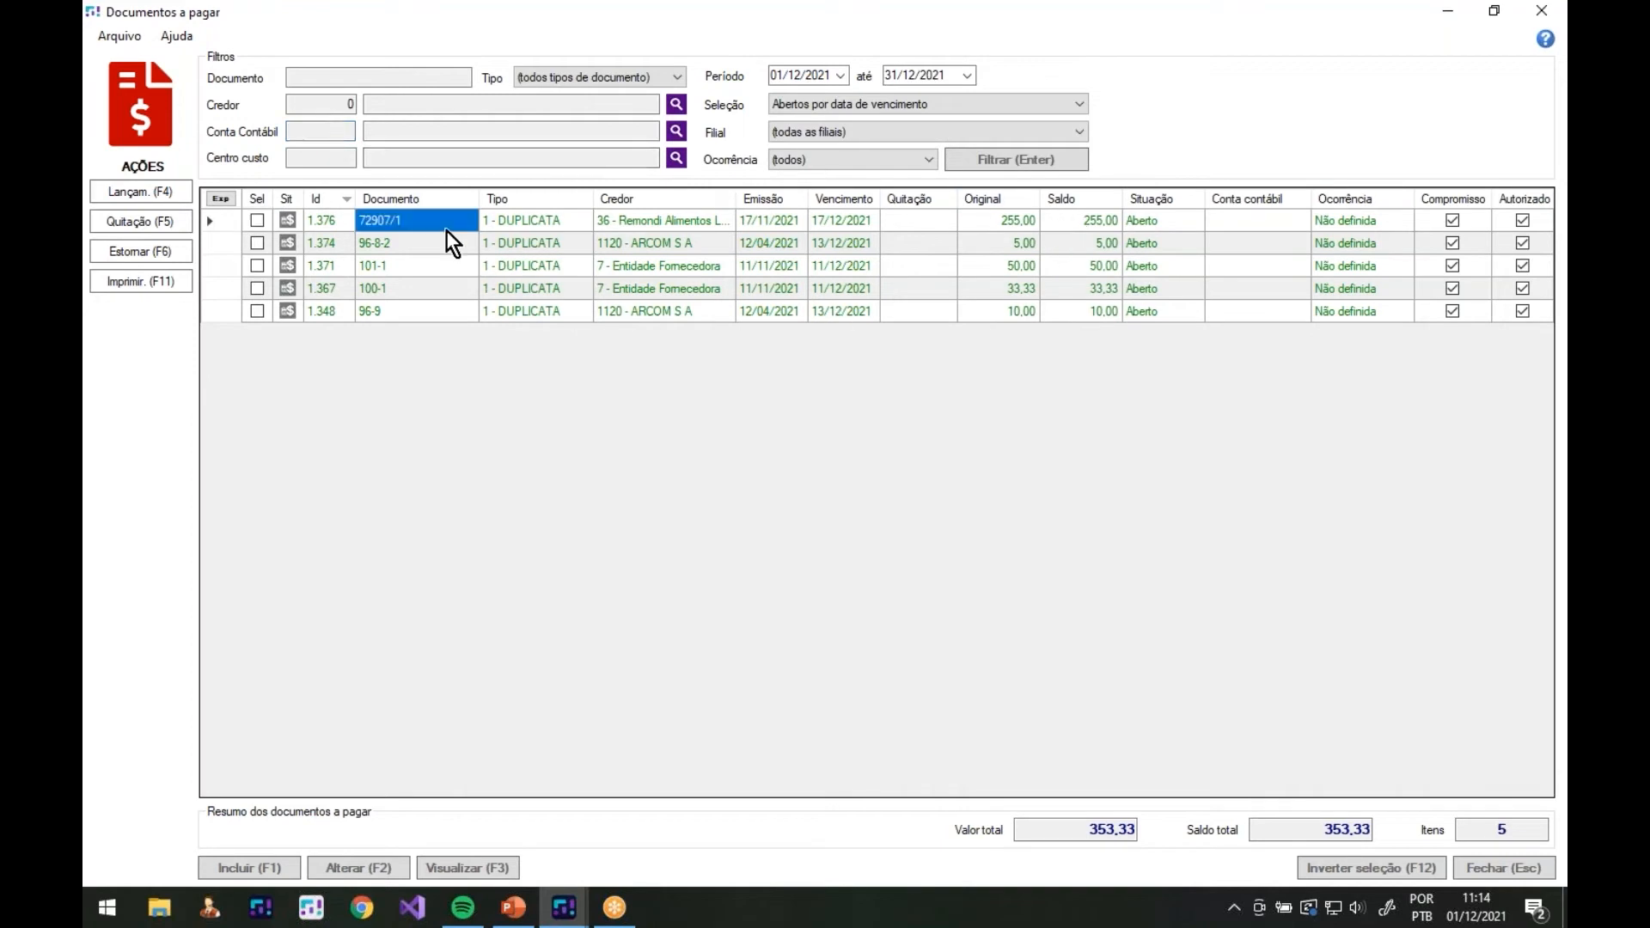
left_click(690, 380)
type("2.1.1")
key("Tab")
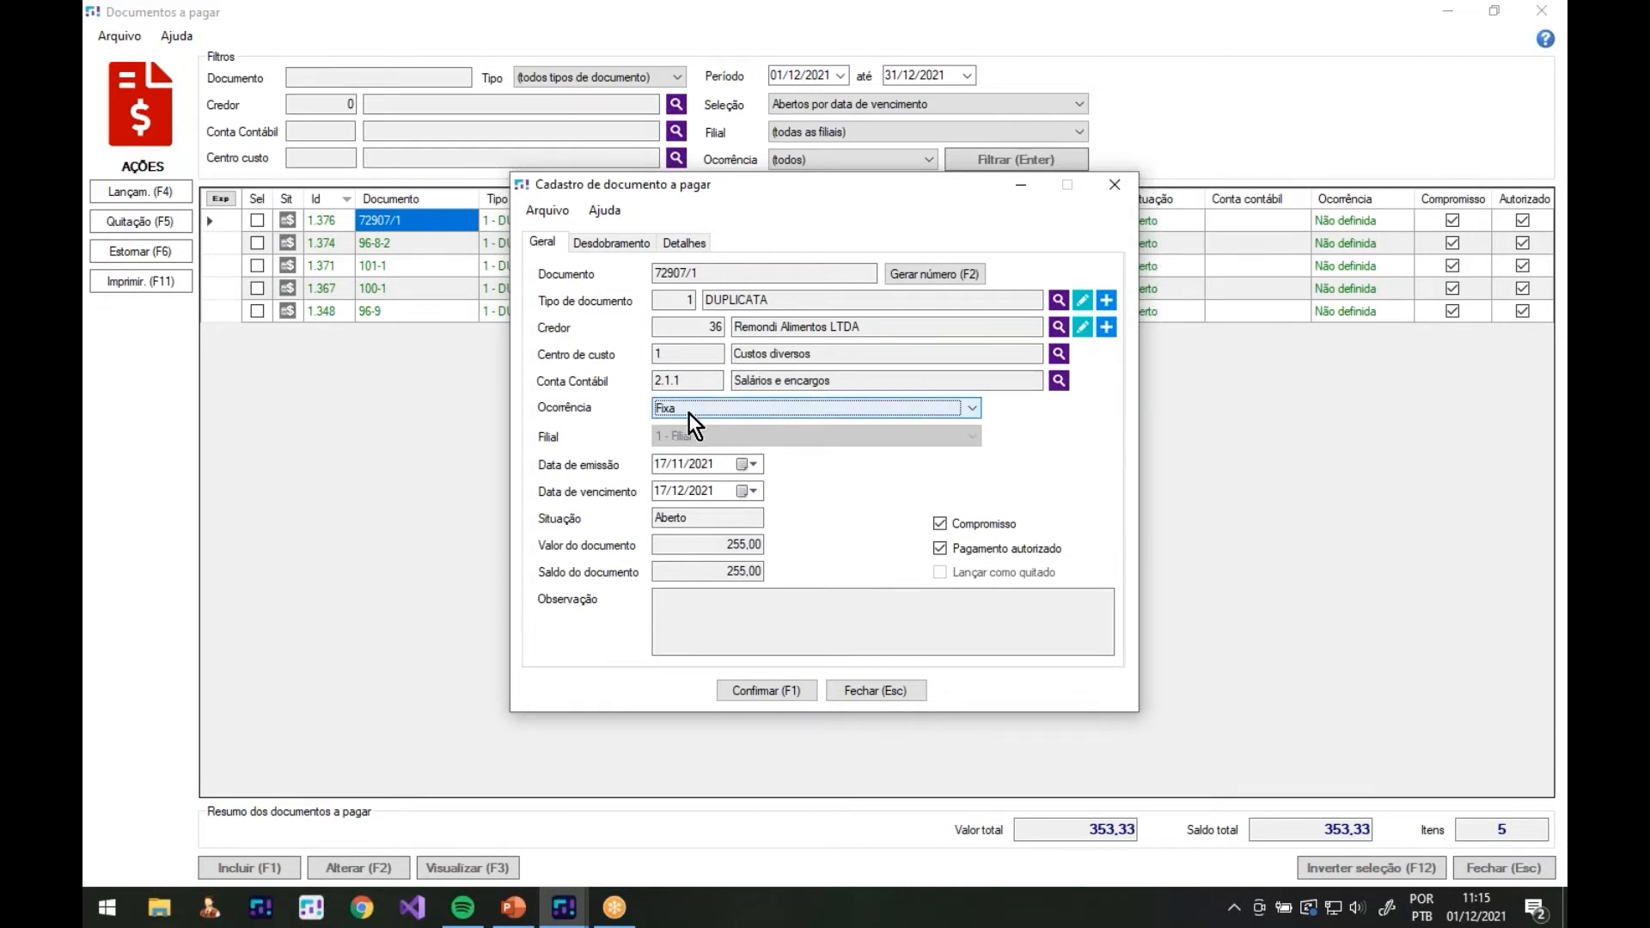
key("F1")
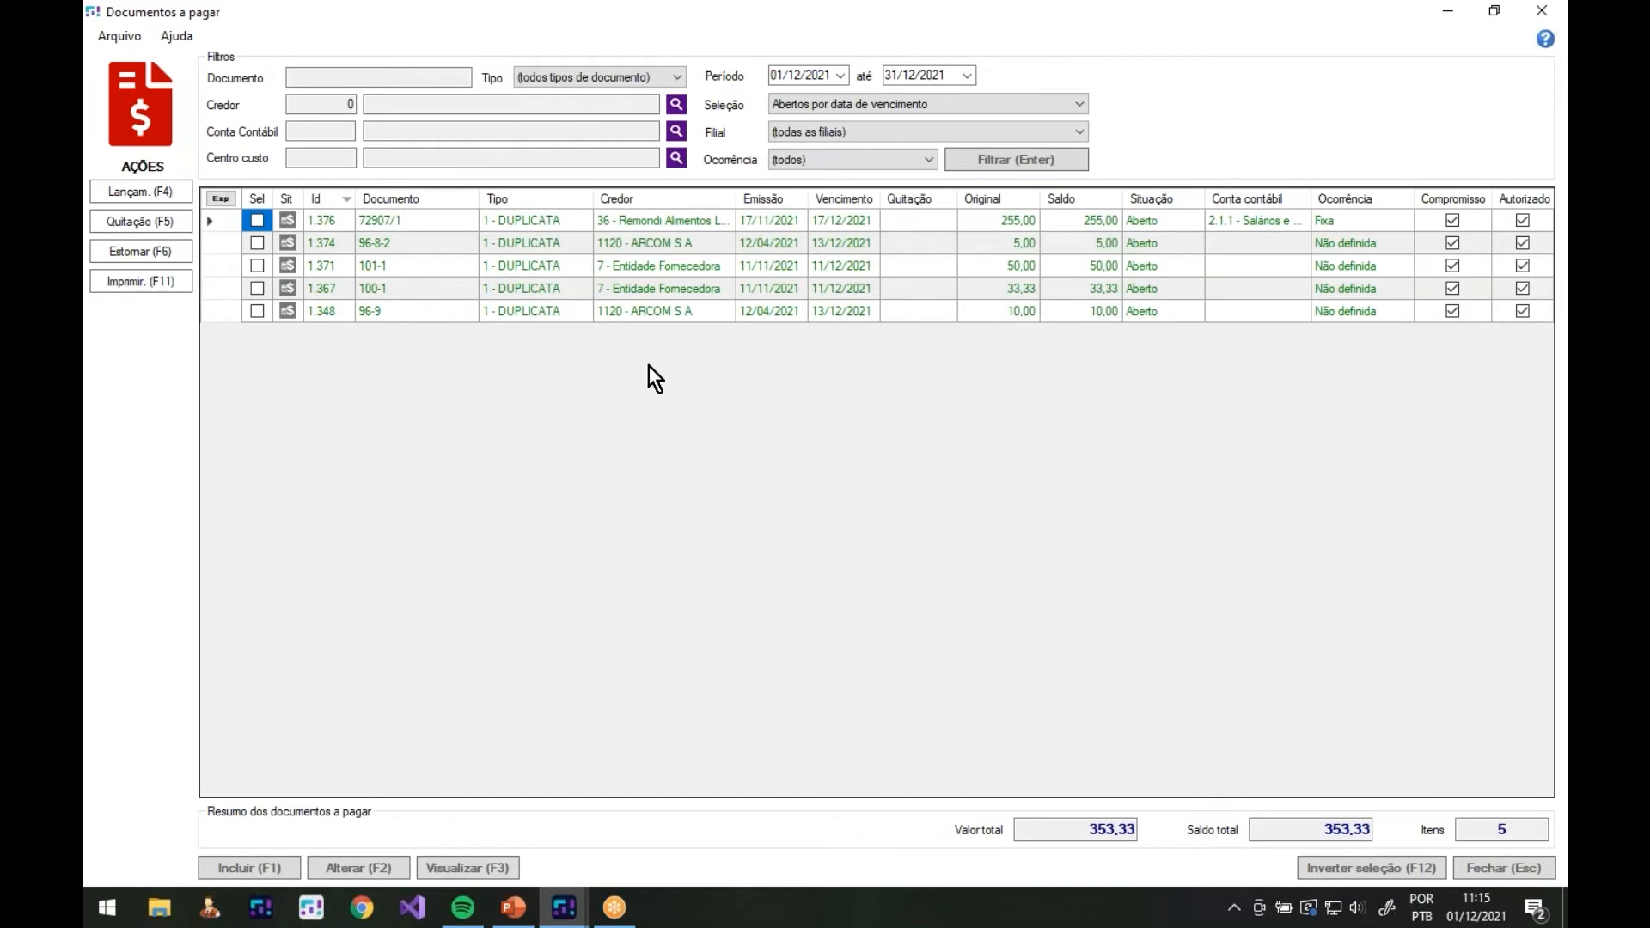
left_click(1272, 227)
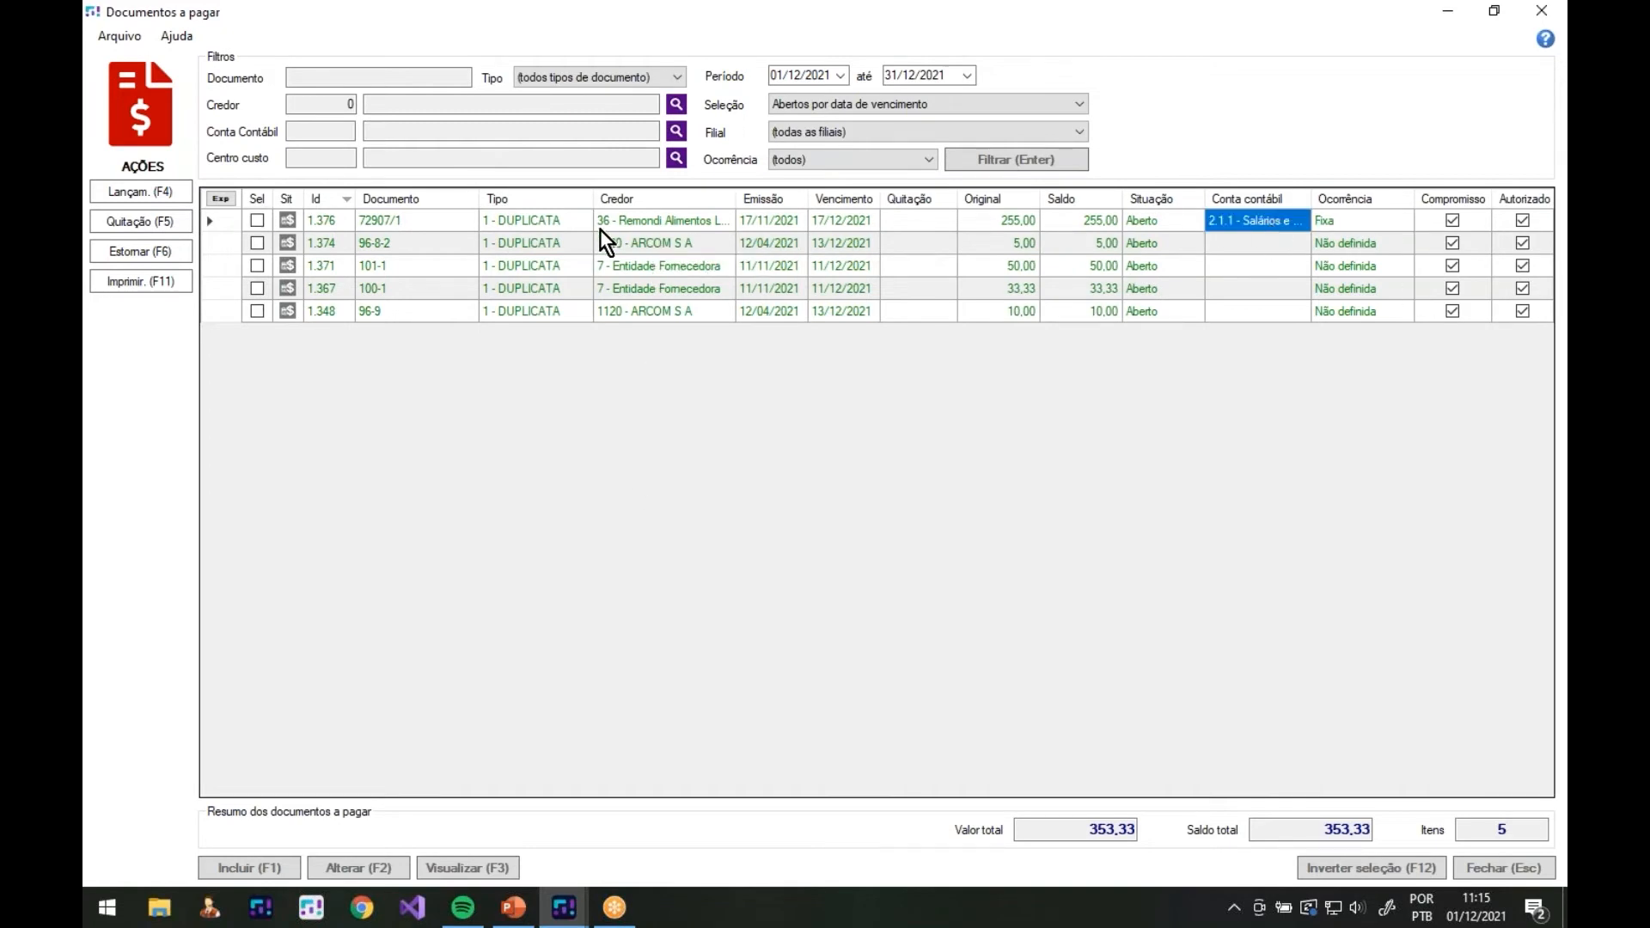
Filter the payable documents by Conta Contábil 2.1.1, Salários e encargos
left_click(348, 133)
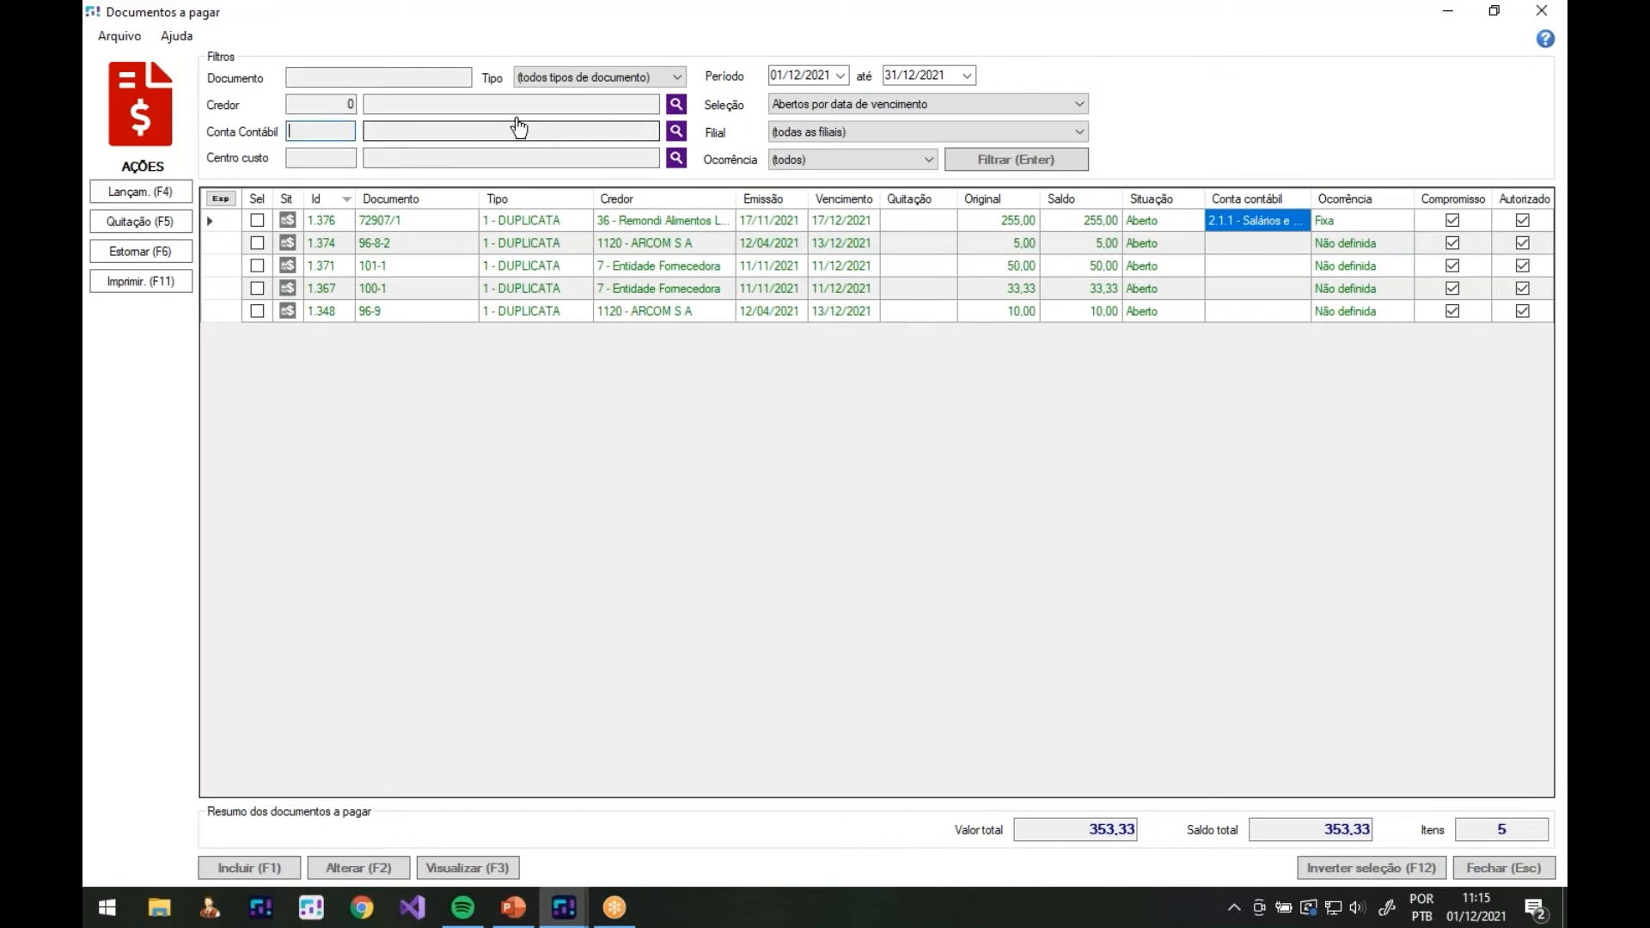
type("2.1.1")
key("Tab")
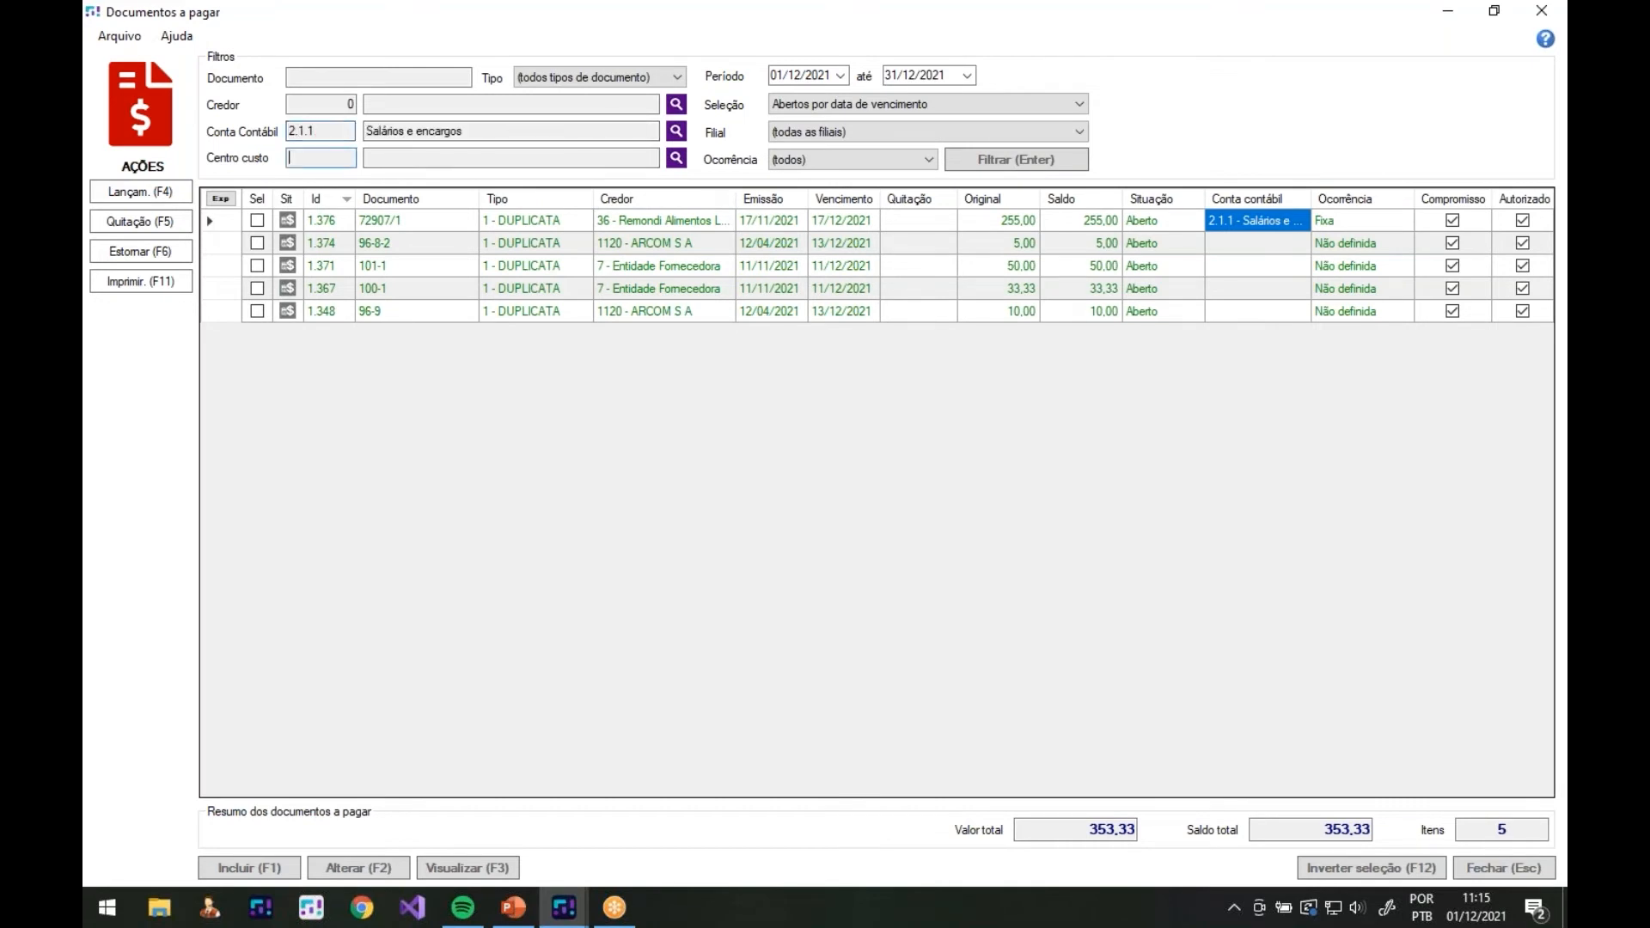
left_click(984, 160)
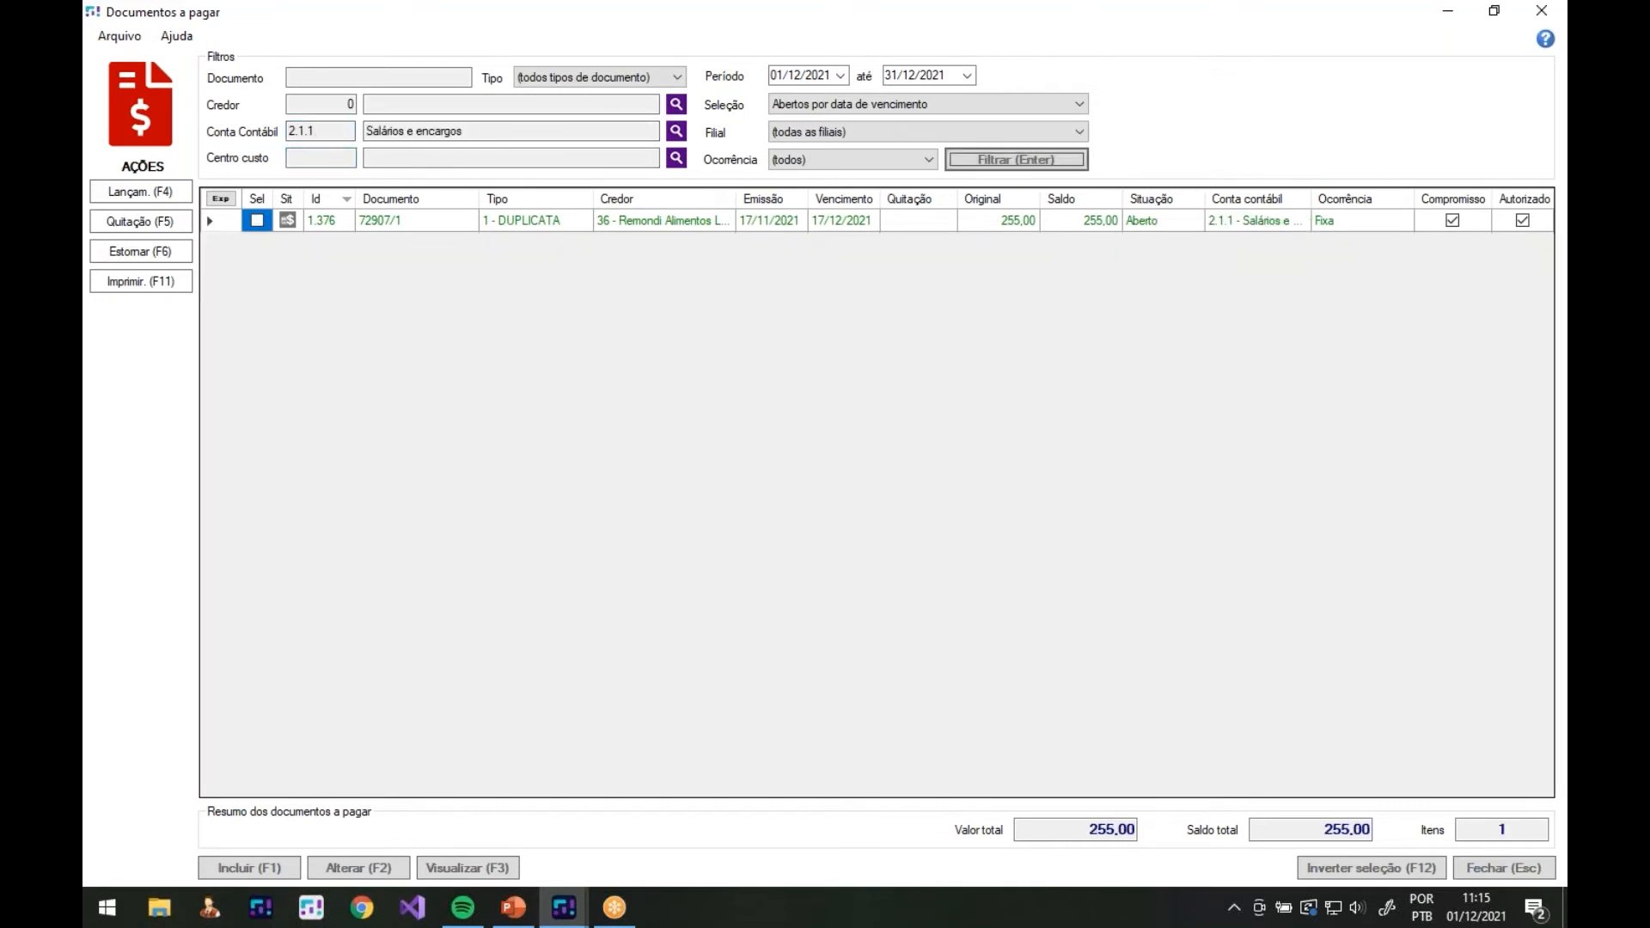
Clear the Conta Contábil filter, list the payable documents again and close the list
left_click_drag(325, 129, 256, 133)
key("BackSpace")
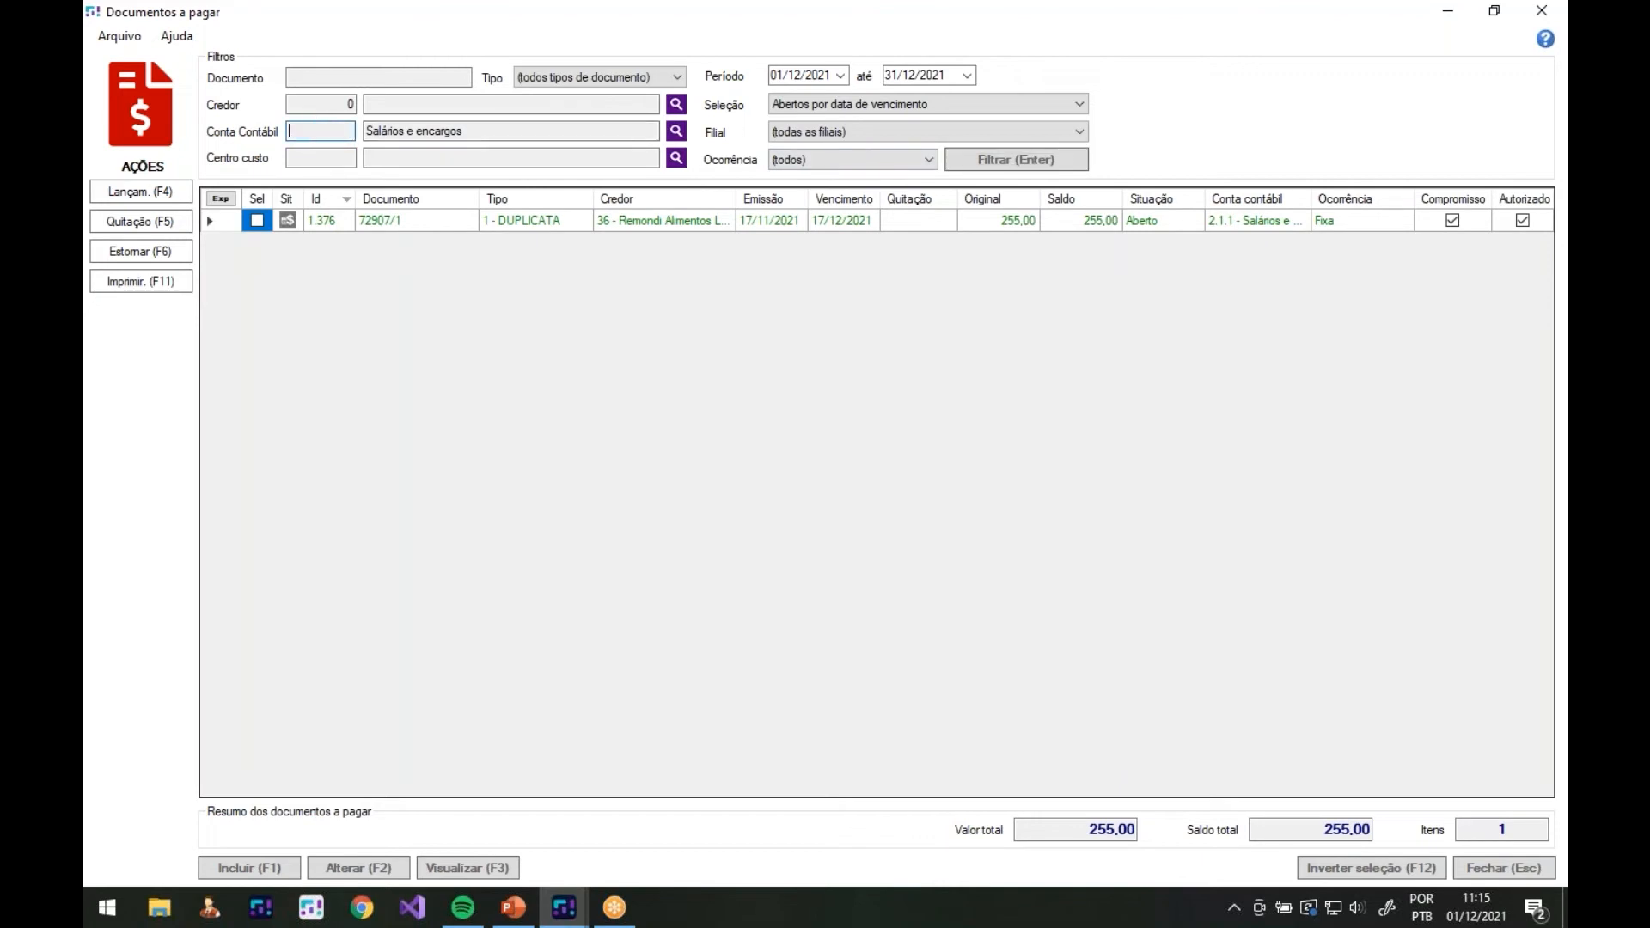
key("Return")
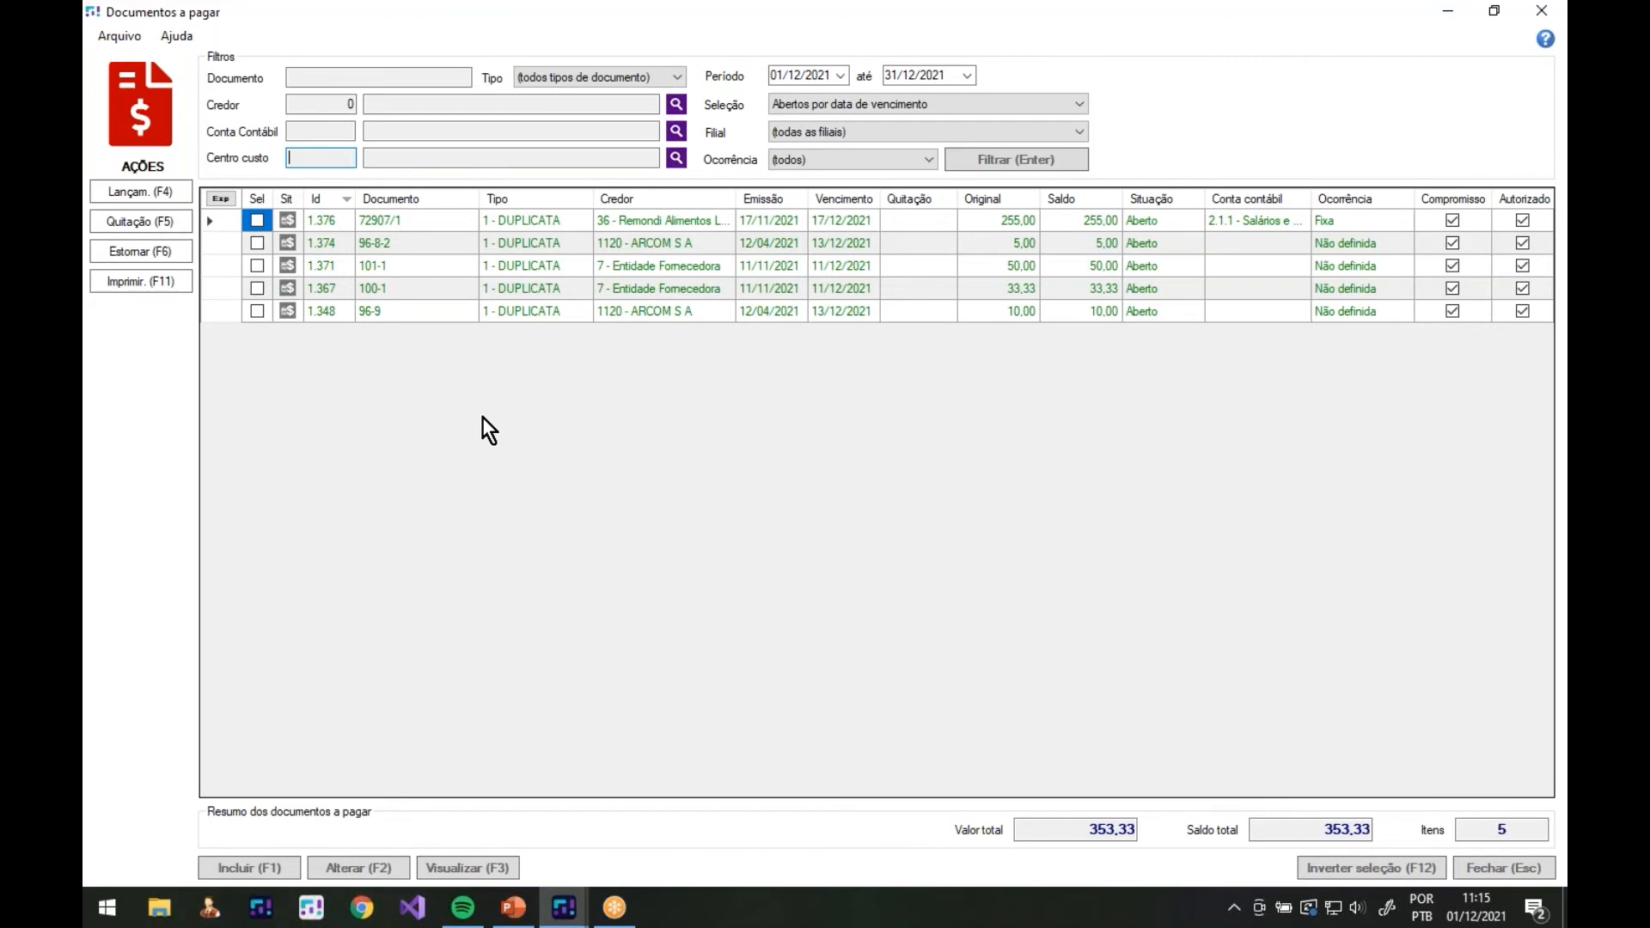
key("Escape")
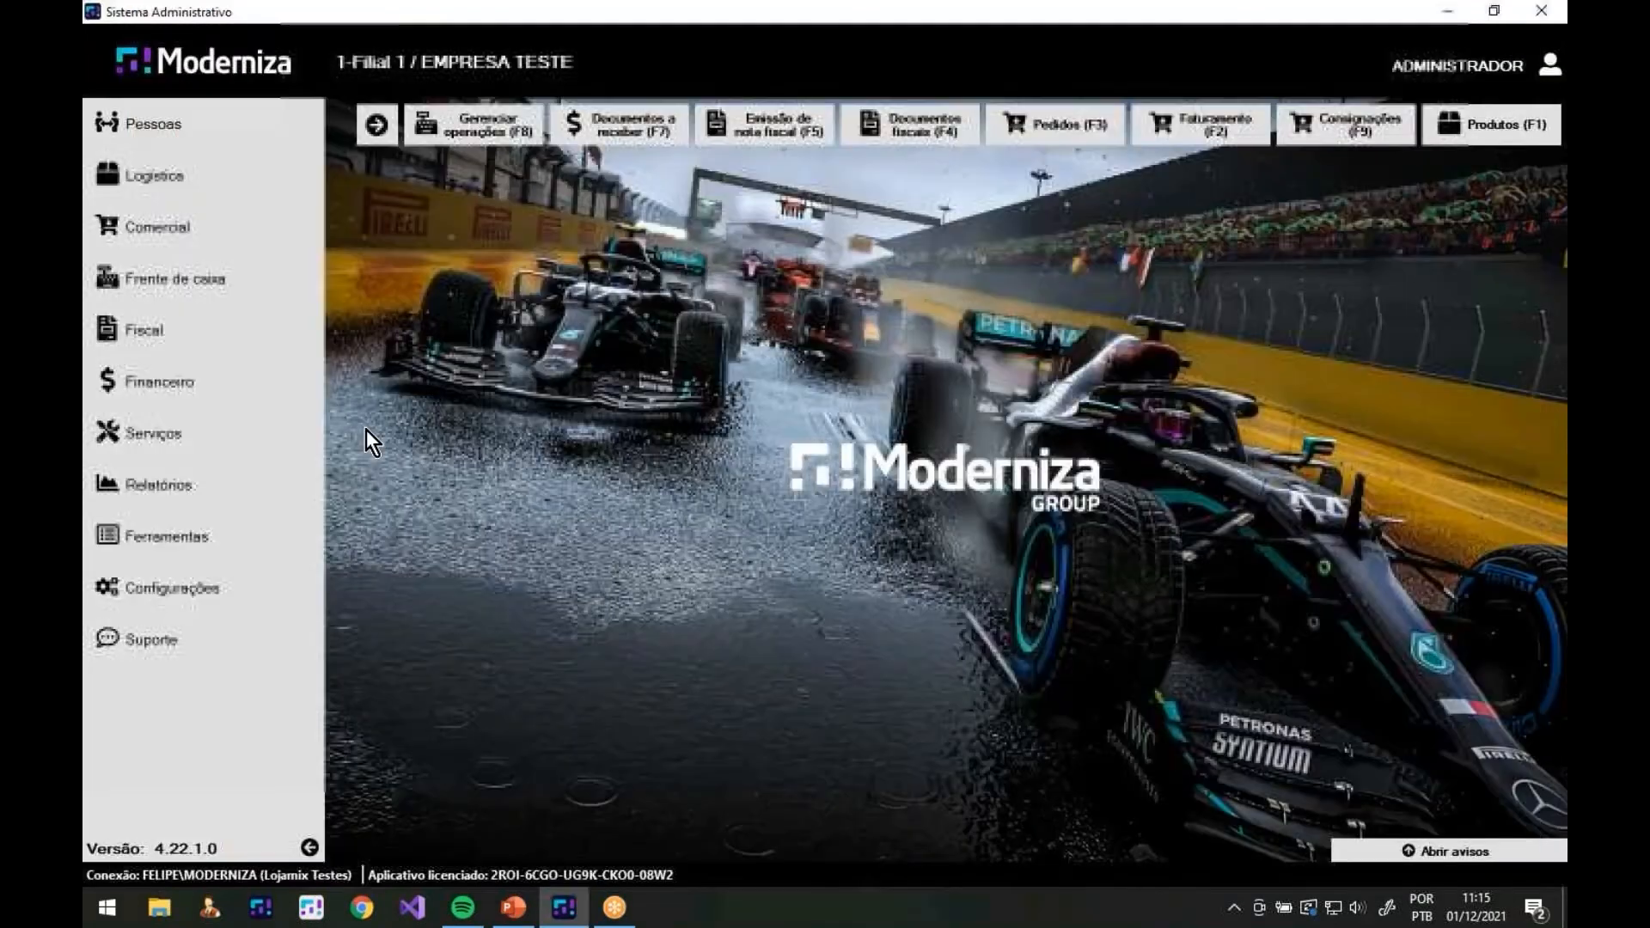
Reopen the financial chart of accounts and examine account 2.1.1 Salários e encargos within the expense hierarchy
left_click(201, 380)
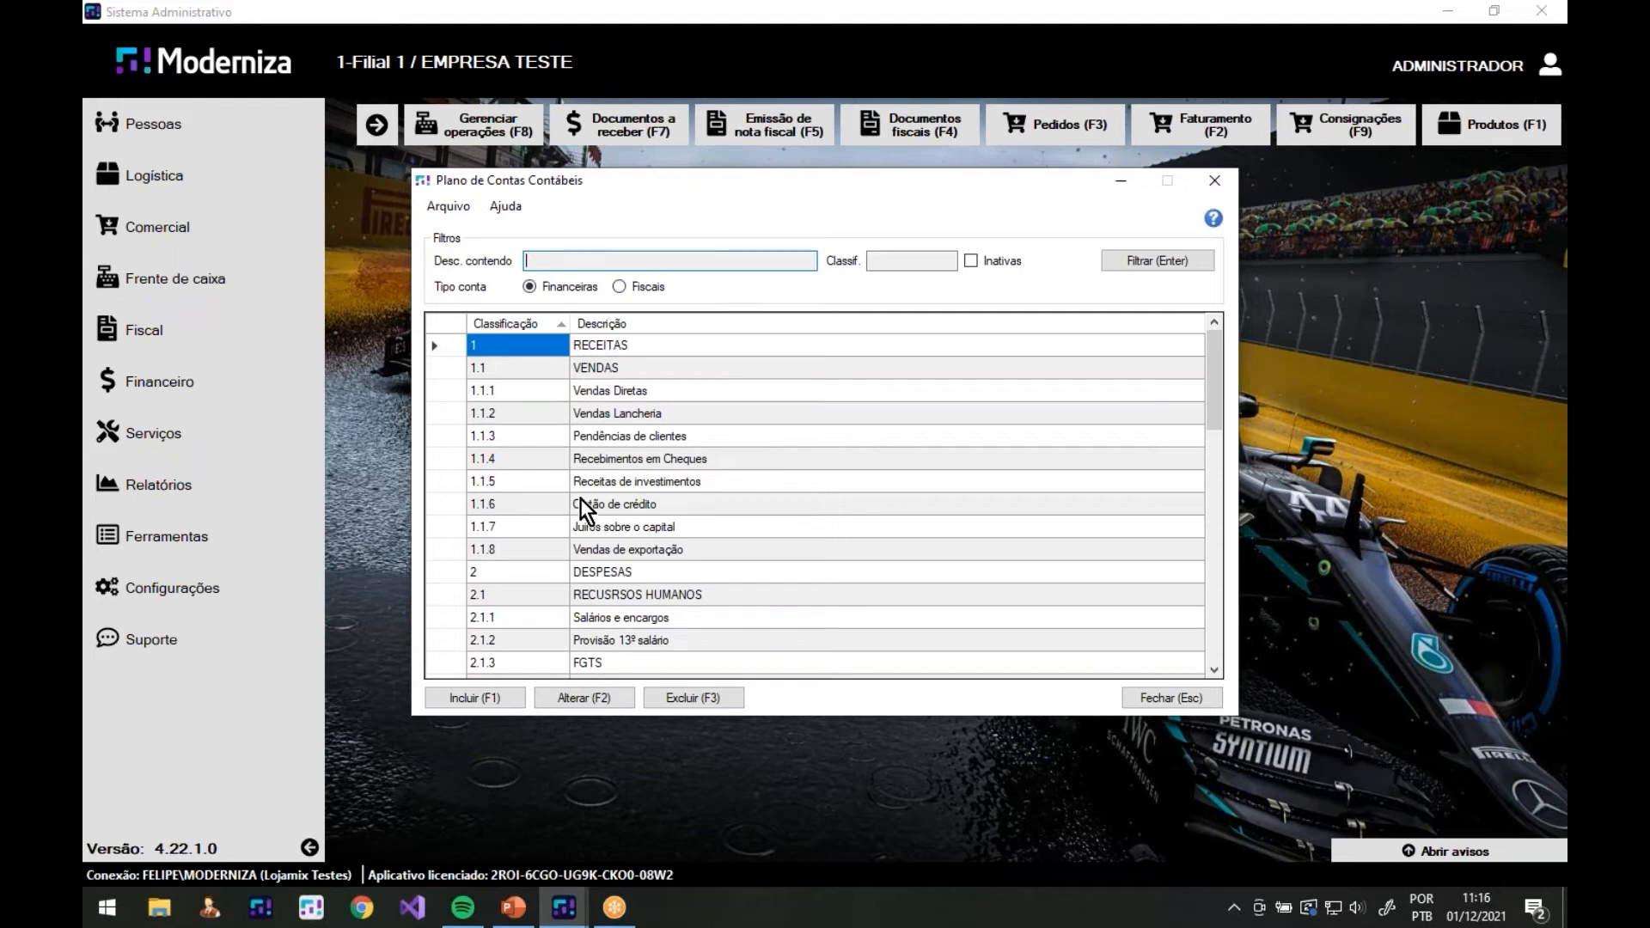
left_click(493, 617)
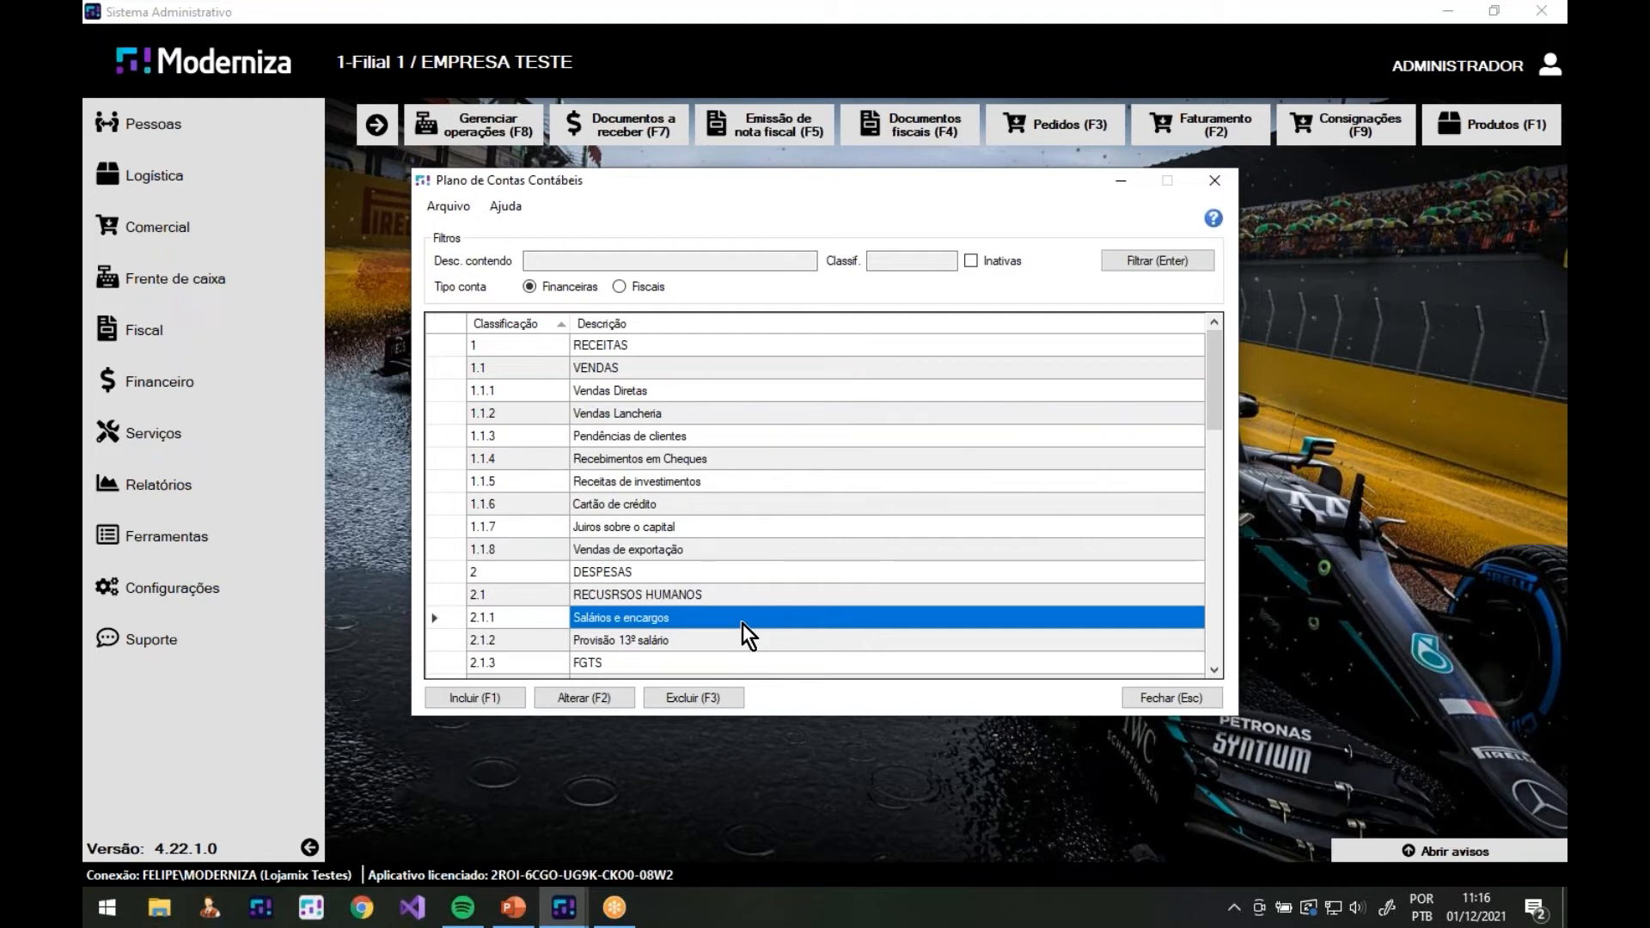
scroll(742, 622, "down", 1)
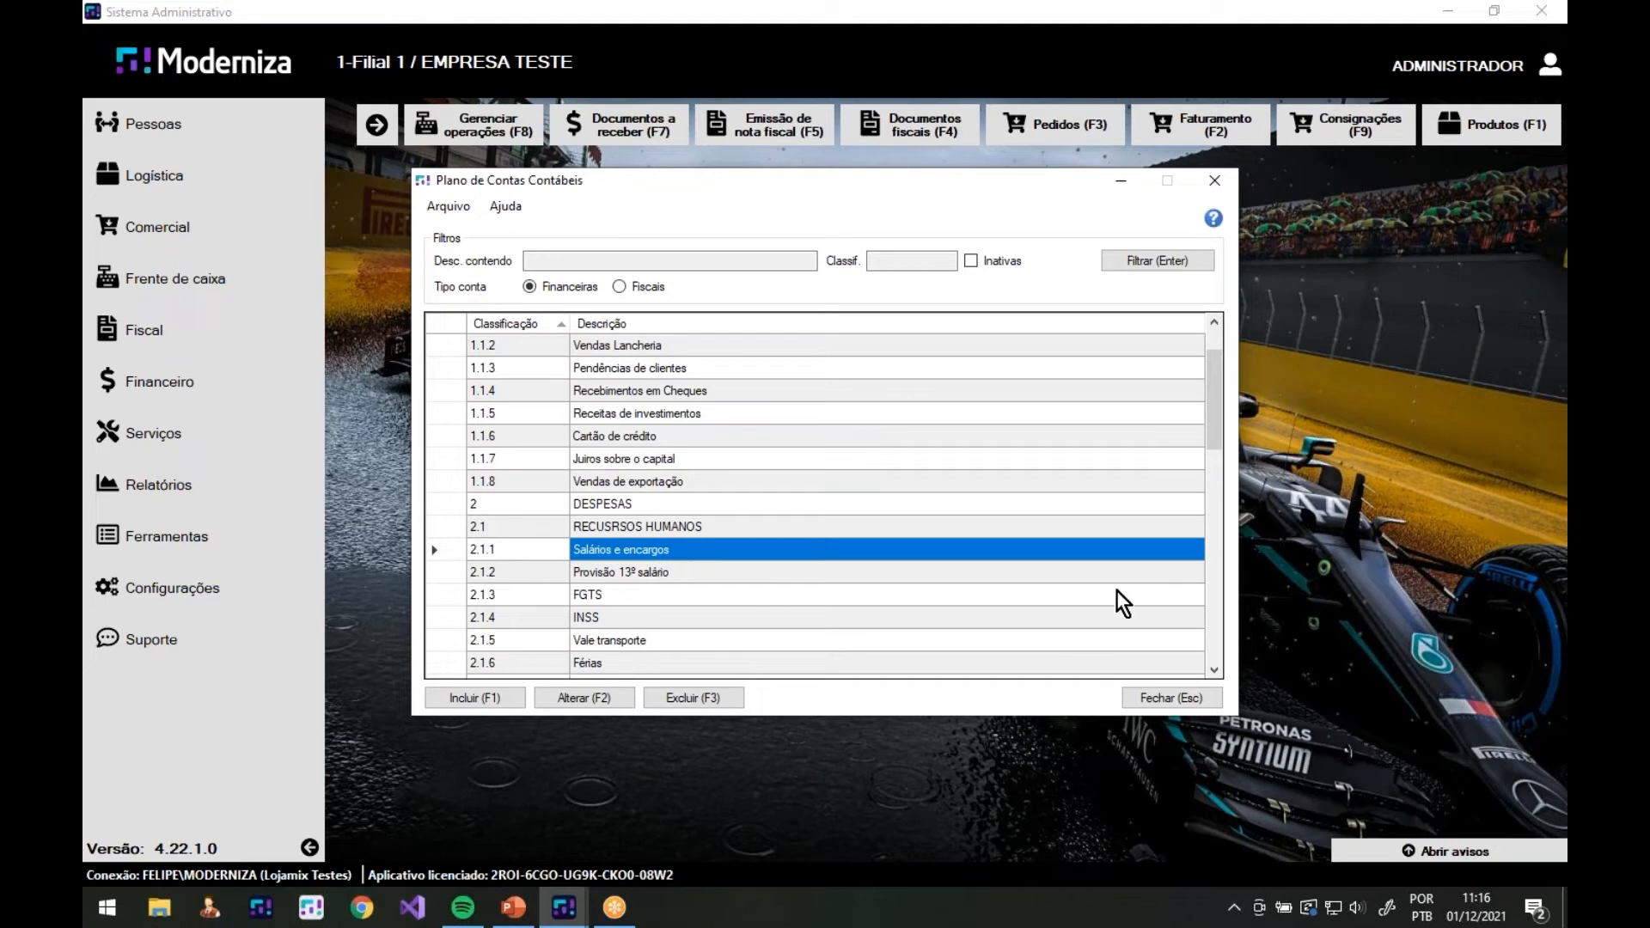
Open the online help article on the chart of accounts, skim it, and close both the article and the chart of accounts
left_click(1210, 222)
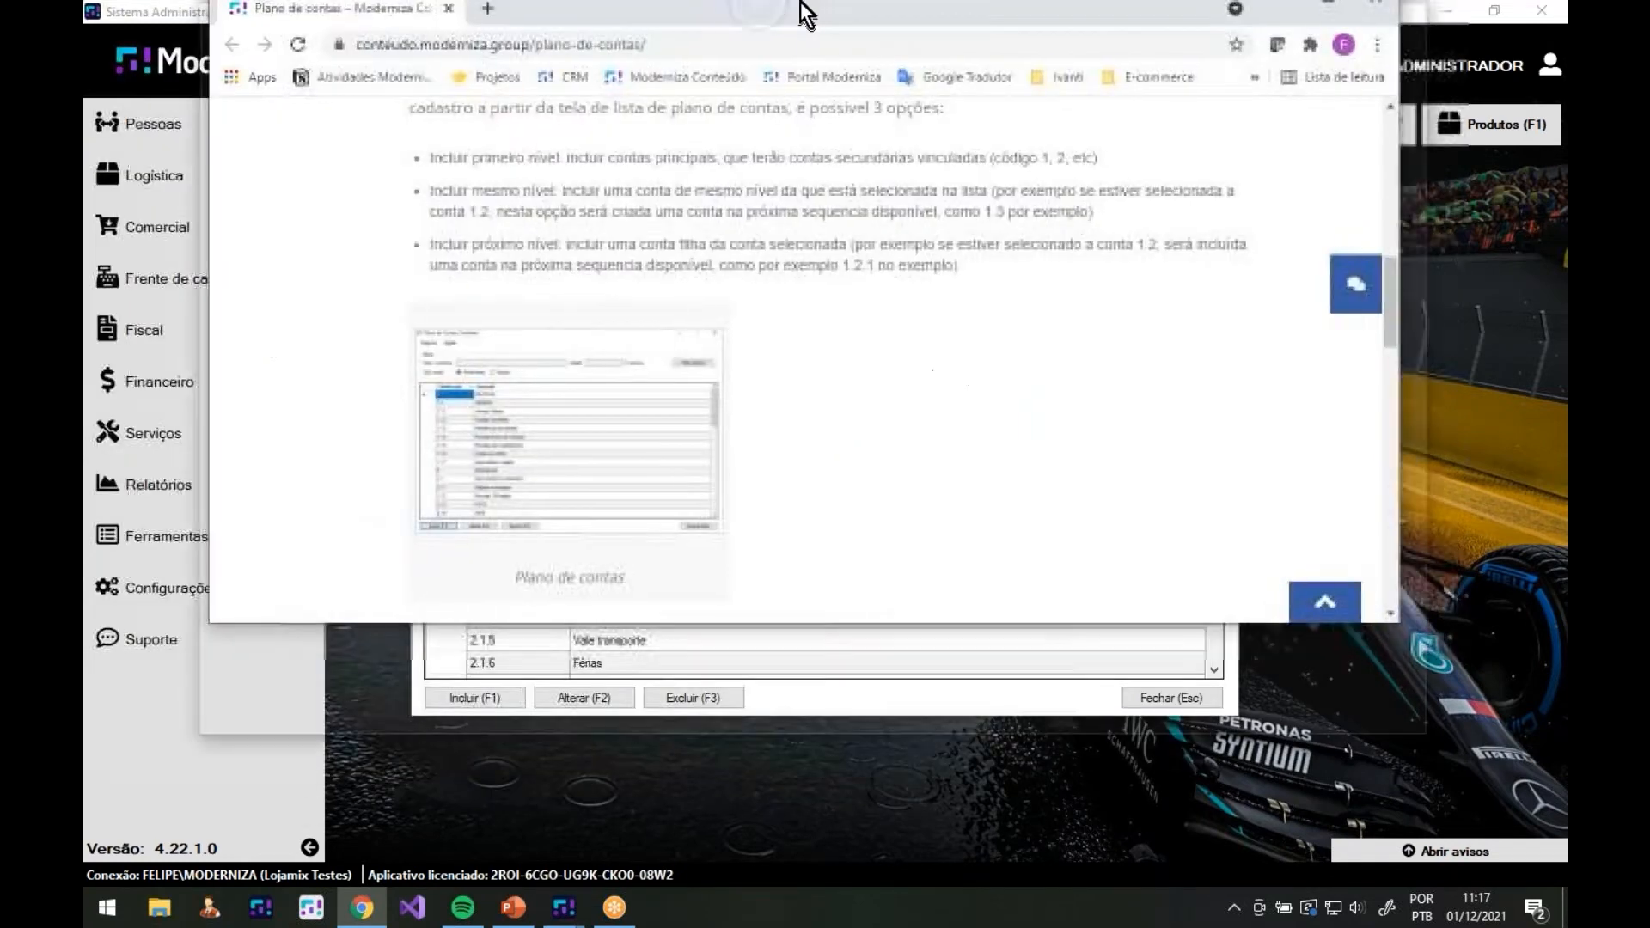
scroll(543, 510, "down", 3)
scroll(843, 636, "down", 5)
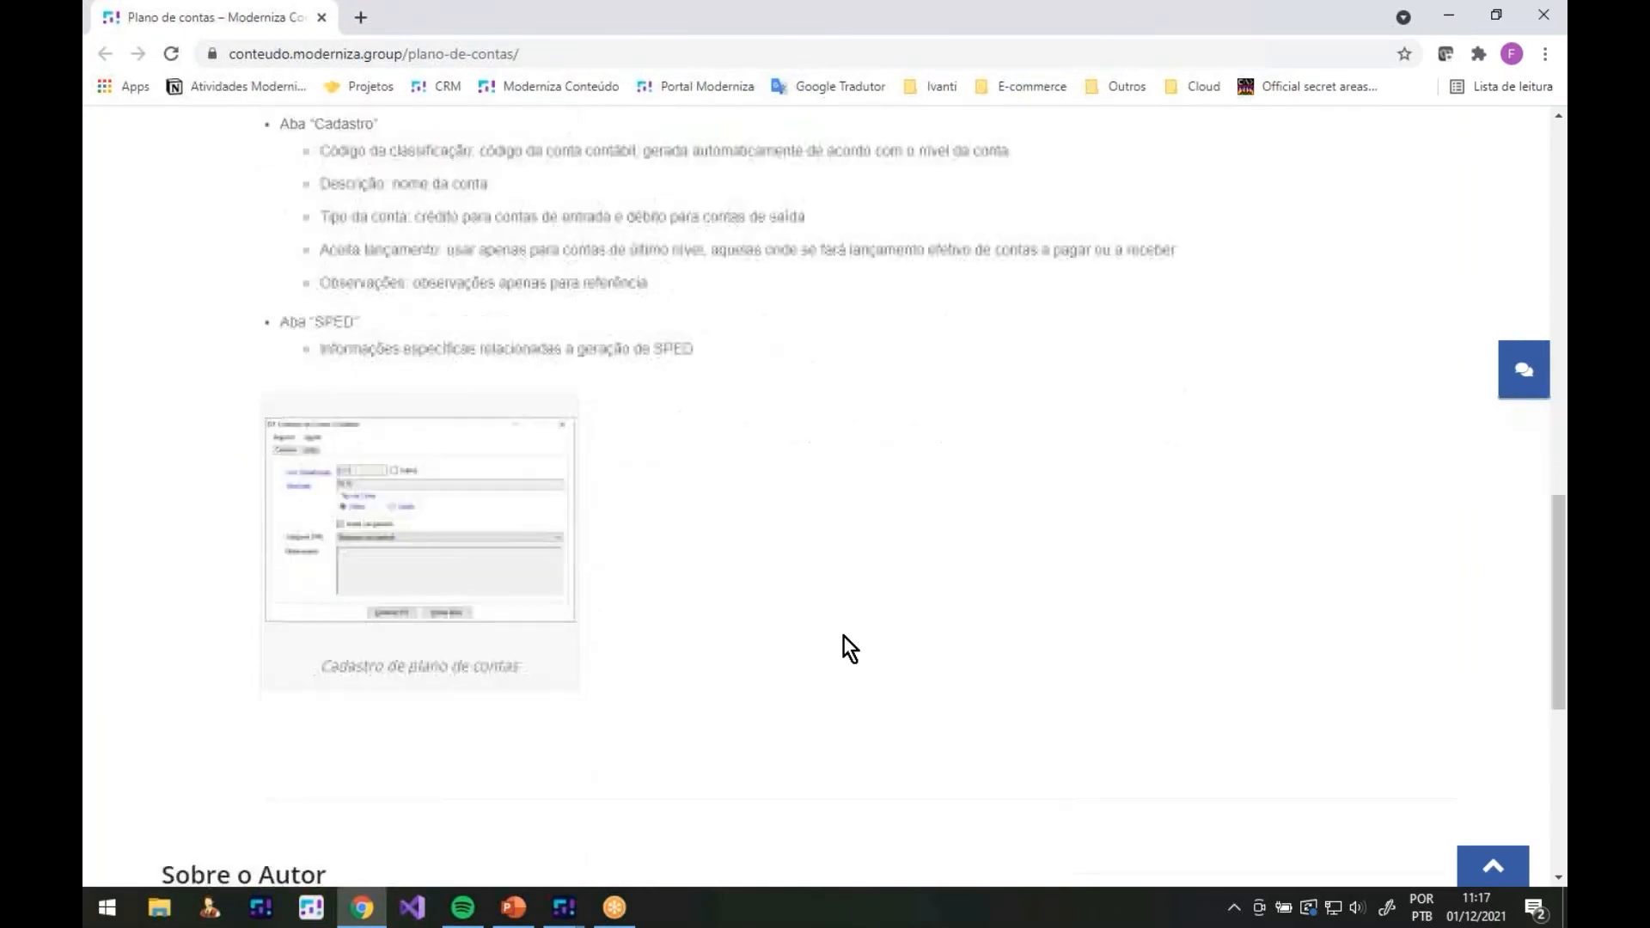
scroll(879, 632, "up", 8)
scroll(879, 631, "up", 10)
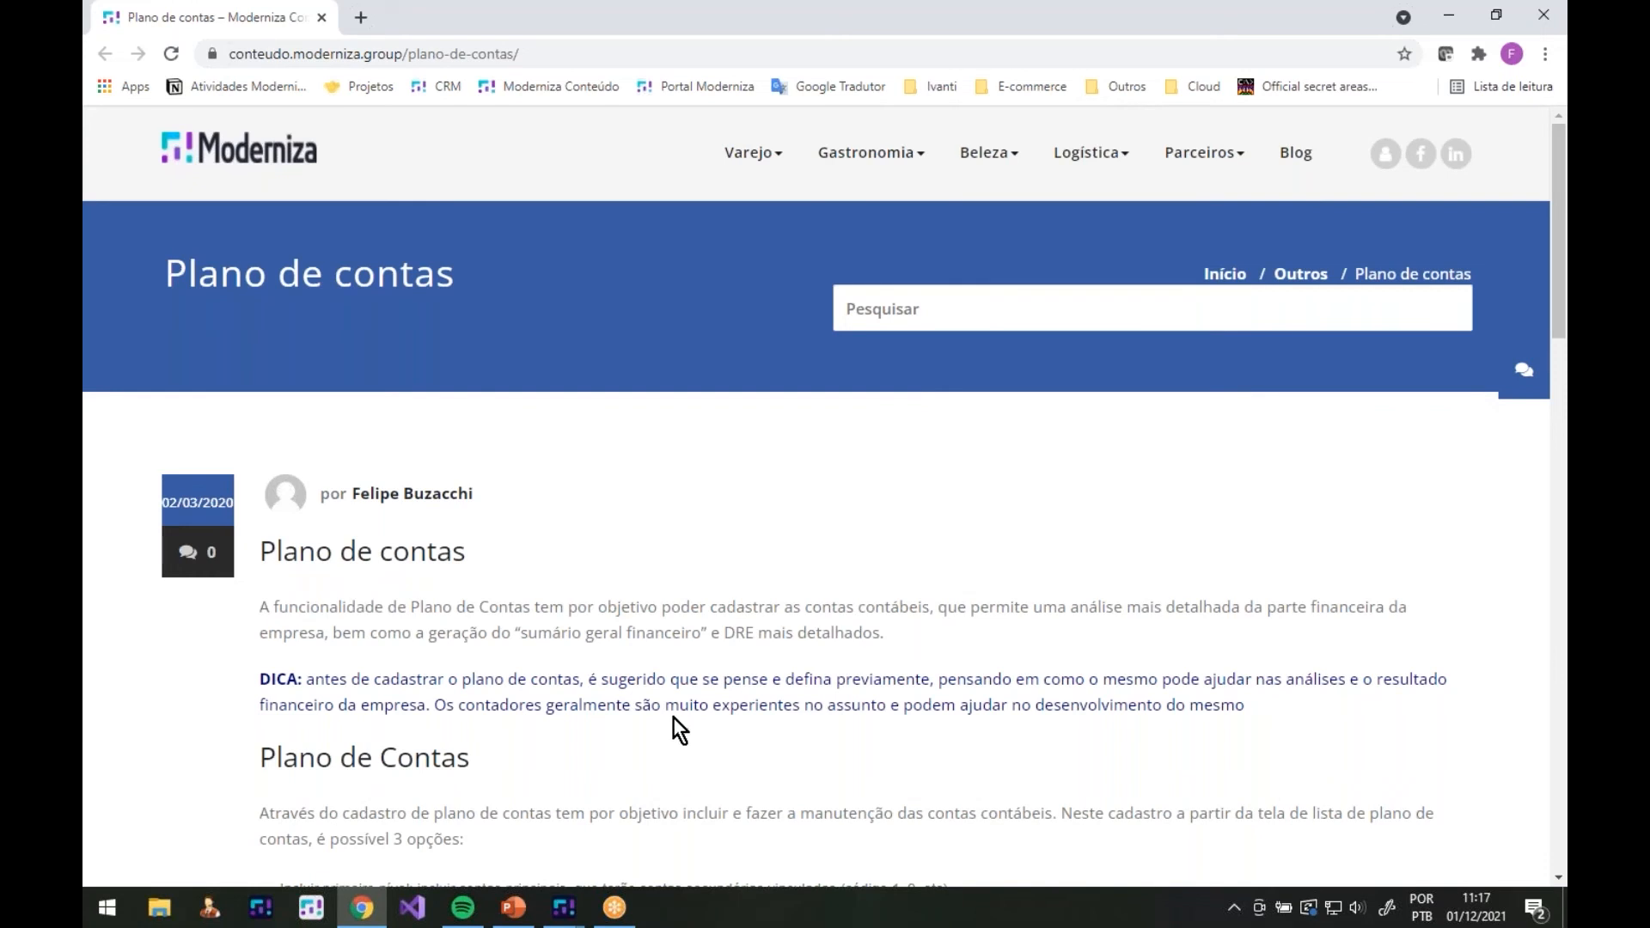
left_click(1537, 17)
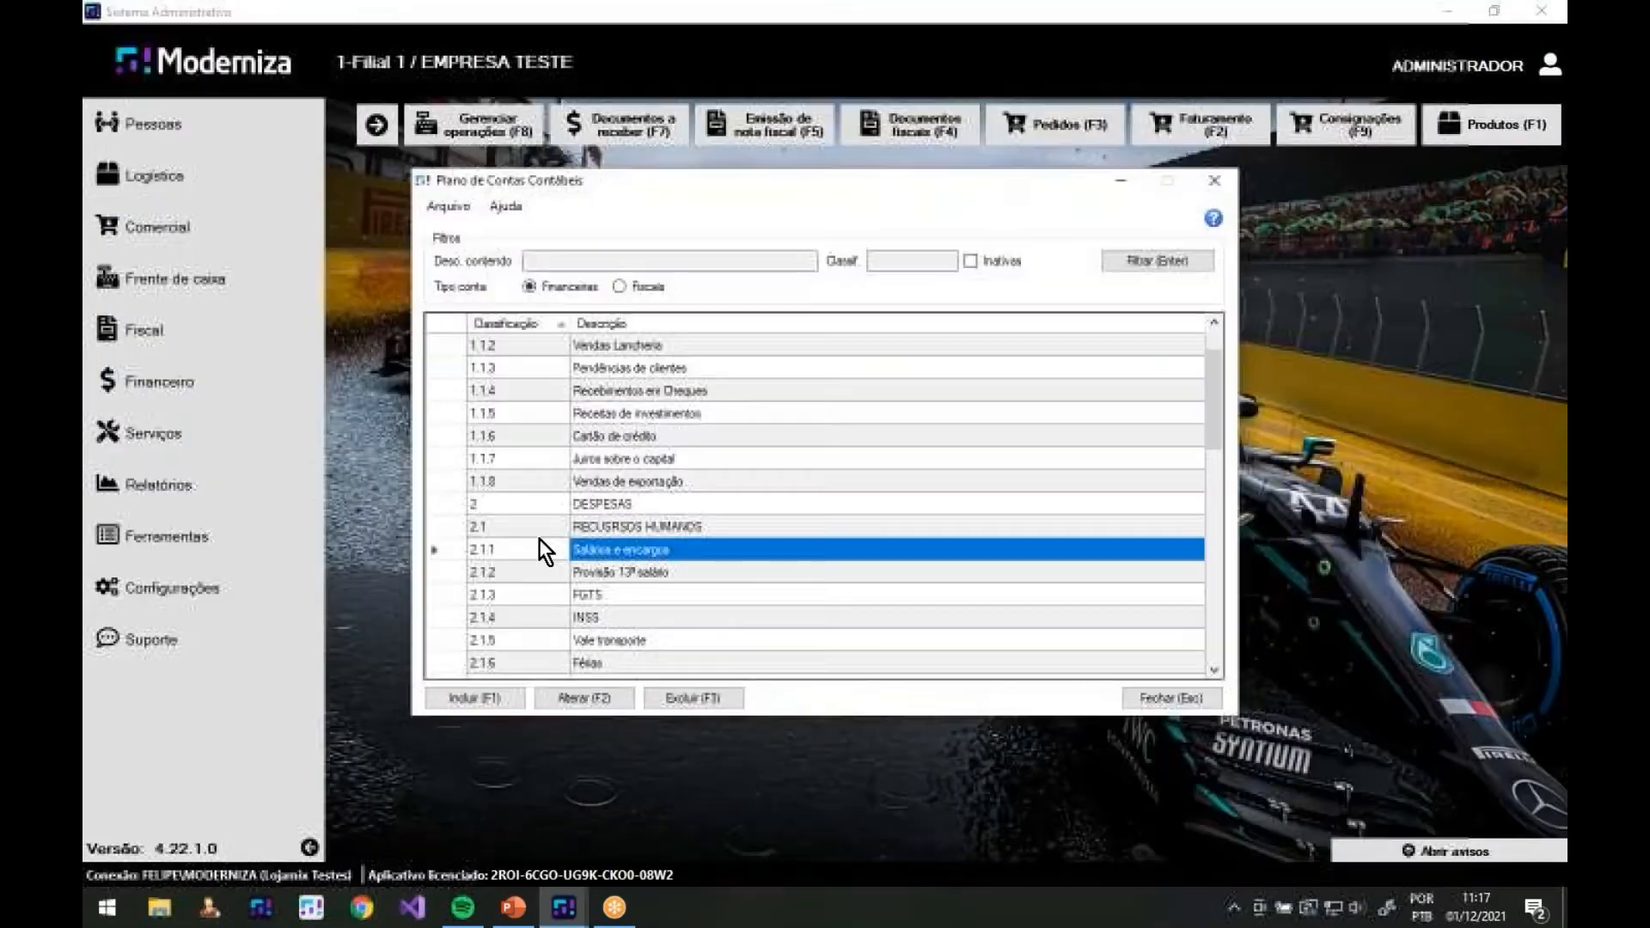
left_click(1222, 175)
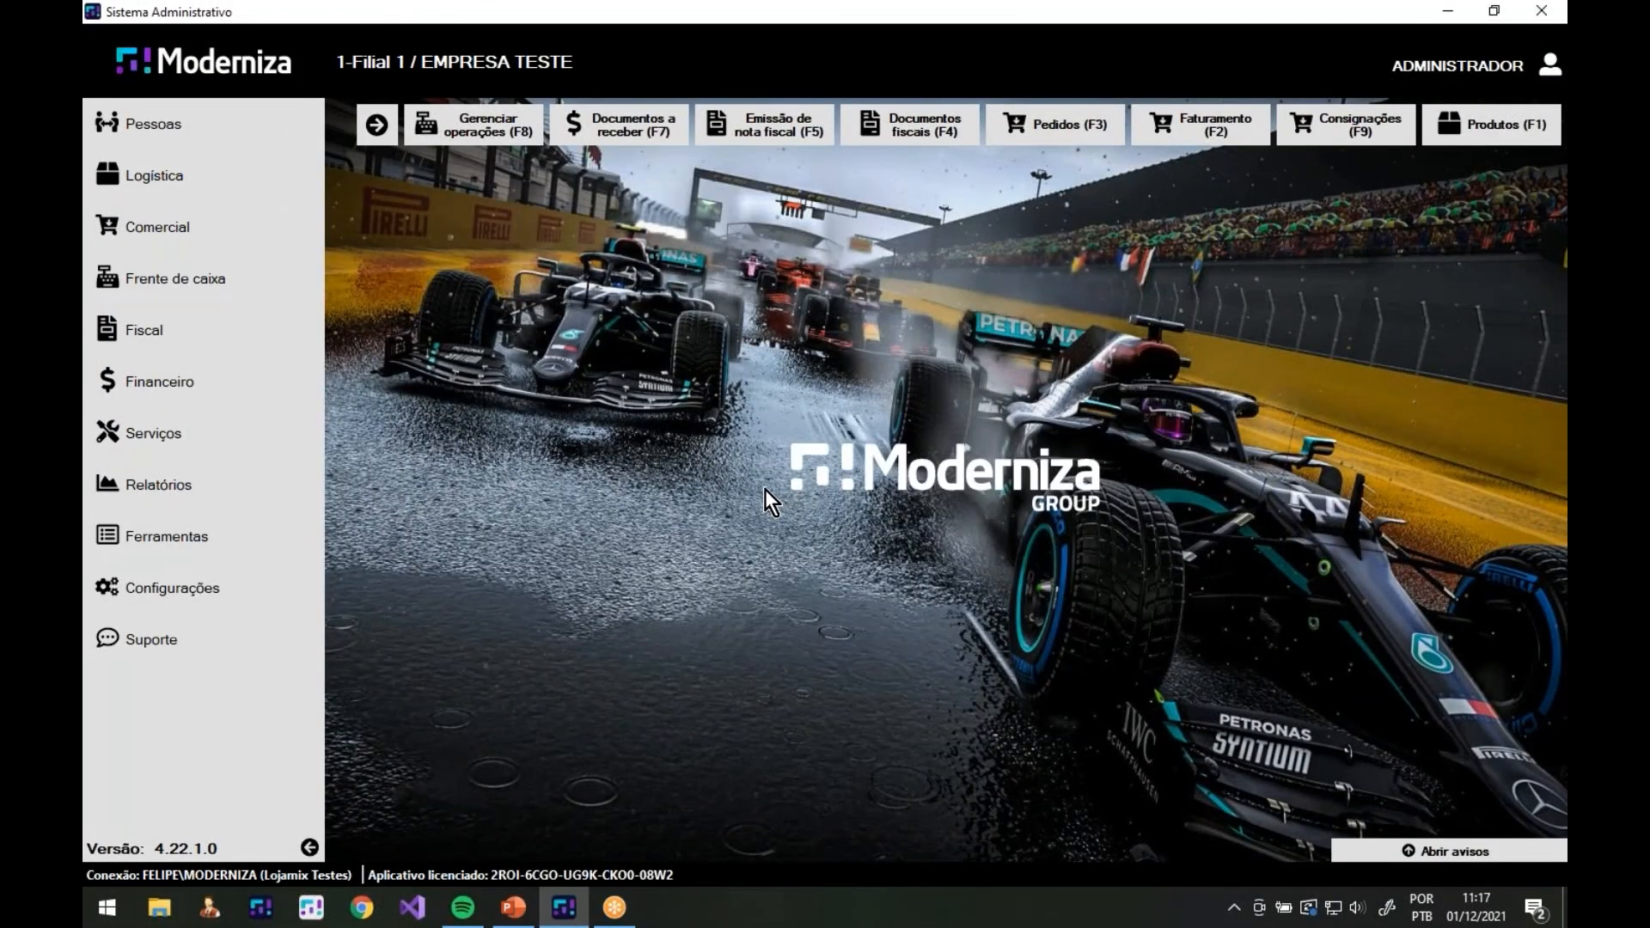
Review the default accounts for Pendências, Cheques and Cartão de Crédito in EMPRESA TESTE's financial settings, and close without changes
left_click(212, 592)
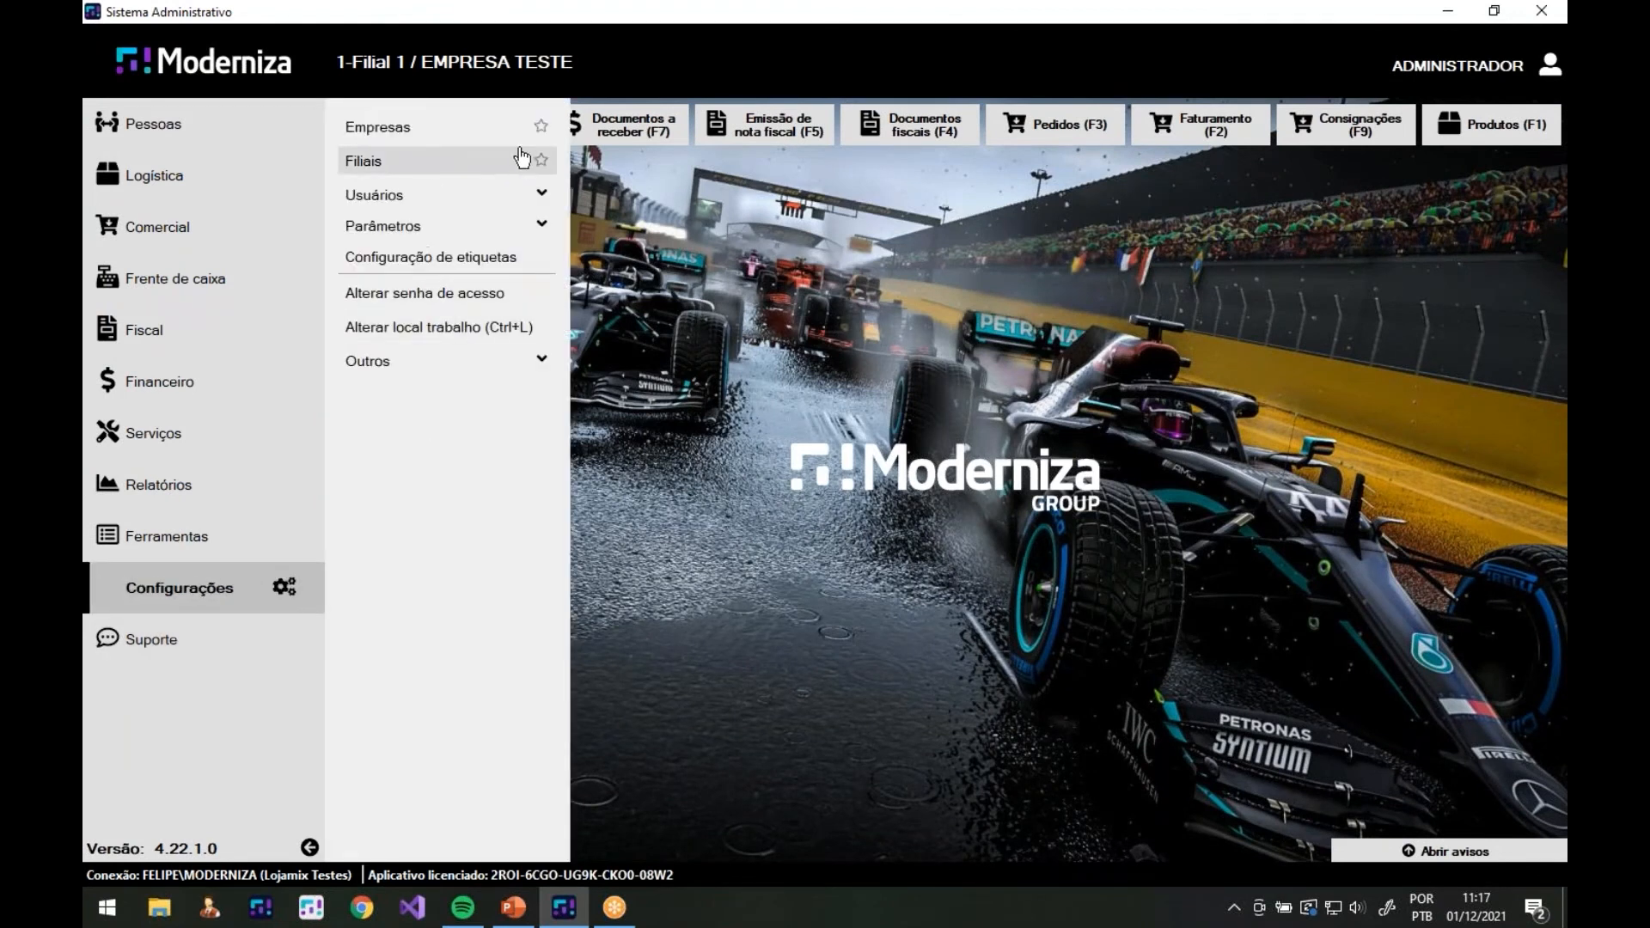
left_click(494, 134)
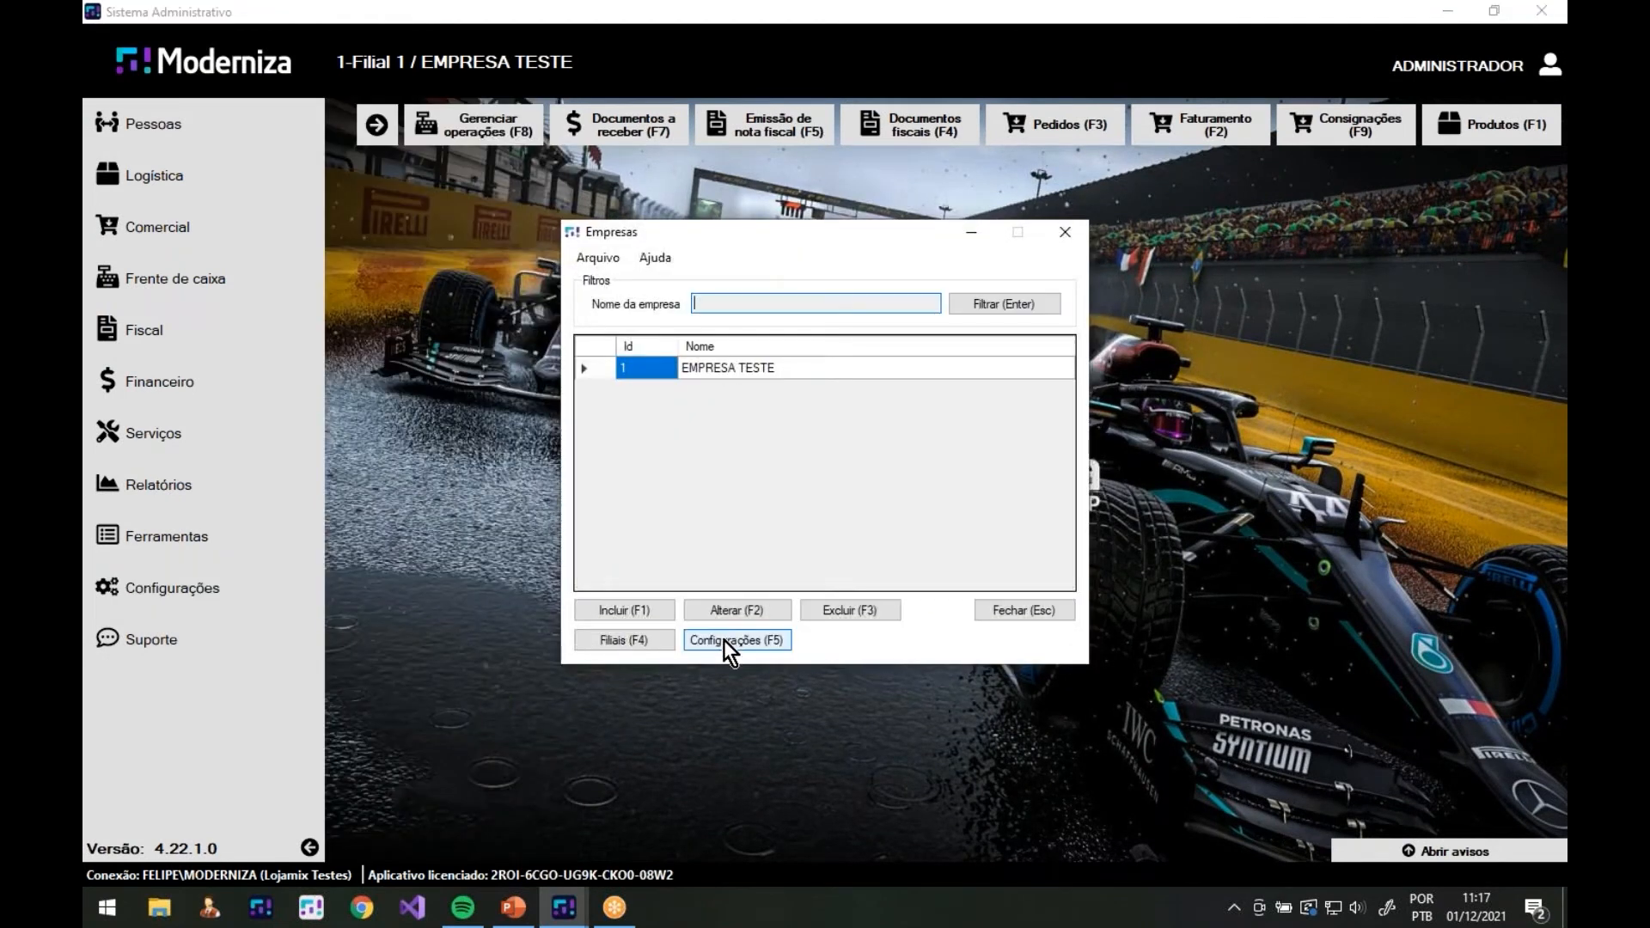
left_click(720, 647)
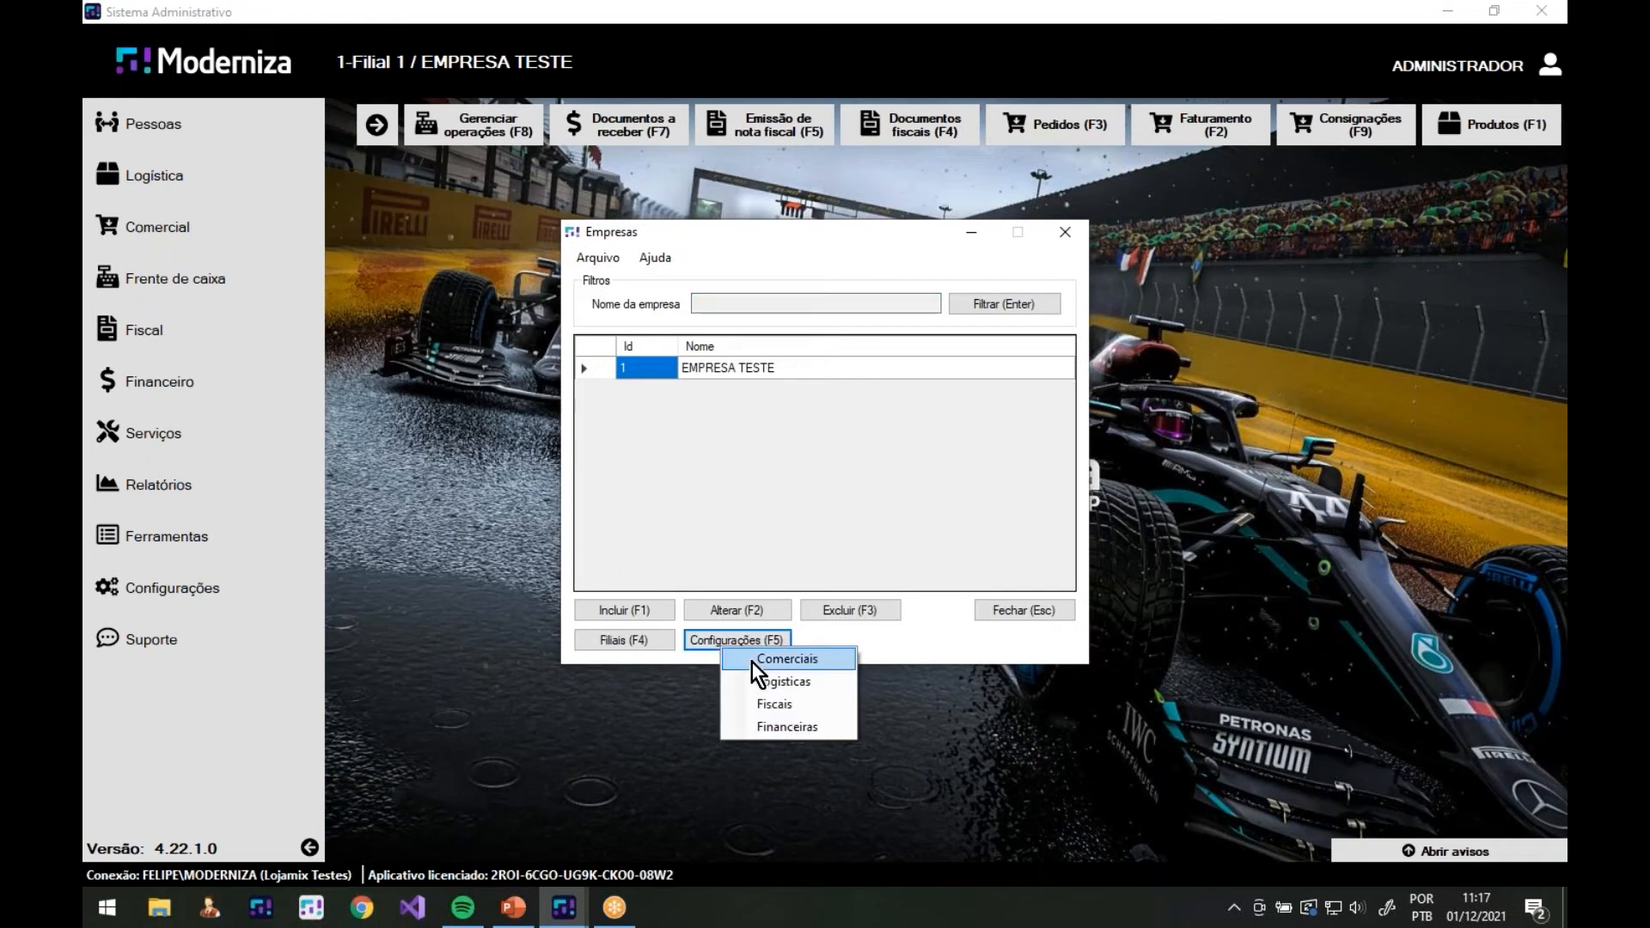
left_click(783, 722)
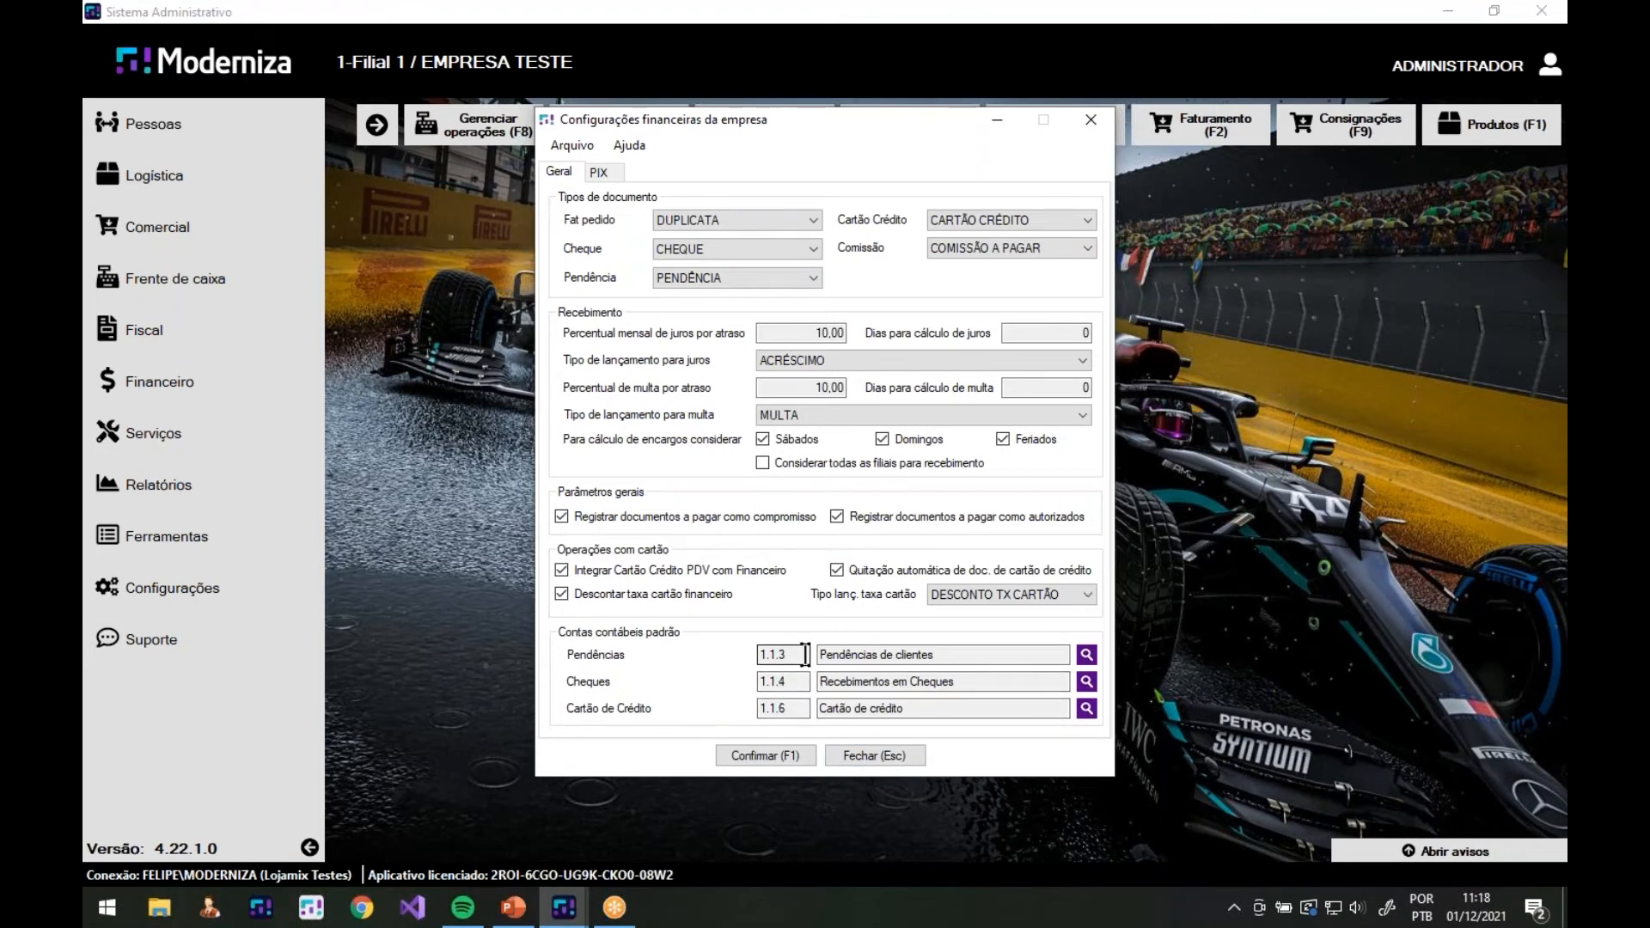
left_click_drag(804, 654, 678, 655)
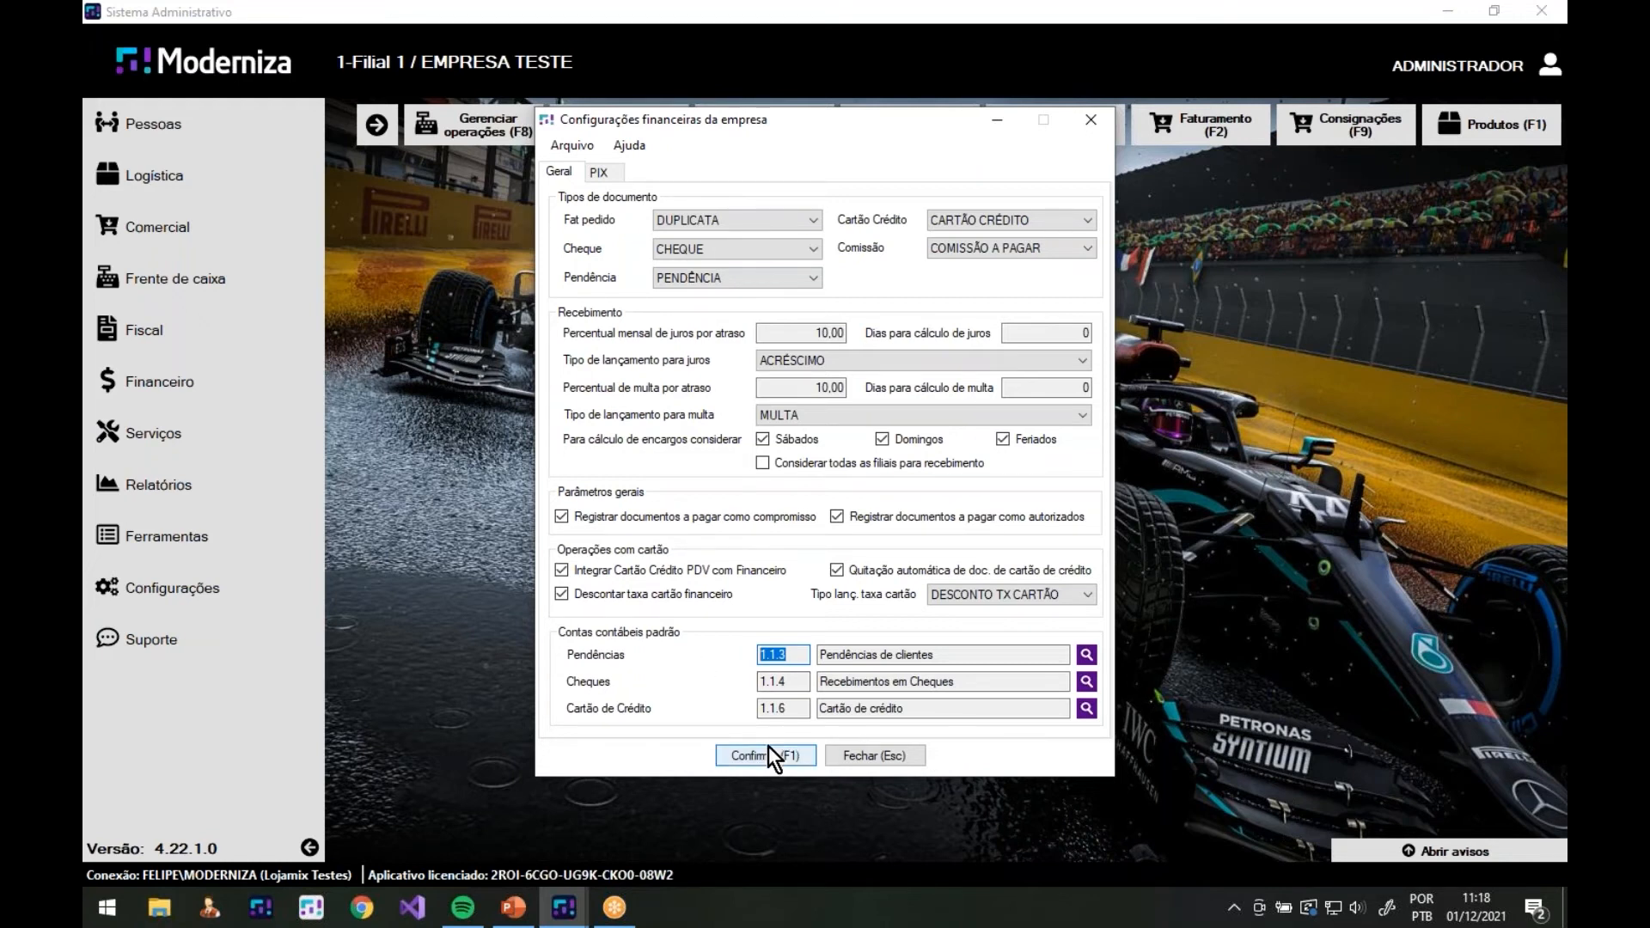
key("Escape")
key("Escape")
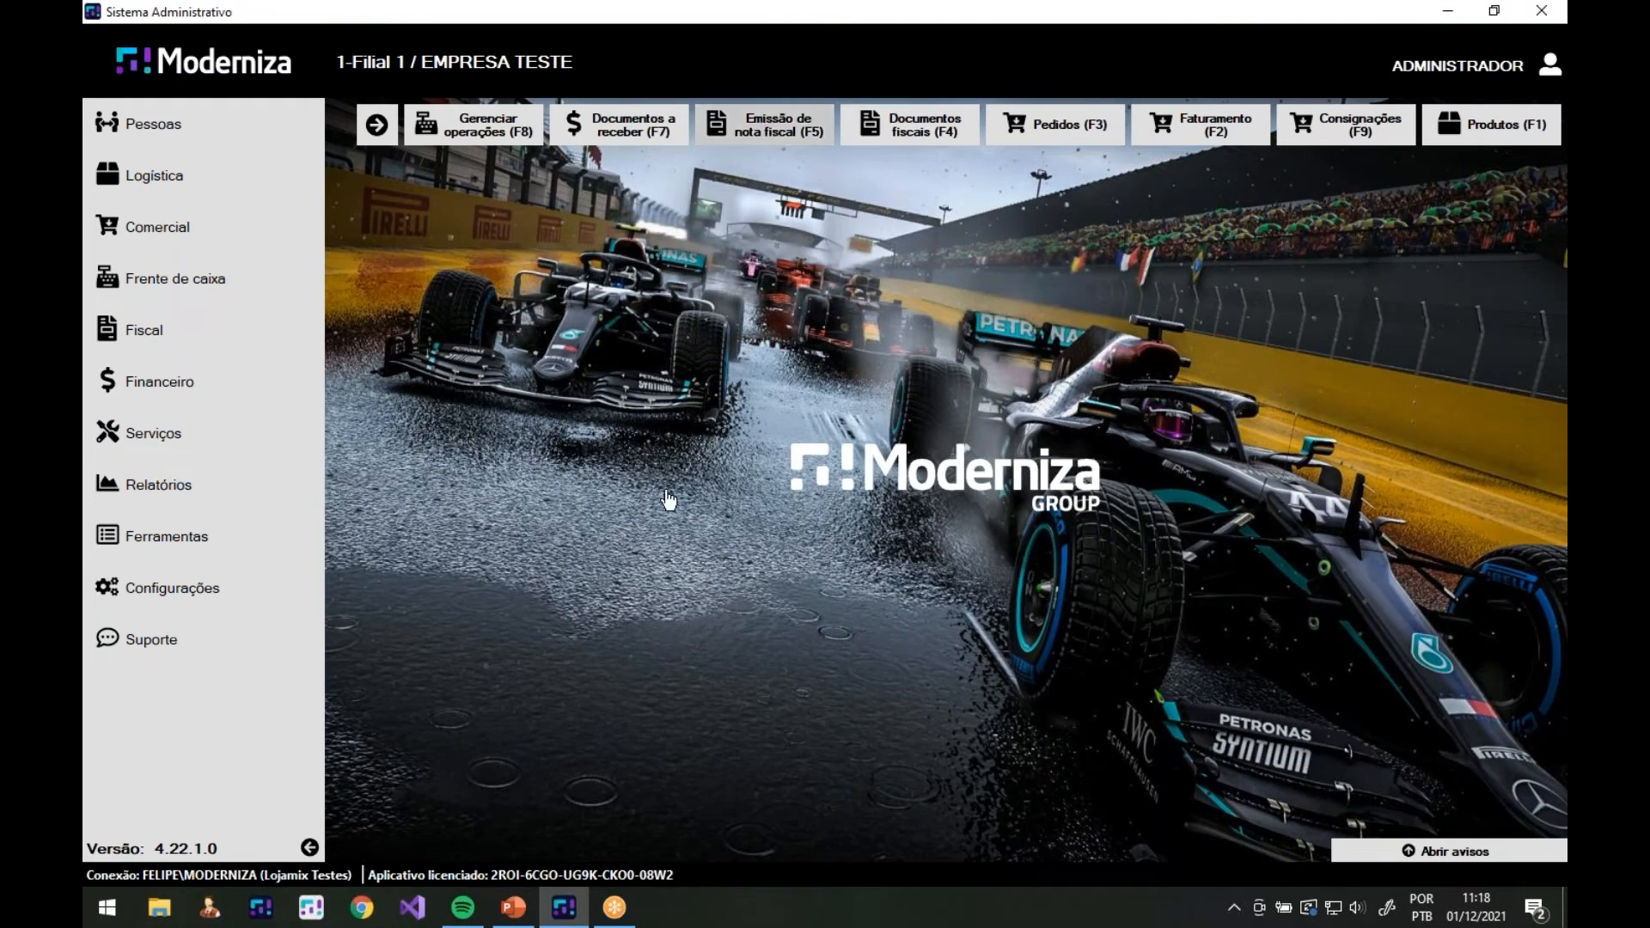
Start a new outgoing NF-e with note type Venda and enter the recipient's code
key("F5")
left_click(596, 273)
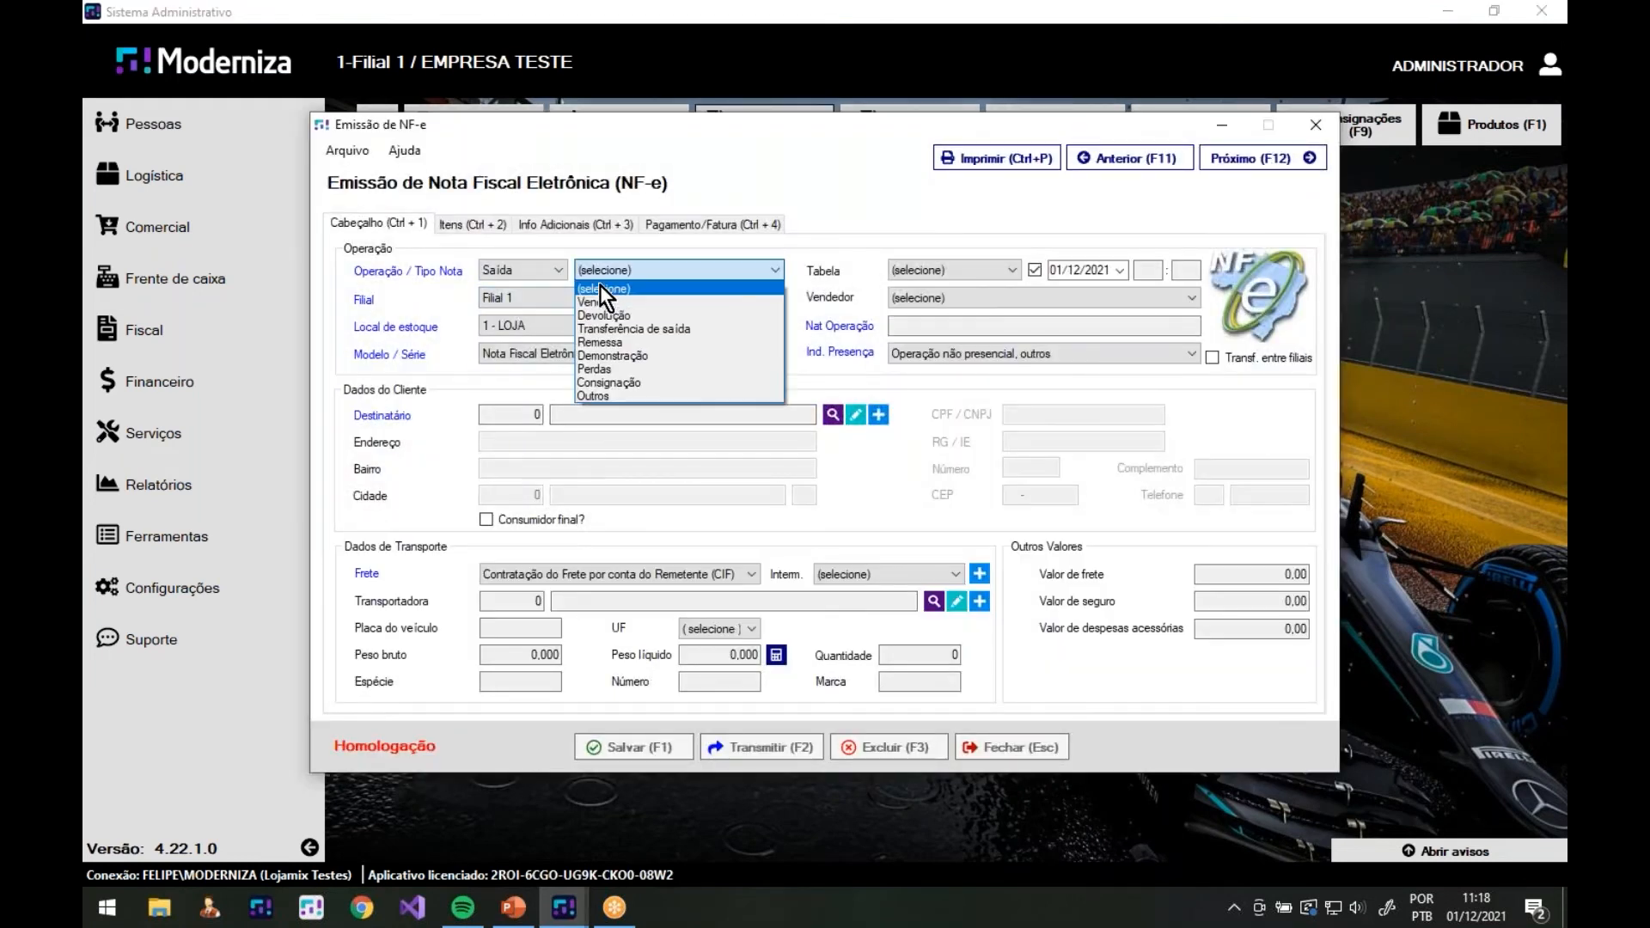
left_click(615, 301)
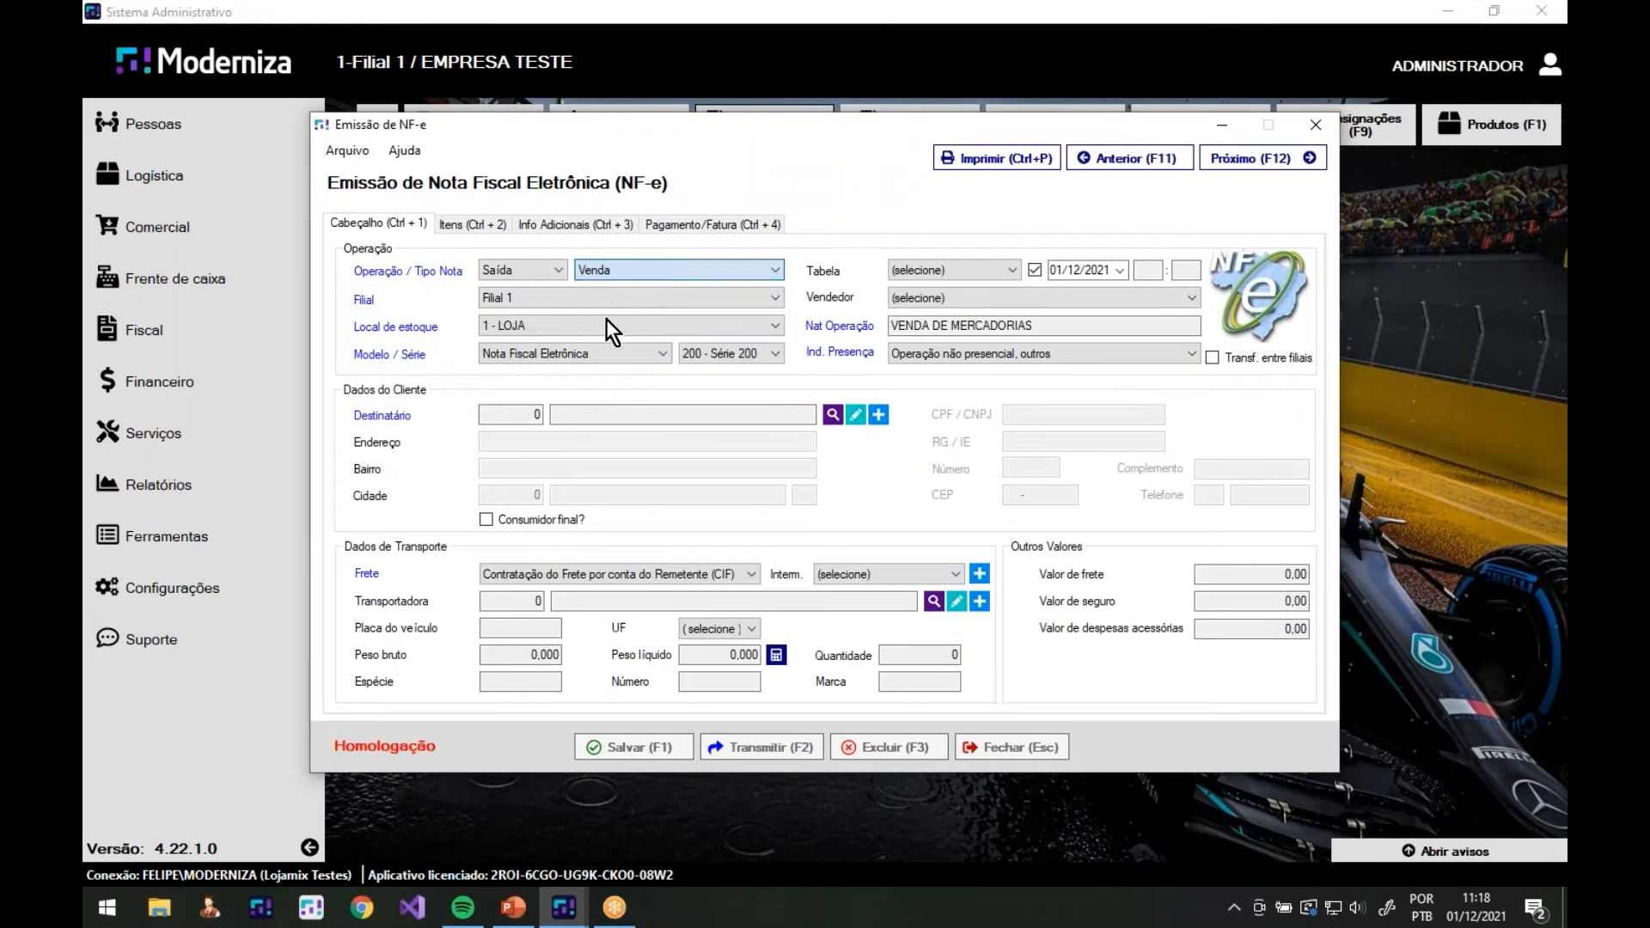
left_click(523, 419)
type("9")
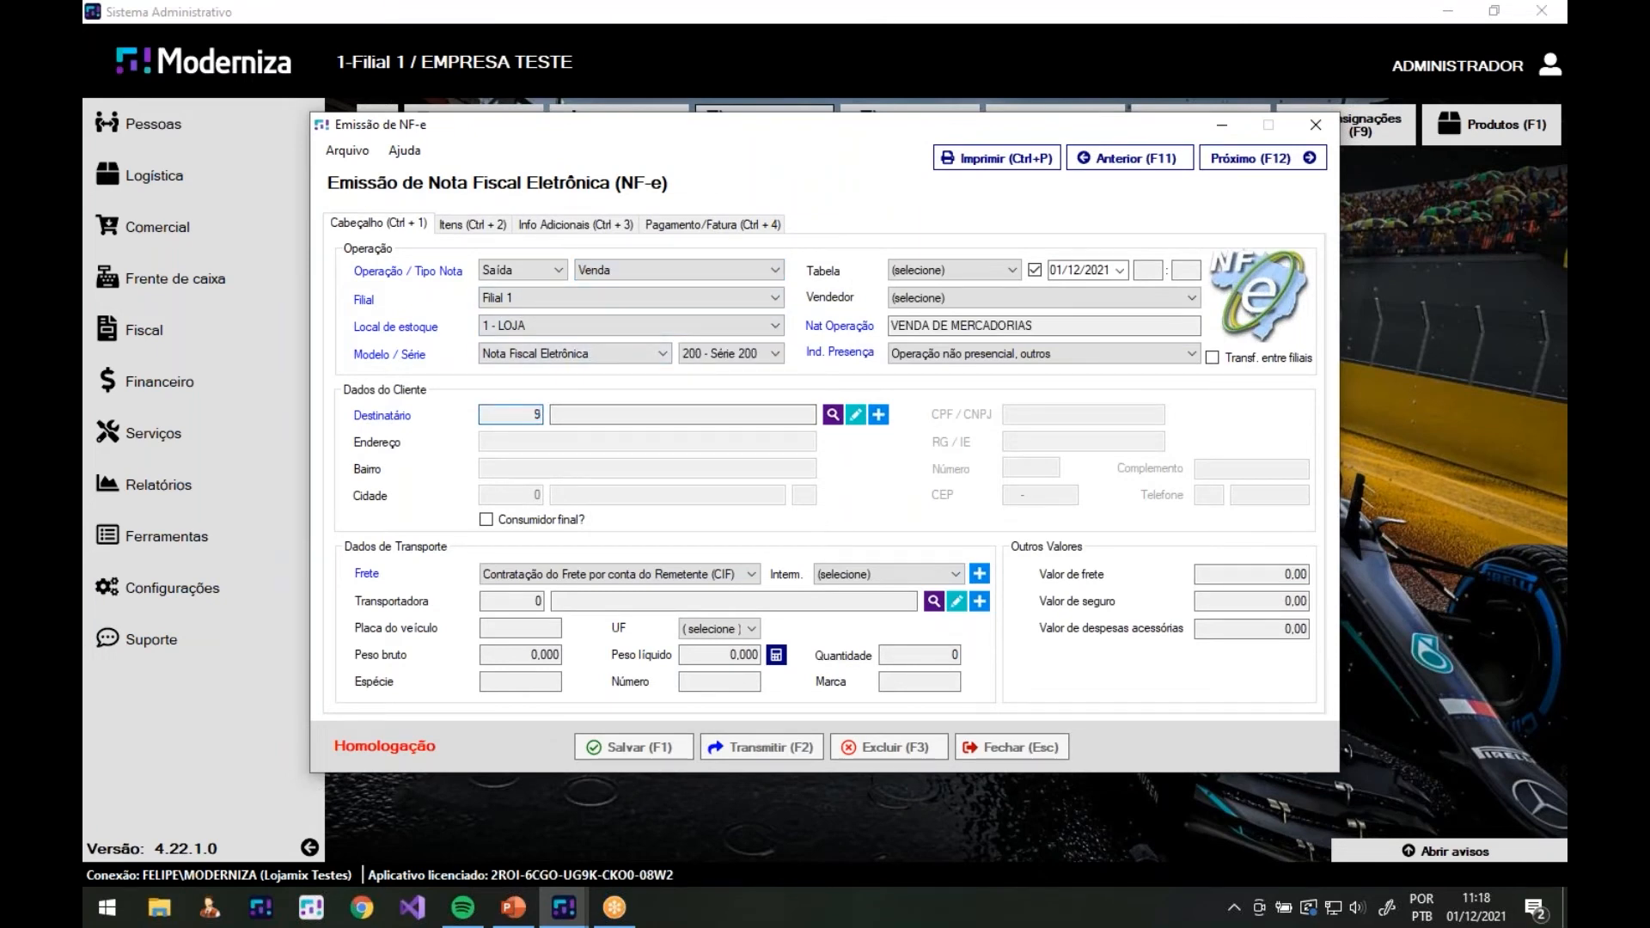
Add 5 units of product 3001, Água Mineral Garrafa 500ml, to the NF-e items and close the item entry
key("ctrl+2")
key("F5")
type("3001")
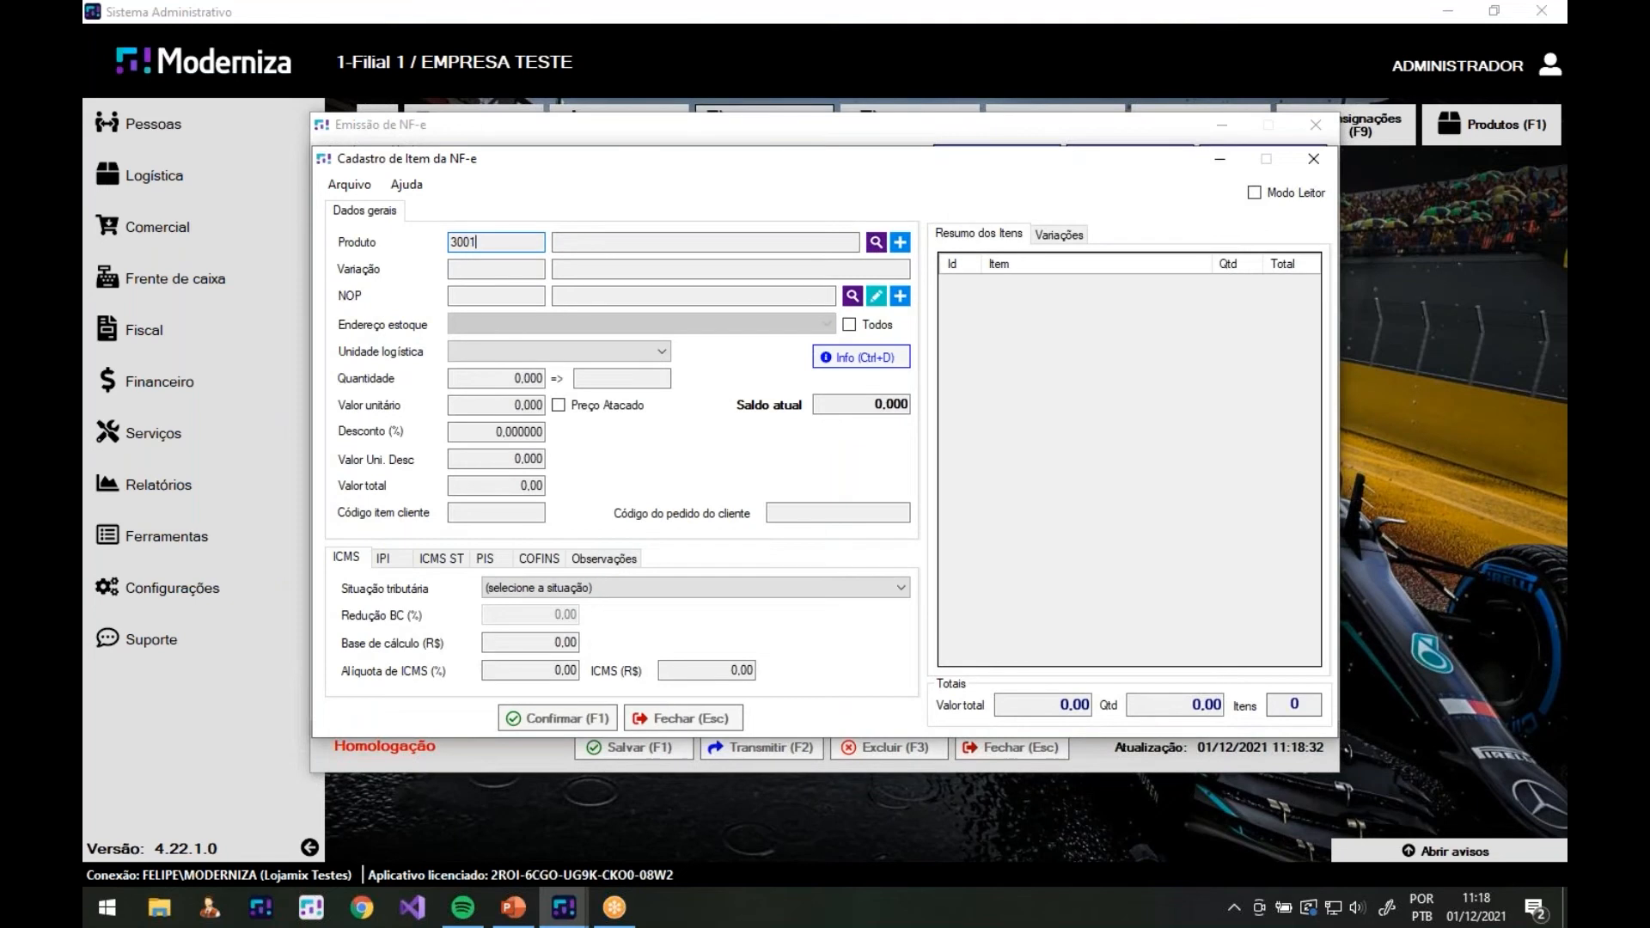
key("Return")
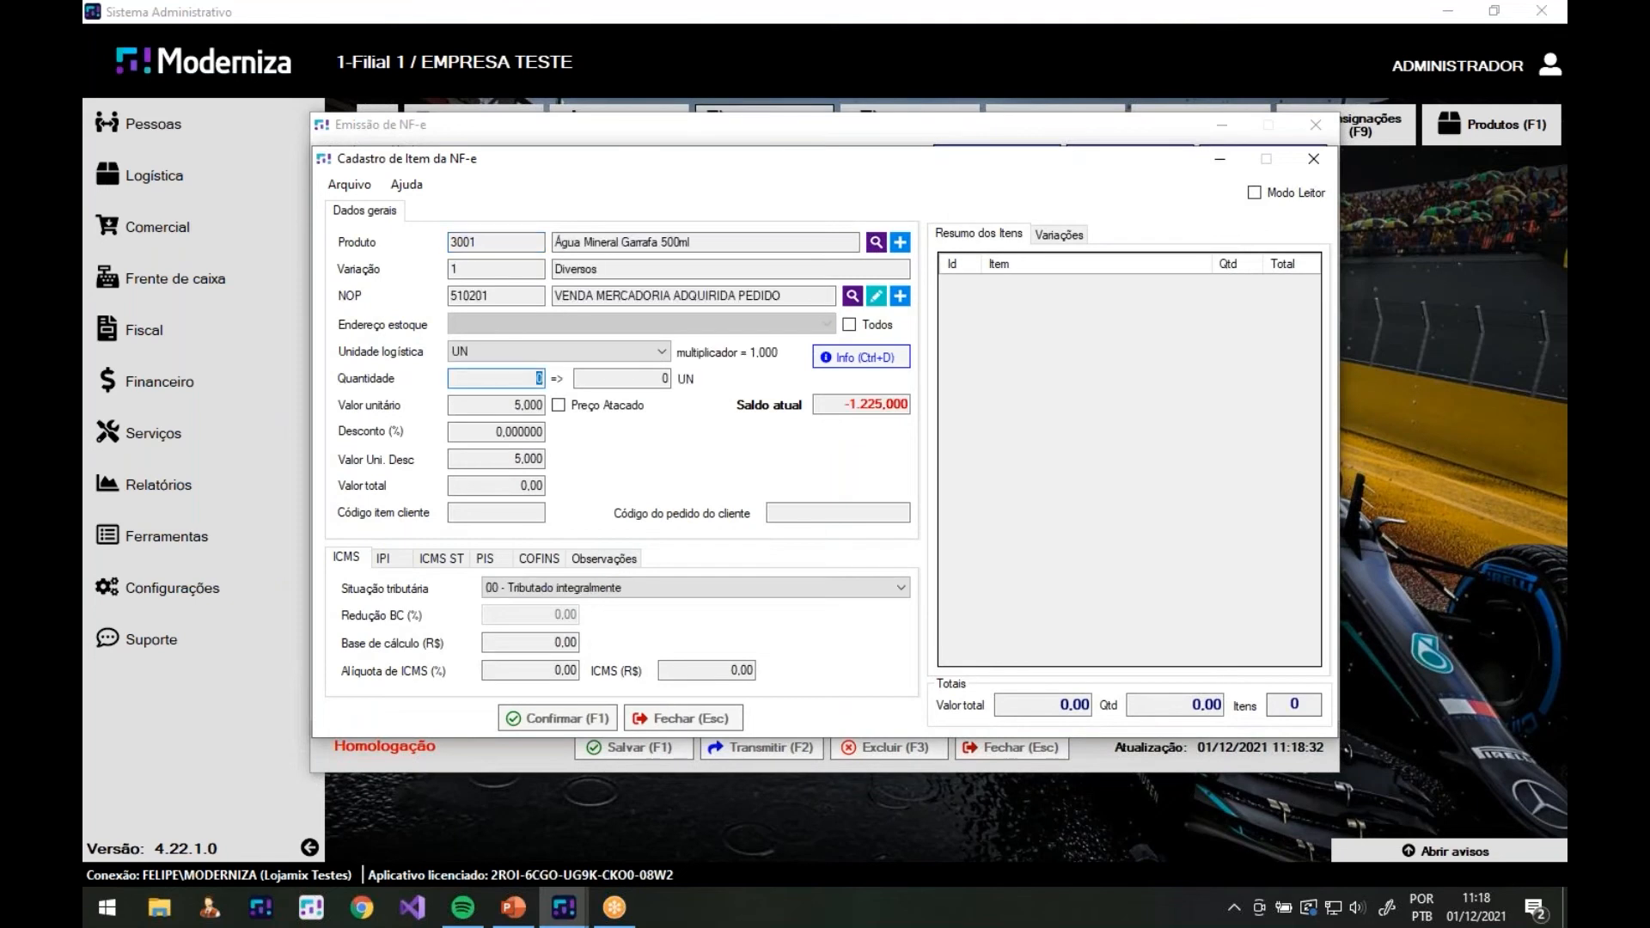
type("5")
key("Return")
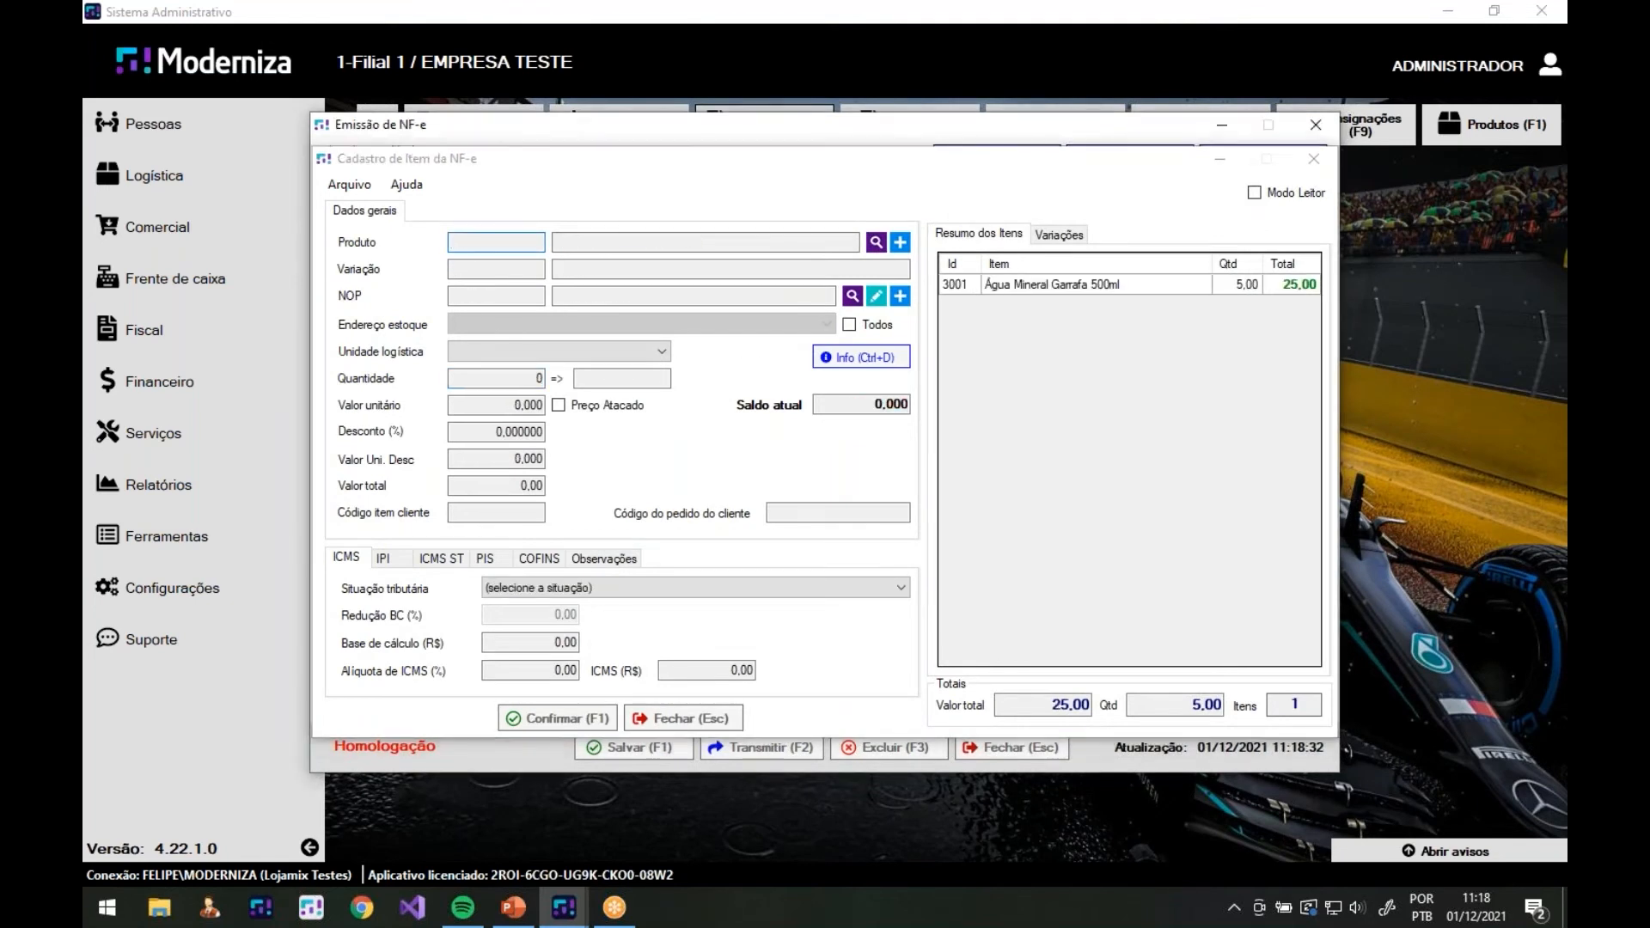
key("Escape")
Enter the NF-e payment as Pagamento à Prazo by Boleto Bancário, with a value of 20,00 in 3 installments
key("ctrl+3")
key("ctrl+4")
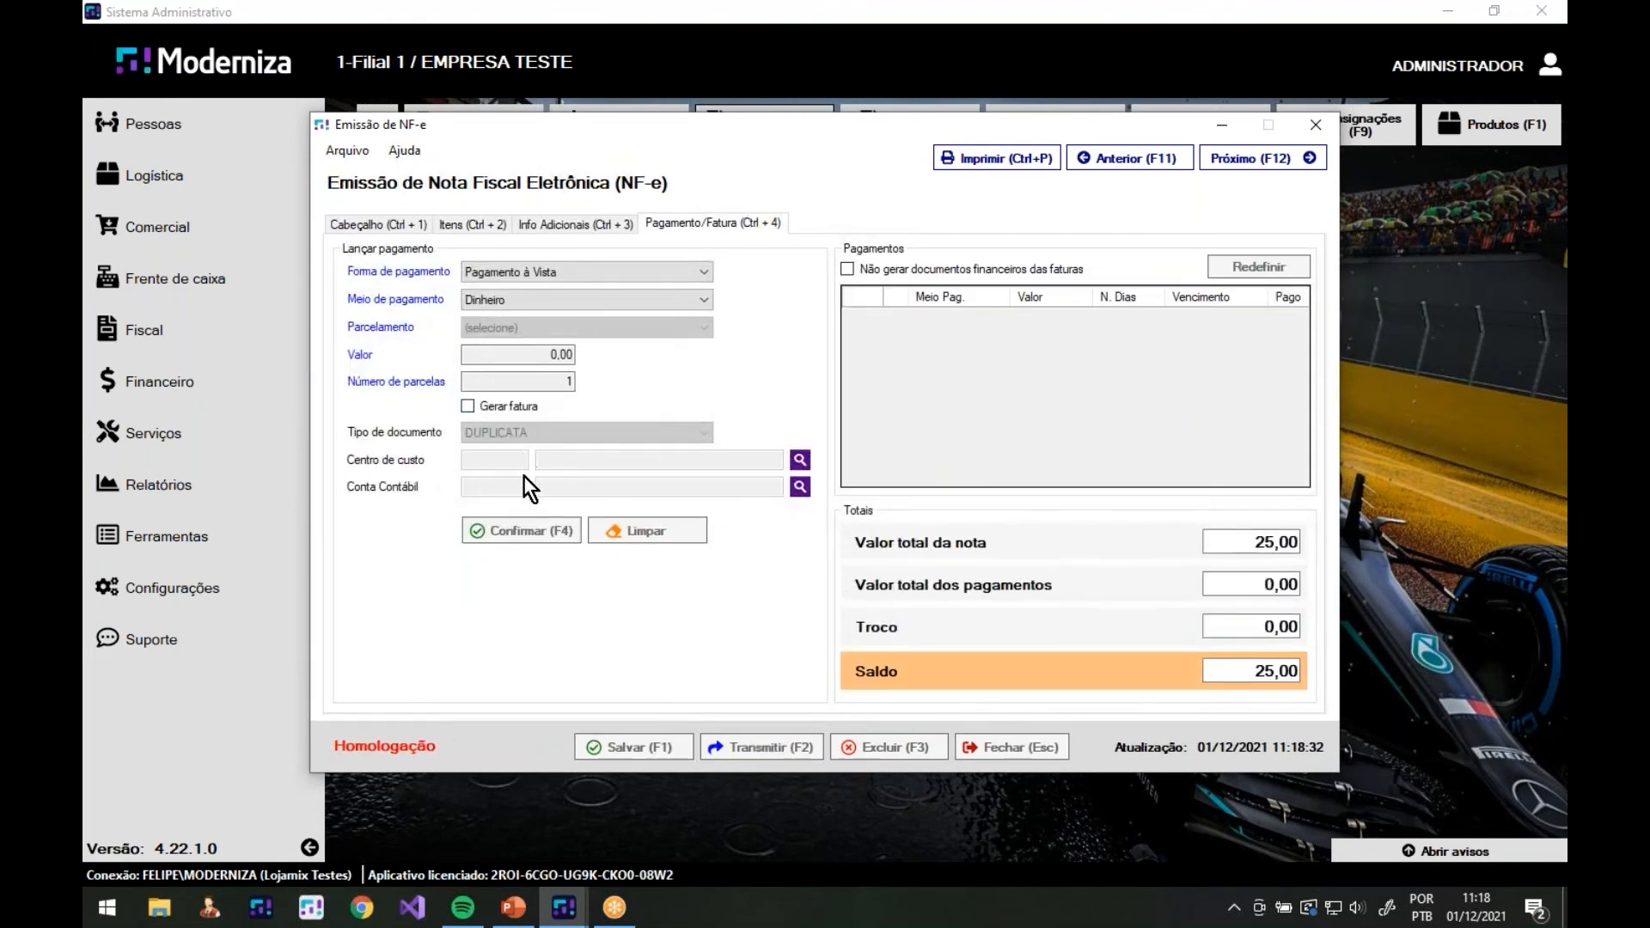
left_click(529, 278)
left_click(534, 304)
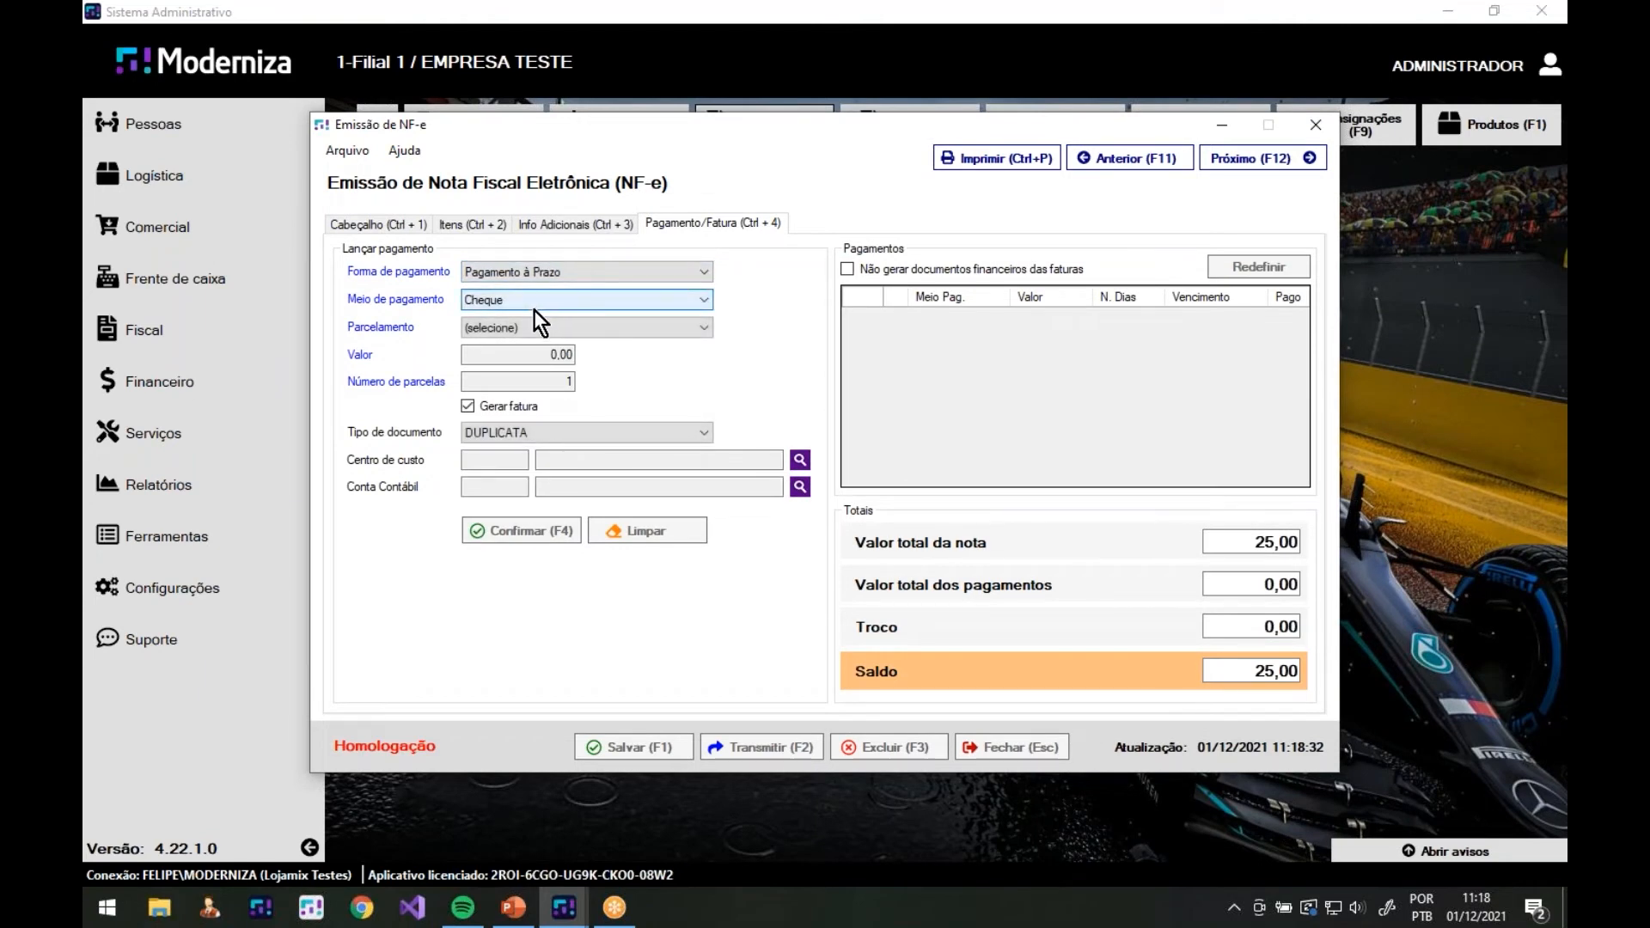
left_click(533, 307)
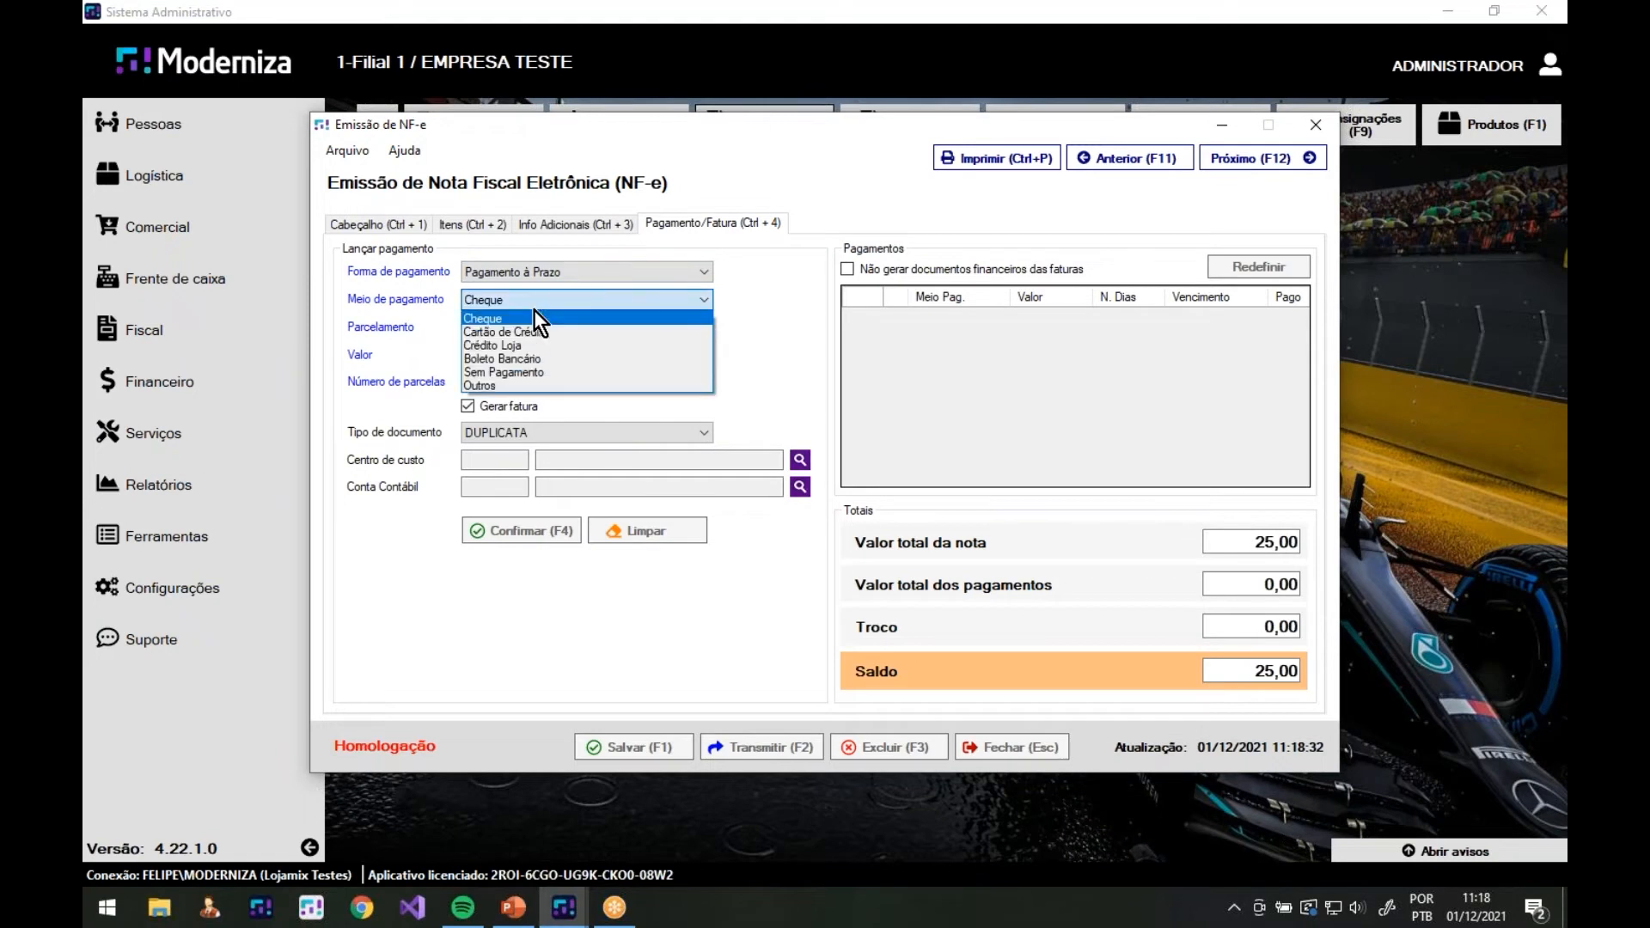
left_click(543, 359)
left_click(552, 353)
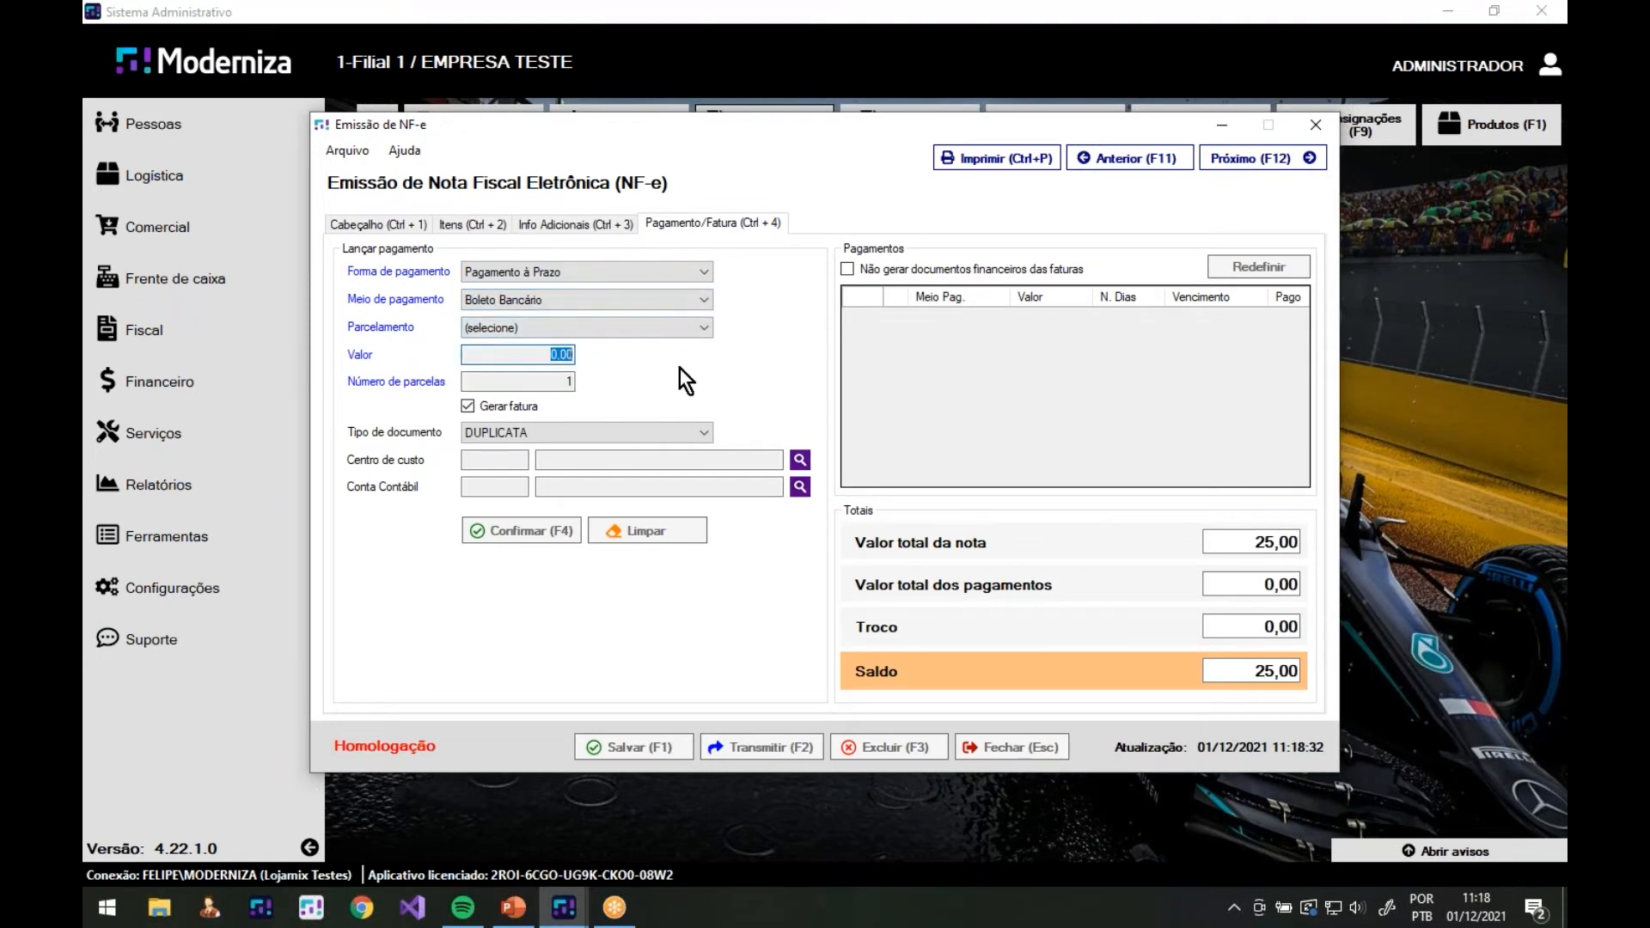
type("20")
key("Tab")
type("3")
key("Tab")
key("Tab")
key("Tab")
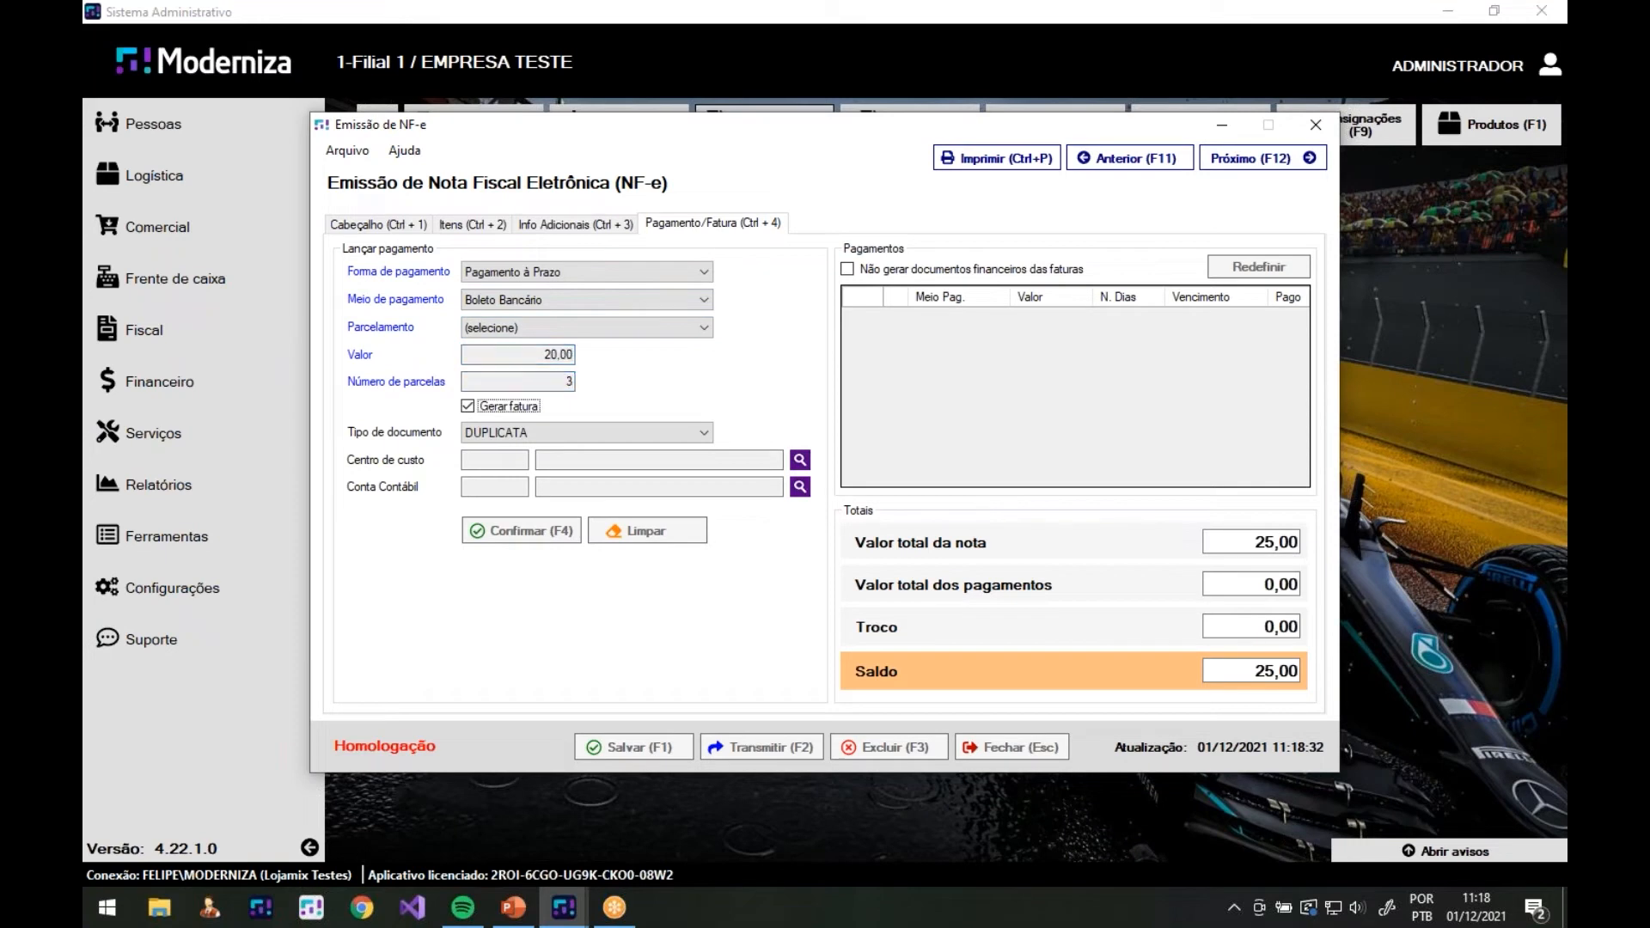
Assign account 1.1.8 Vendas de exportação as the payment's Conta Contábil and confirm the payment
left_click(490, 486)
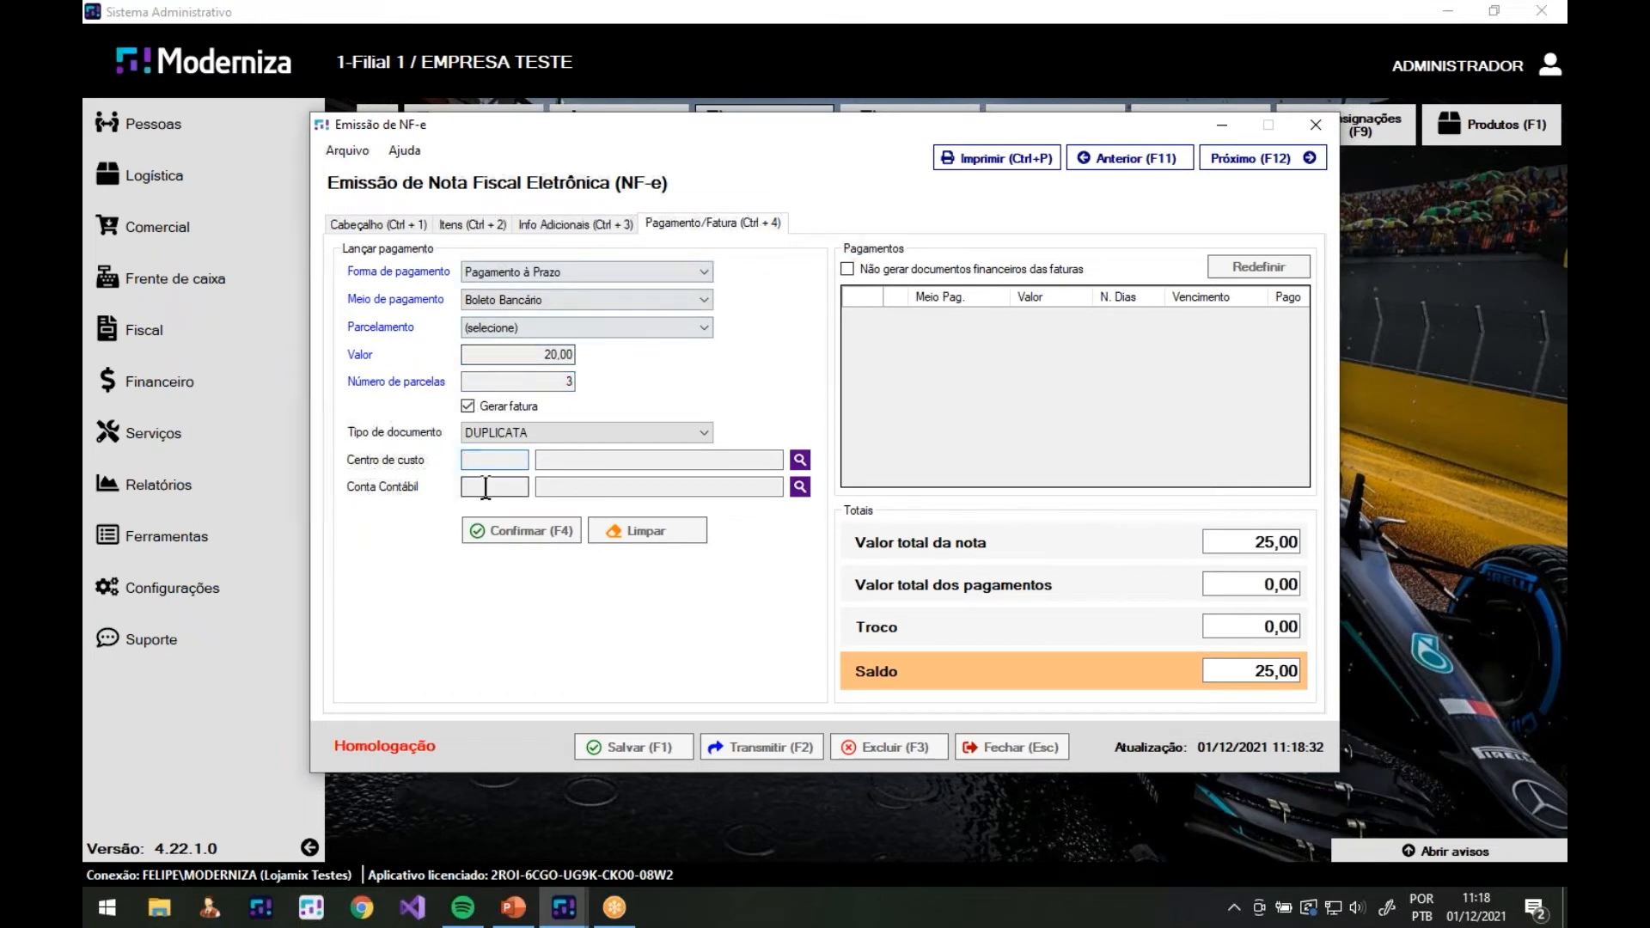
left_click(802, 484)
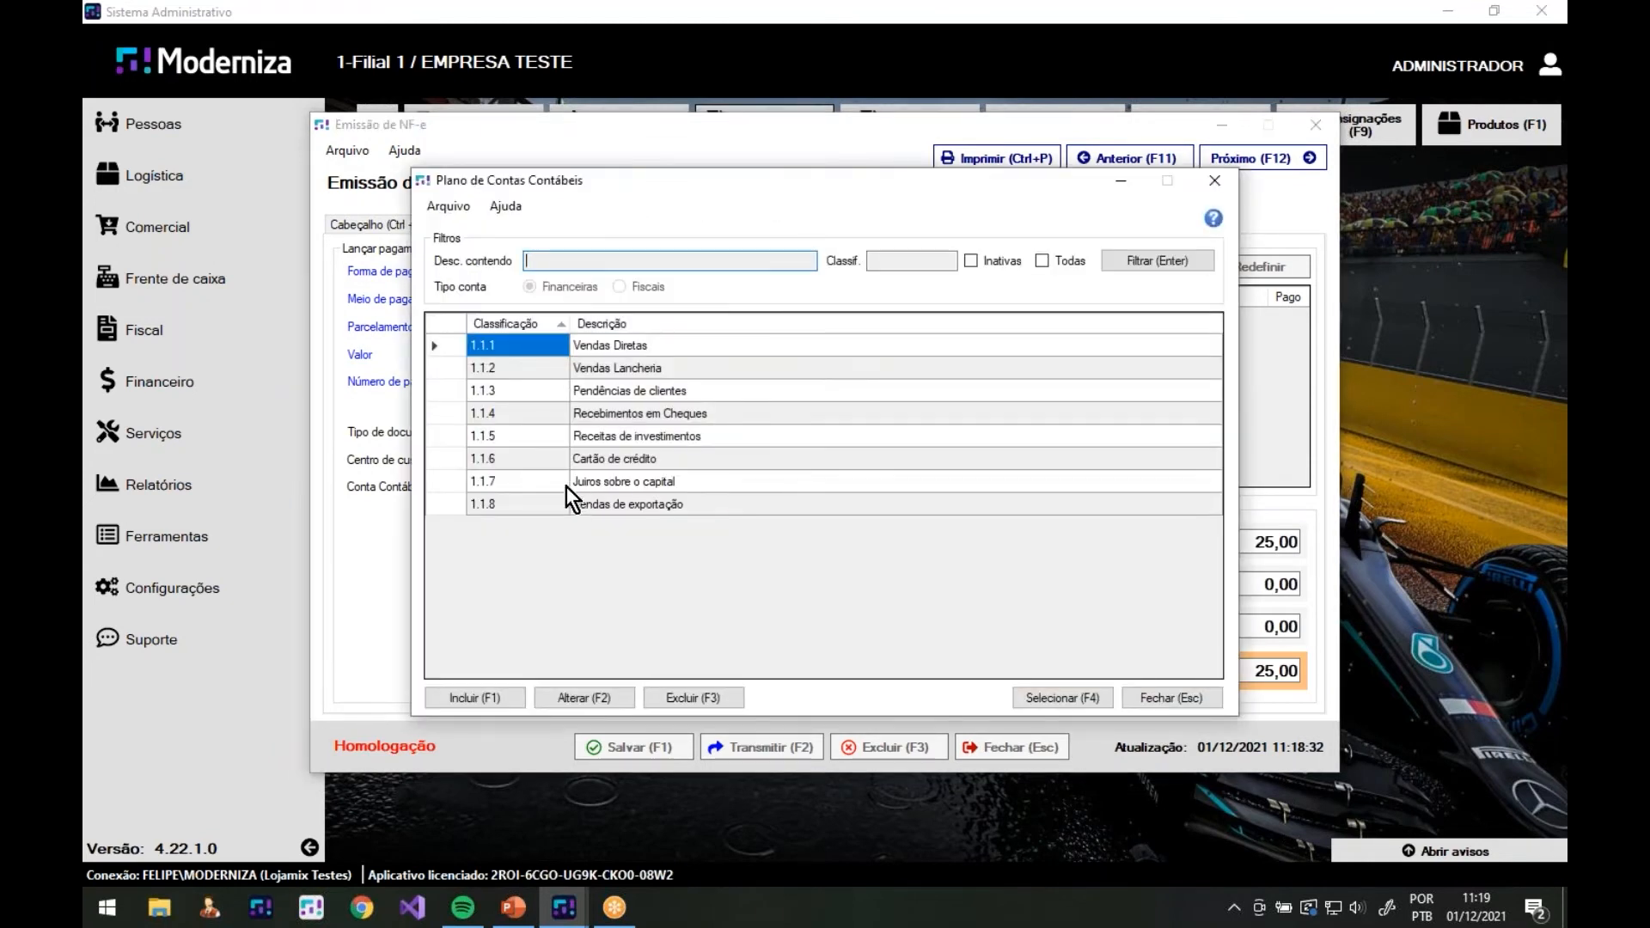
double_click(517, 508)
left_click(543, 532)
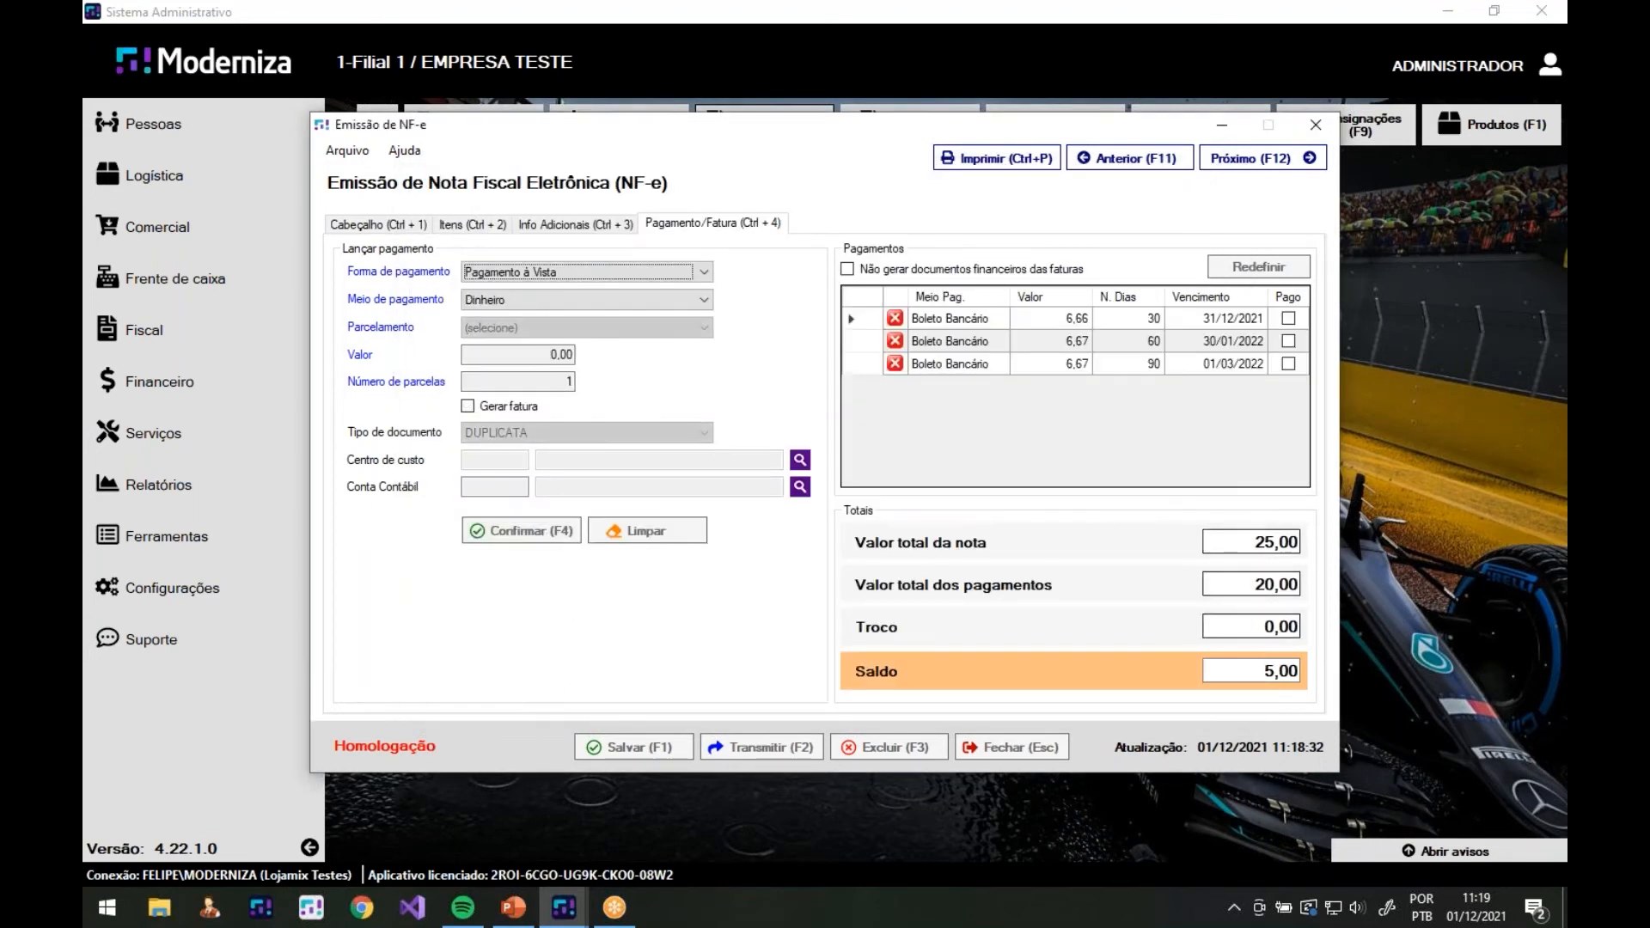
Set up another Pagamento à Prazo with Cartão de Crédito to view its fields, and exit the NF-e without saving
left_click(543, 279)
left_click(536, 305)
left_click(534, 302)
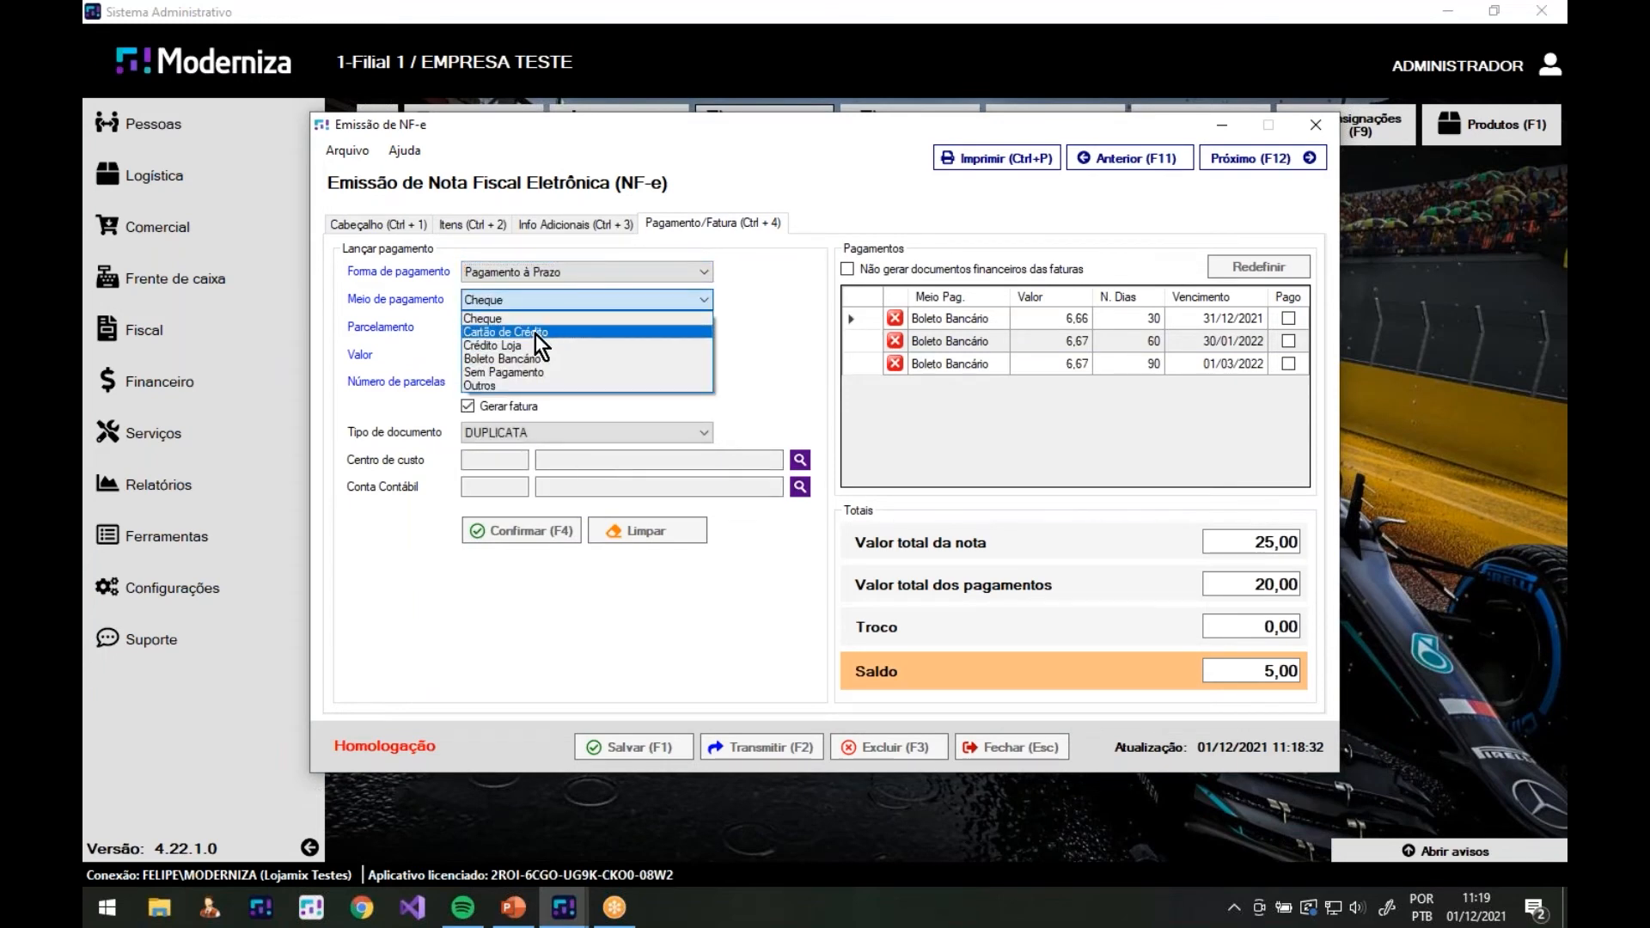
left_click(535, 334)
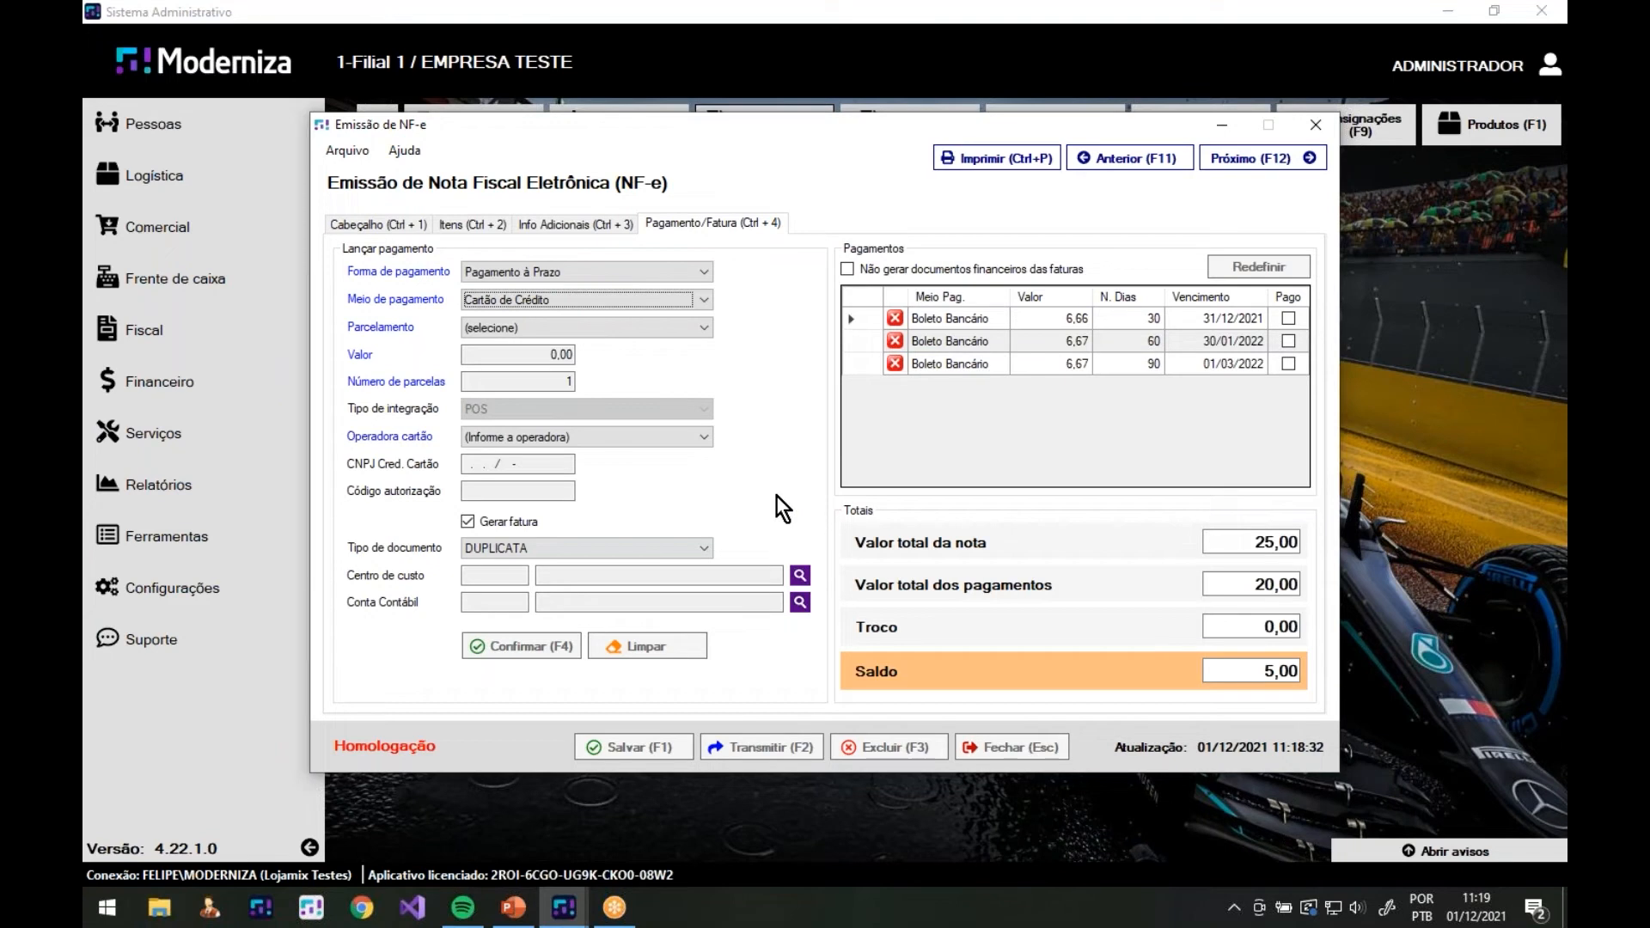
key("Escape")
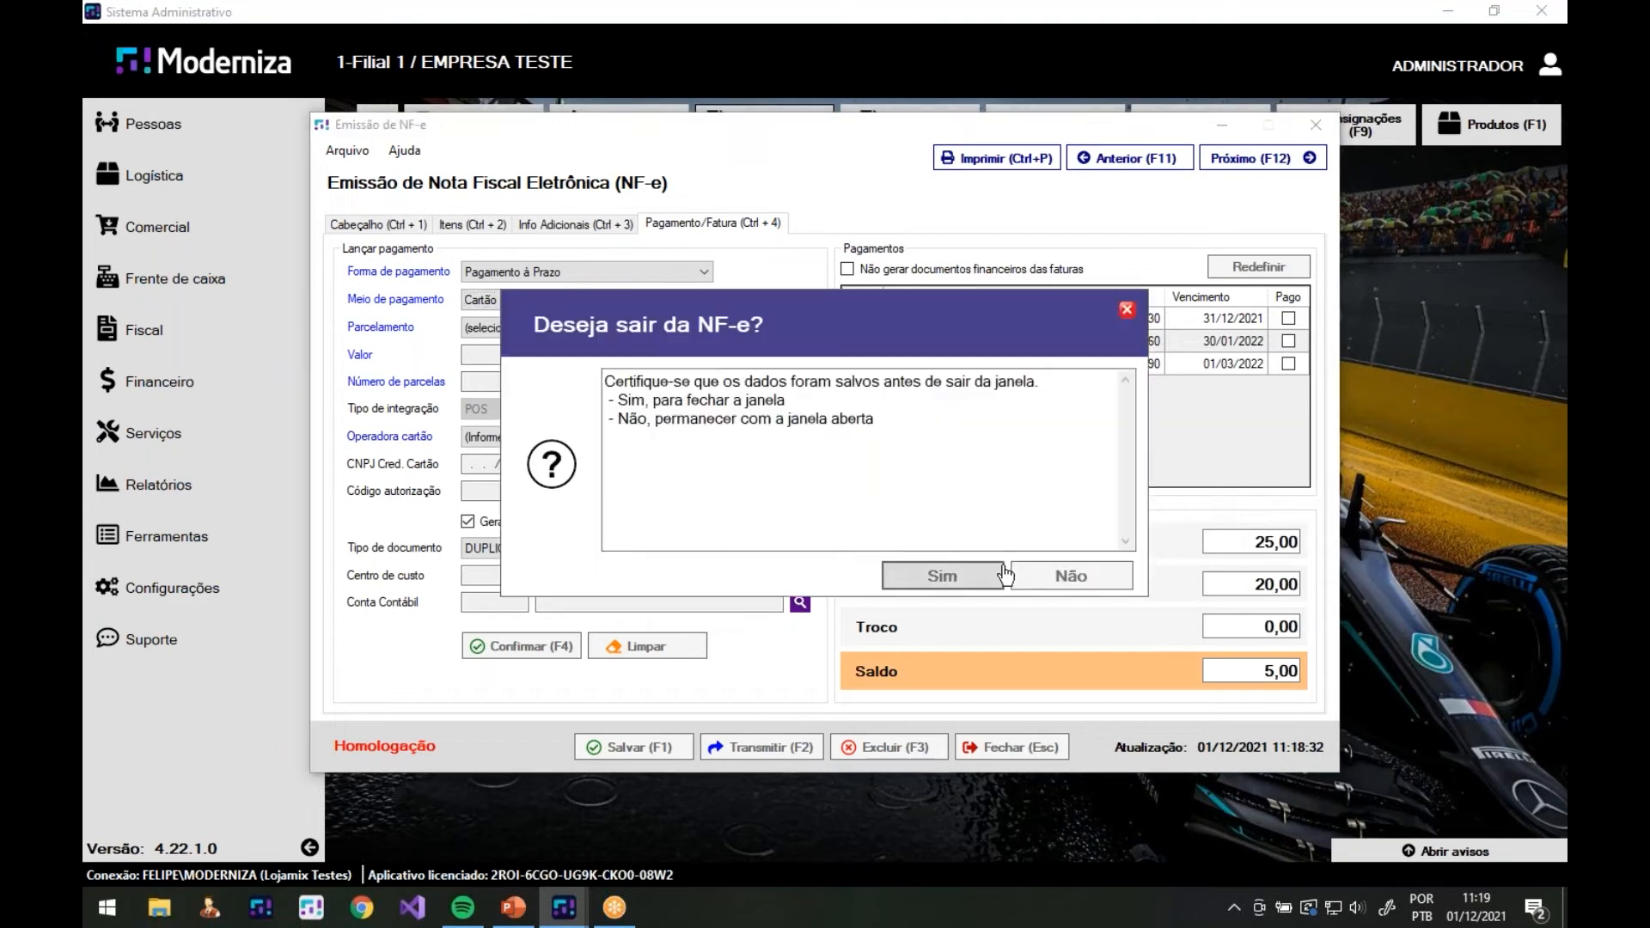
left_click(941, 576)
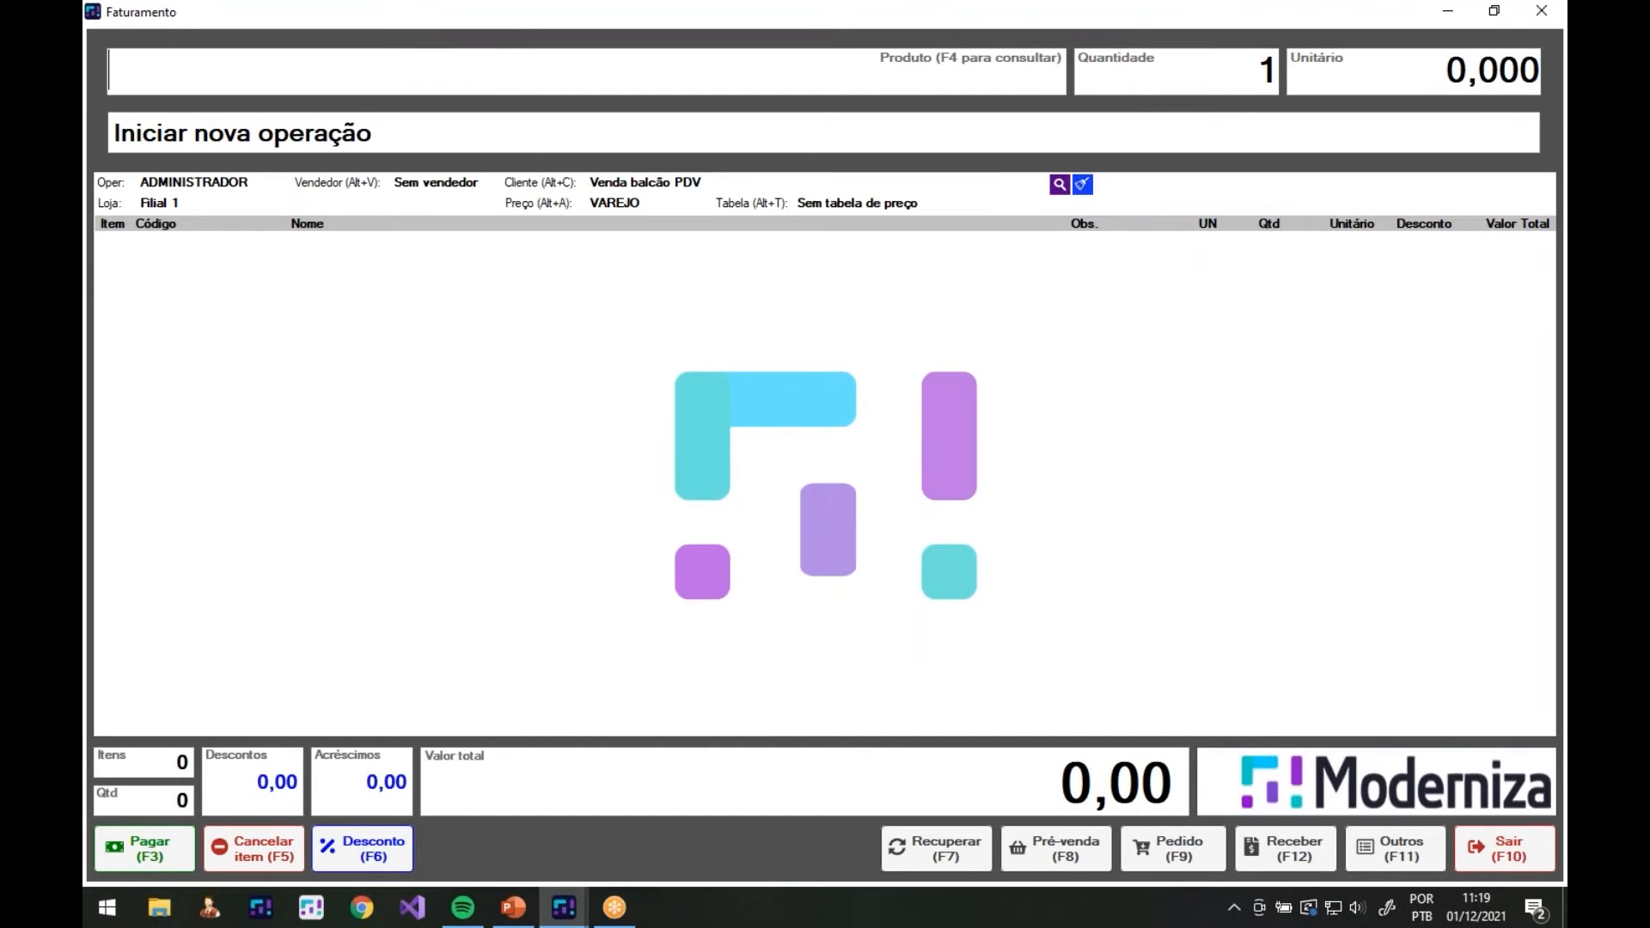
View the Faturamento sales screen and return to the main window without starting a sale
left_click(1505, 849)
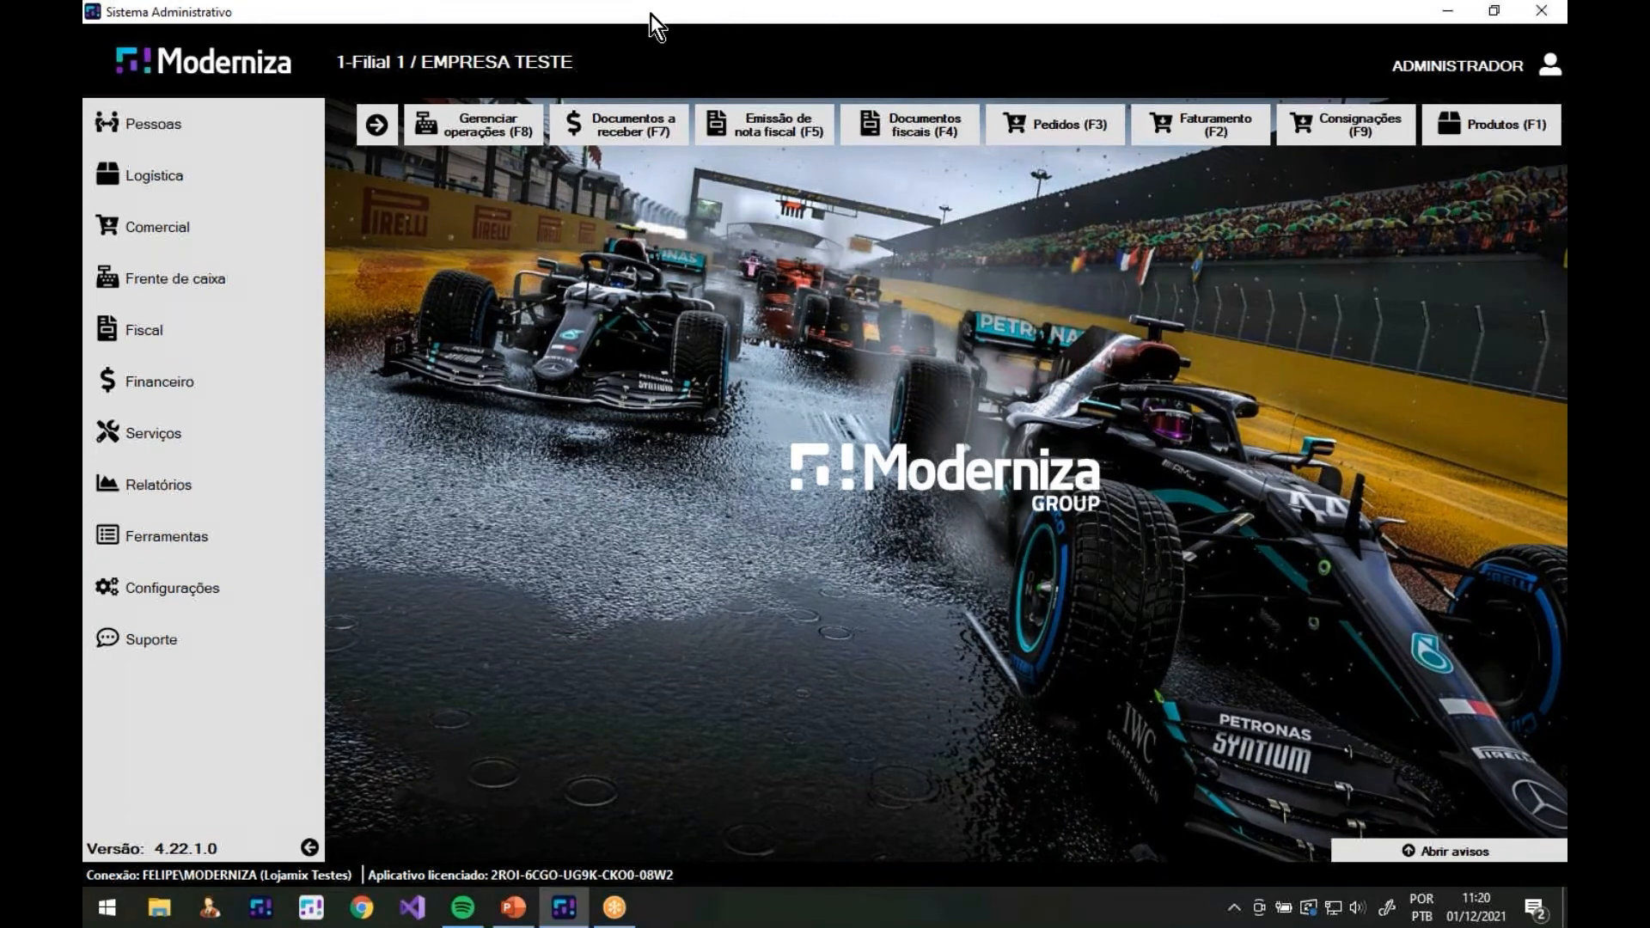
key("F2")
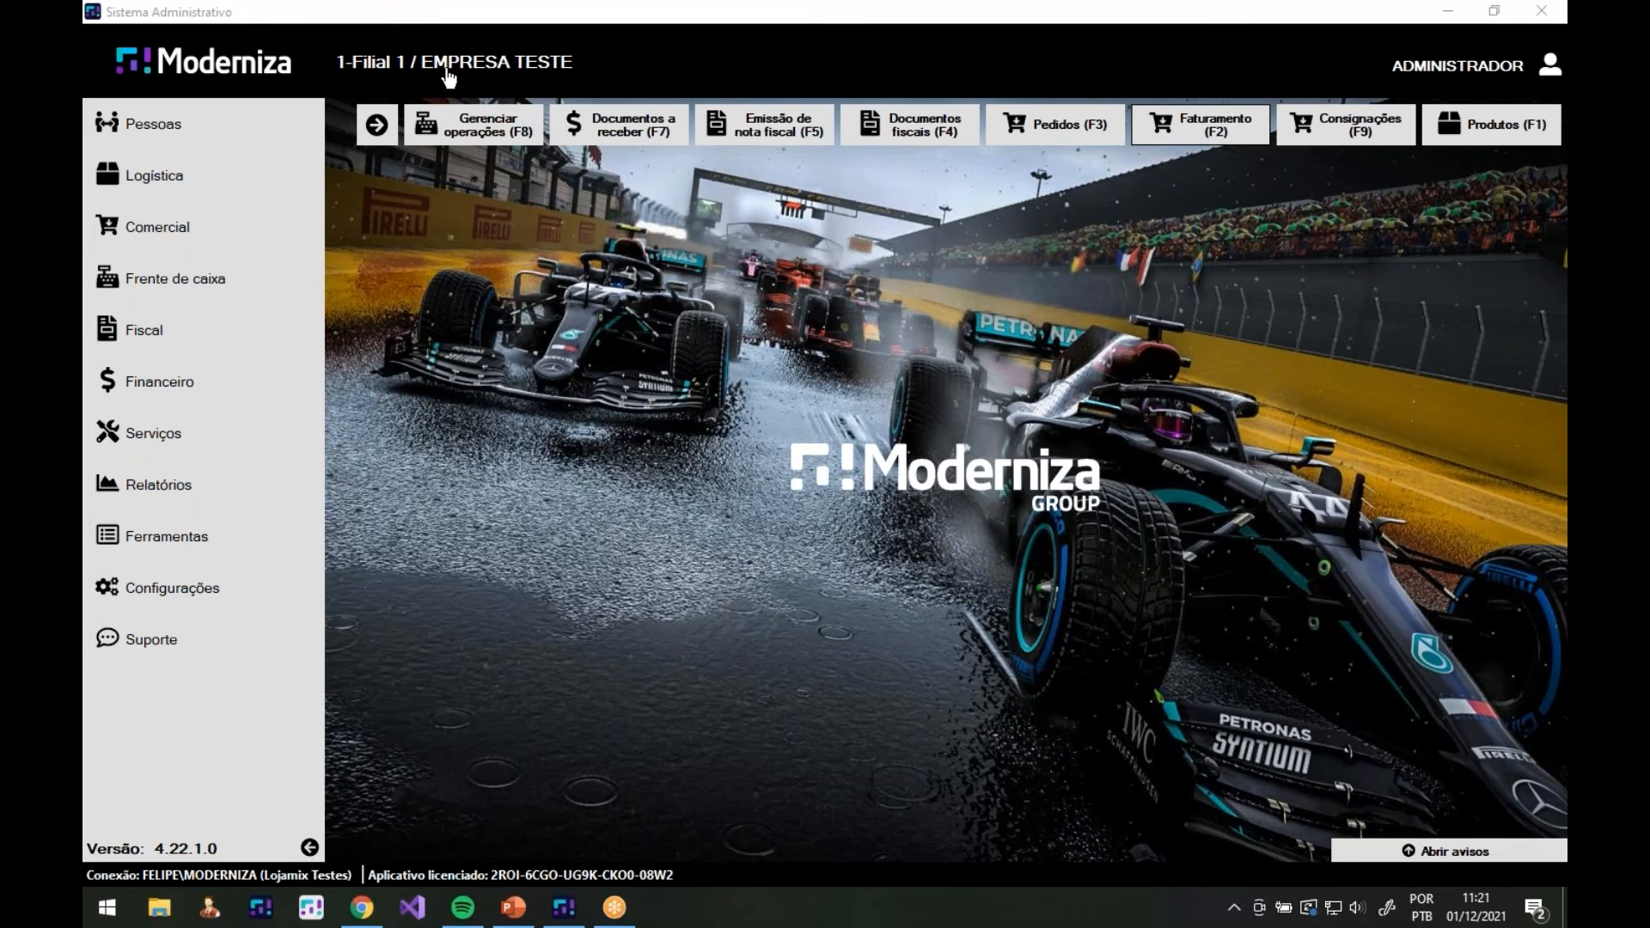
left_click(495, 413)
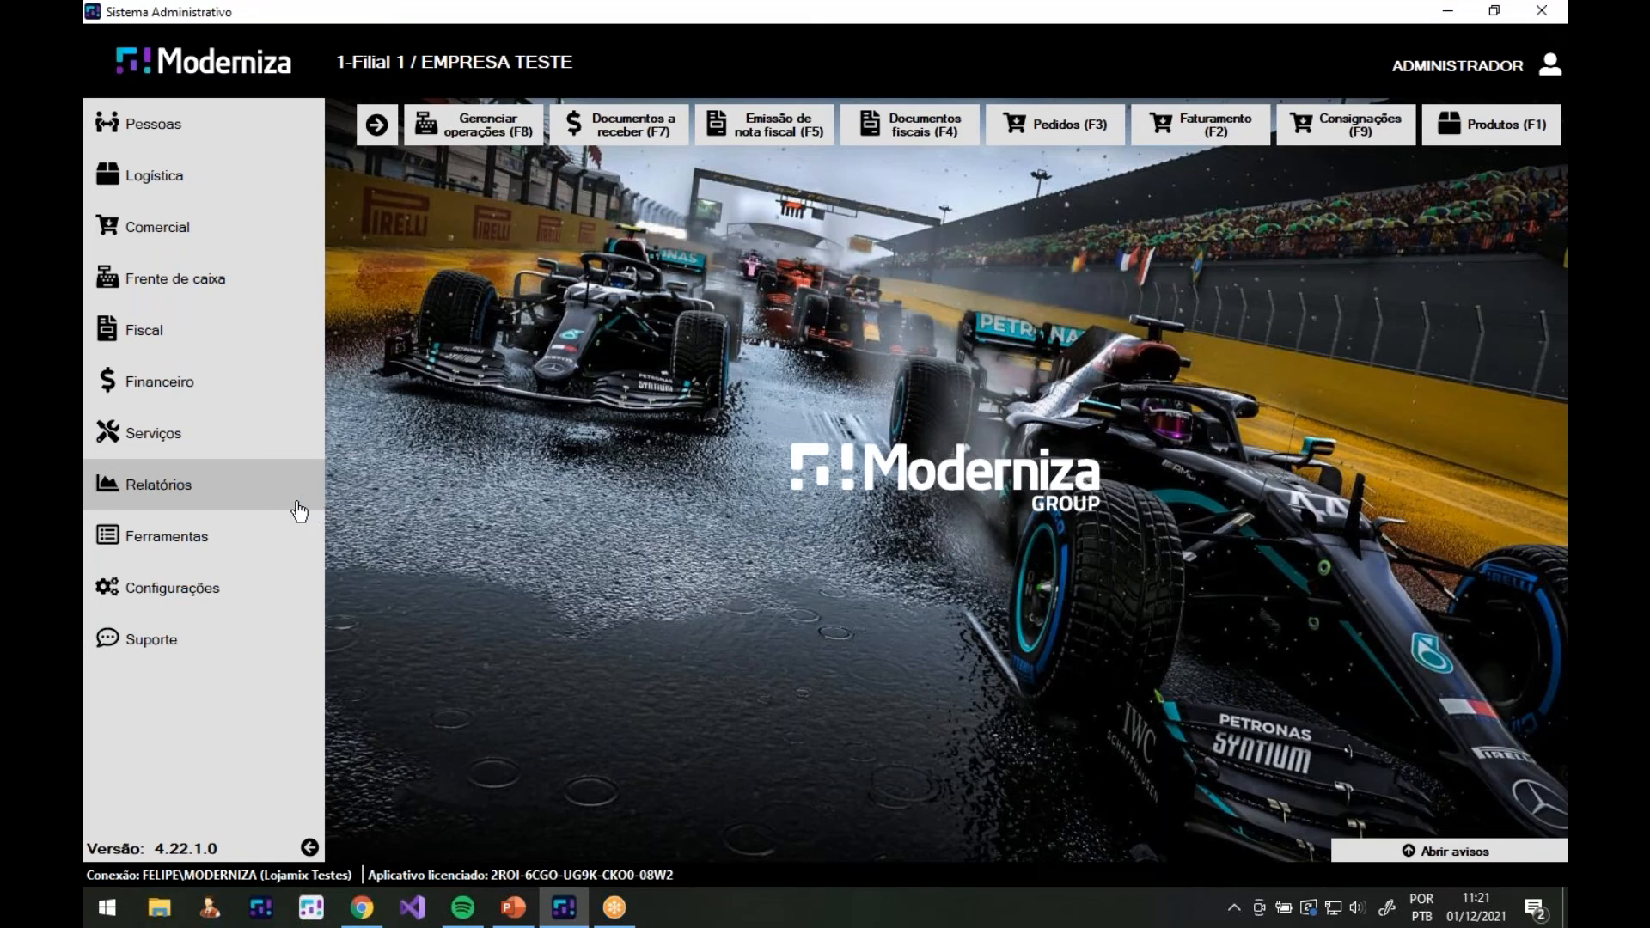
Generate the Sumário Geral report for the Financeiro module, covering 01/05/2021 to 31/12/2021
left_click(251, 505)
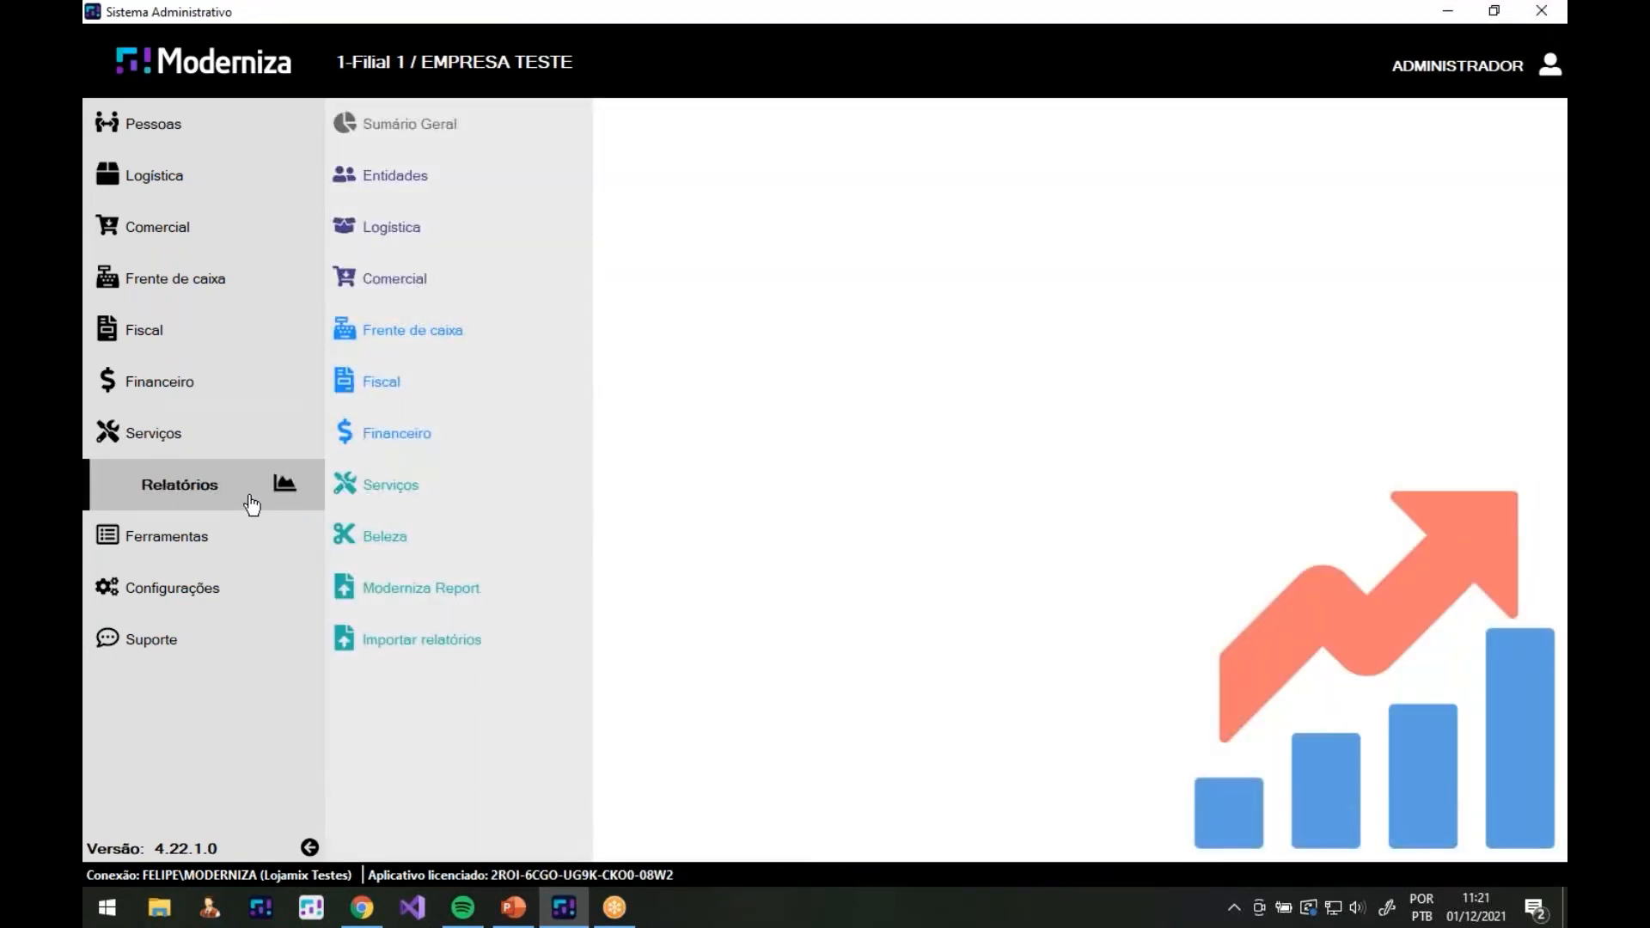
left_click(411, 137)
left_click(360, 158)
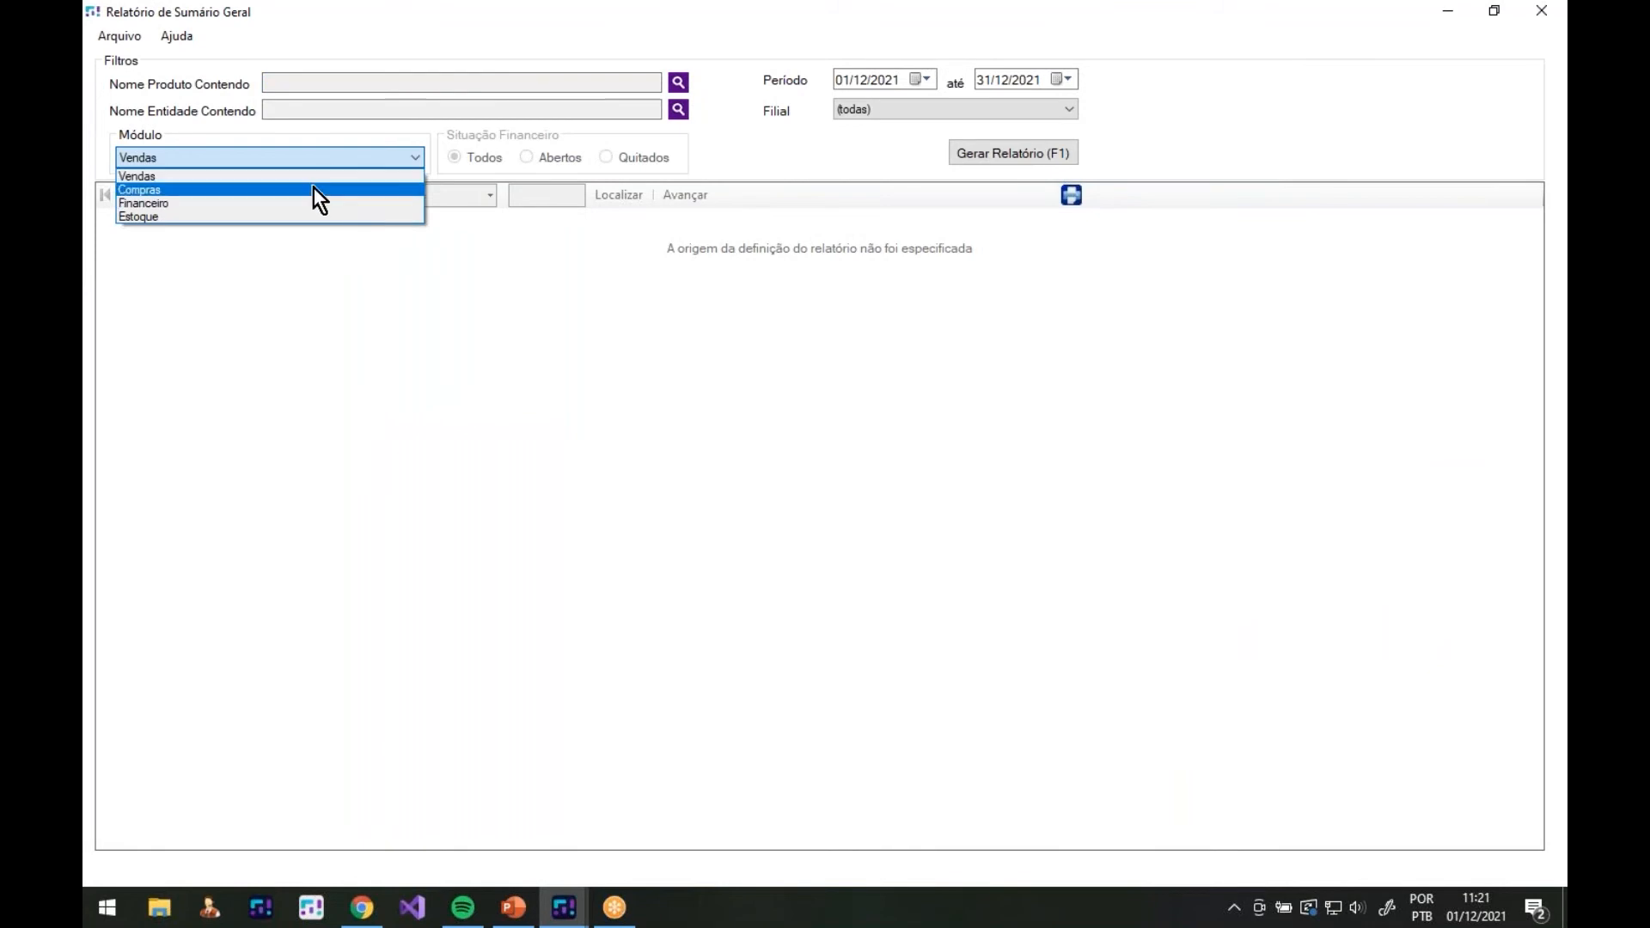
left_click(192, 206)
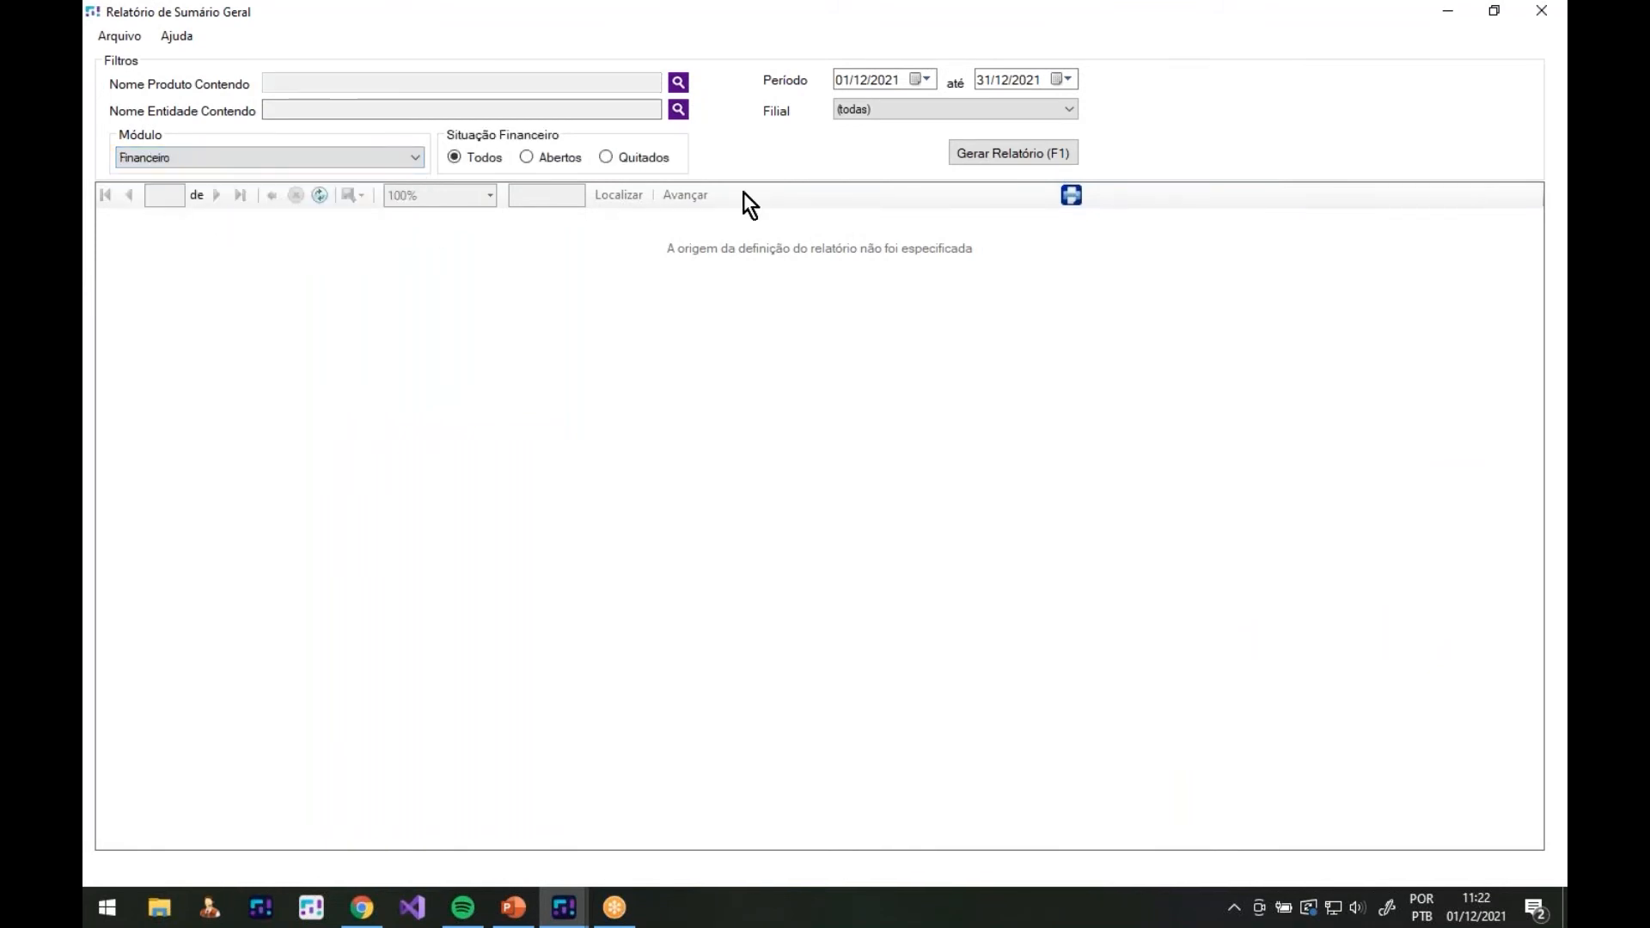
left_click(868, 77)
type("05")
left_click(969, 163)
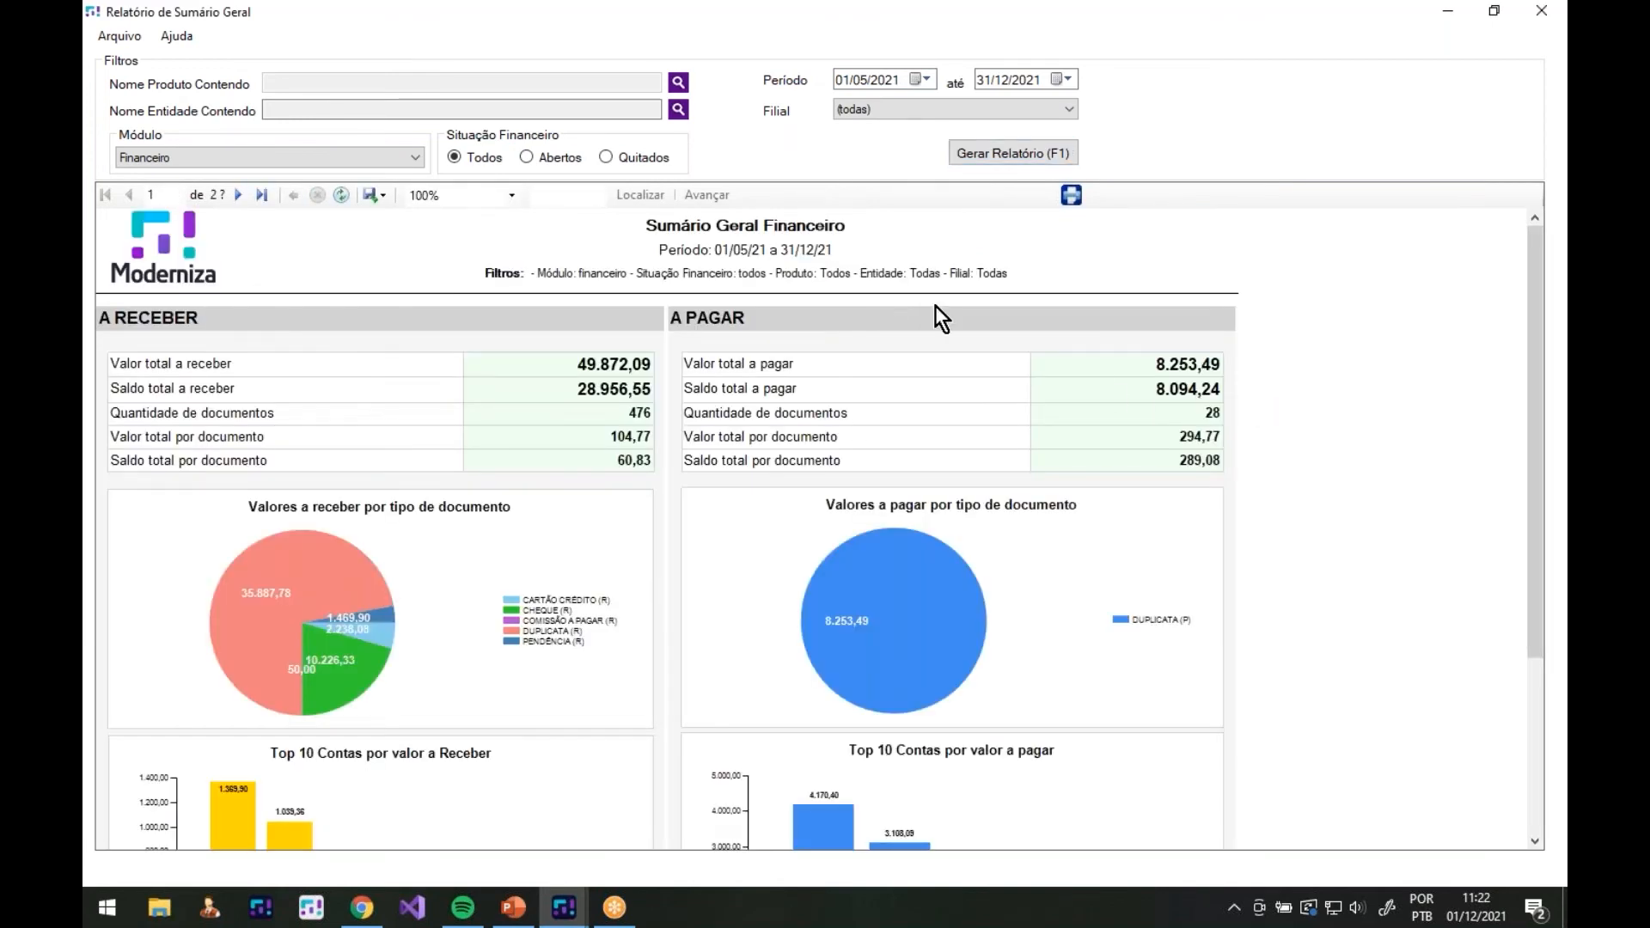
Fit the report to the page width and examine the receivable and payable totals and the Top 10 Contas charts
left_click(412, 197)
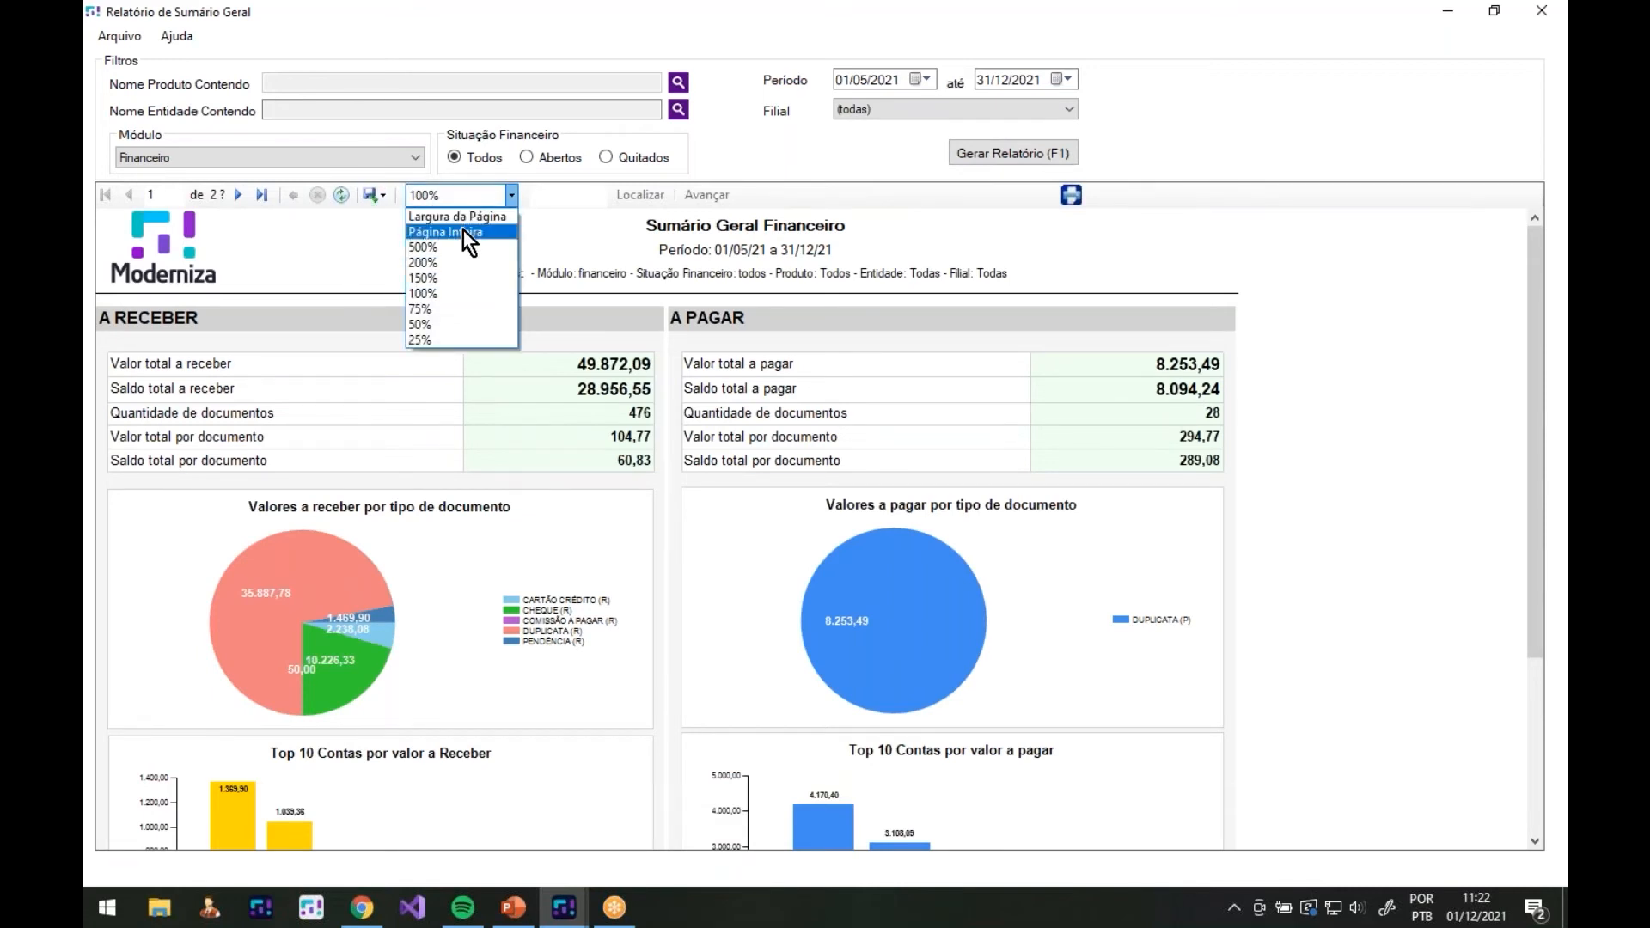
left_click(464, 217)
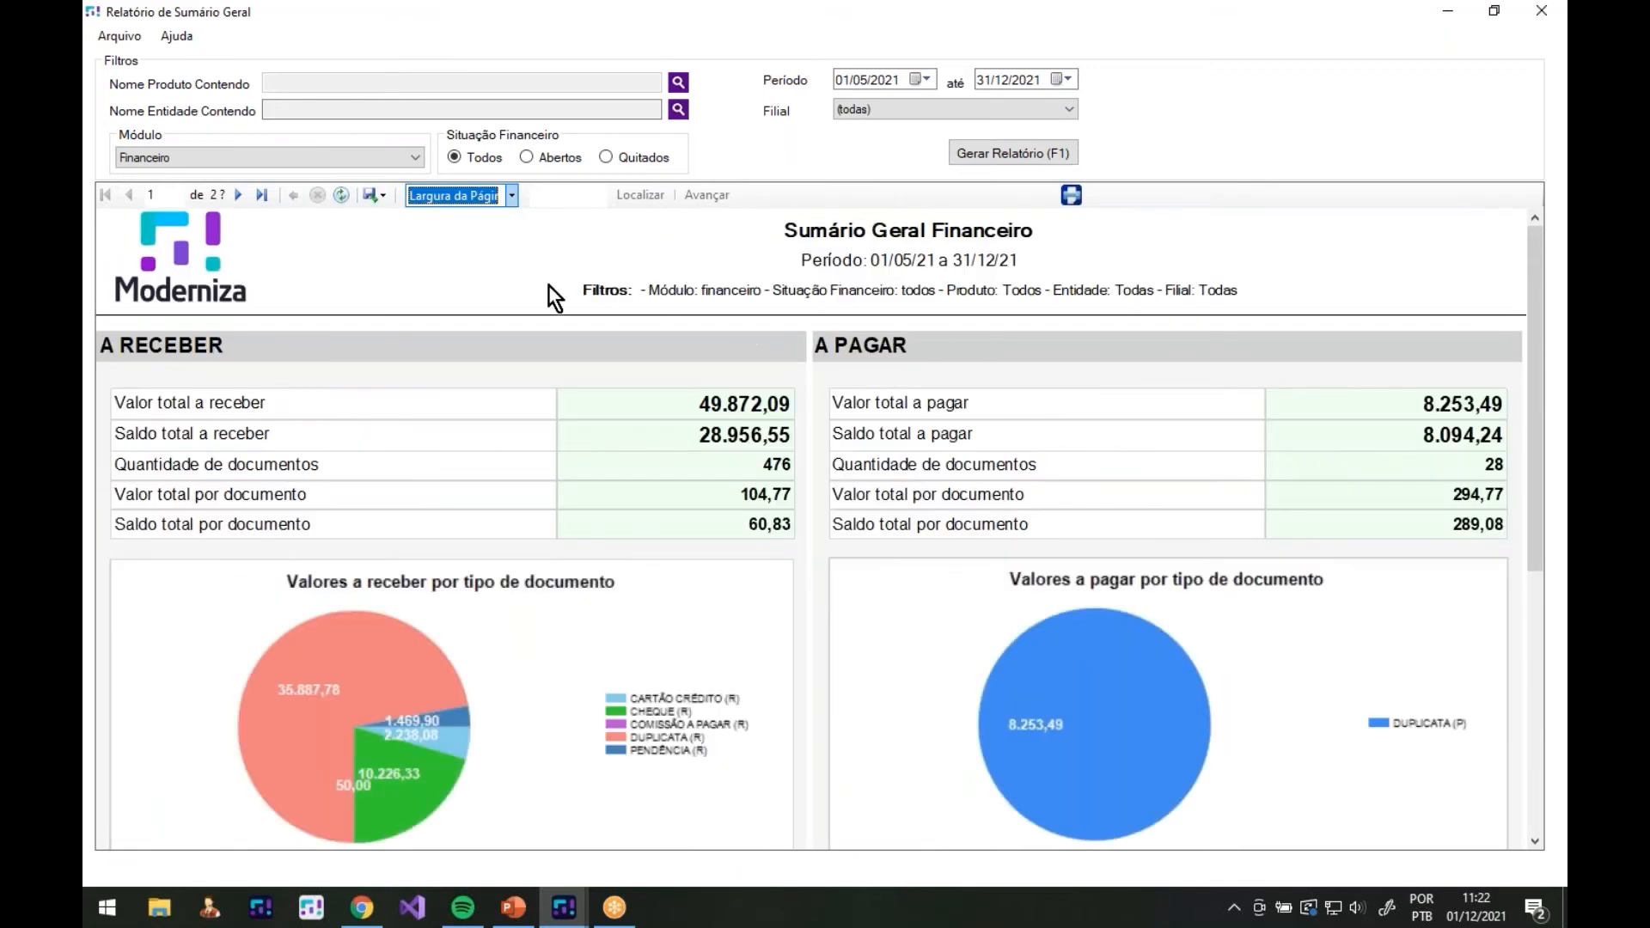
left_click(489, 286)
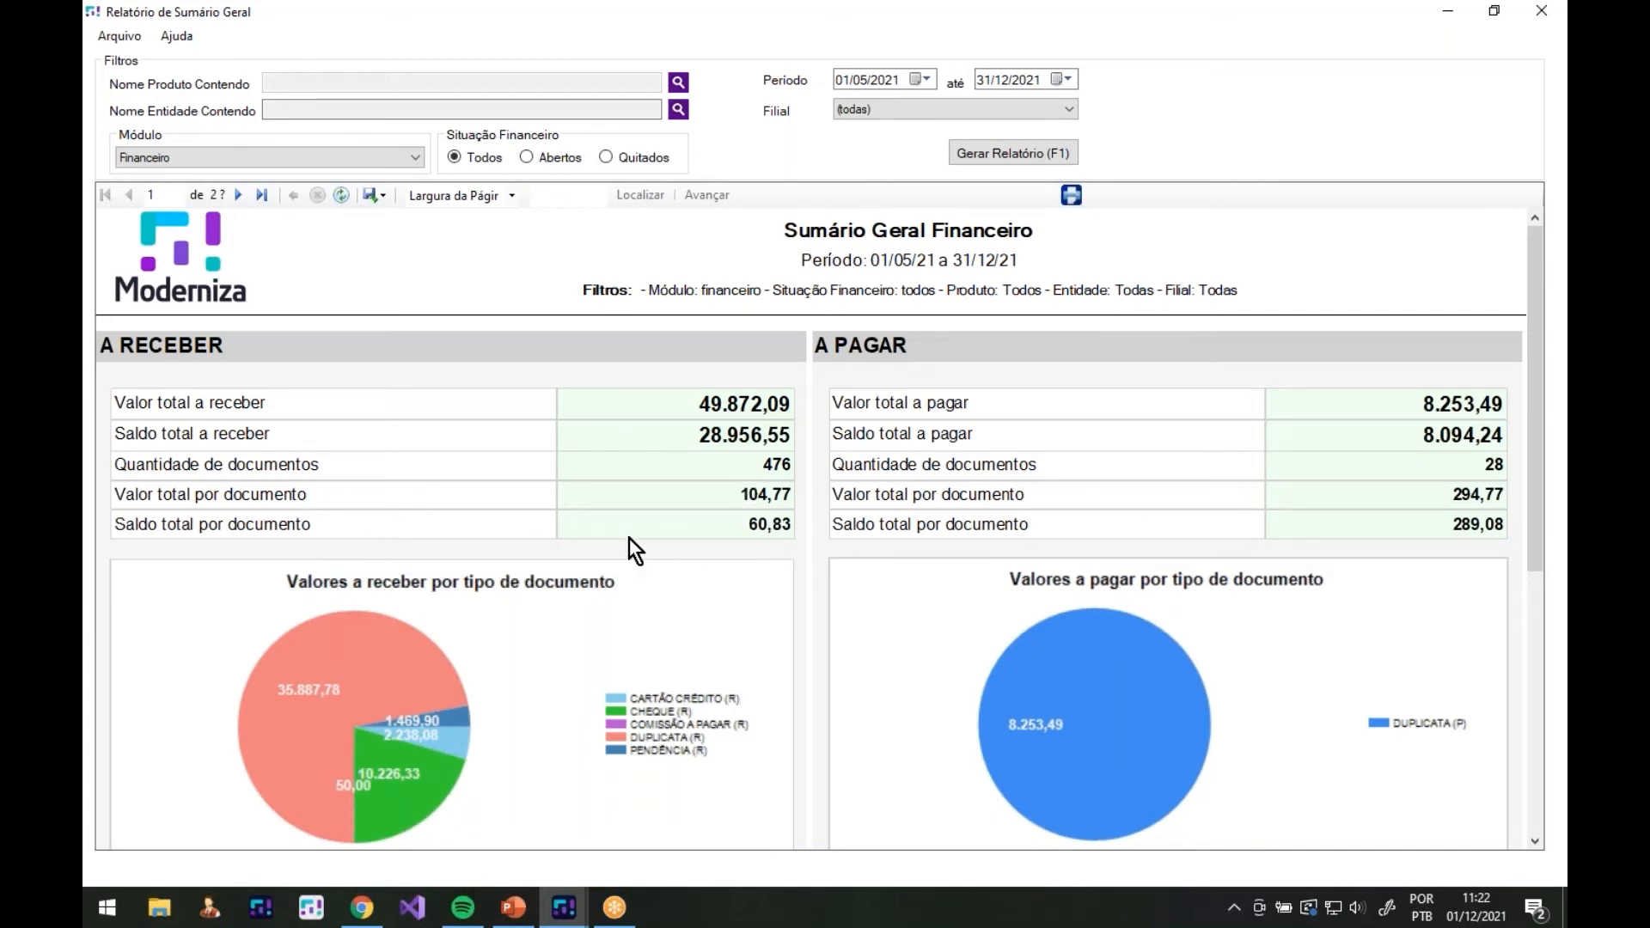
scroll(629, 538, "down", 1)
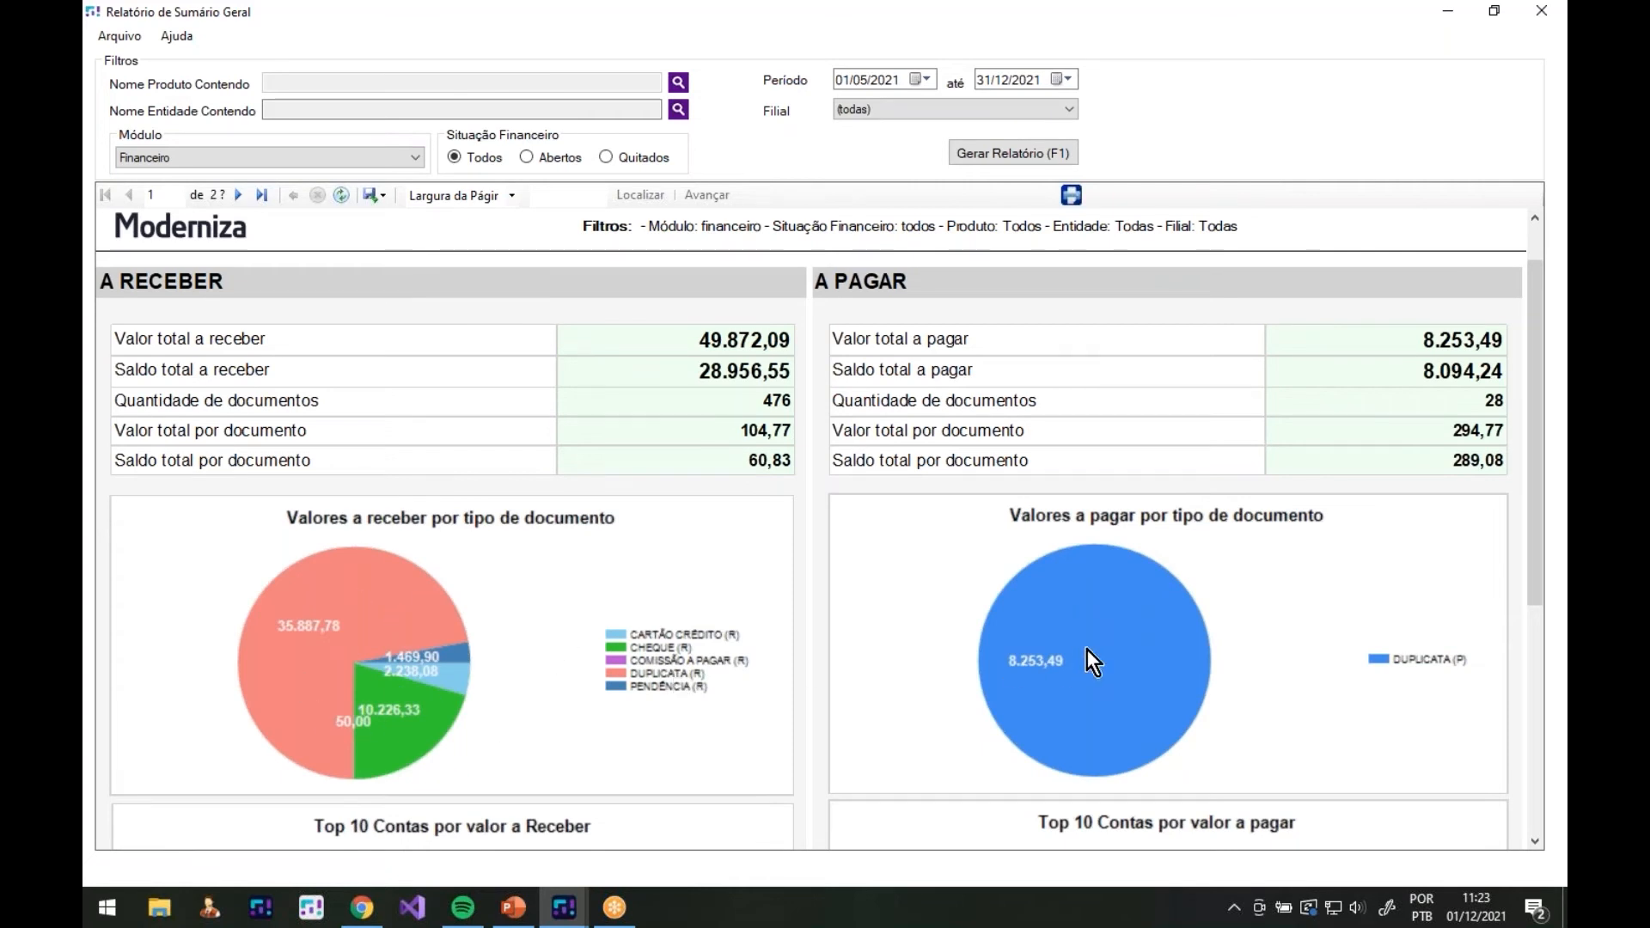
scroll(1086, 648, "down", 3)
scroll(1079, 642, "down", 2)
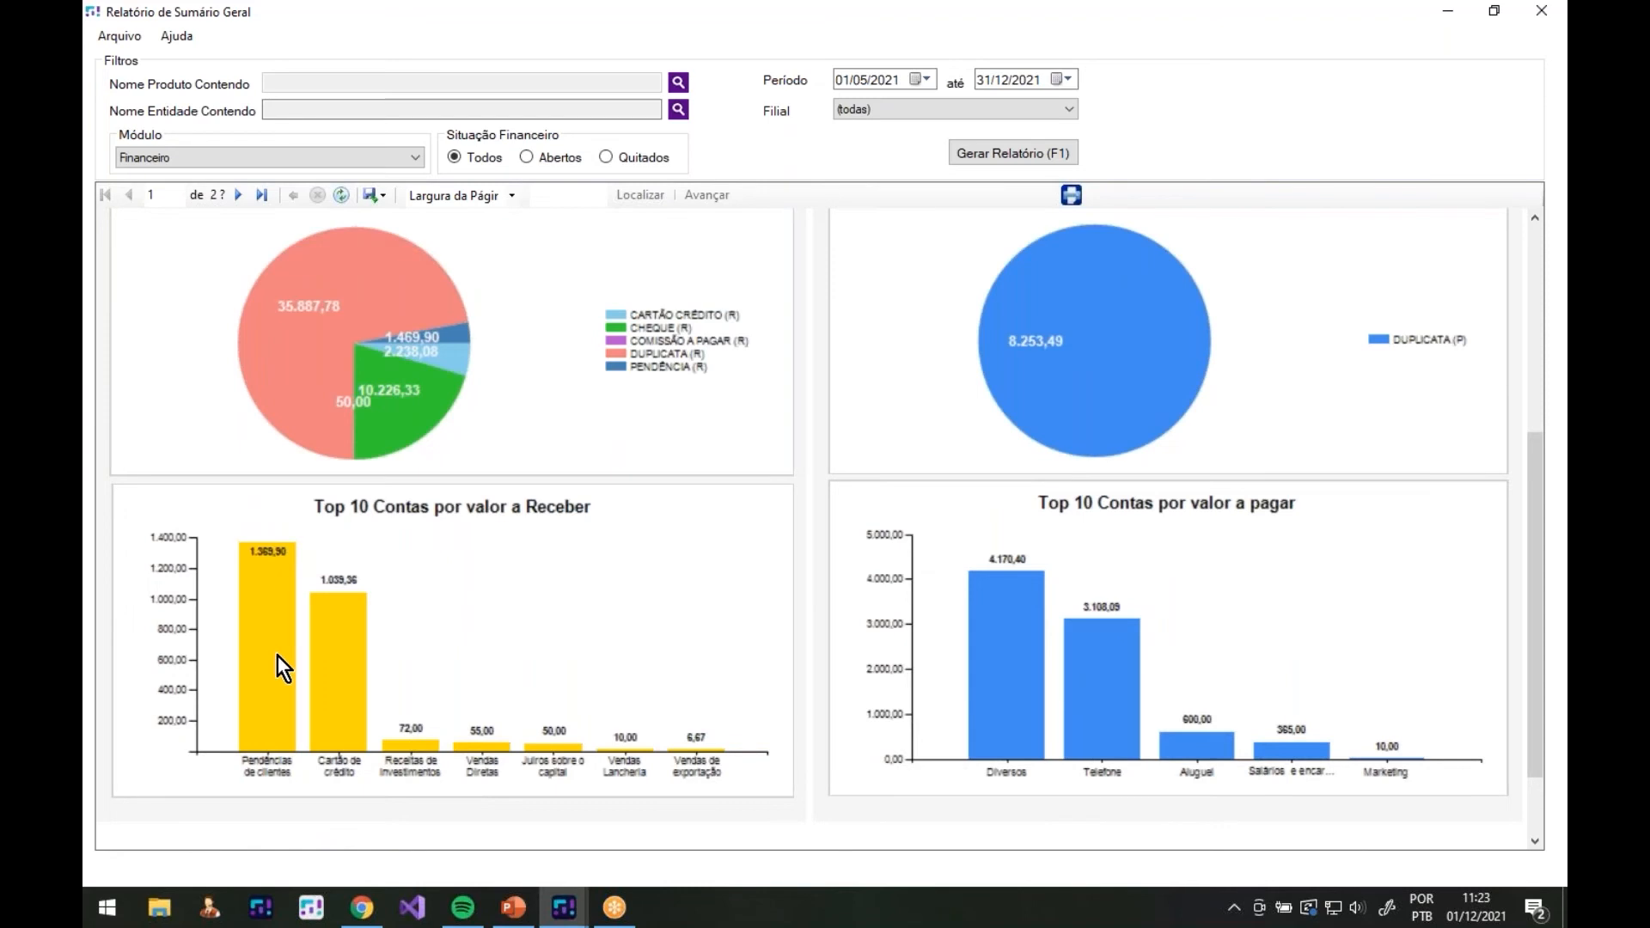
scroll(1069, 576, "down", 1)
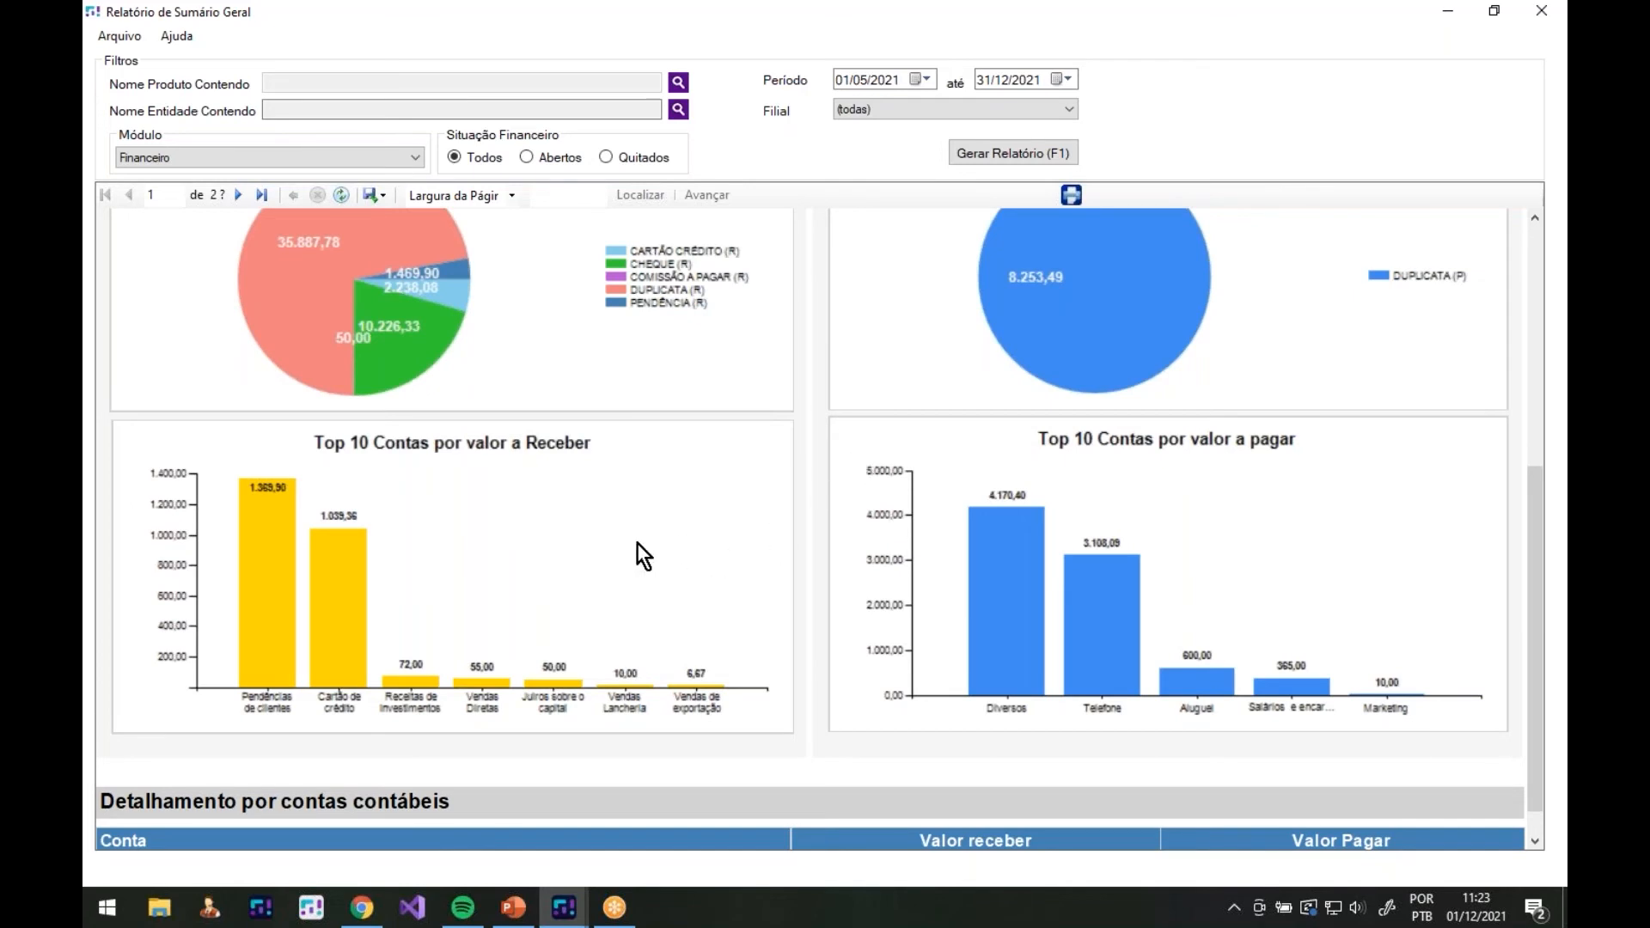
Examine the Detalhamento por contas contábeis table on the second page, and return to the report's beginning
scroll(488, 440, "down", 5)
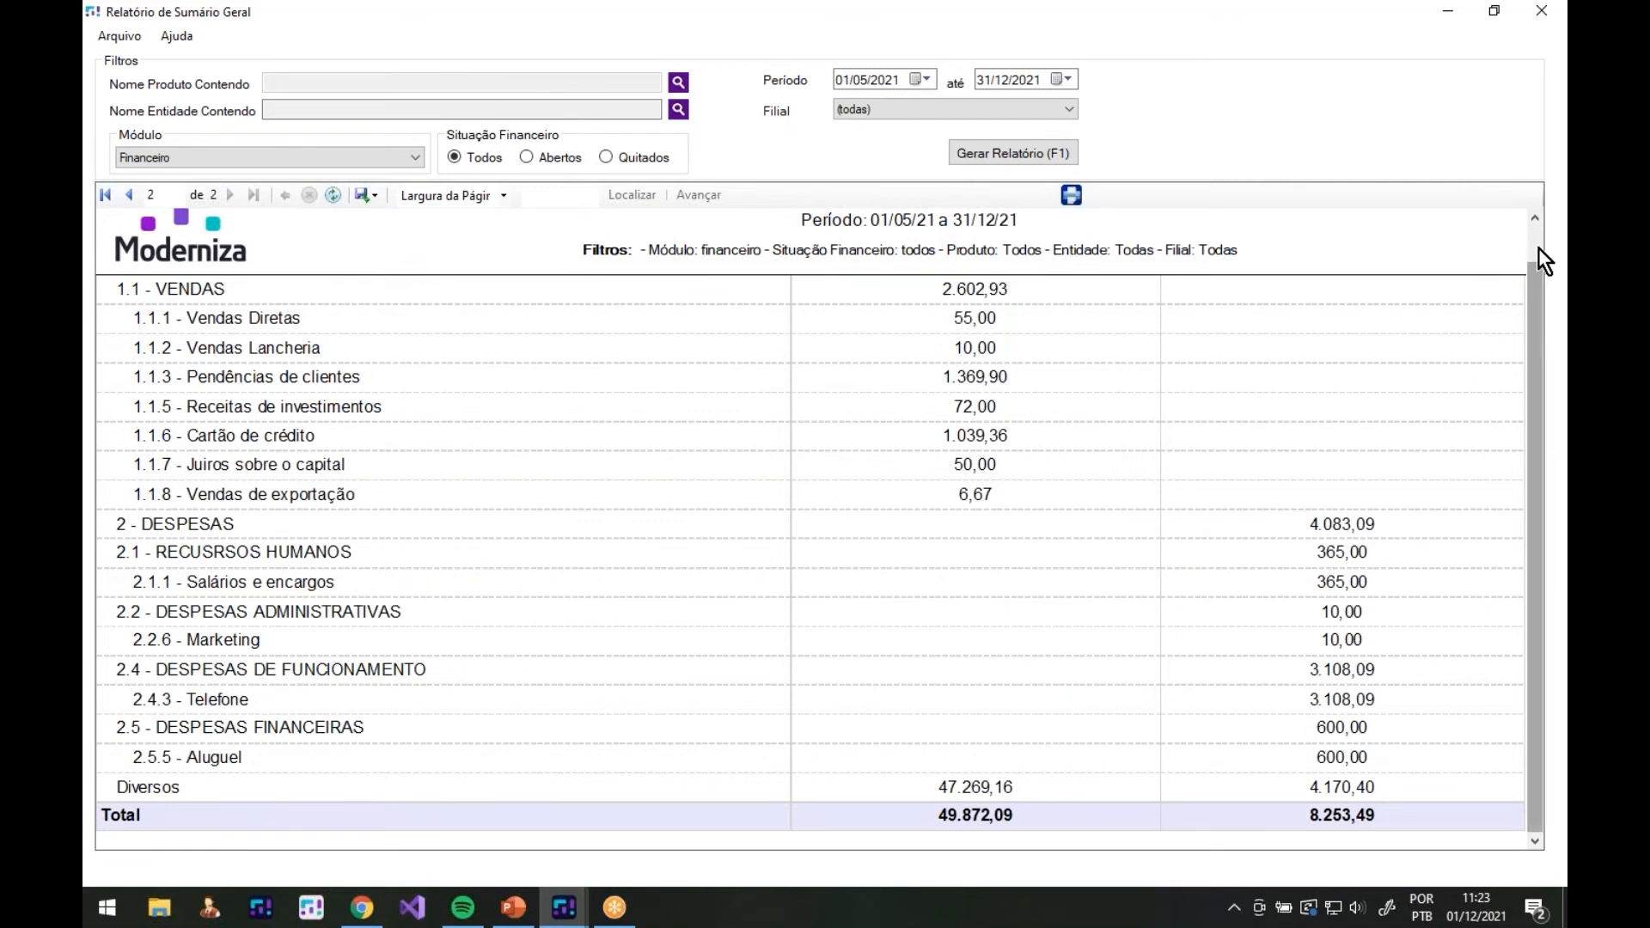
left_click(1536, 218)
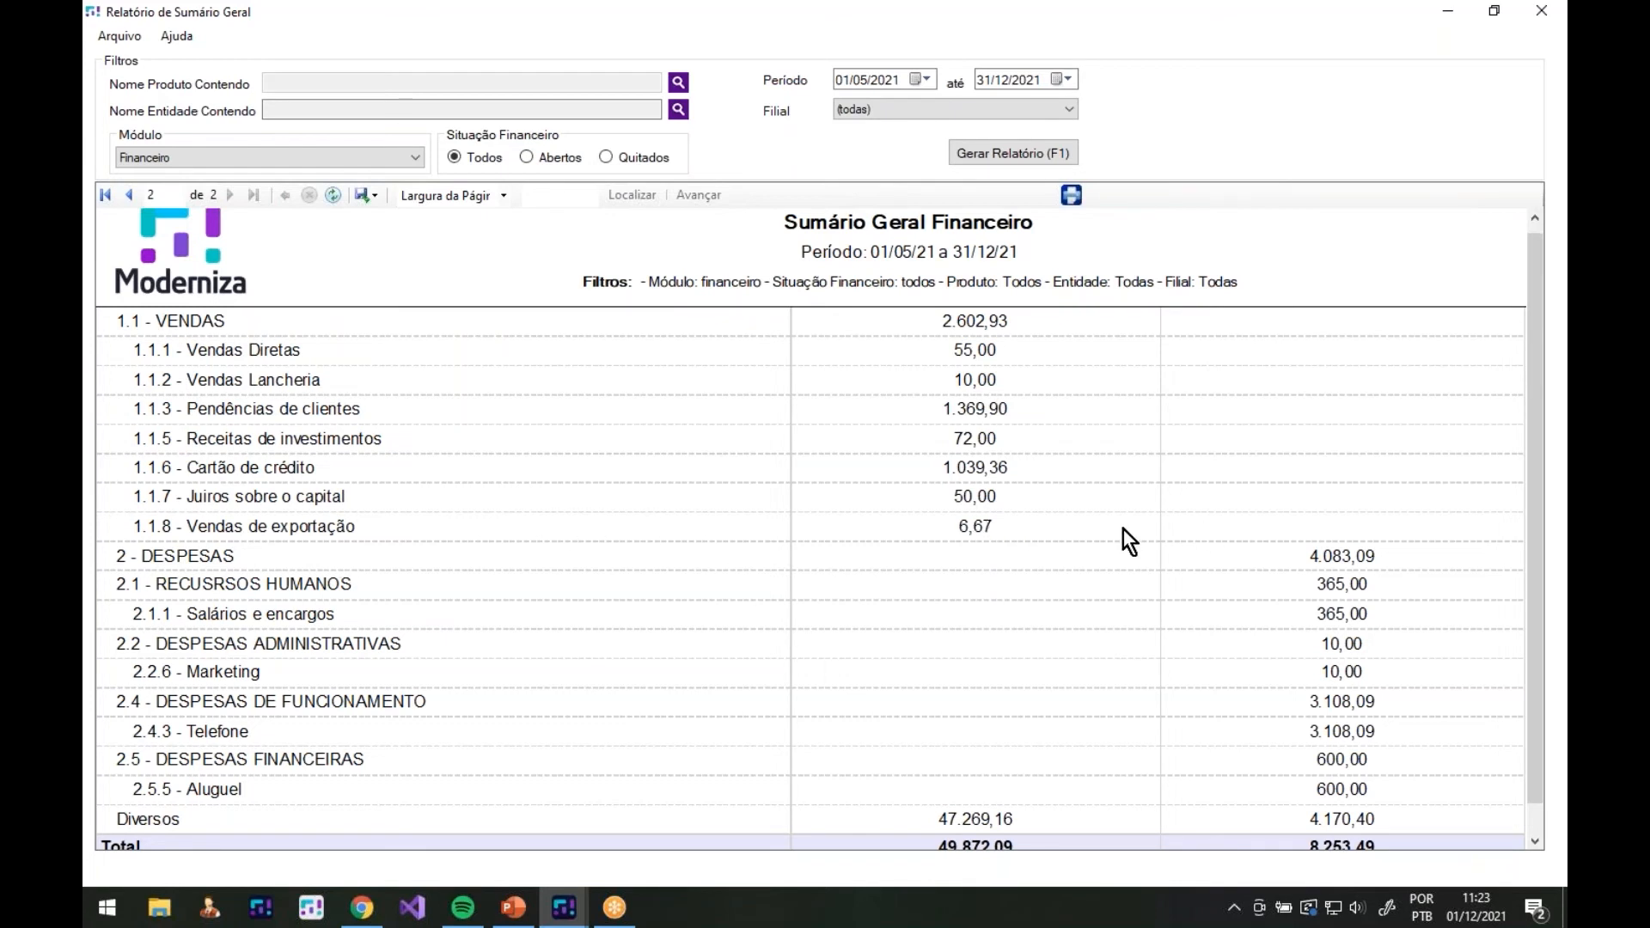
scroll(1409, 786, "down", 1)
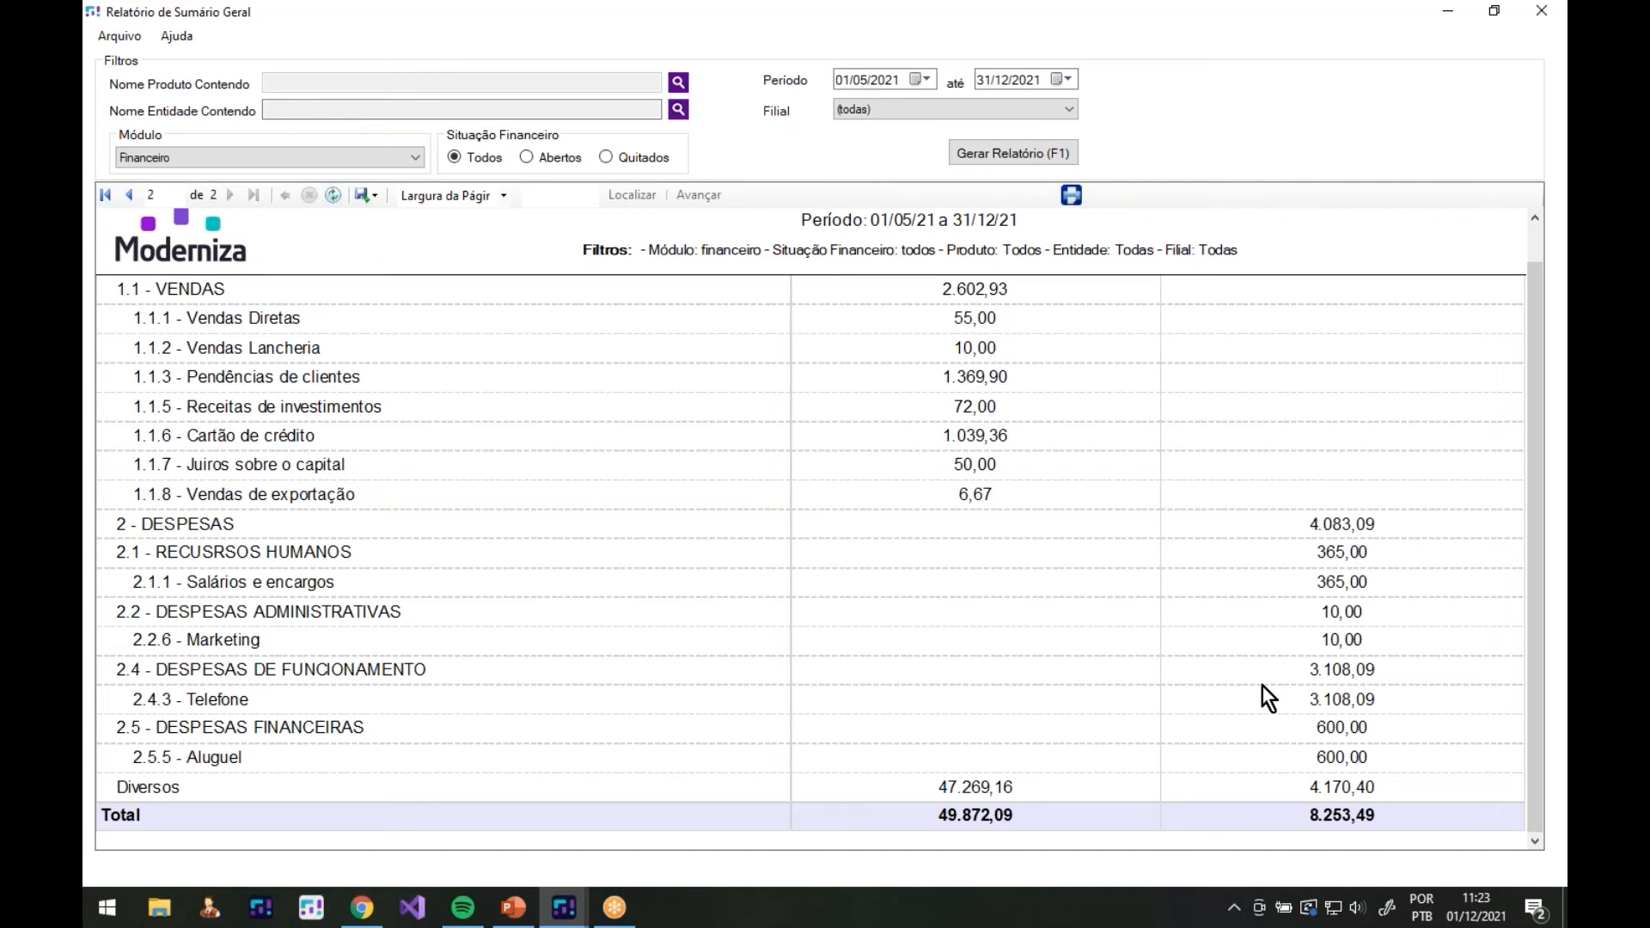
scroll(1272, 524, "up", 10)
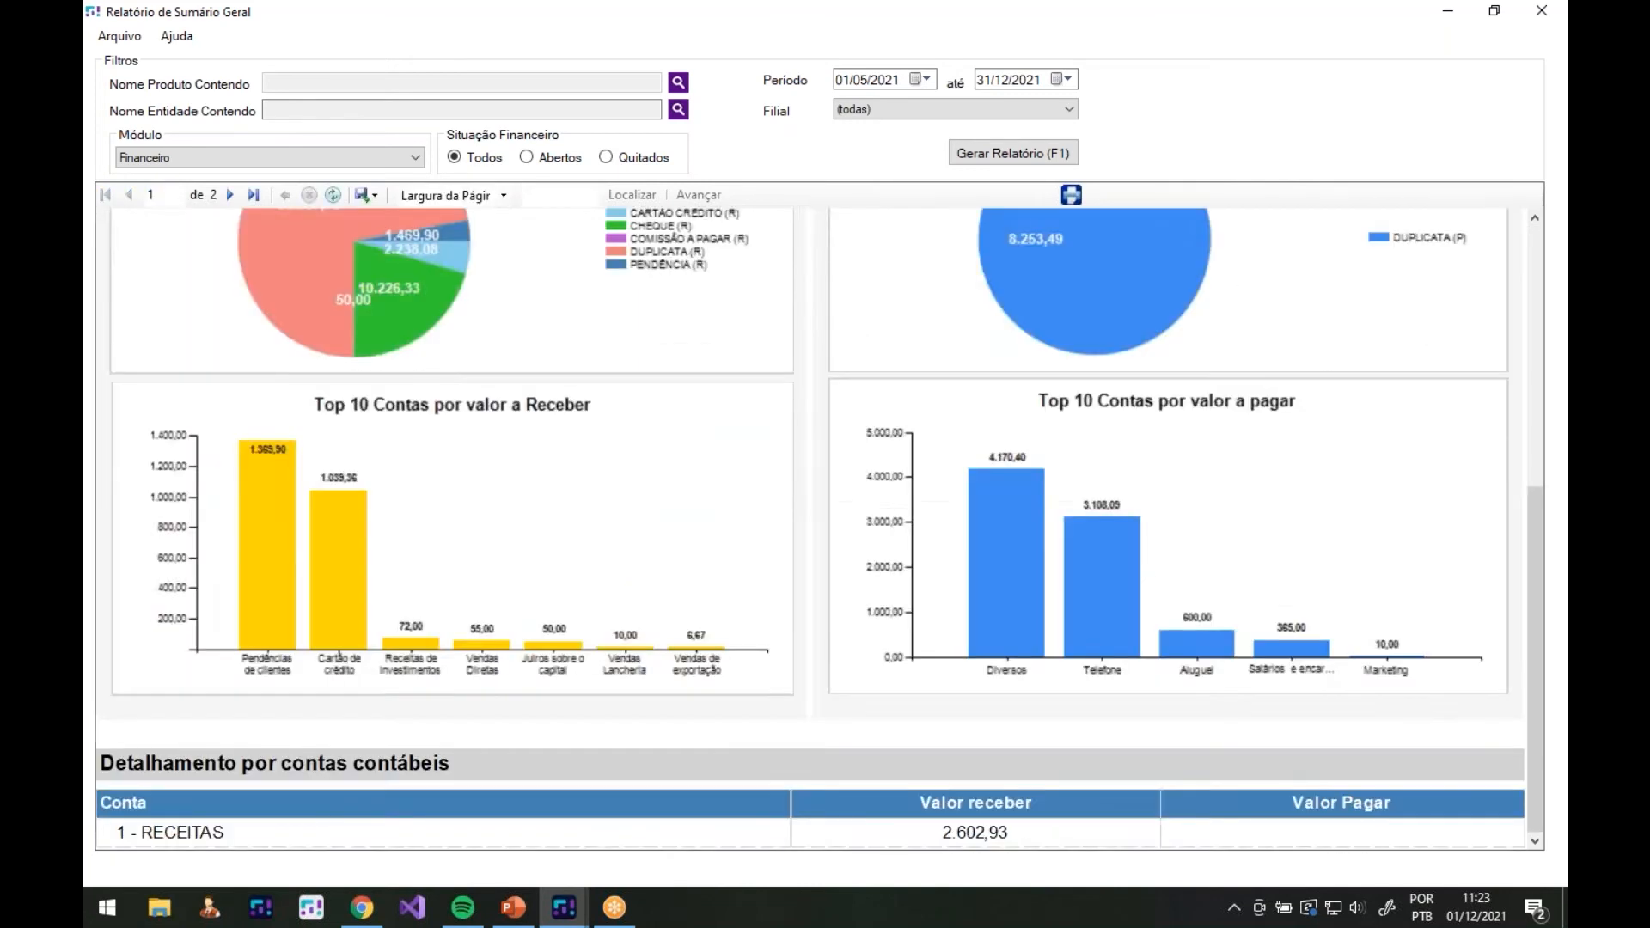
scroll(816, 524, "up", 2)
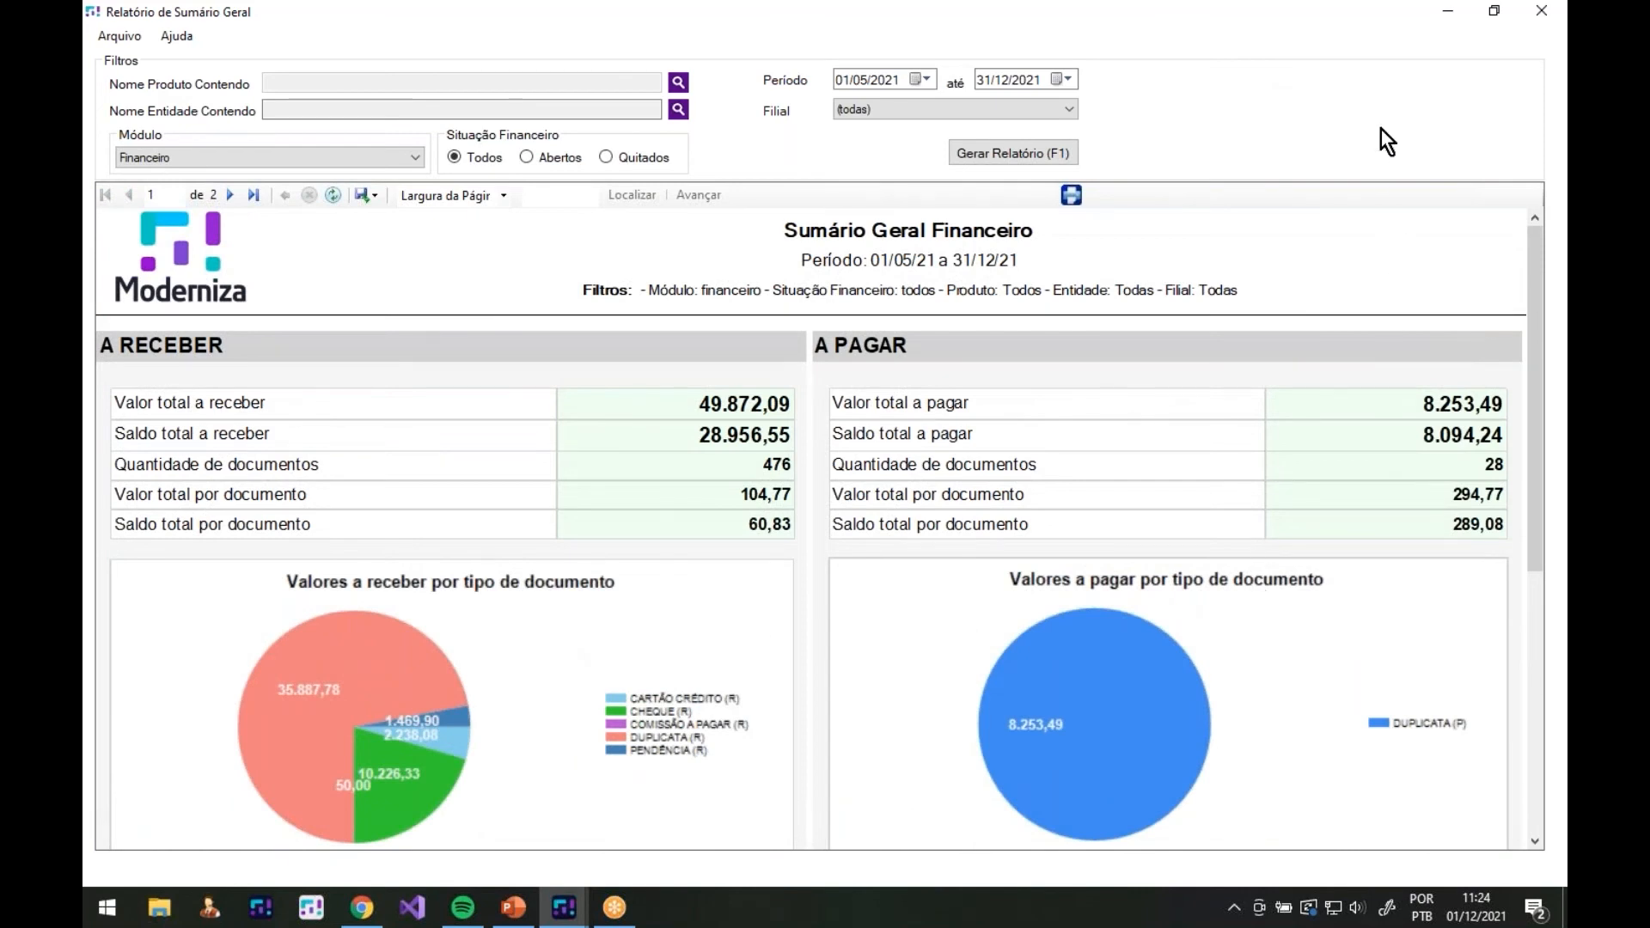
Close the Sumário Geral report and open the Financeiro geral report
left_click(1541, 11)
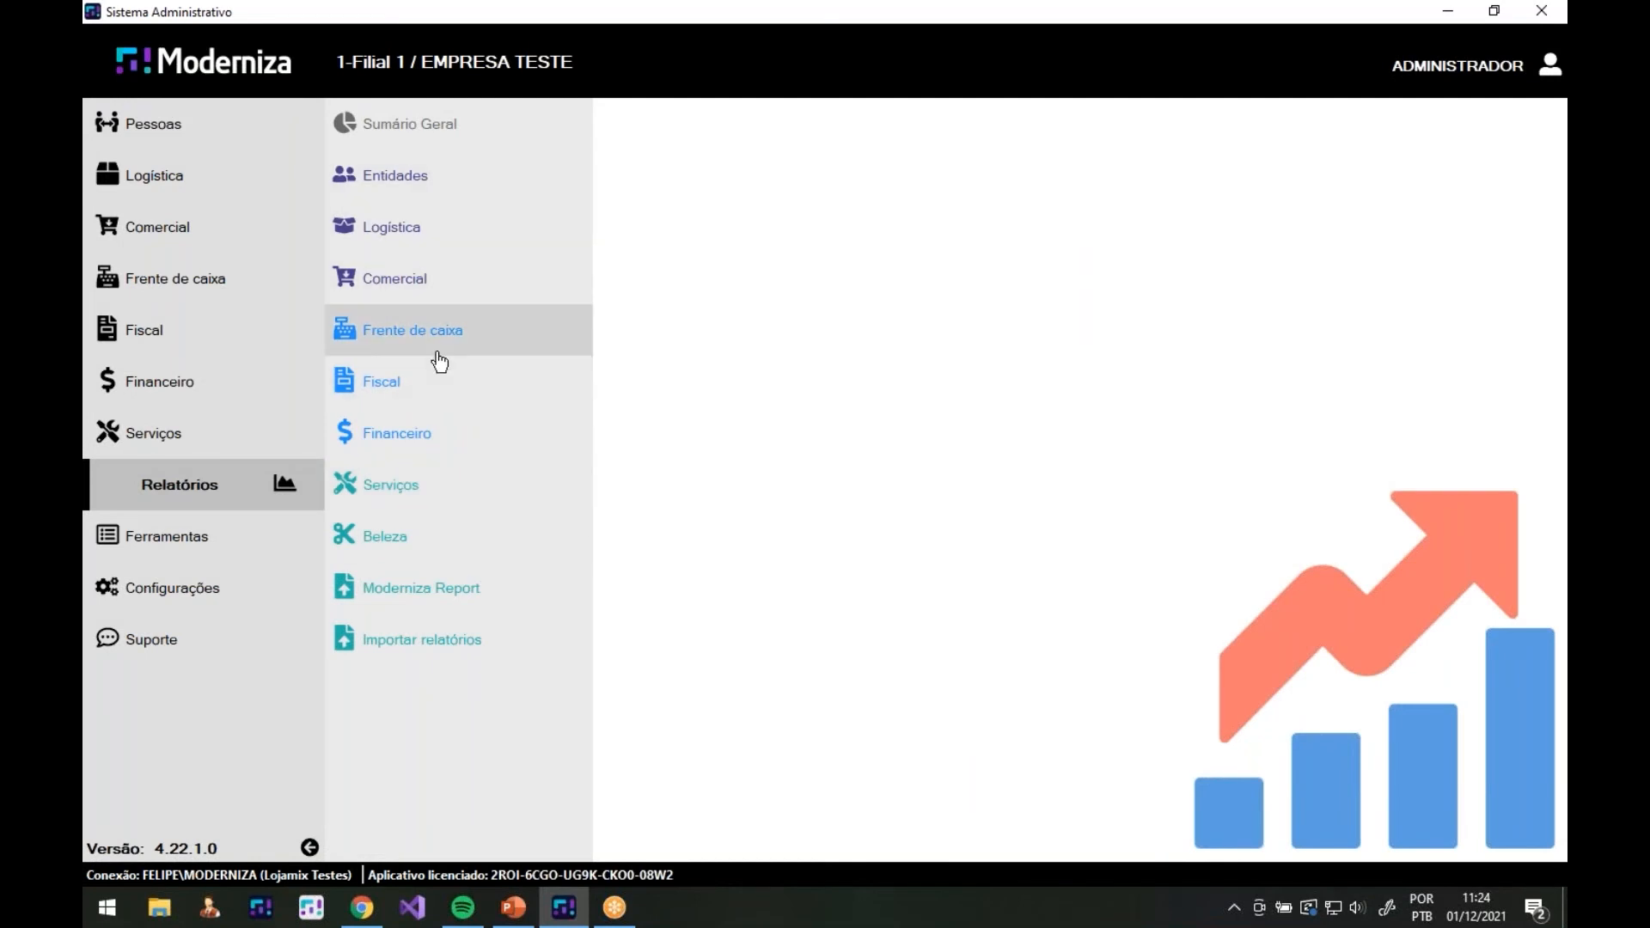
left_click(376, 442)
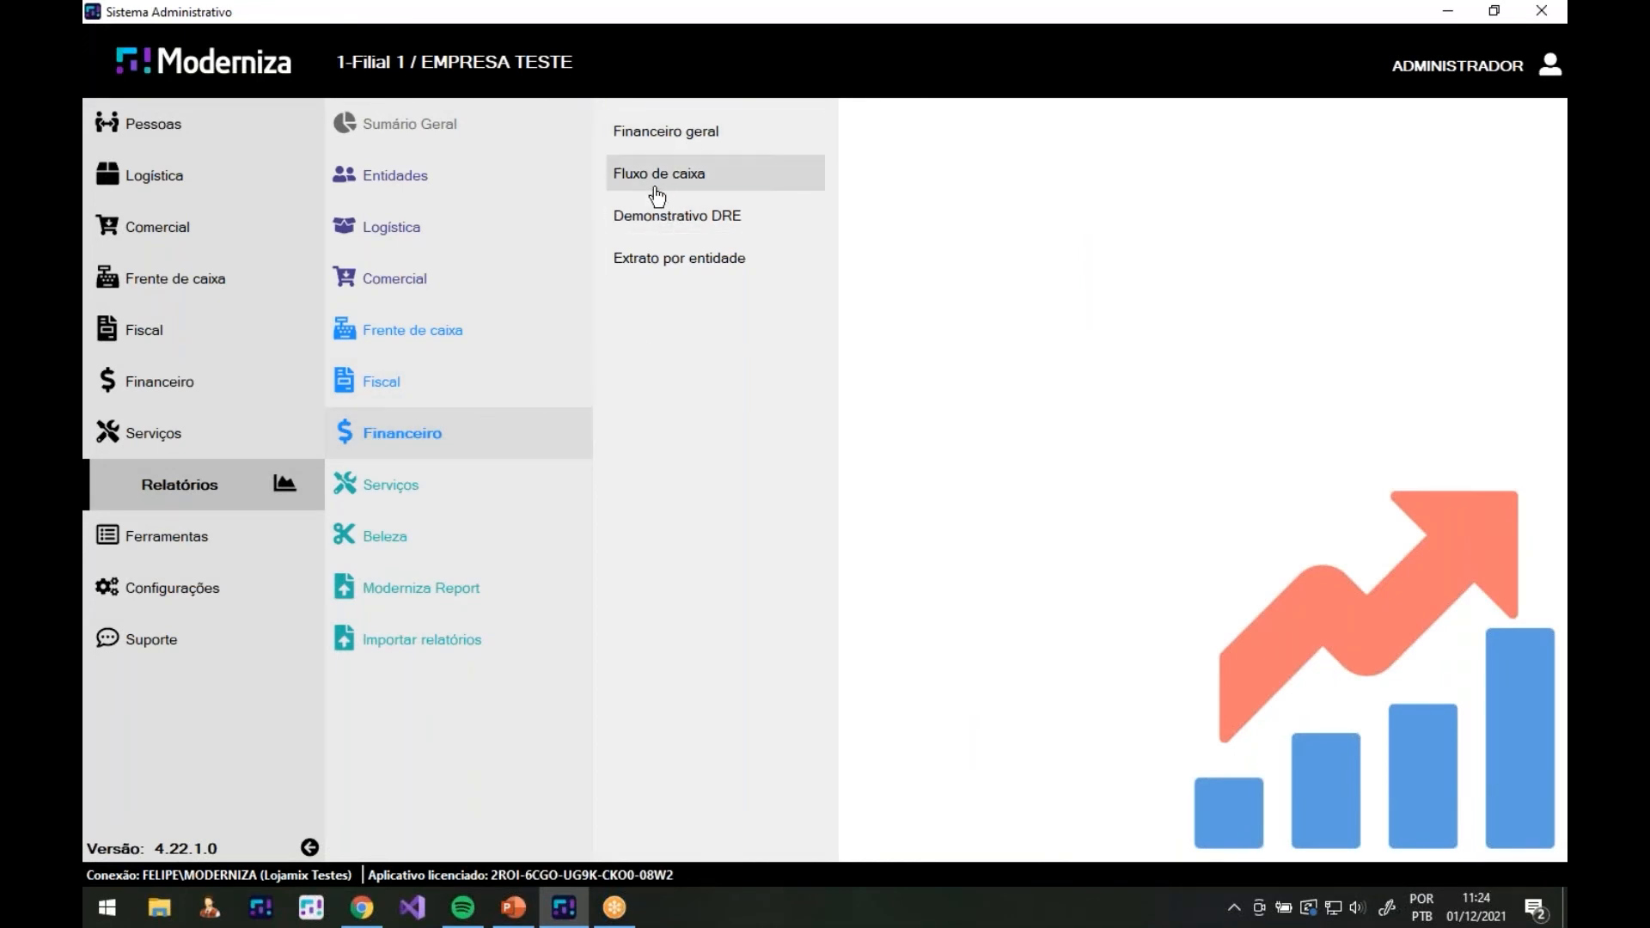
left_click(674, 151)
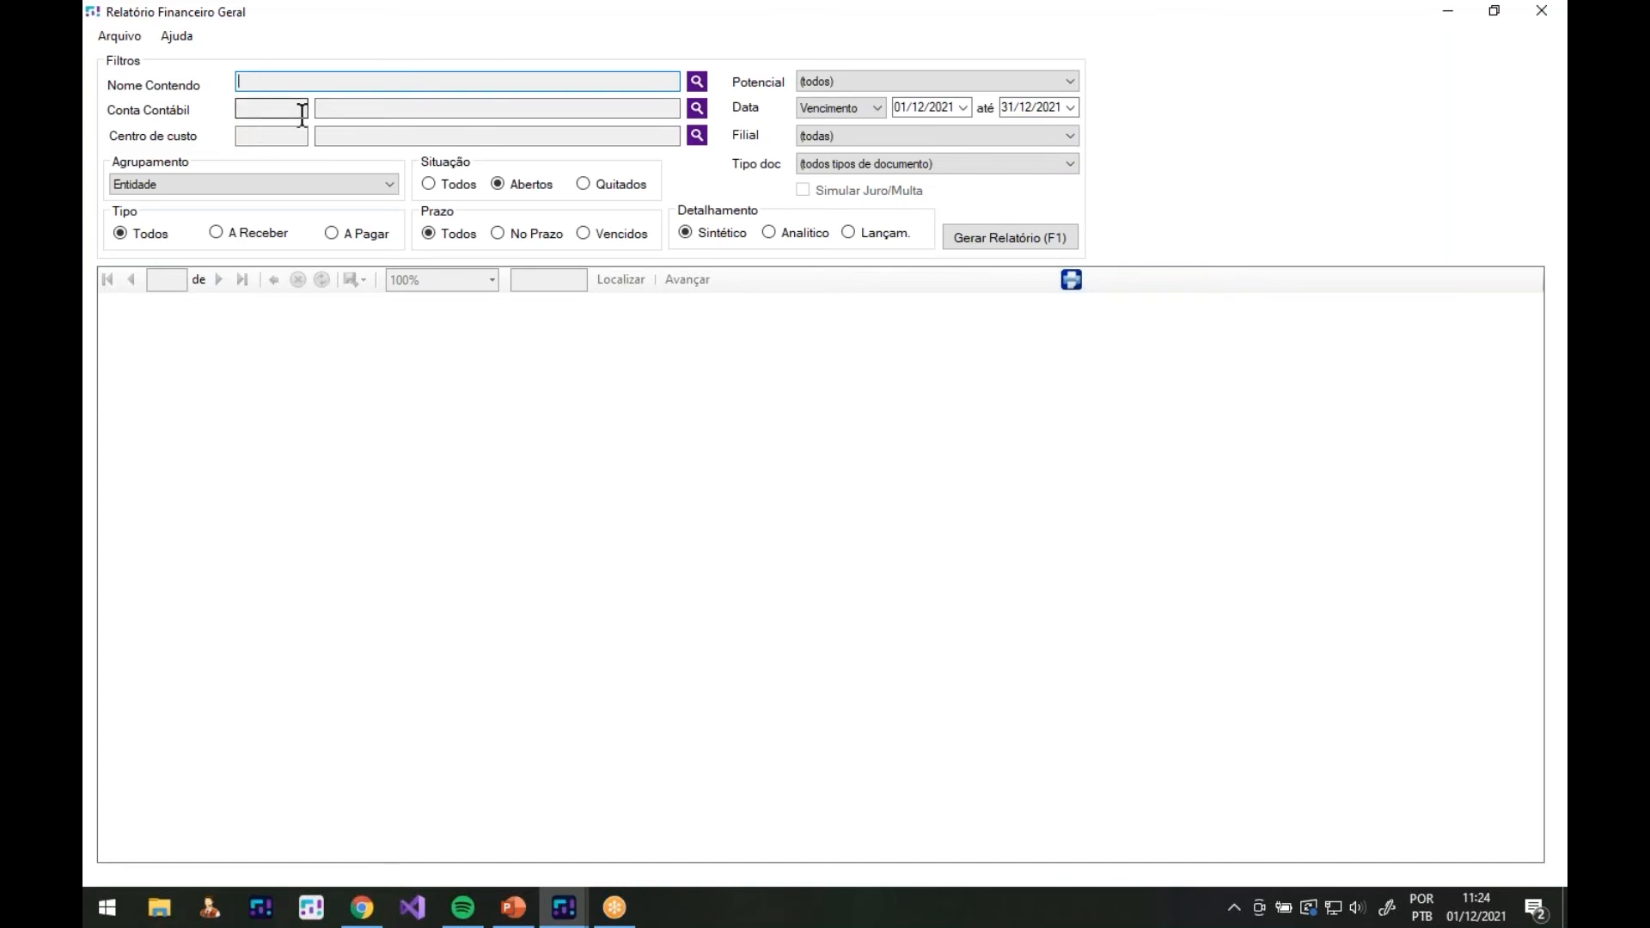
Review the options offered for the date type, Potencial and Agrupamento filters without changing them
left_click(808, 110)
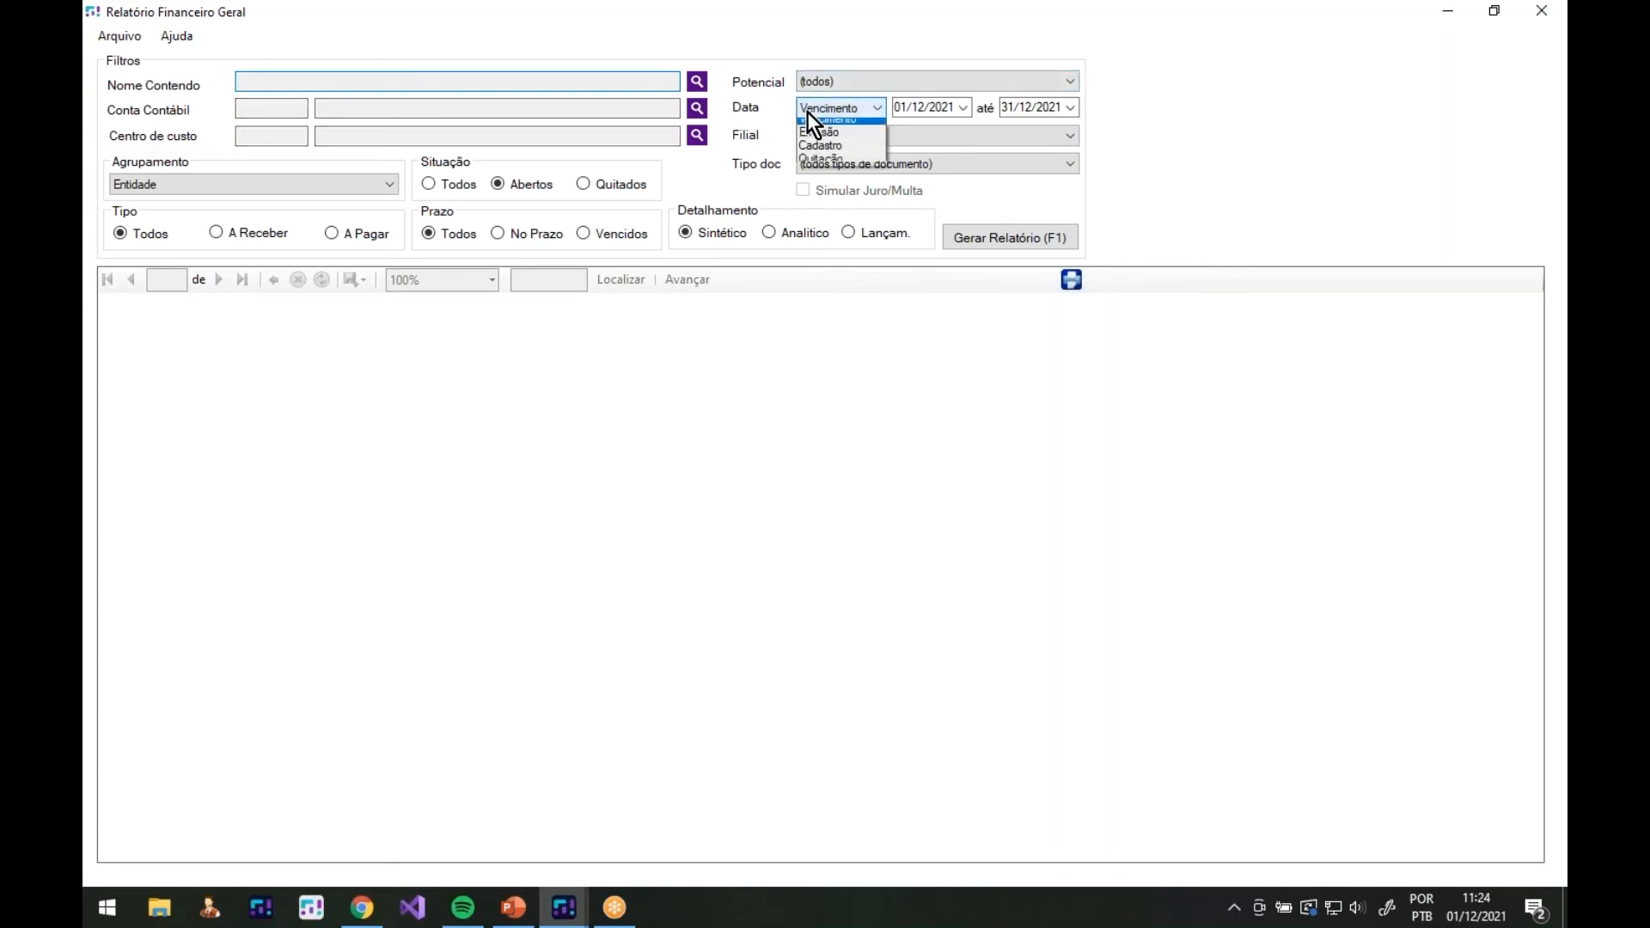
left_click(770, 110)
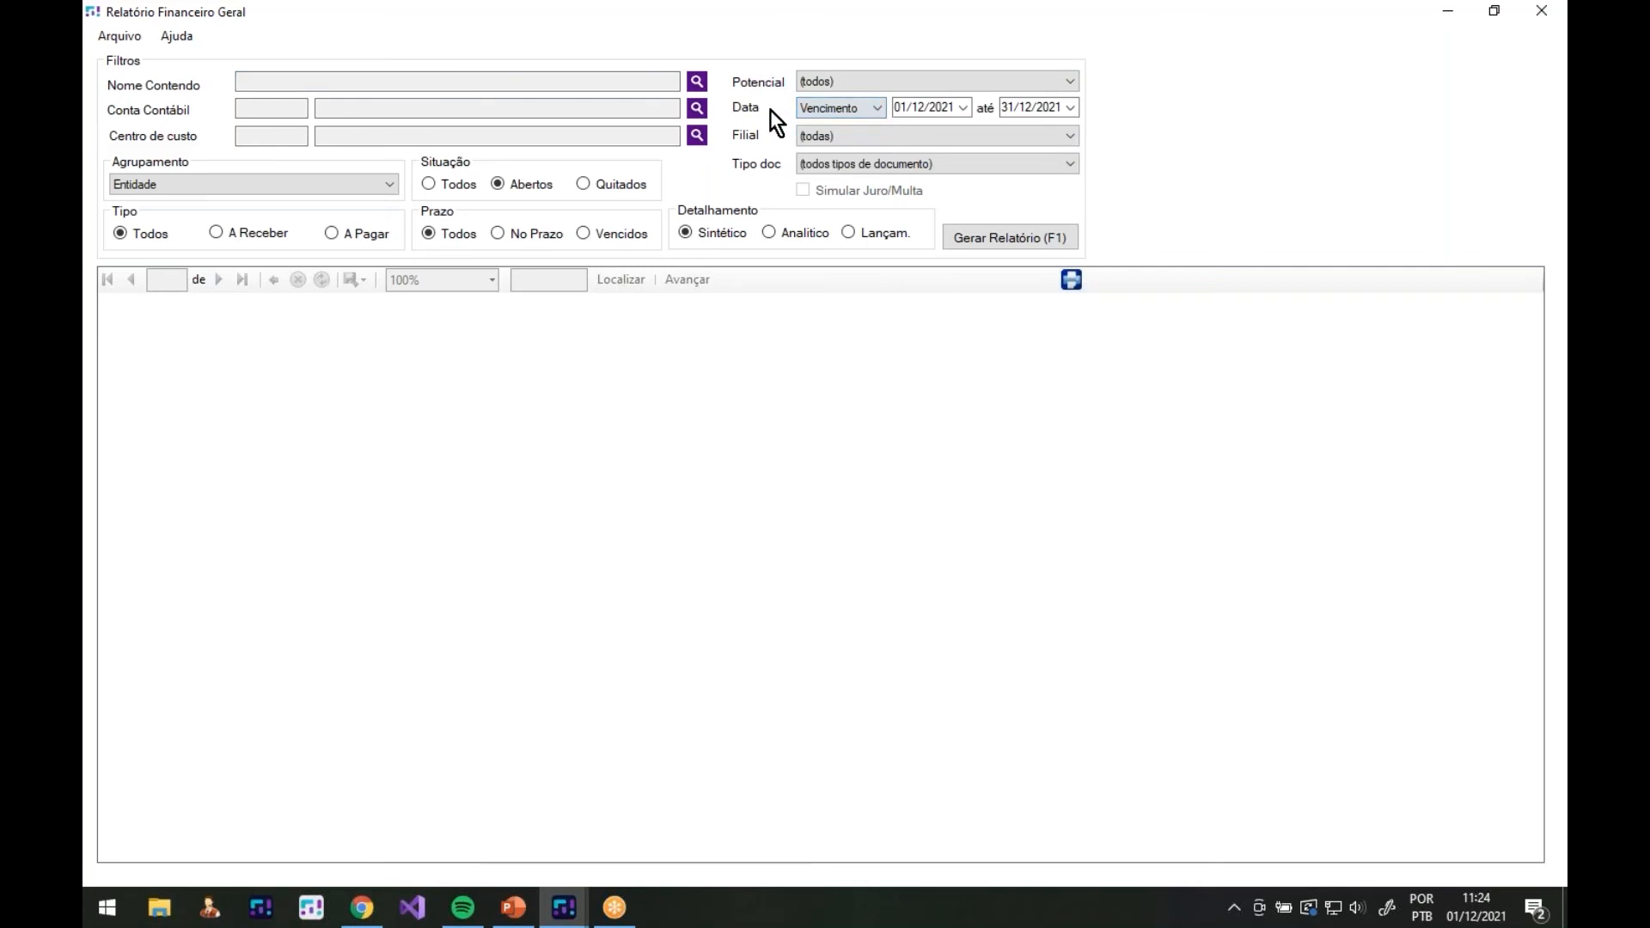
left_click(818, 82)
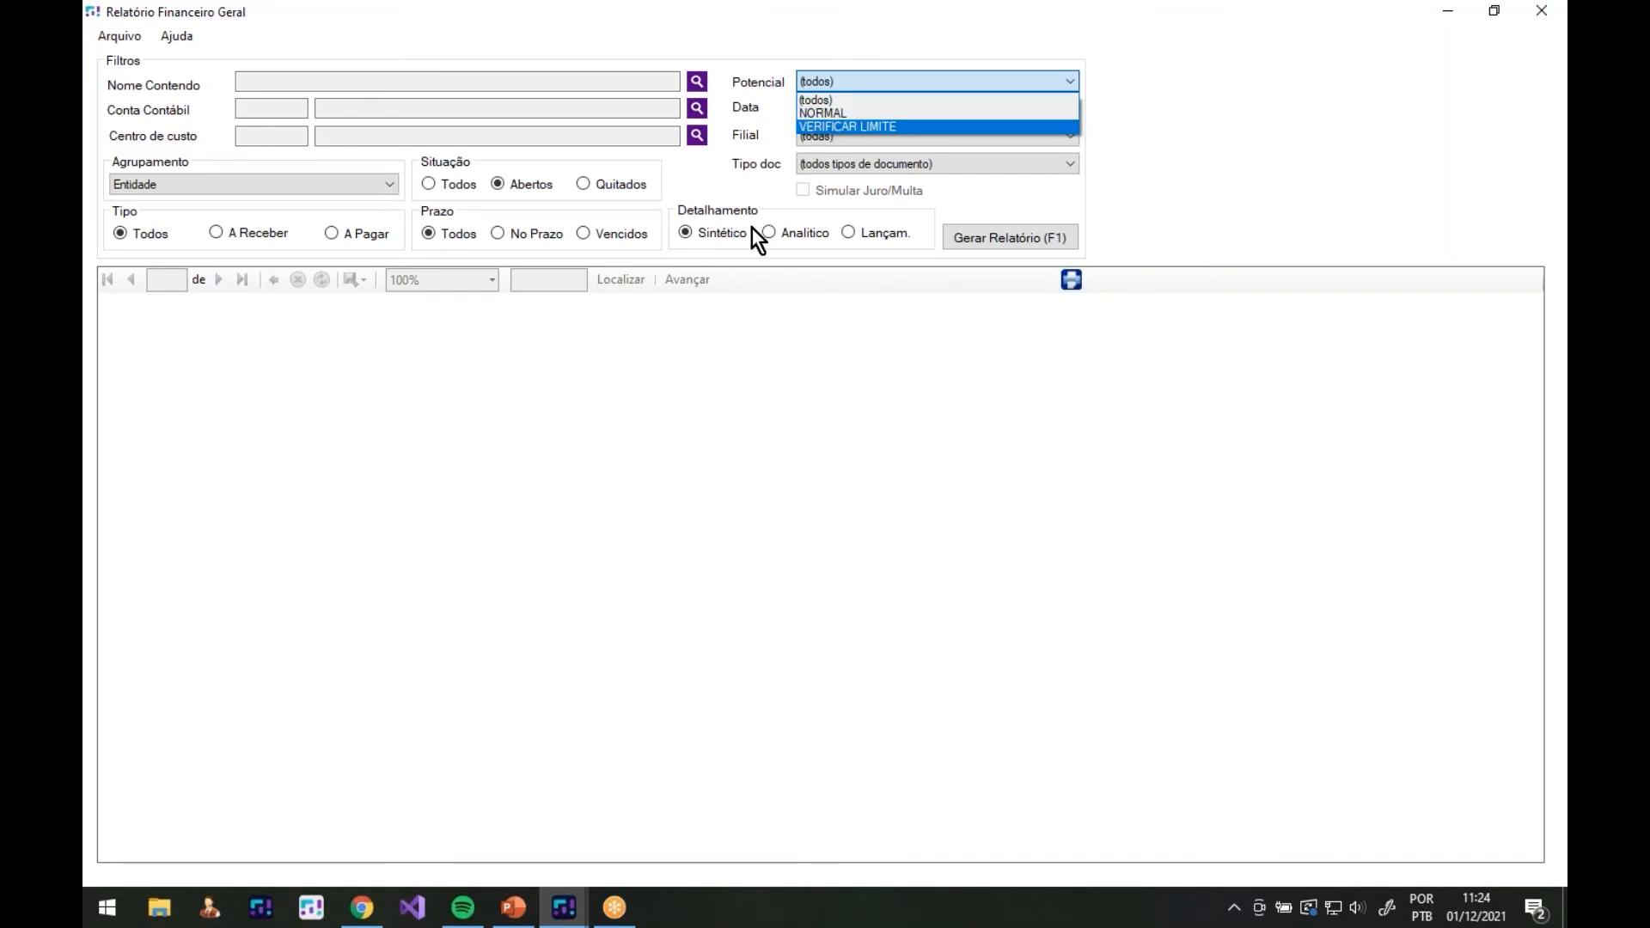
left_click(800, 140)
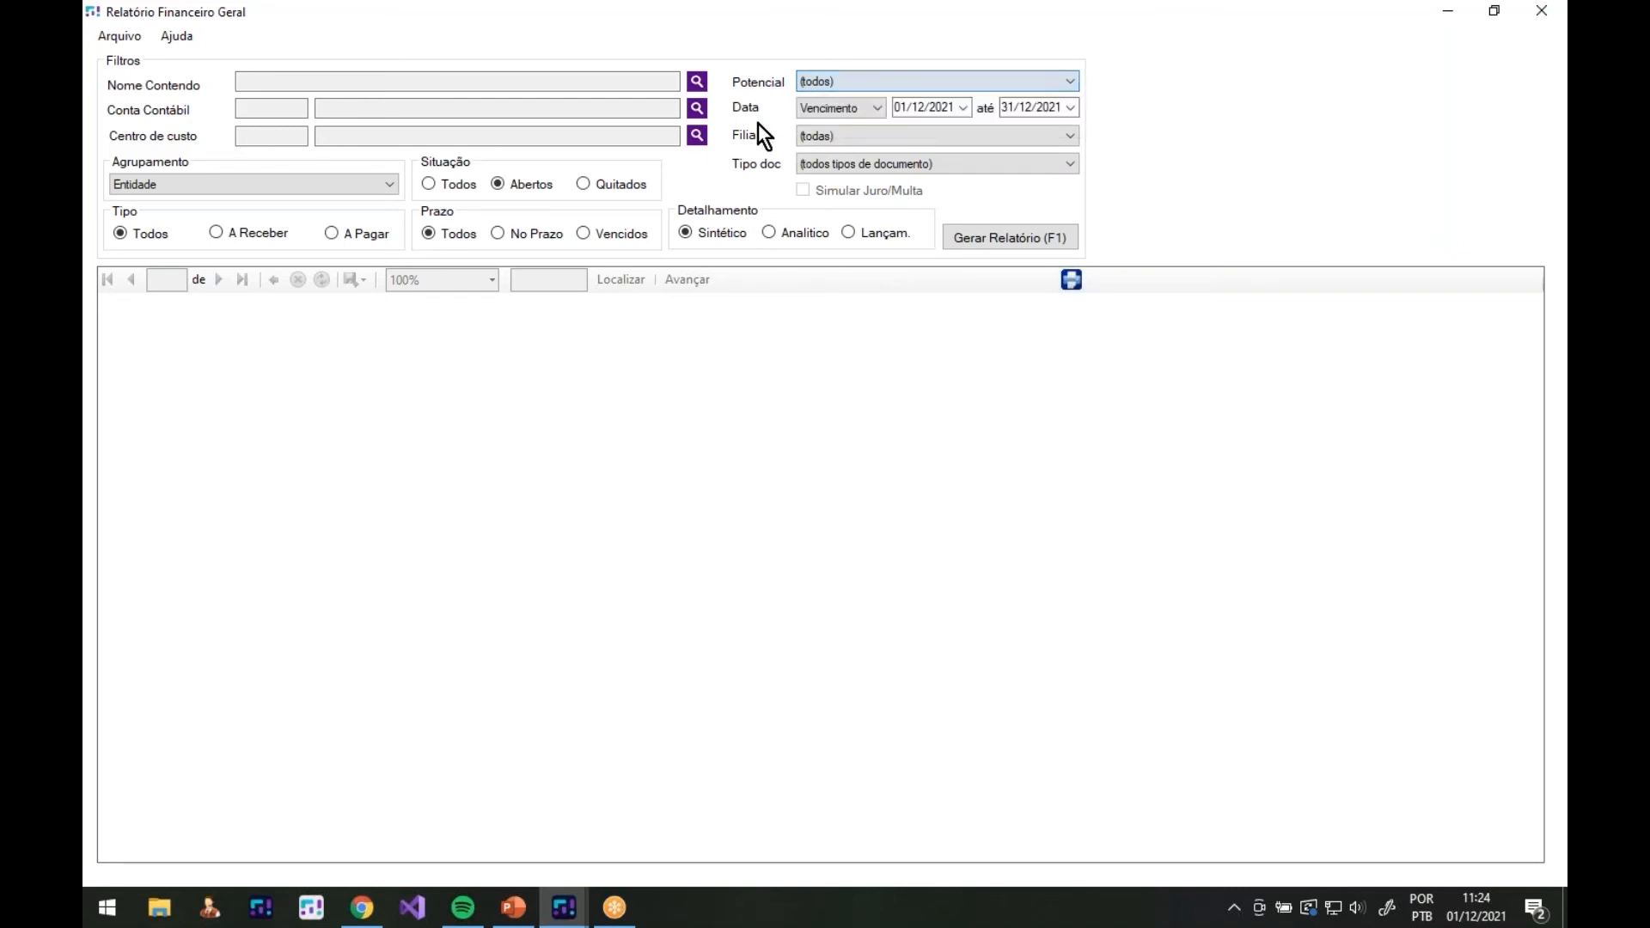
left_click(348, 185)
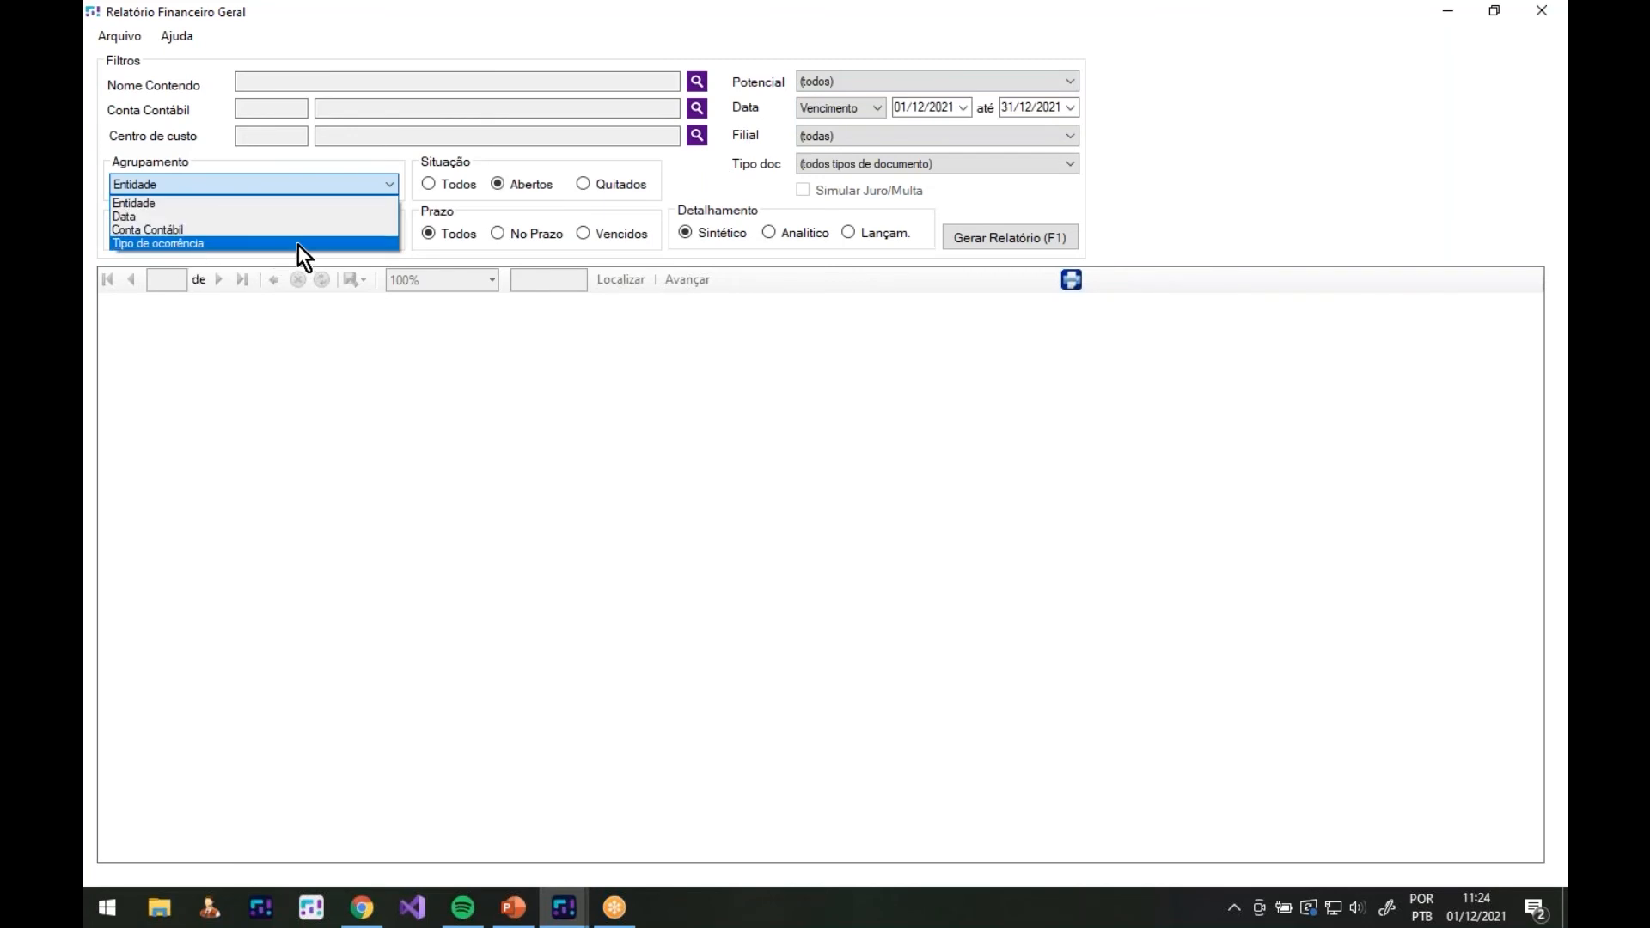
left_click(362, 319)
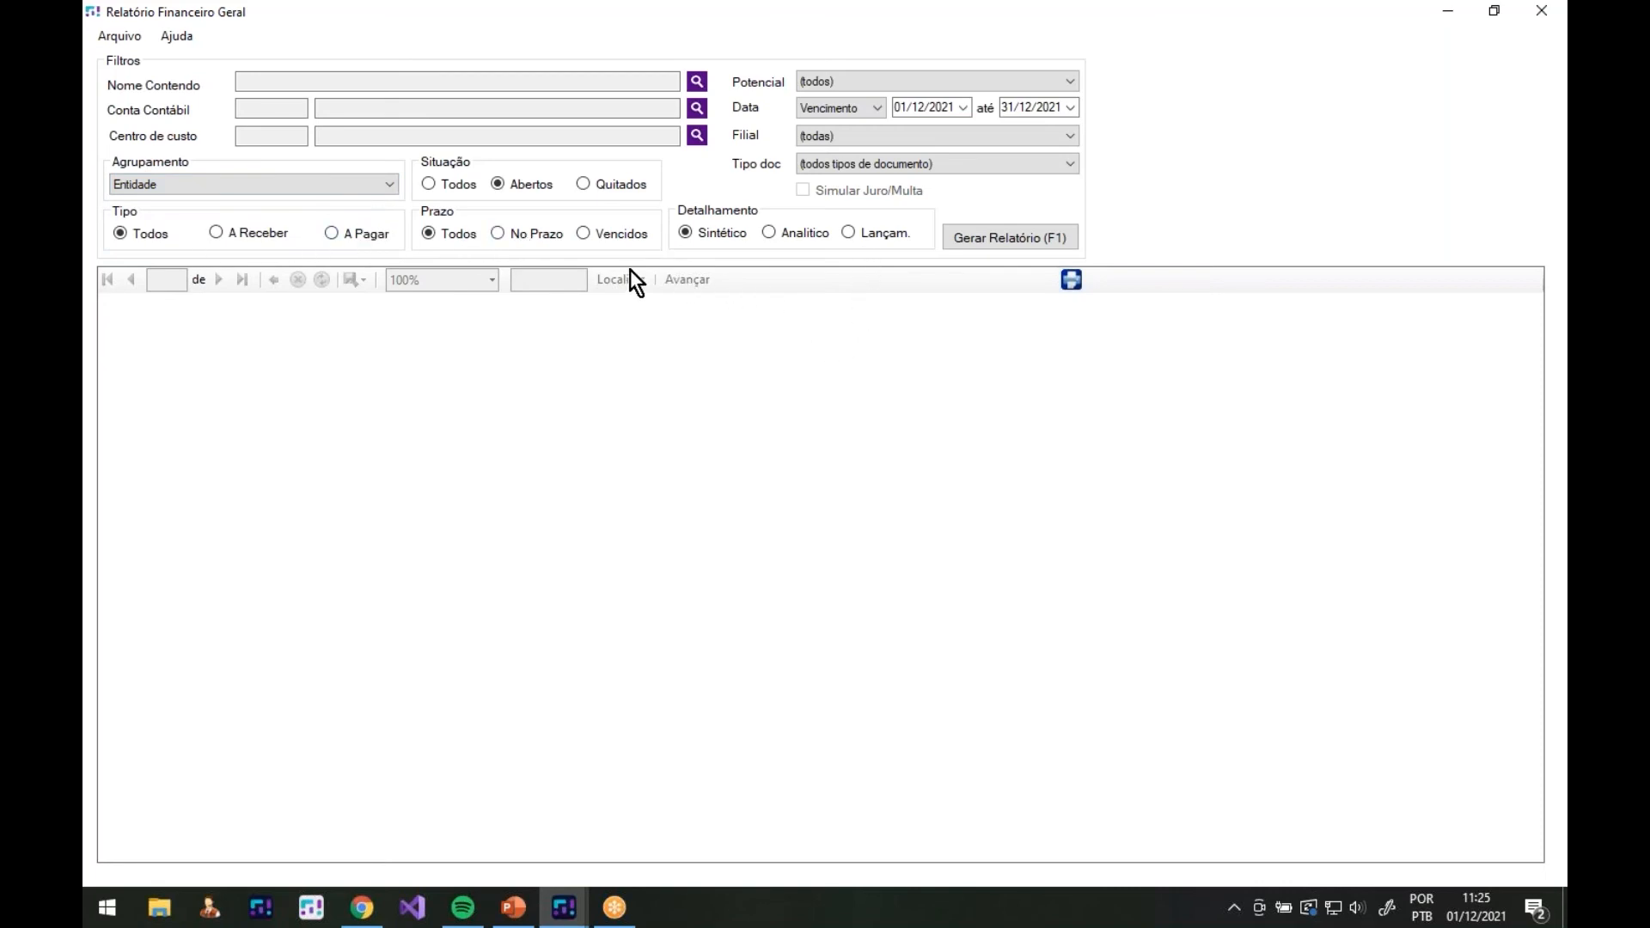
Set the start date to 01/05/2021, generate the Sintético report of open documents by Entidade, and examine it down to the totals
left_click(922, 108)
type("05")
left_click(1017, 245)
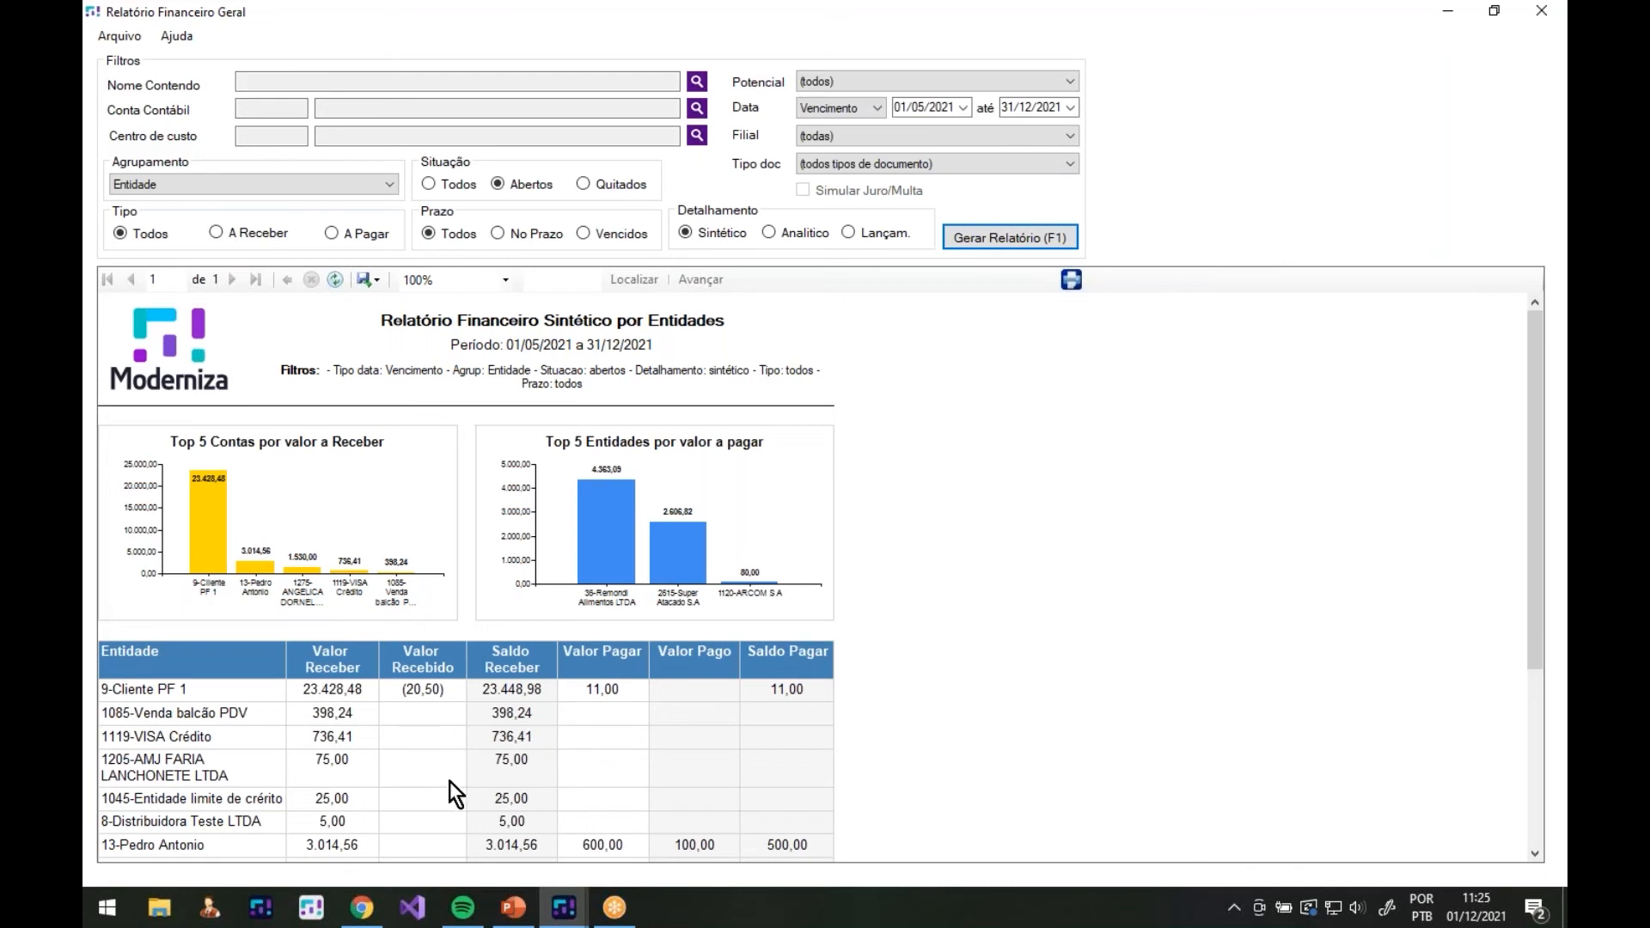
scroll(429, 685, "down", 3)
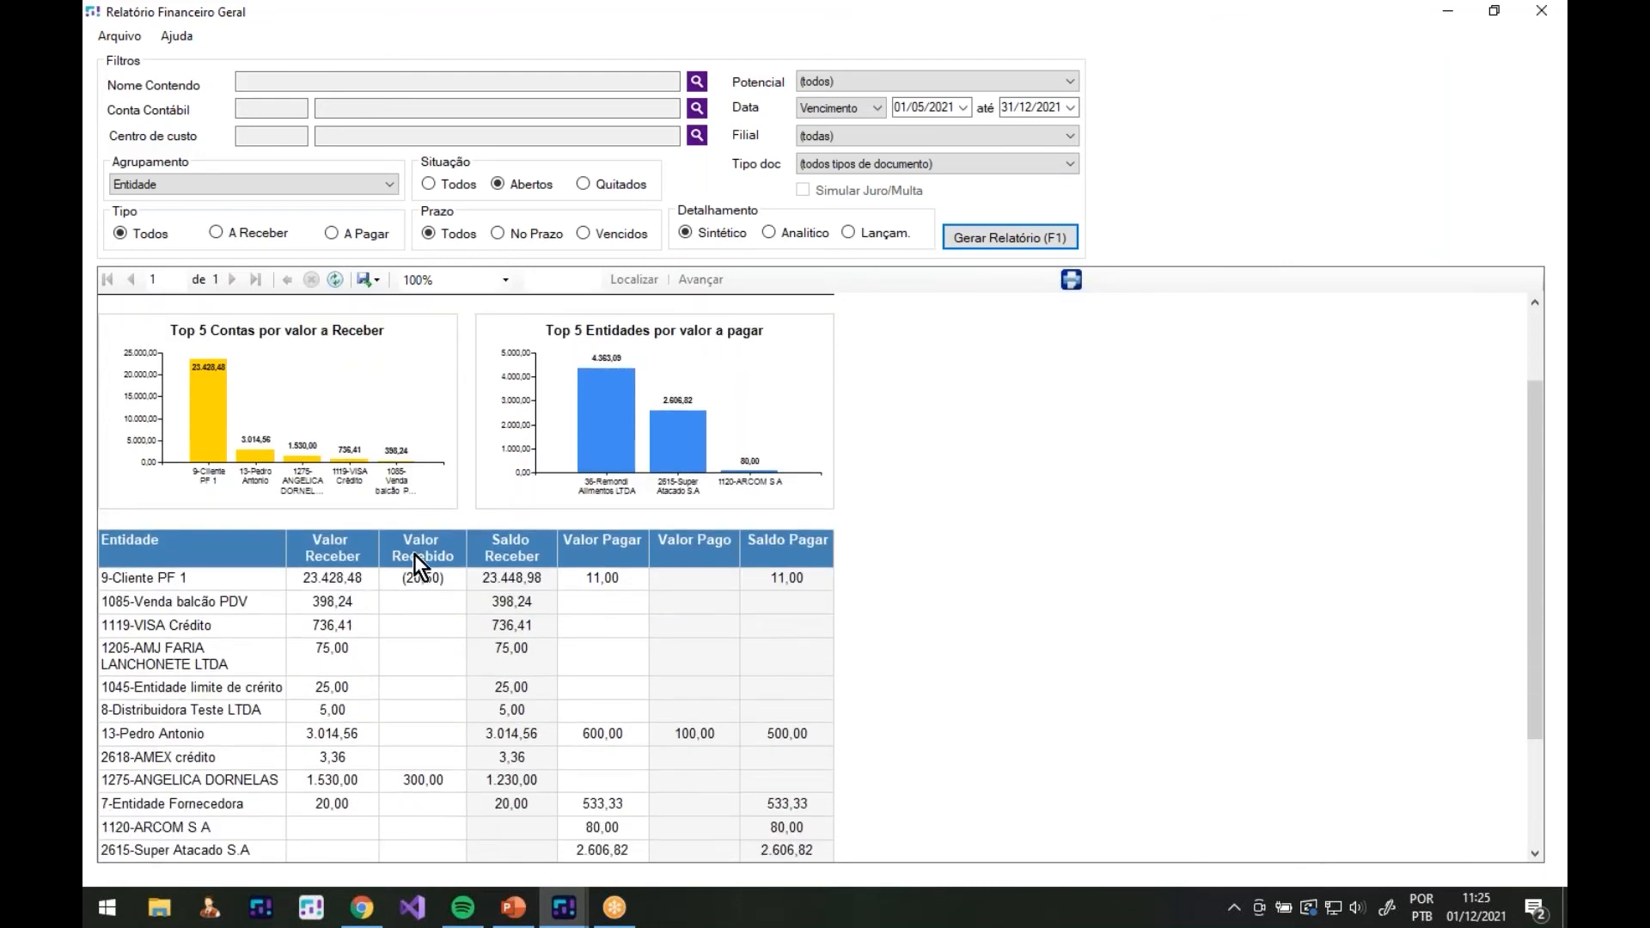
scroll(653, 608, "down", 3)
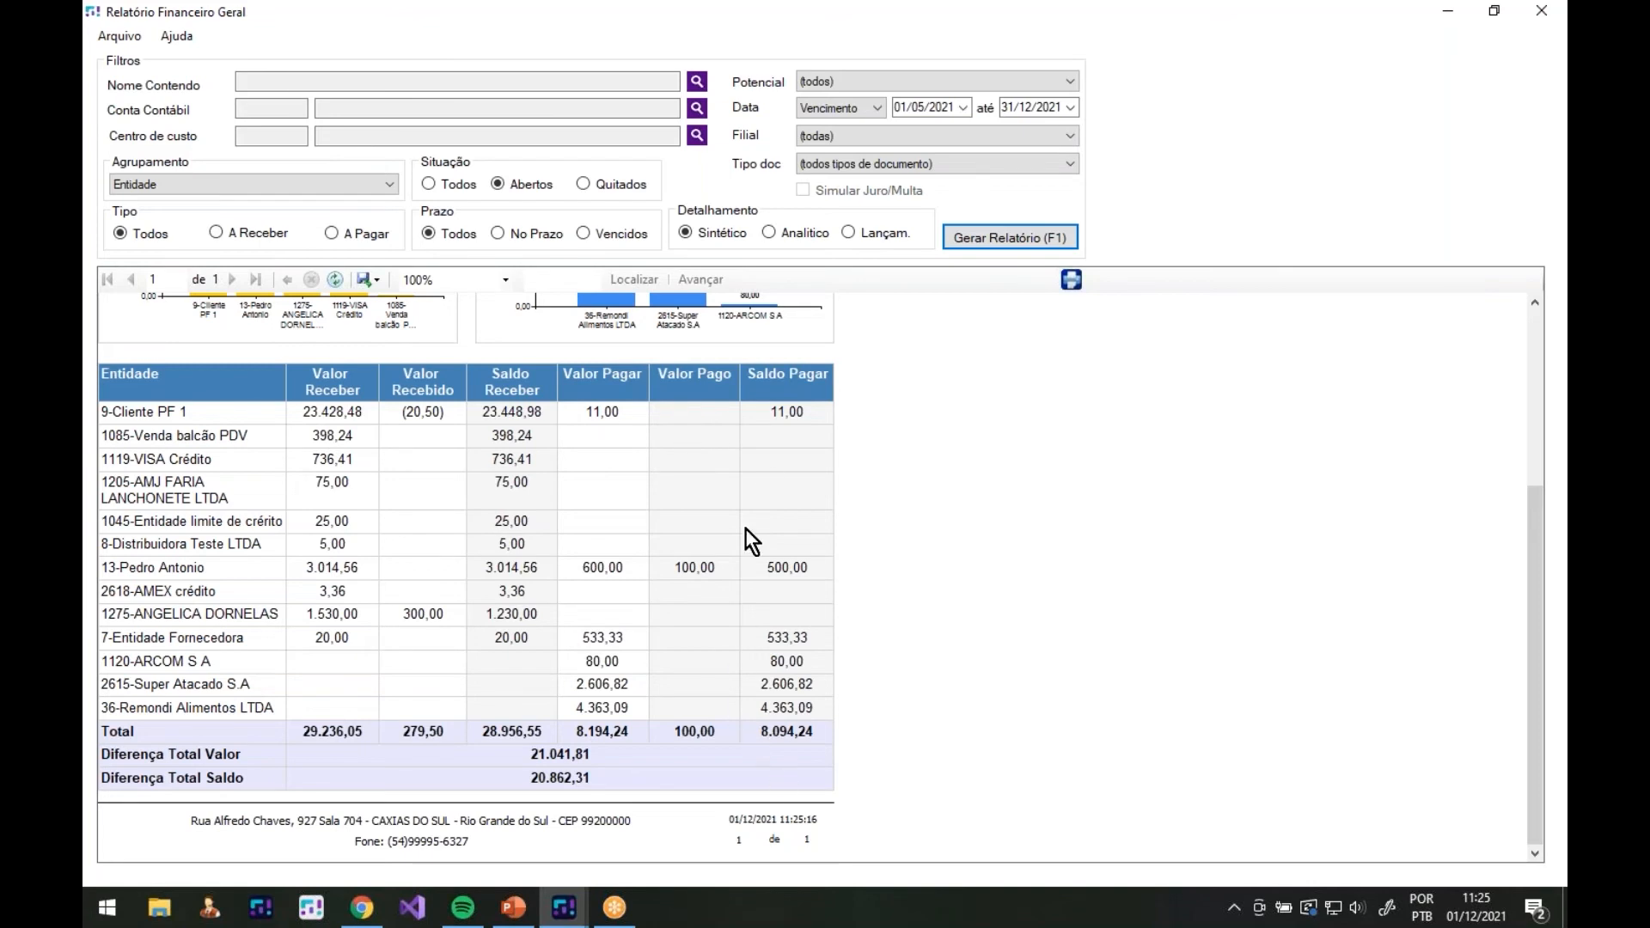
Generate the report with Analítico detail, review its entries by entity, and regenerate it for A Pagar documents only
left_click(975, 240)
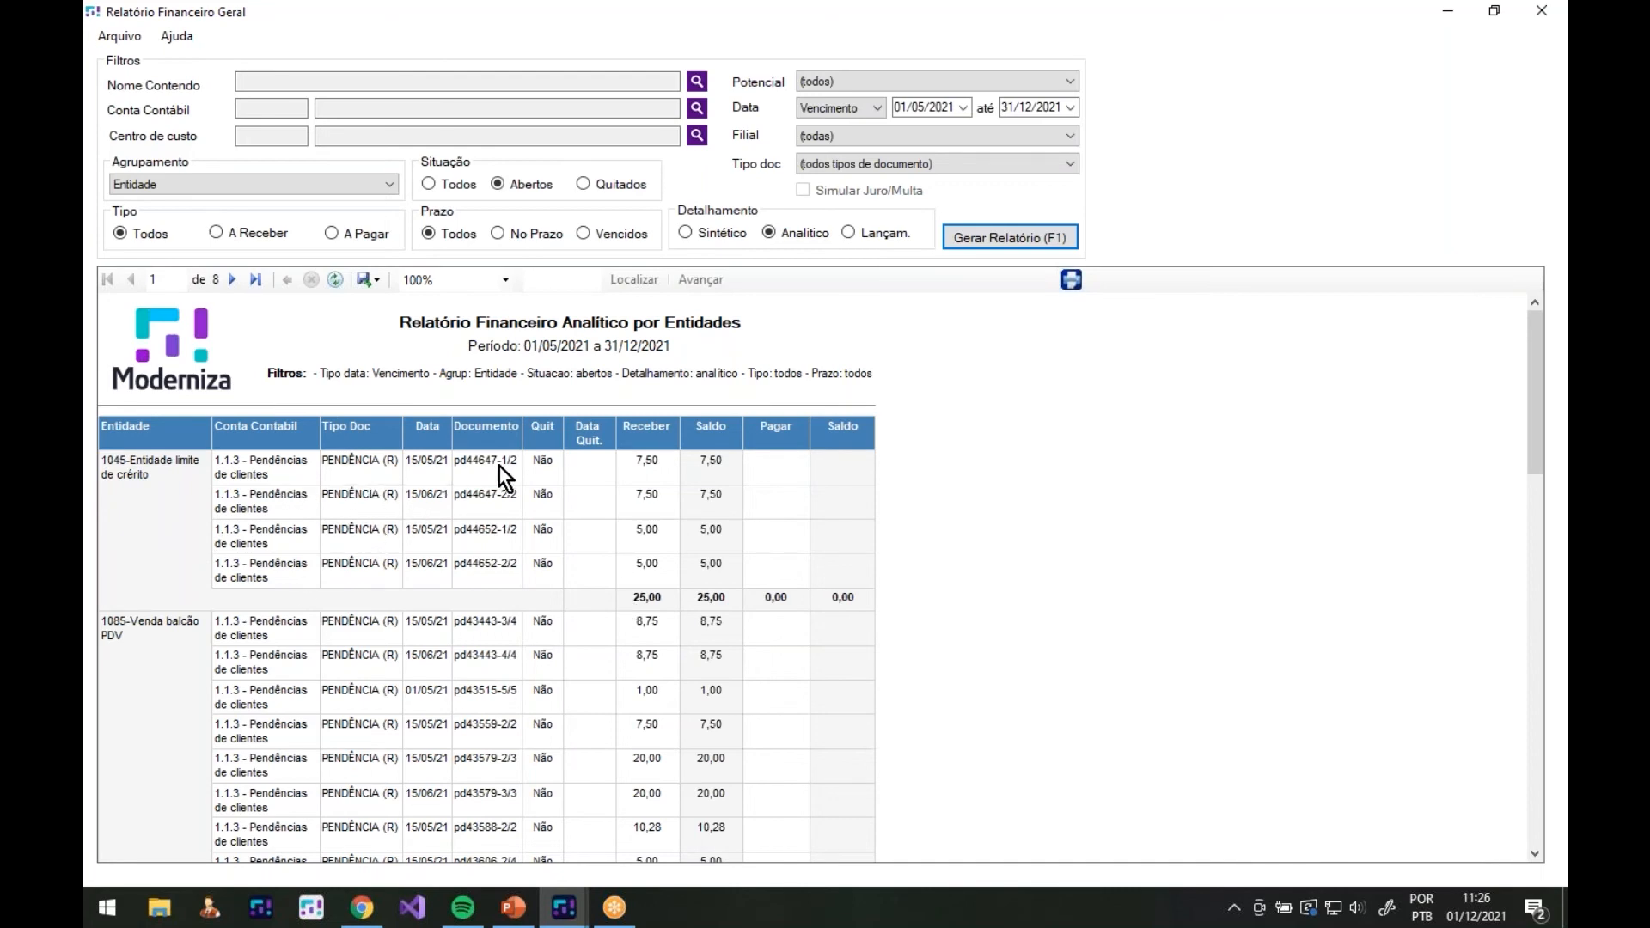
scroll(251, 555, "down", 3)
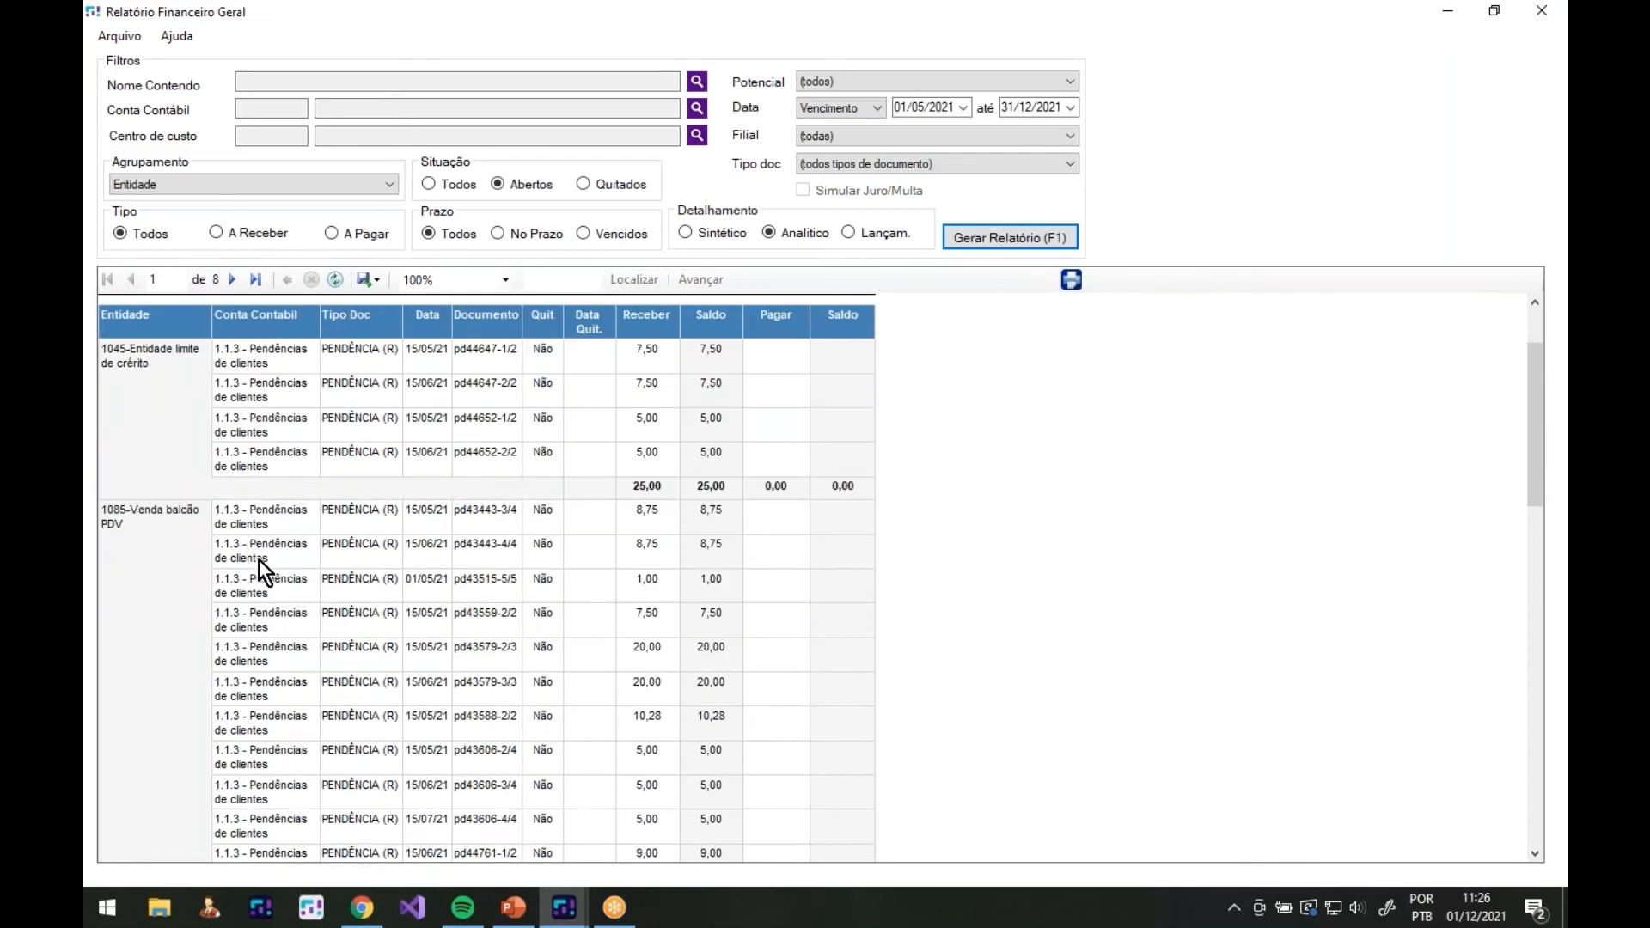
scroll(286, 565, "up", 3)
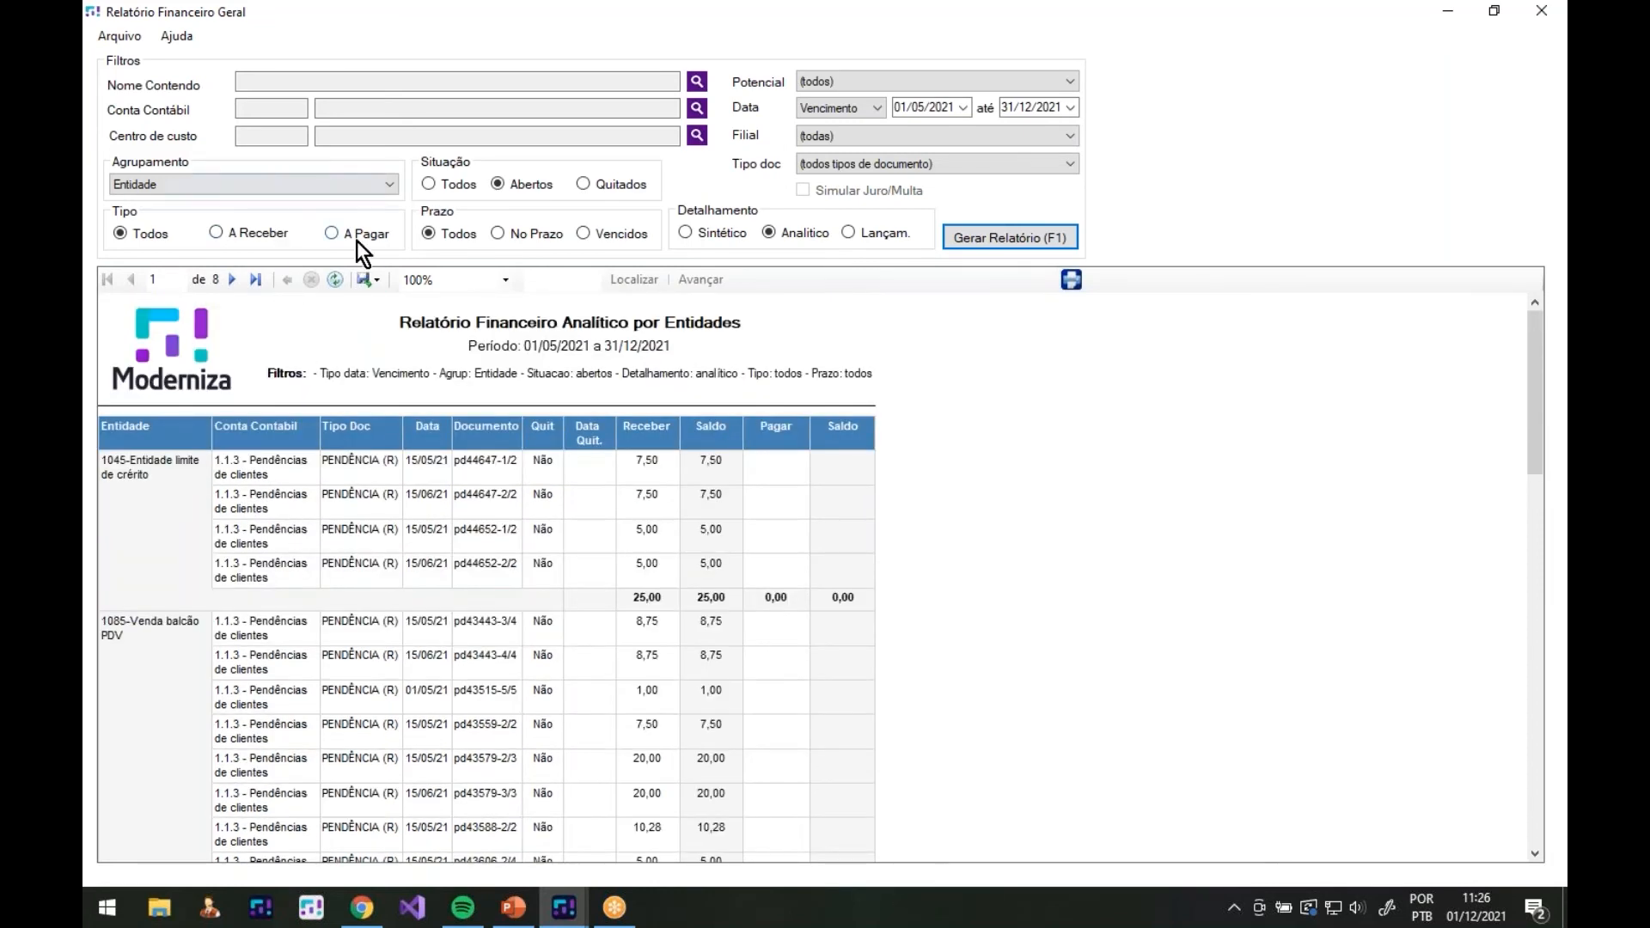
key("F1")
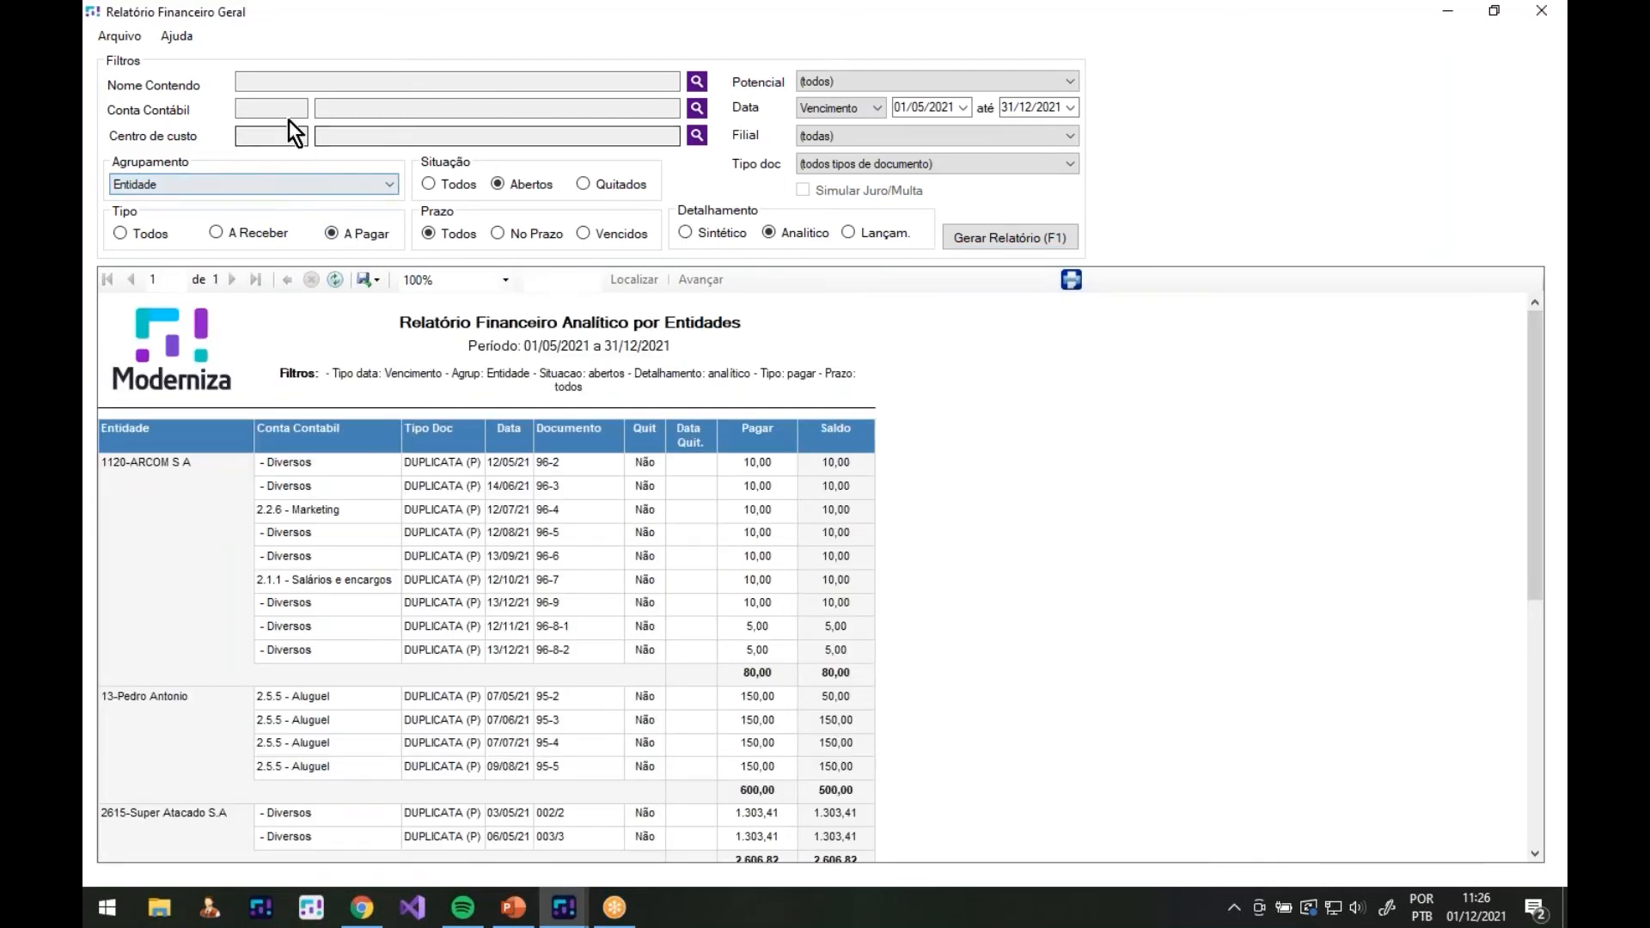
Find the Aluguel account with the search text "alug", apply it as the Conta Contábil filter, and regenerate the report
left_click(696, 107)
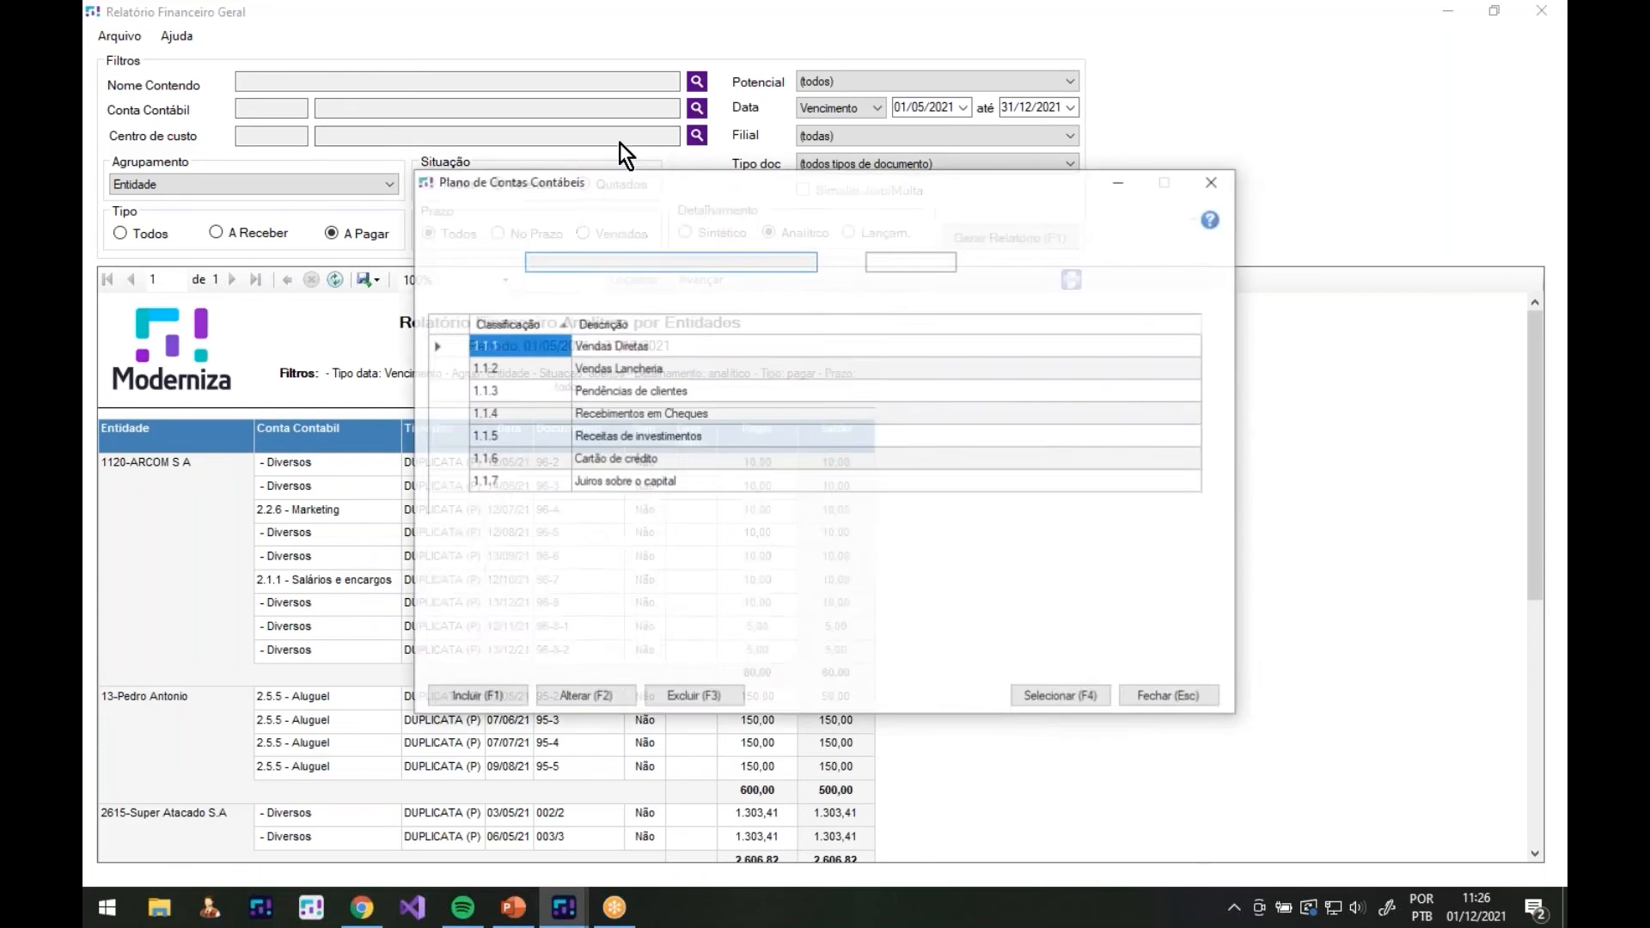
type("alug")
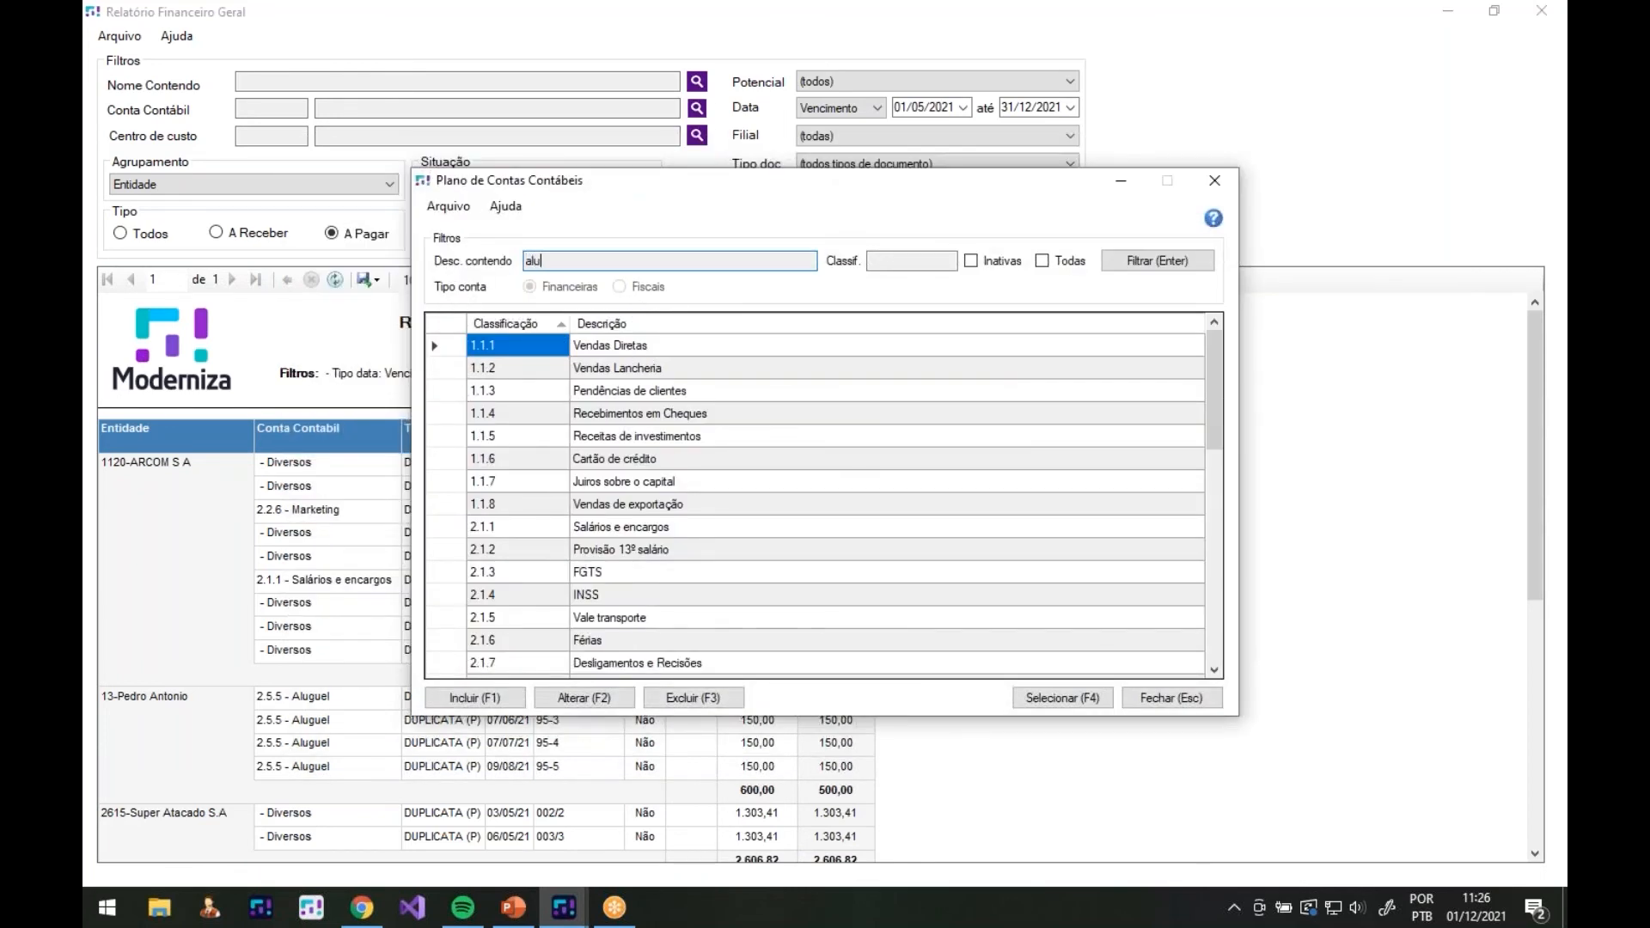
key("Tab")
key("F1")
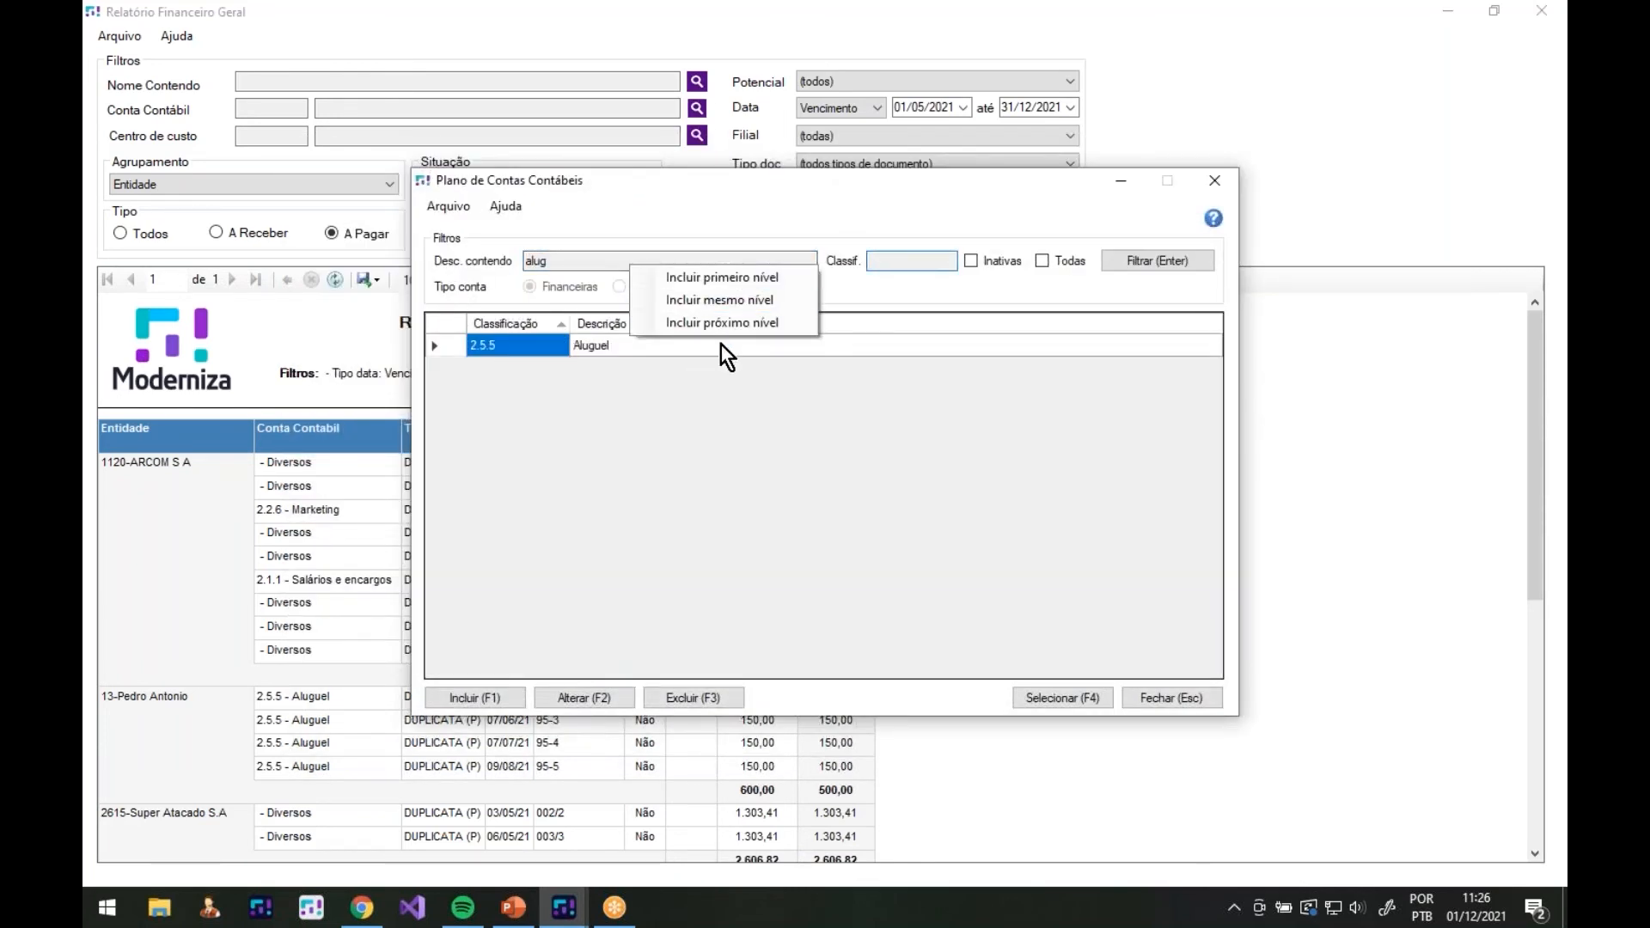
left_click(904, 427)
key("F4")
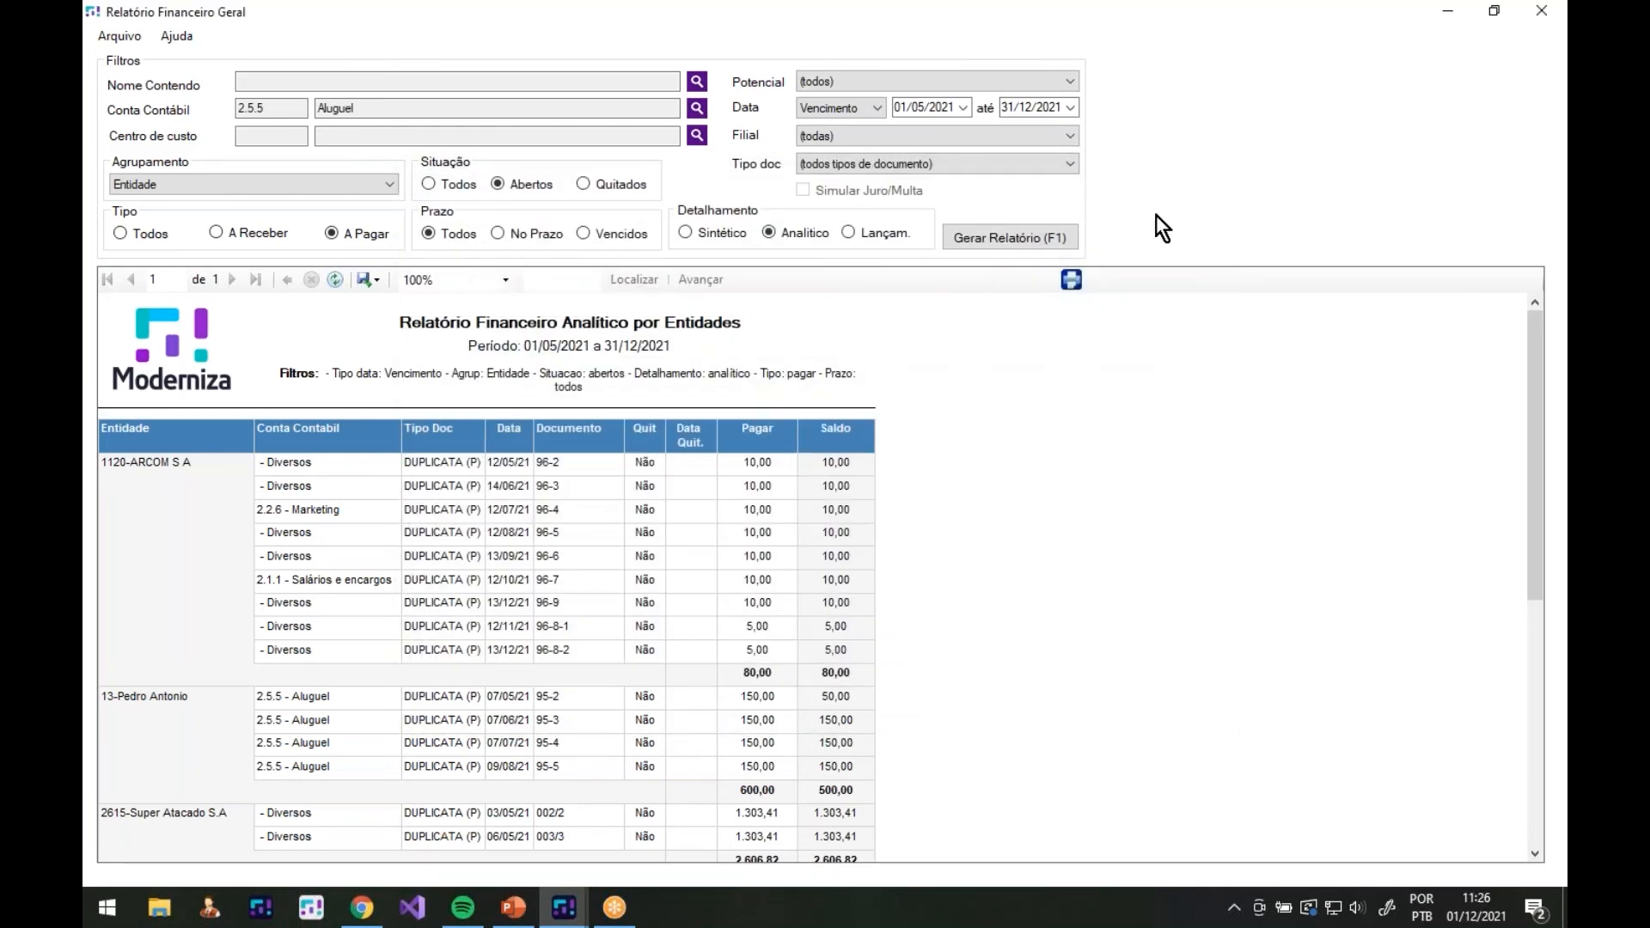
left_click(1064, 239)
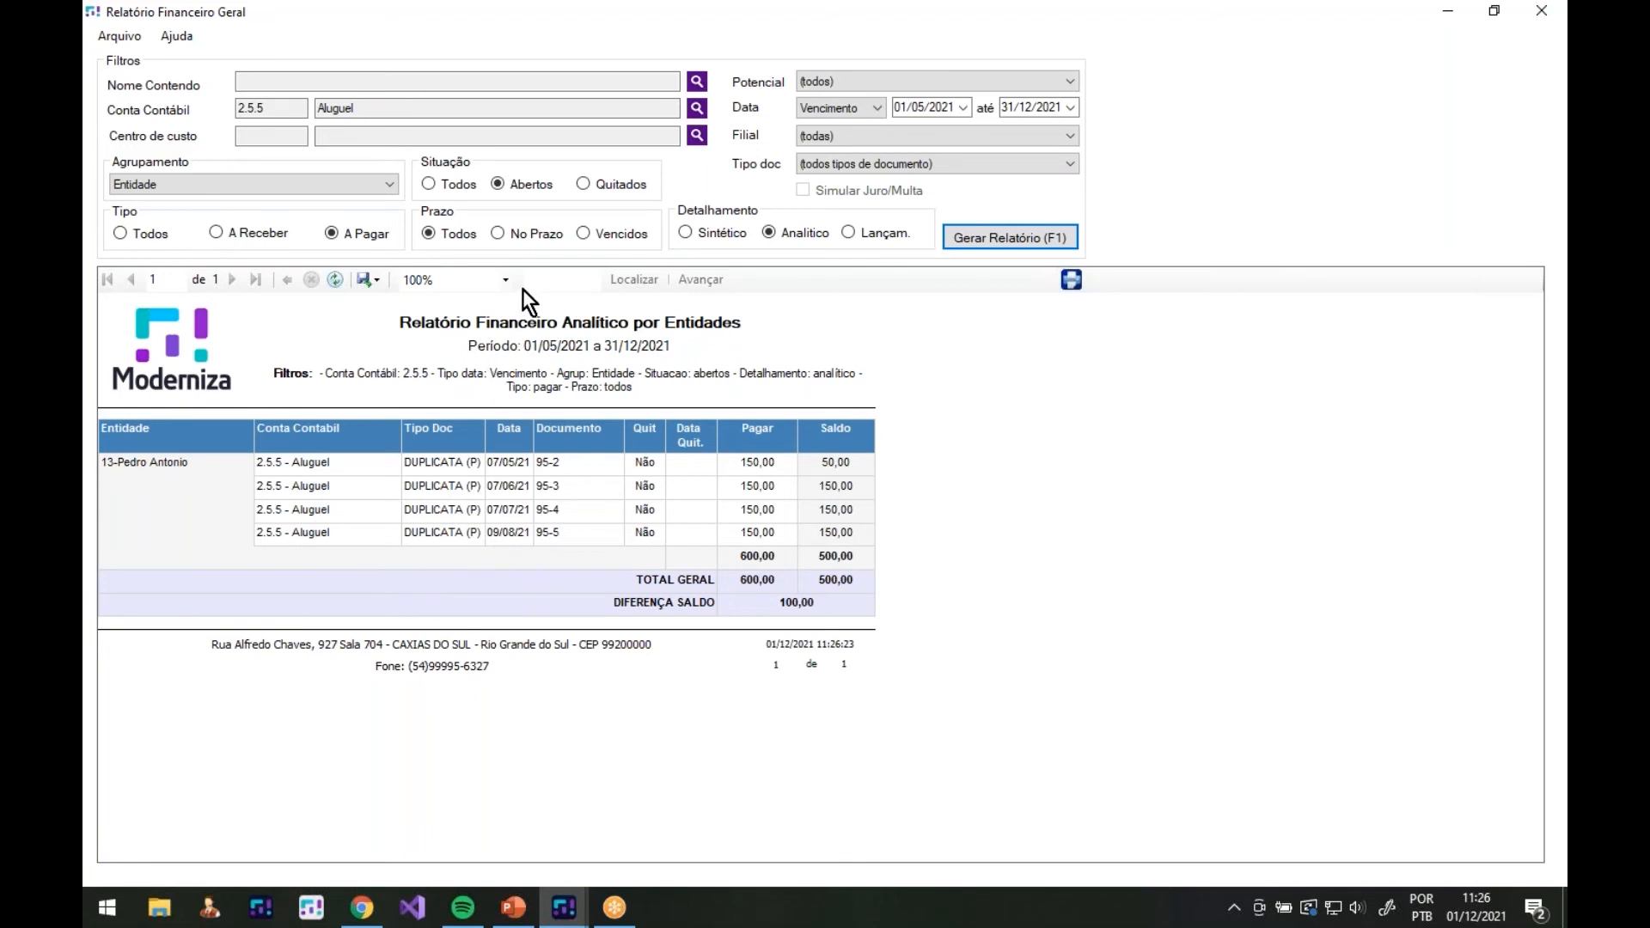
Set Situação to Todos, clear the Conta Contábil filter, regenerate the payables report, and review its accounts by entity
left_click(636, 188)
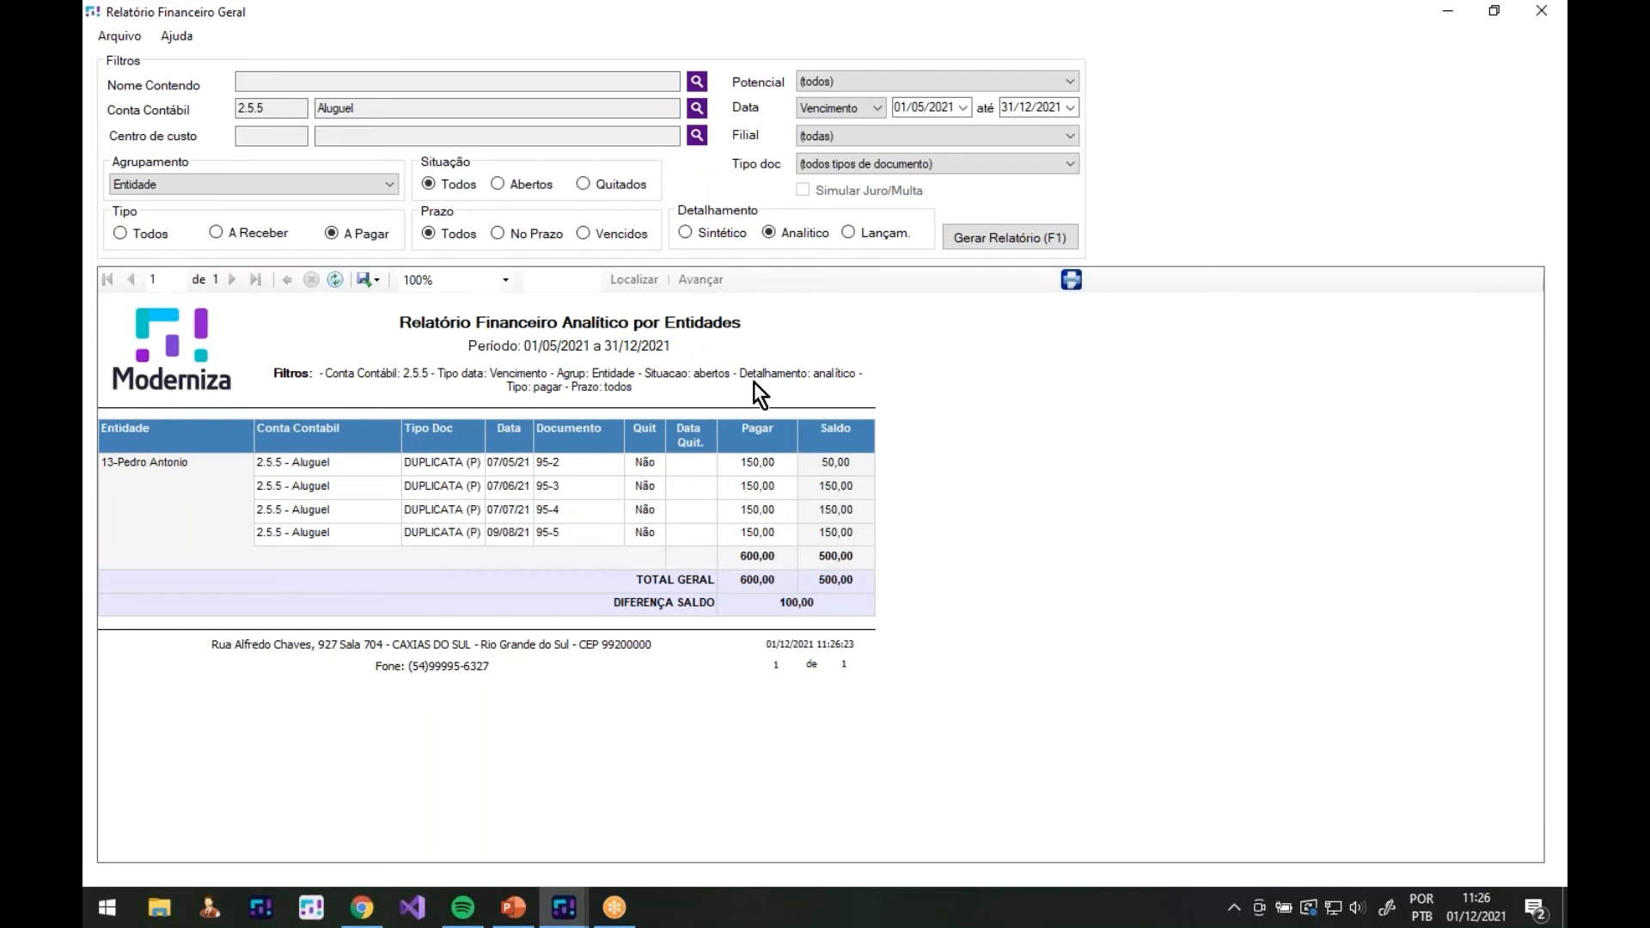
left_click(276, 109)
left_click(276, 109)
left_click_drag(279, 110, 135, 110)
key("Delete")
left_click(1013, 235)
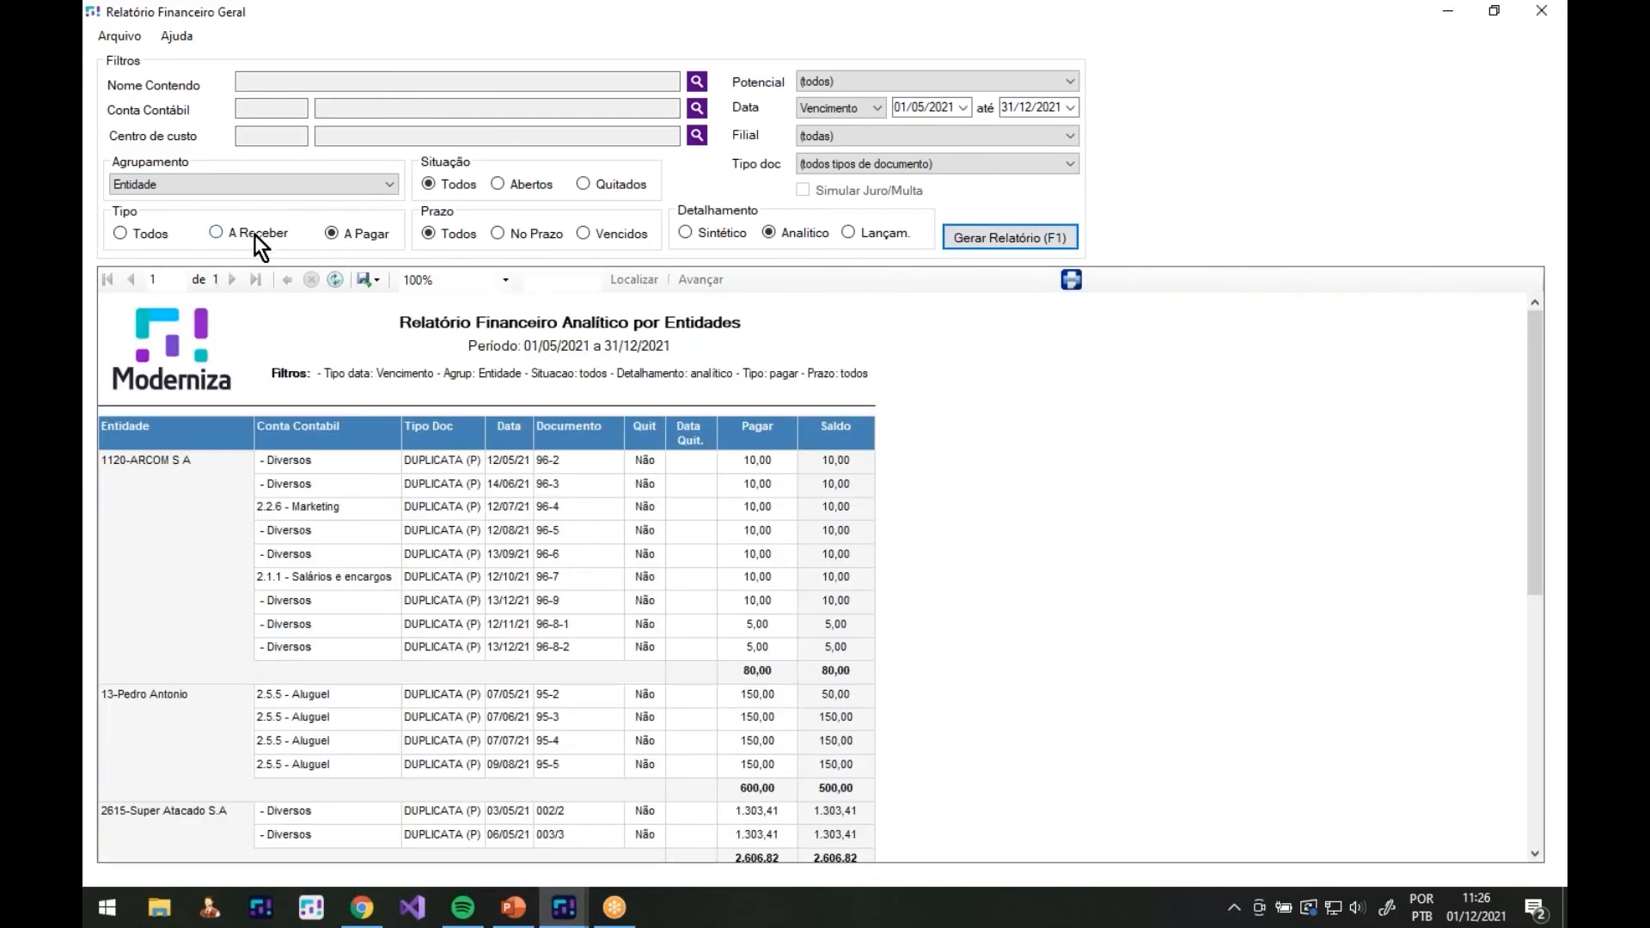
scroll(286, 518, "down", 2)
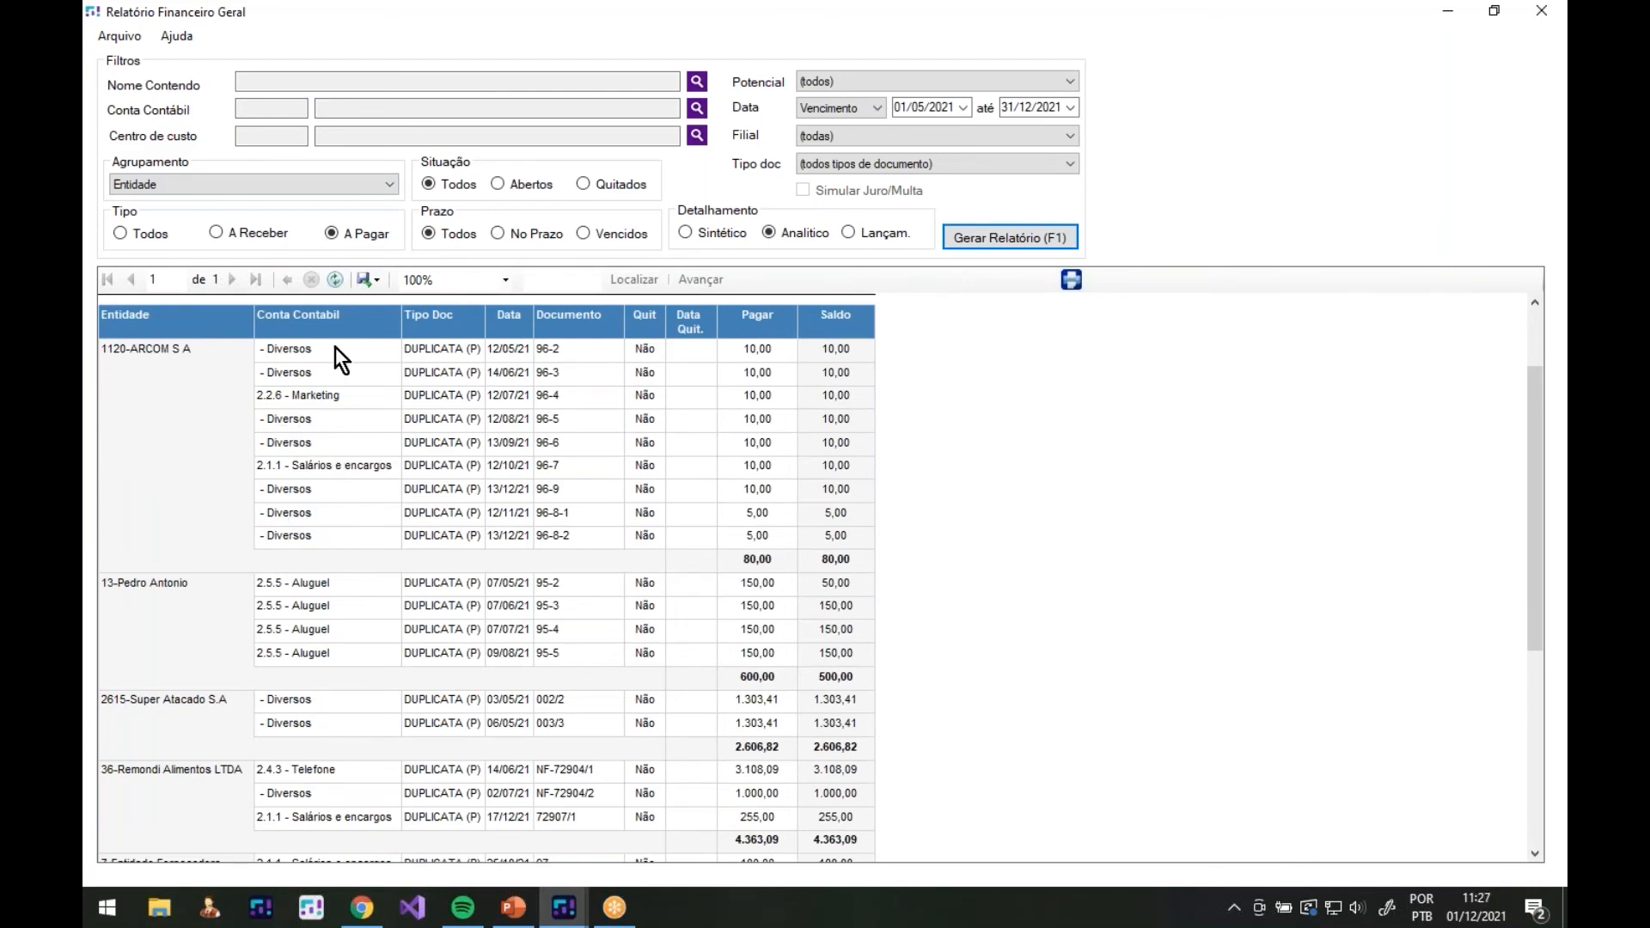
scroll(978, 452, "up", 2)
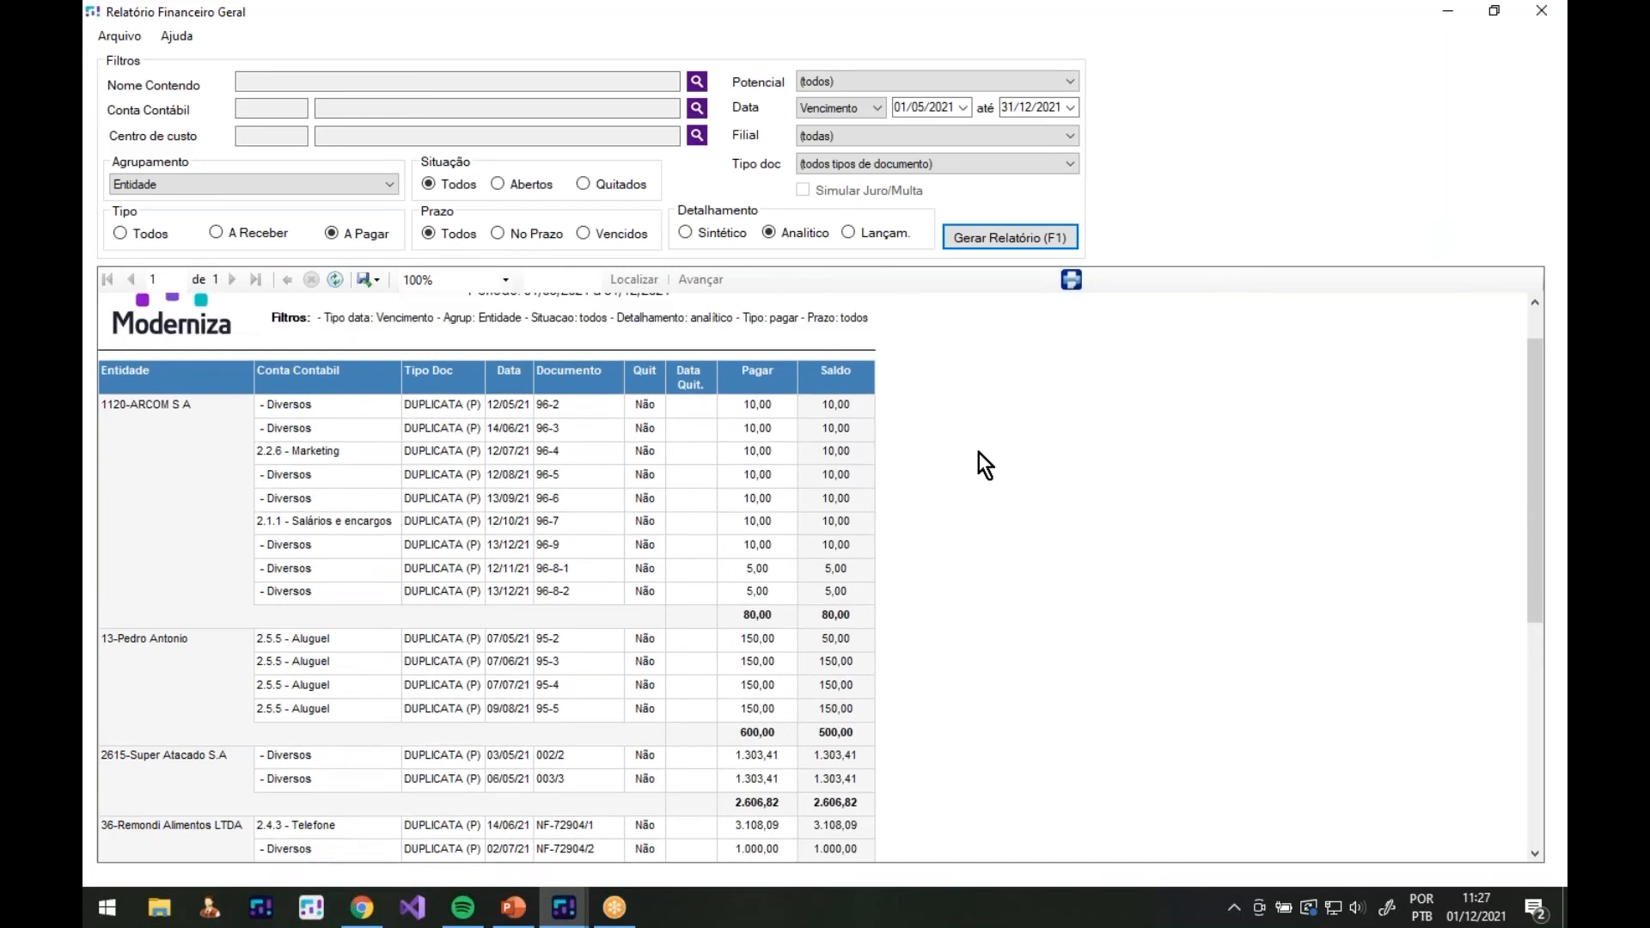
Generate the report with Lançam. detail for A Receber documents and examine the entries under each document
left_click(905, 233)
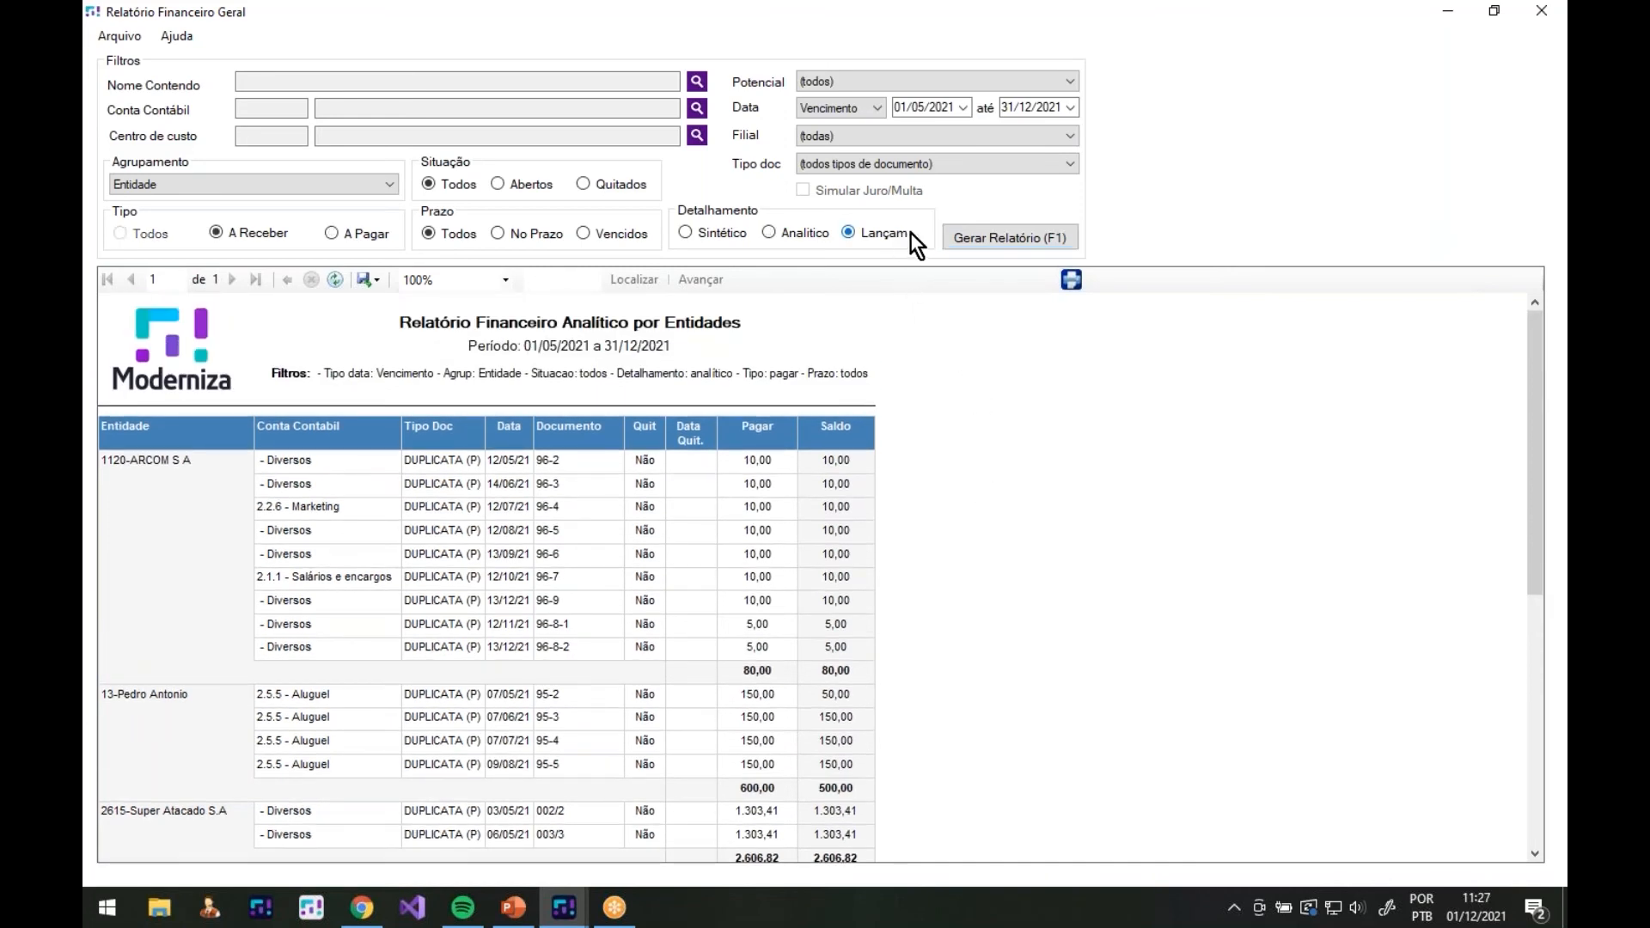
left_click(1004, 239)
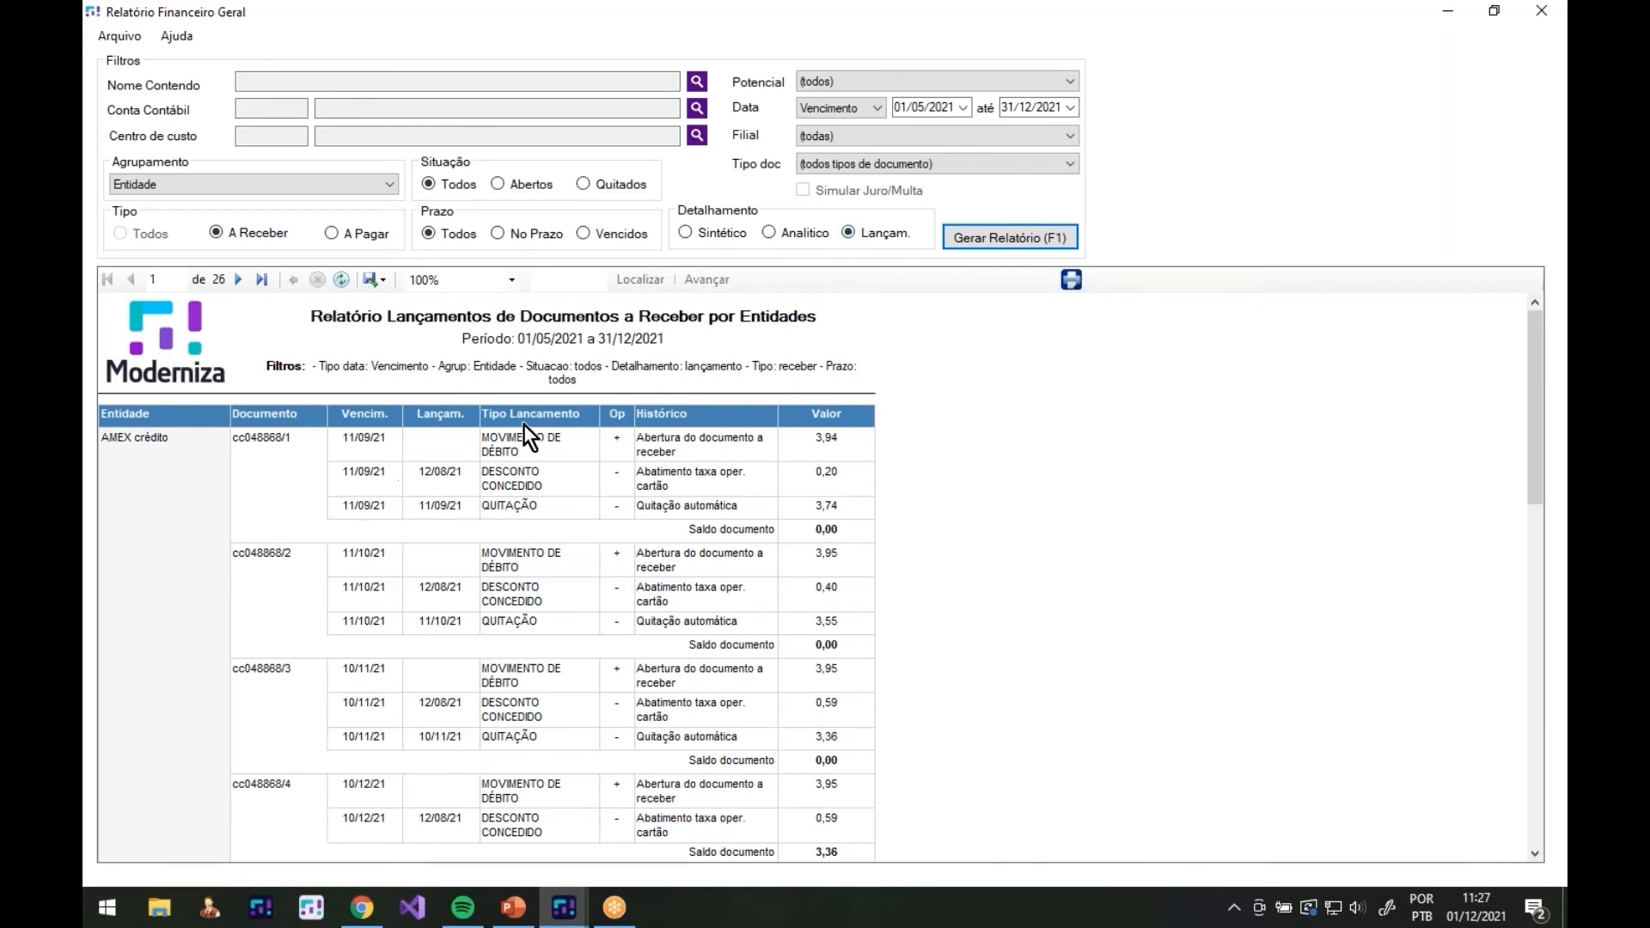
scroll(526, 509, "down", 1)
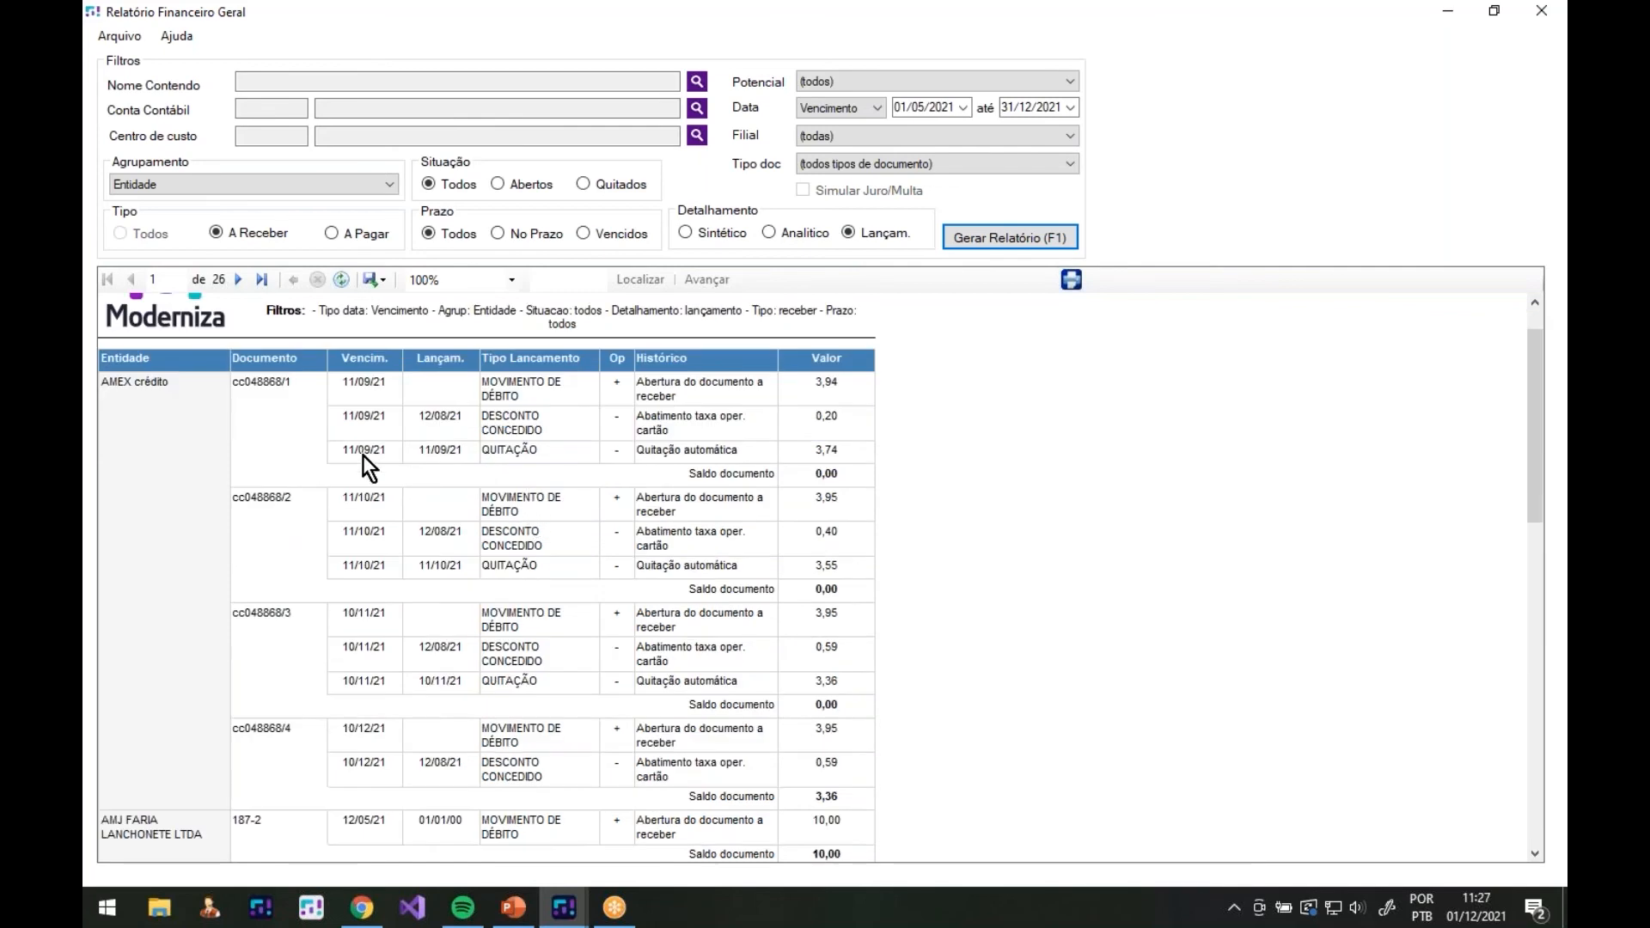
scroll(222, 421, "down", 1)
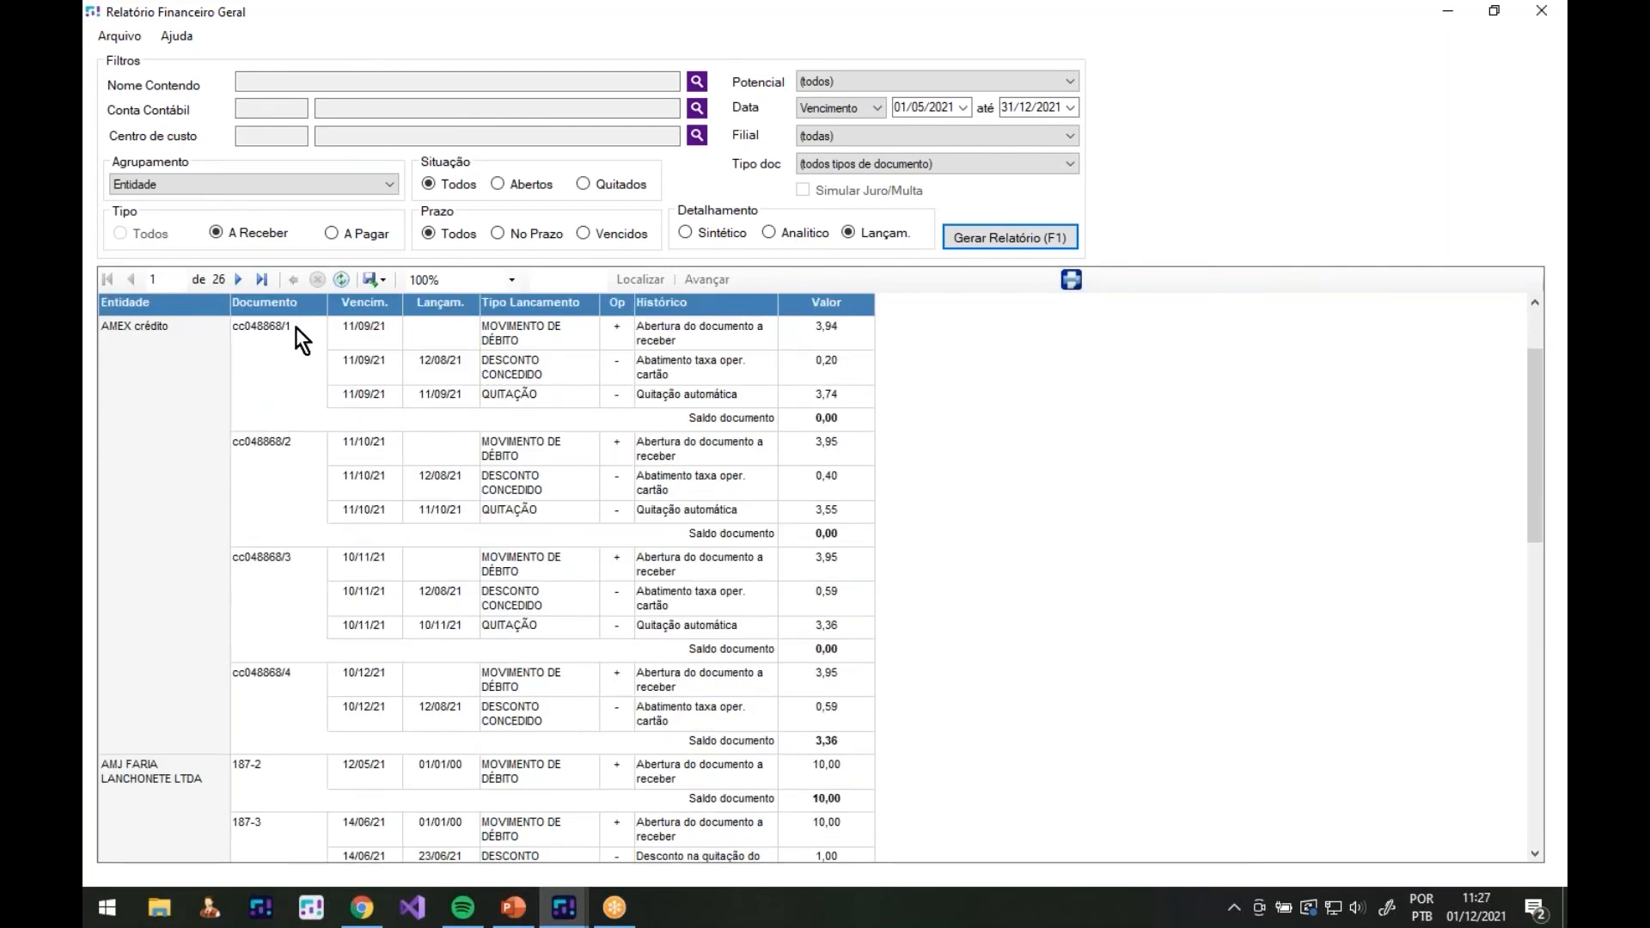
Change the report's Agrupamento to Data and regenerate the receivable entries
left_click(208, 177)
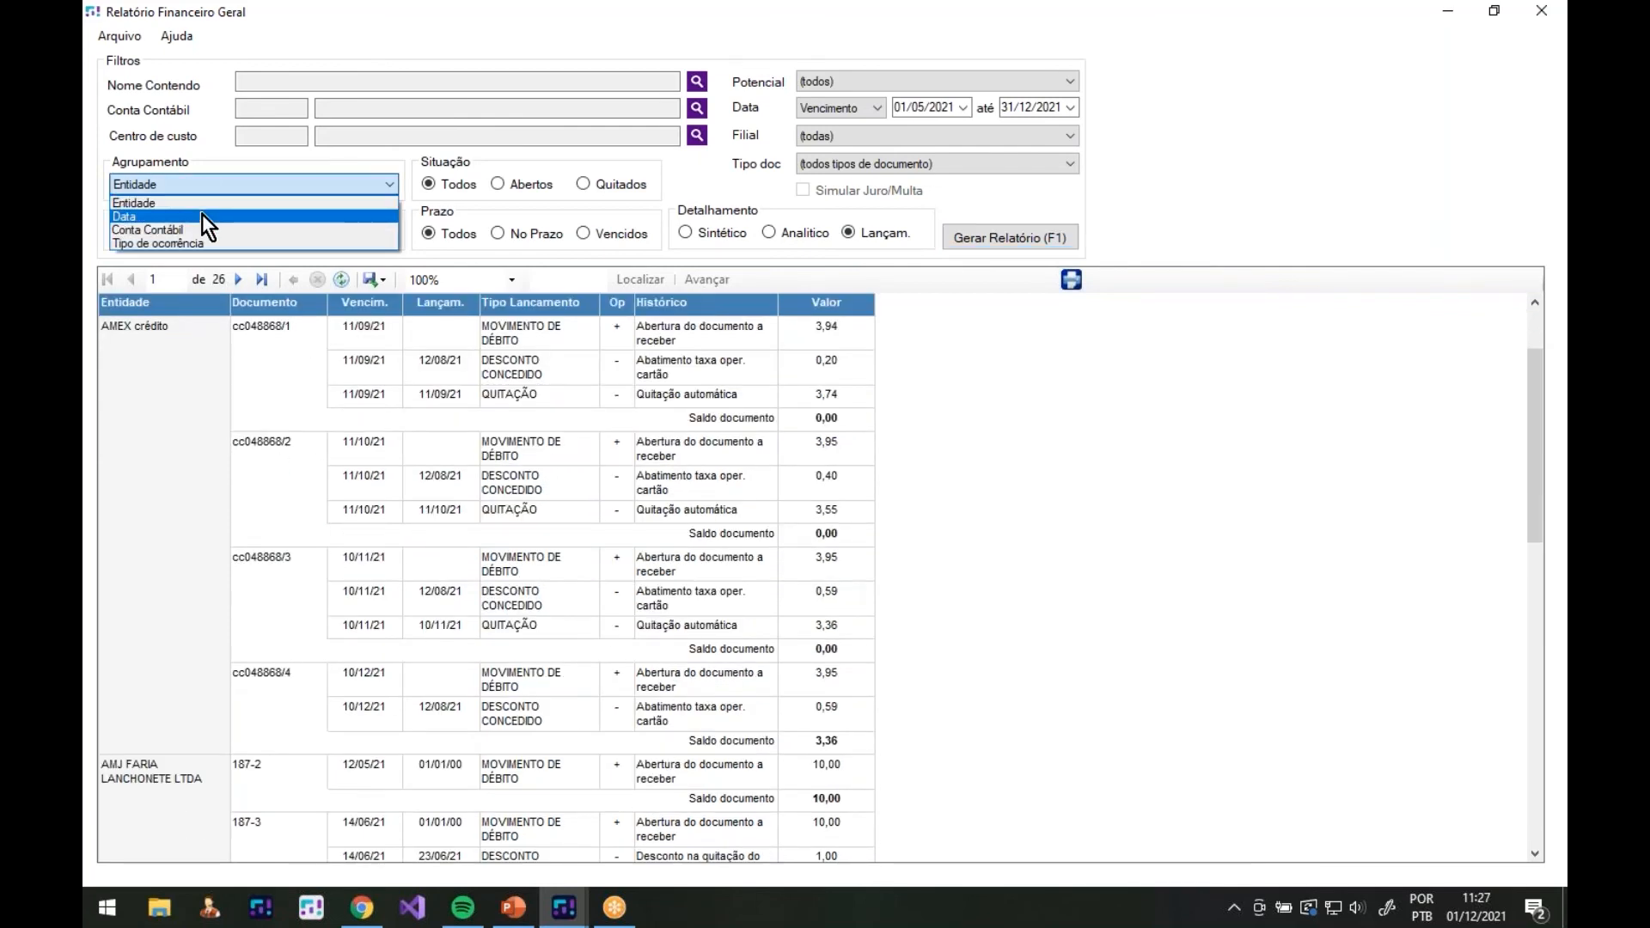
left_click(203, 216)
left_click(976, 236)
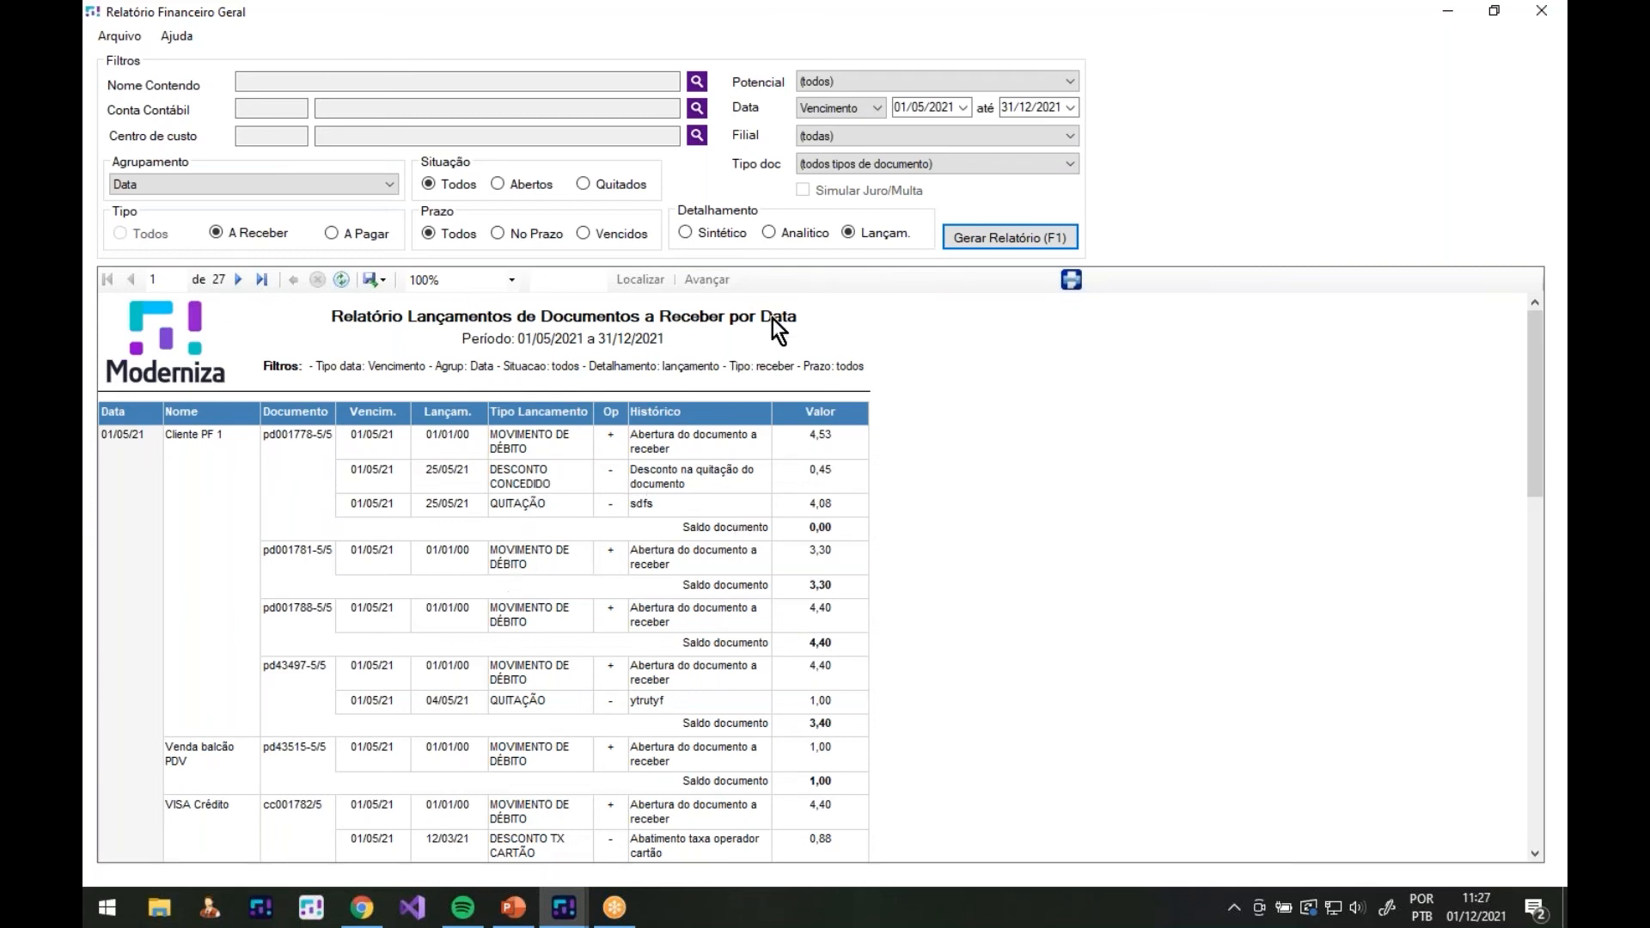
Generate a Sintético report of A Pagar documents grouped by Conta Contábil
left_click(729, 238)
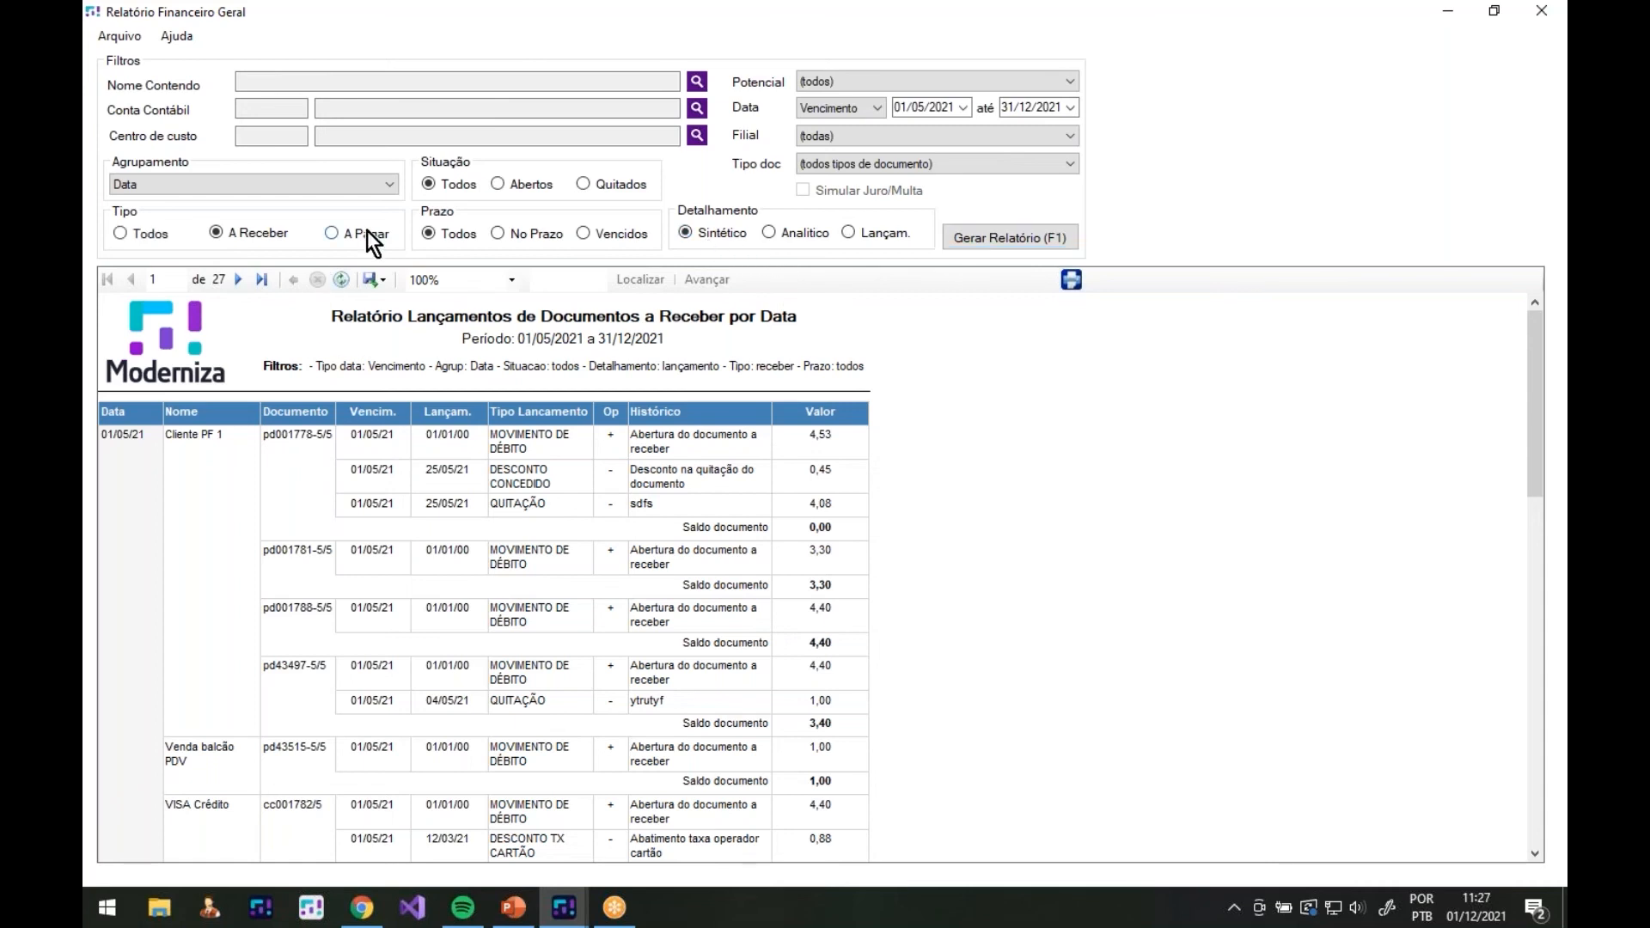
left_click(352, 189)
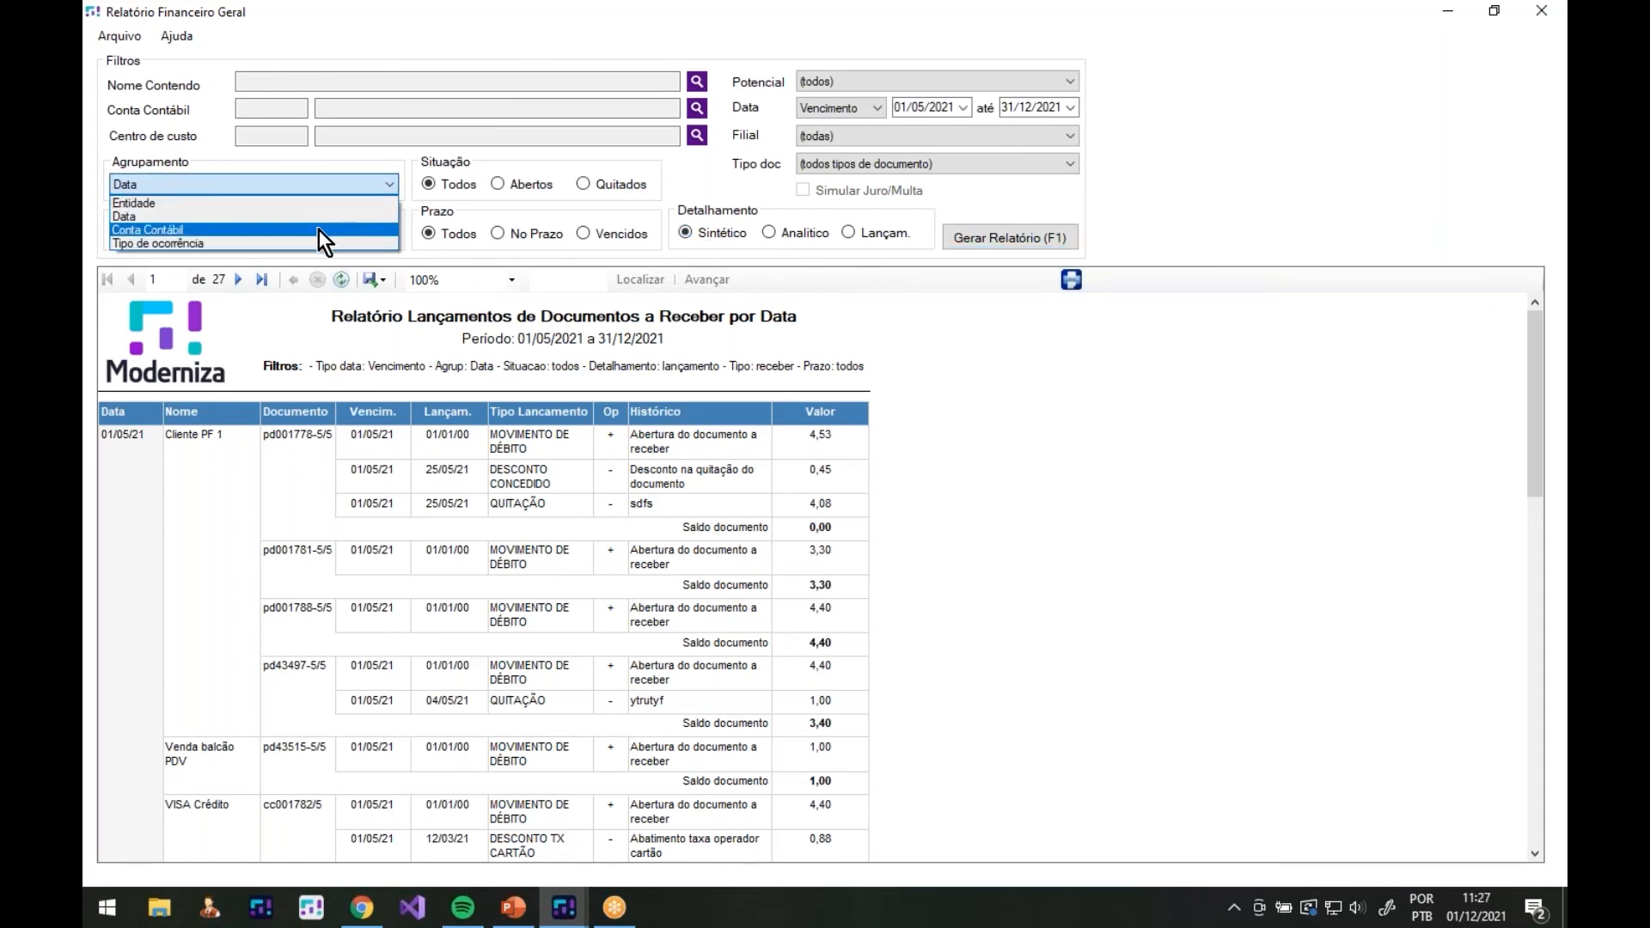
left_click(319, 230)
left_click(961, 239)
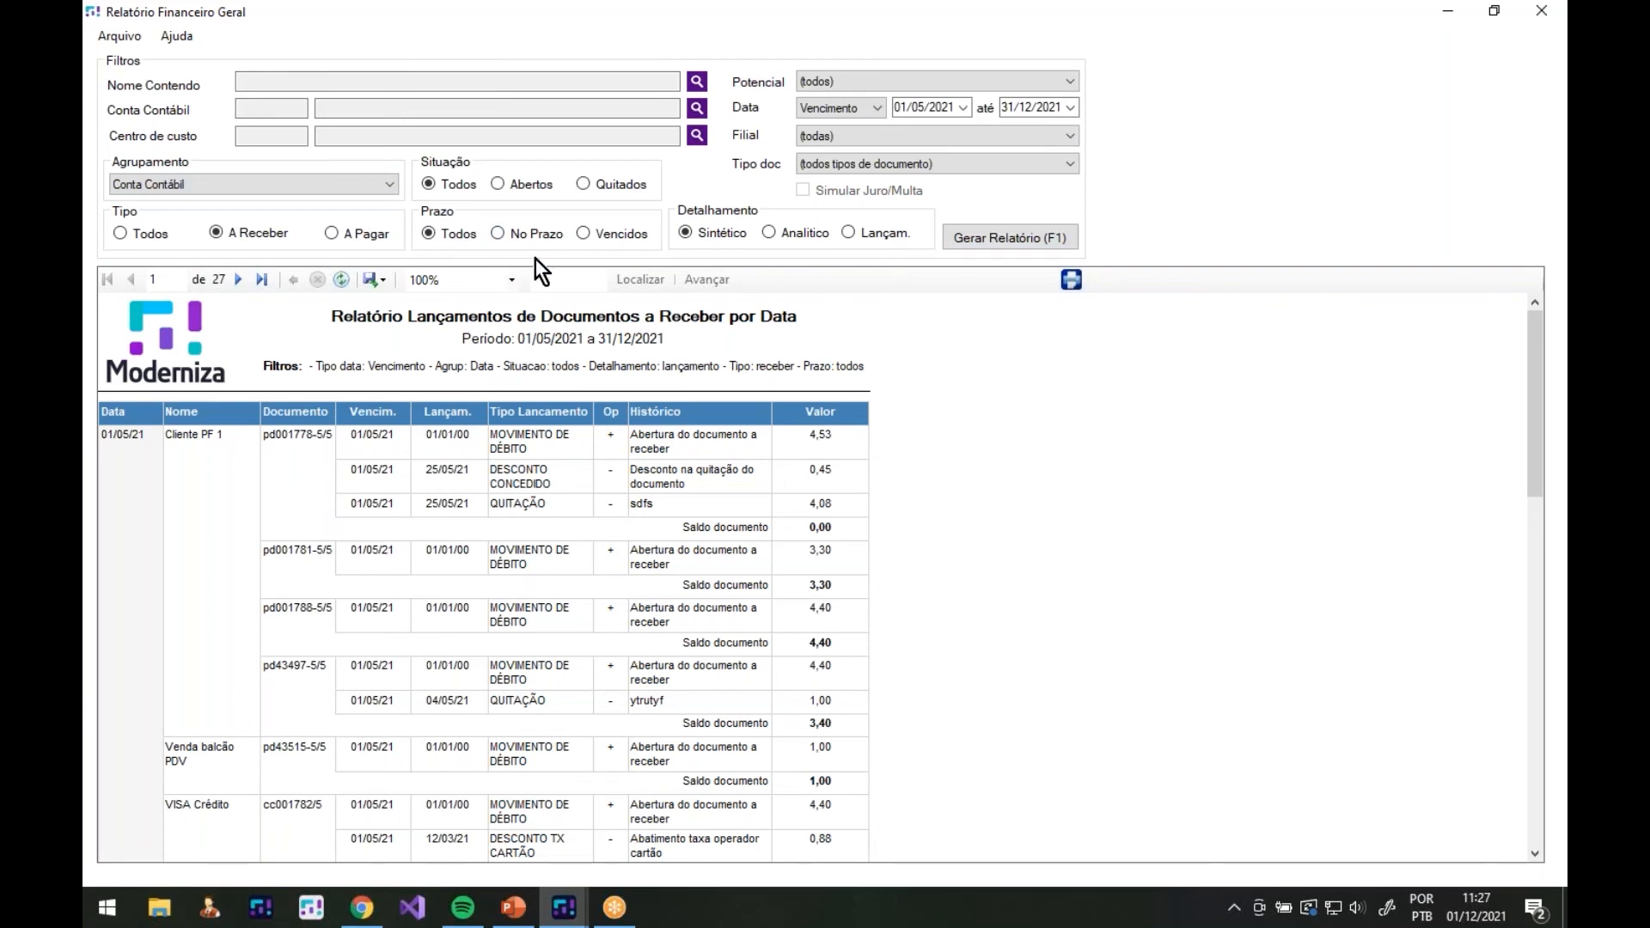
left_click(339, 234)
left_click(959, 237)
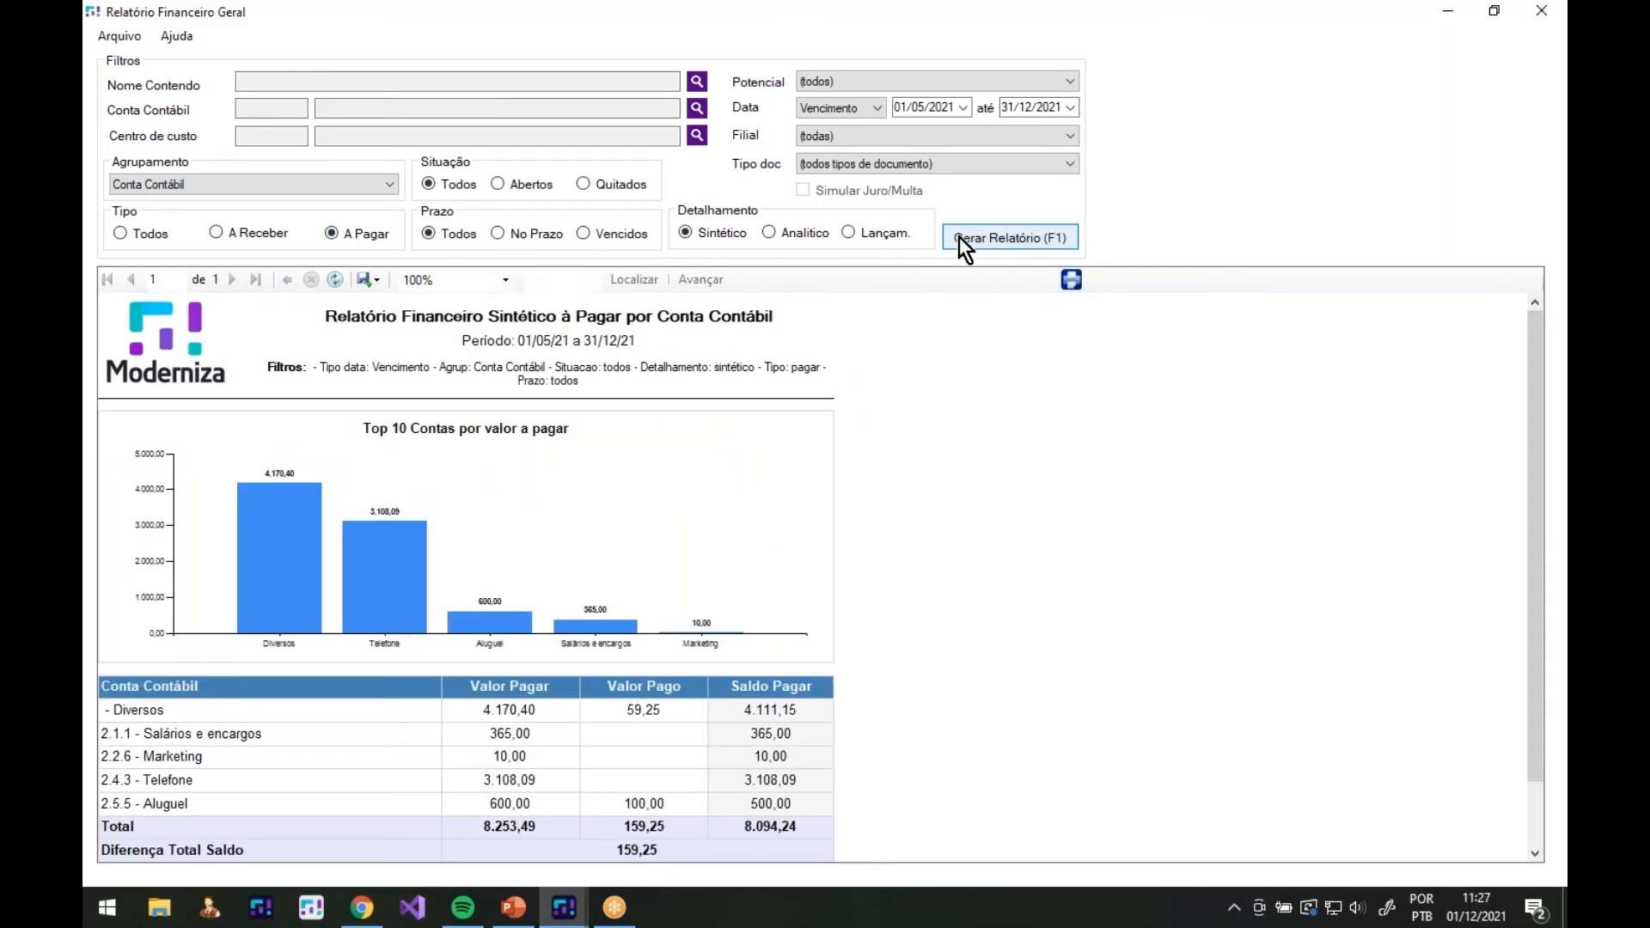
Generate the Analítico report of A Pagar documents grouped by Conta Contábil and review the documents under each account
scroll(883, 459, "down", 2)
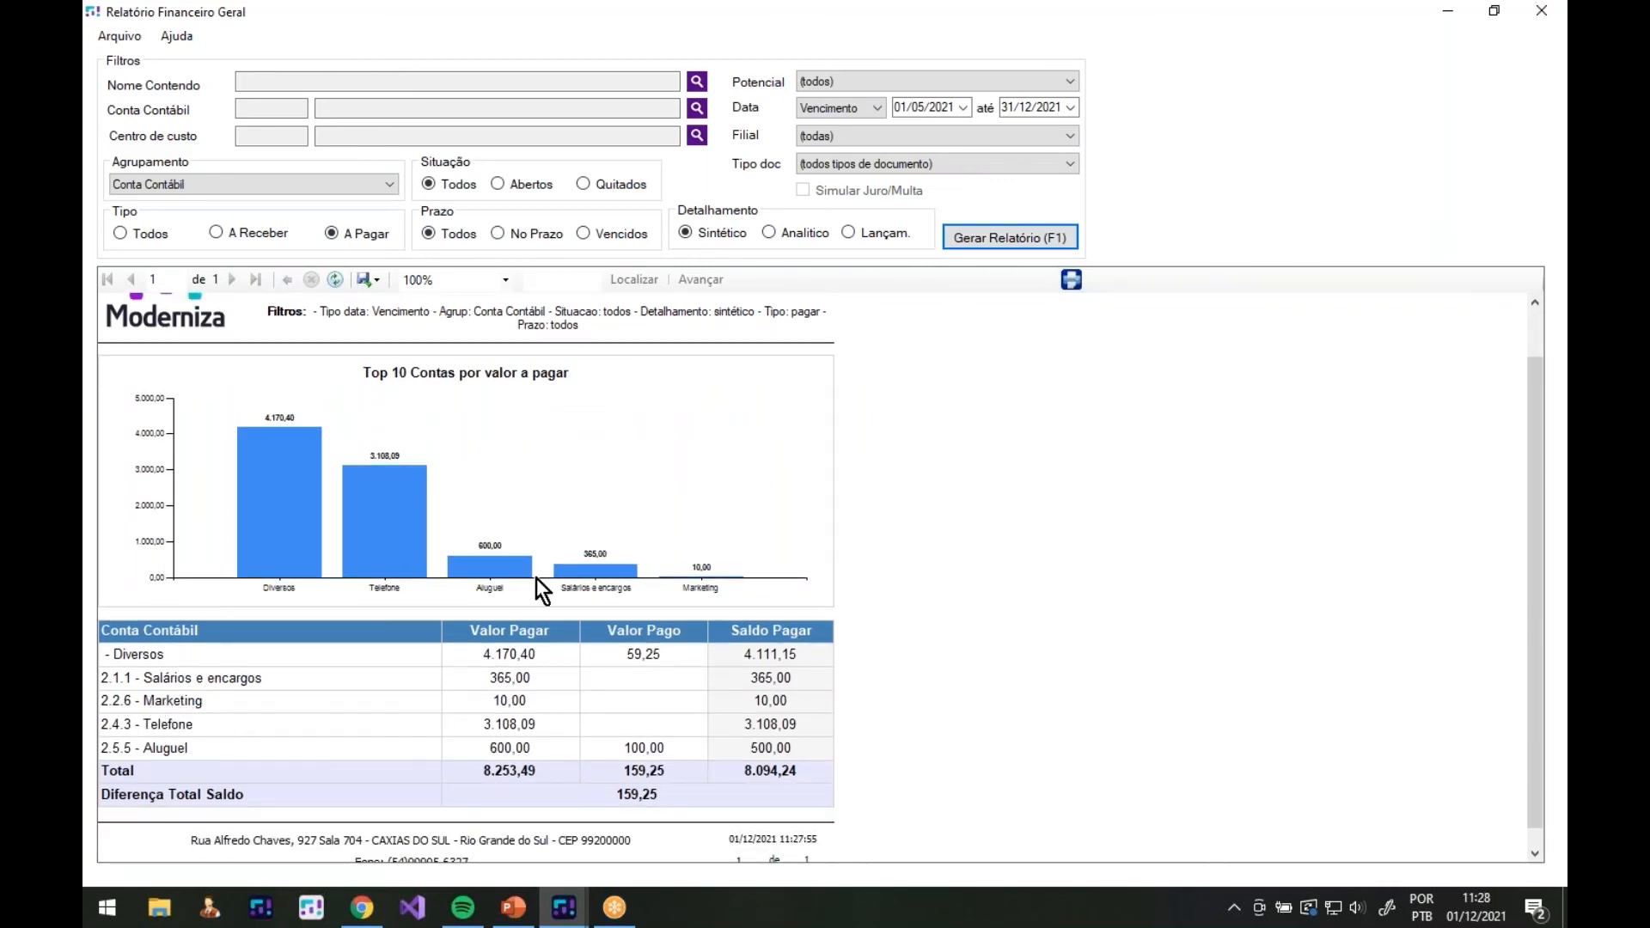
left_click(799, 233)
left_click(1036, 235)
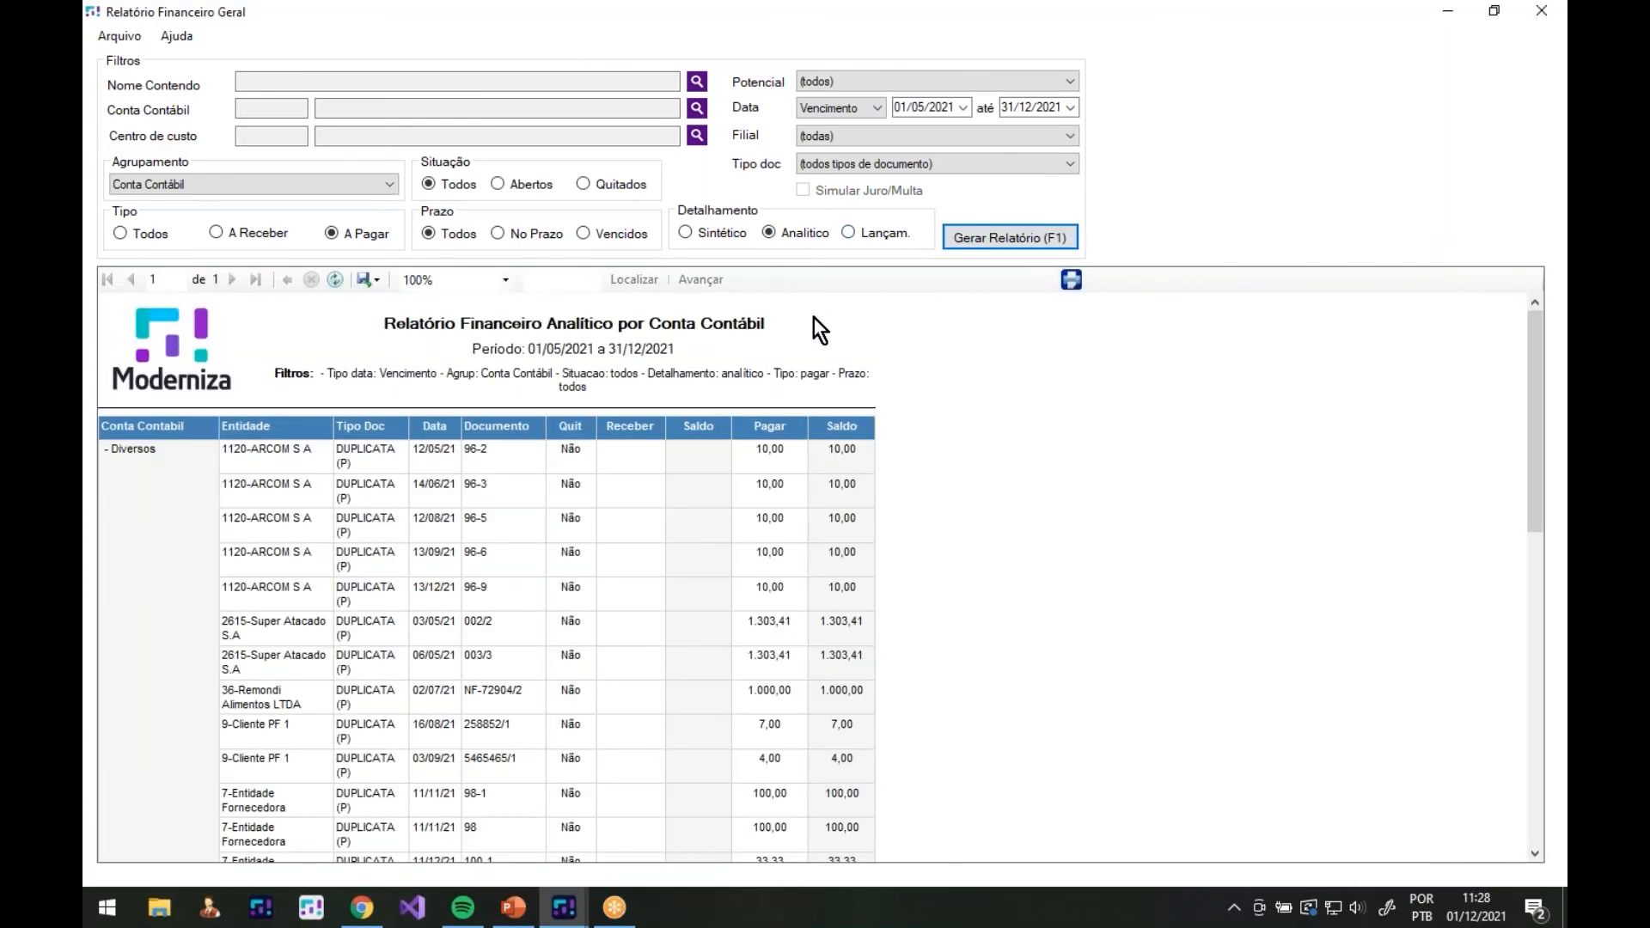
scroll(685, 553, "down", 5)
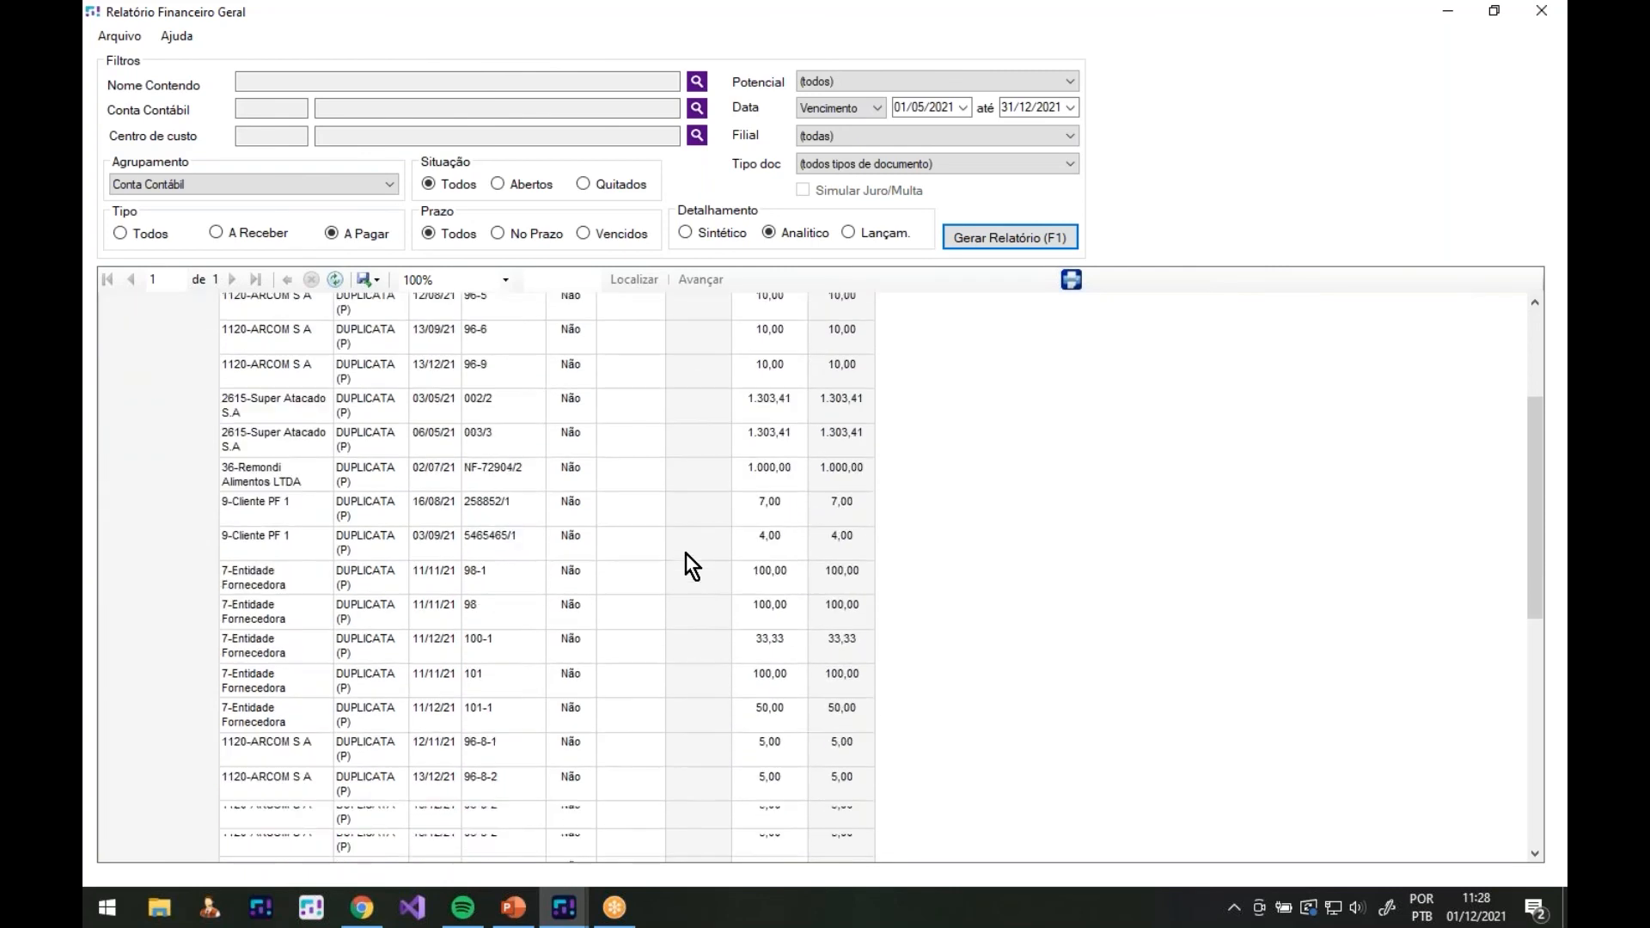
scroll(696, 552, "down", 2)
scroll(697, 549, "down", 1)
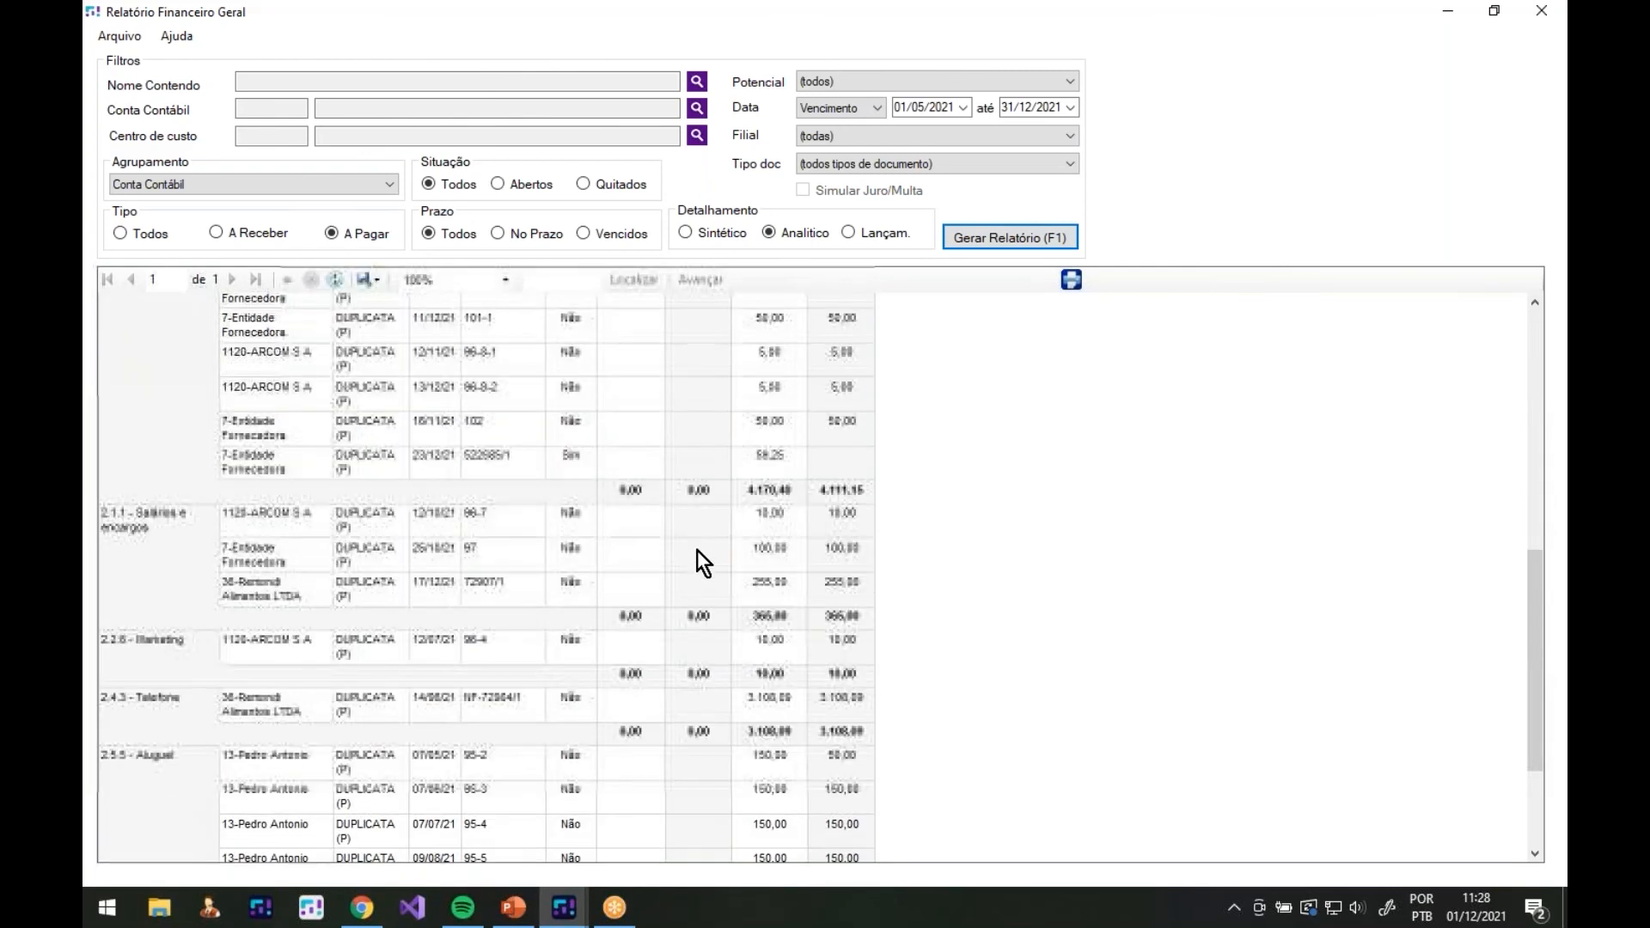
scroll(406, 569, "down", 3)
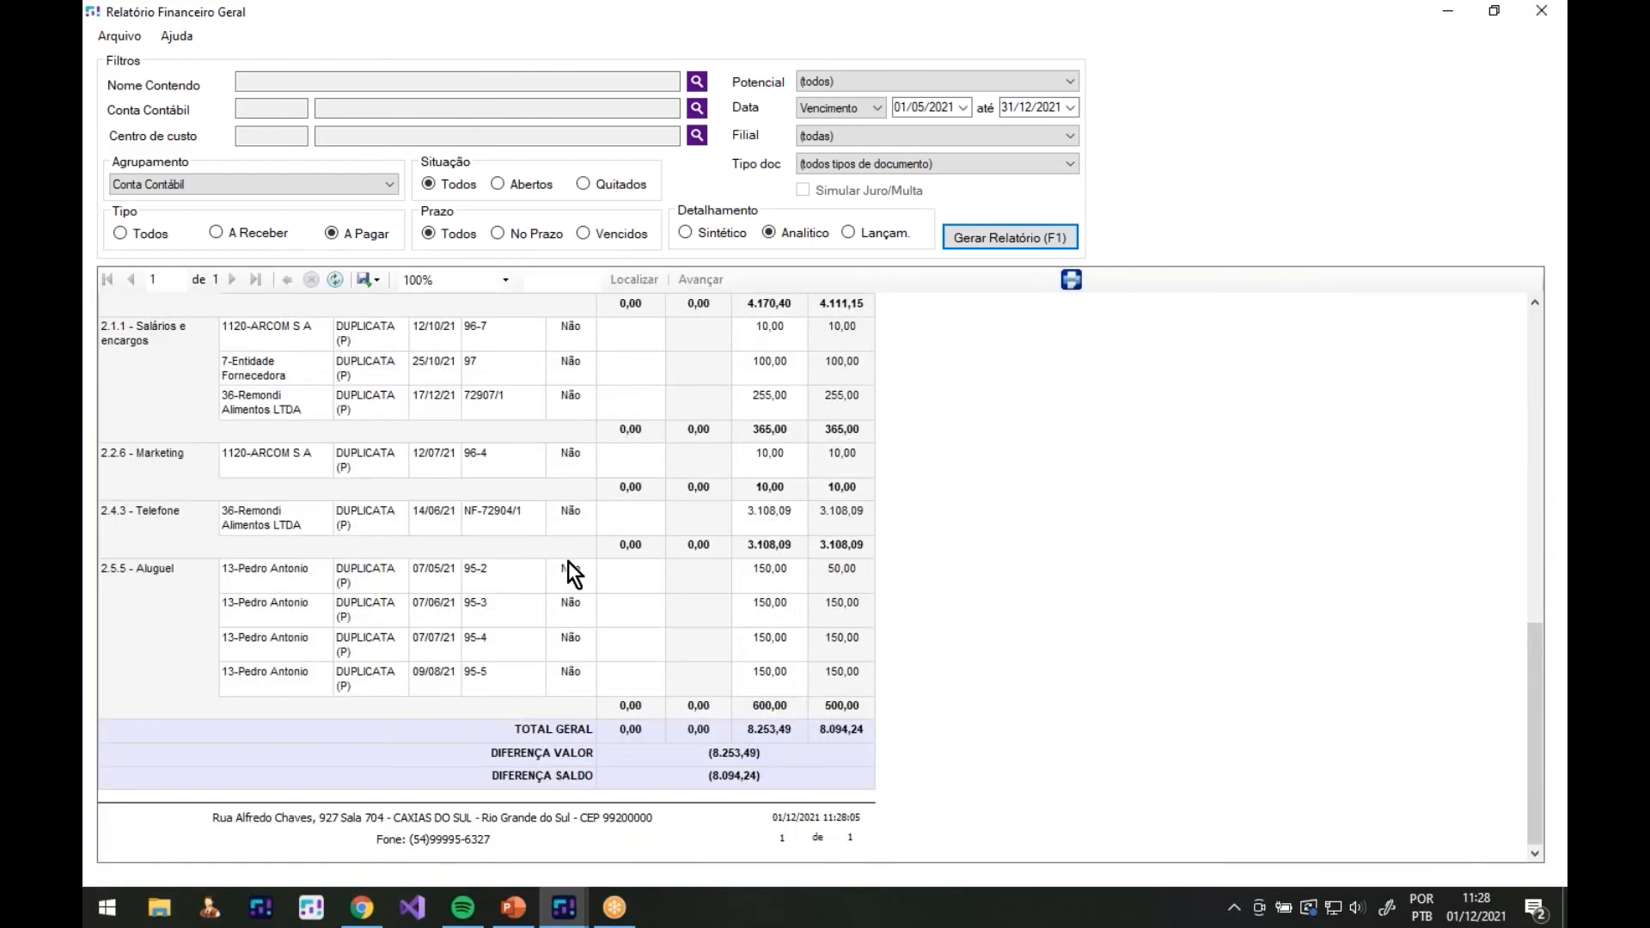
scroll(601, 559, "up", 12)
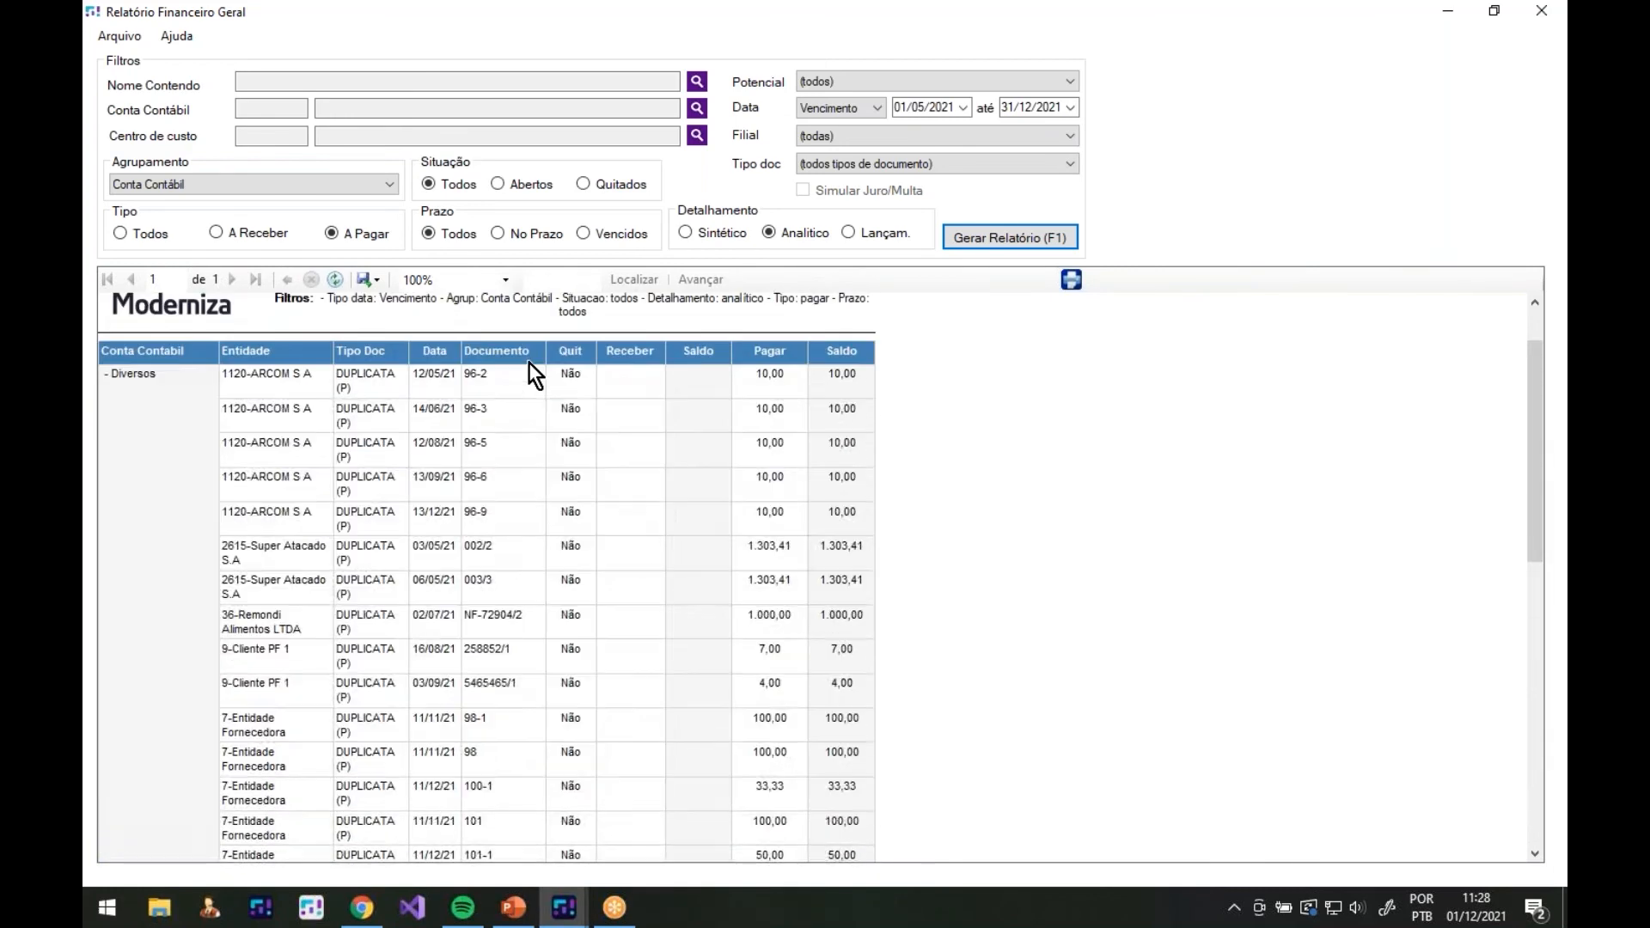
scroll(528, 363, "up", 1)
Keep the Conta Contábil grouping, list all accounts in the Conta Contábil lookup, and examine the classification codes around 2.1.1 Salários e encargos
left_click(256, 189)
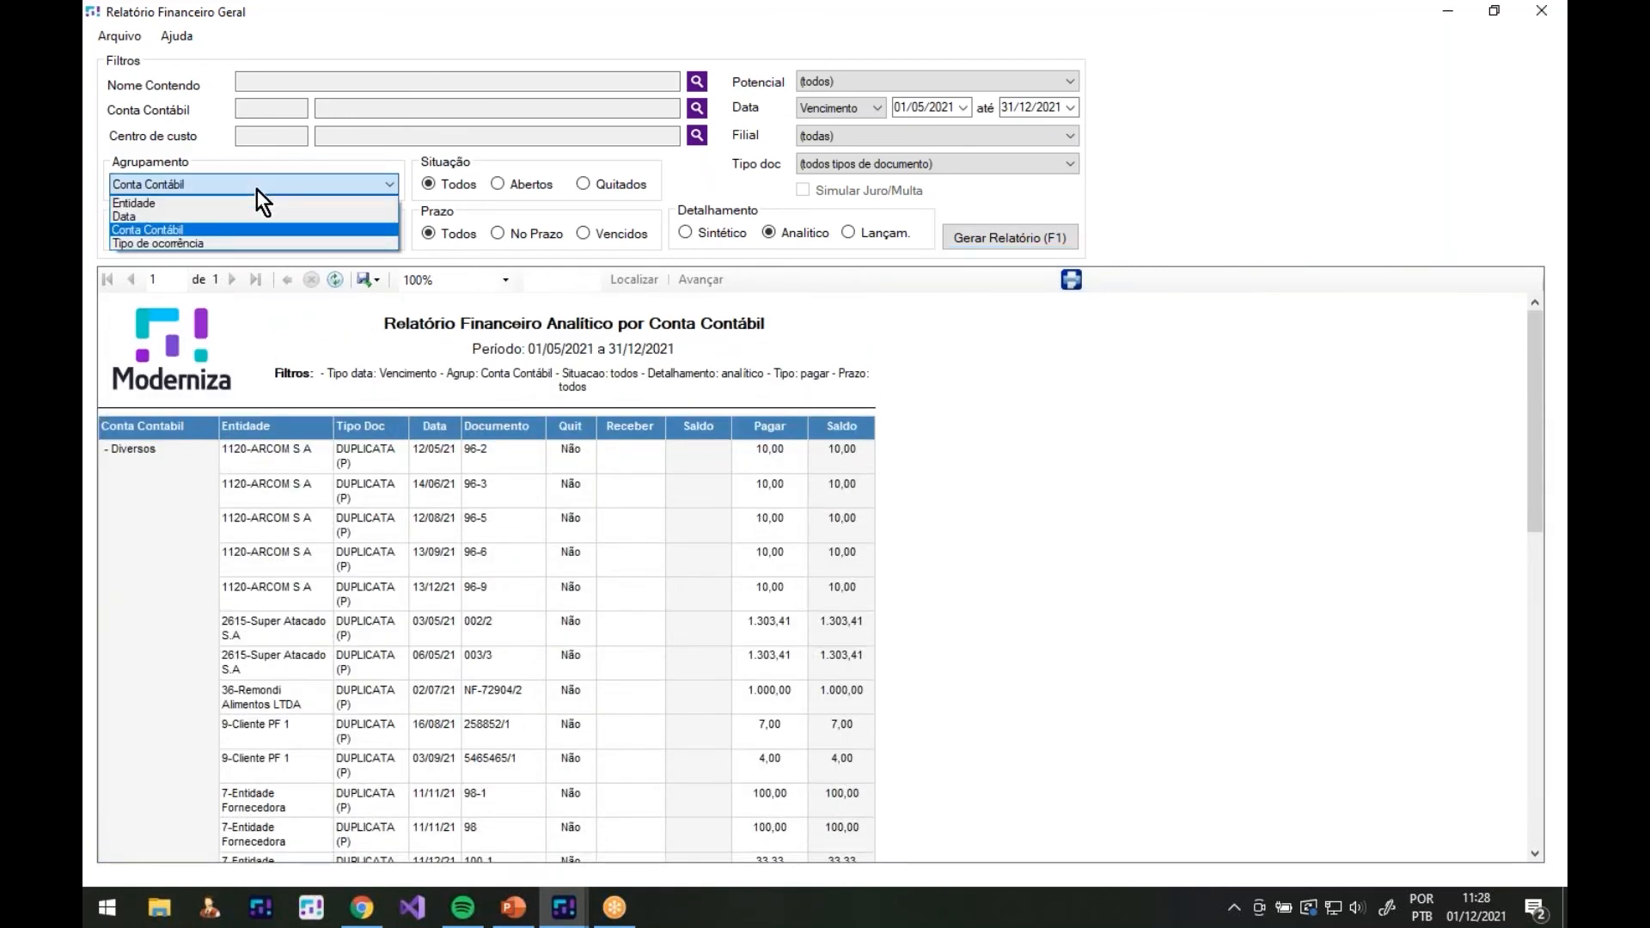
left_click(238, 229)
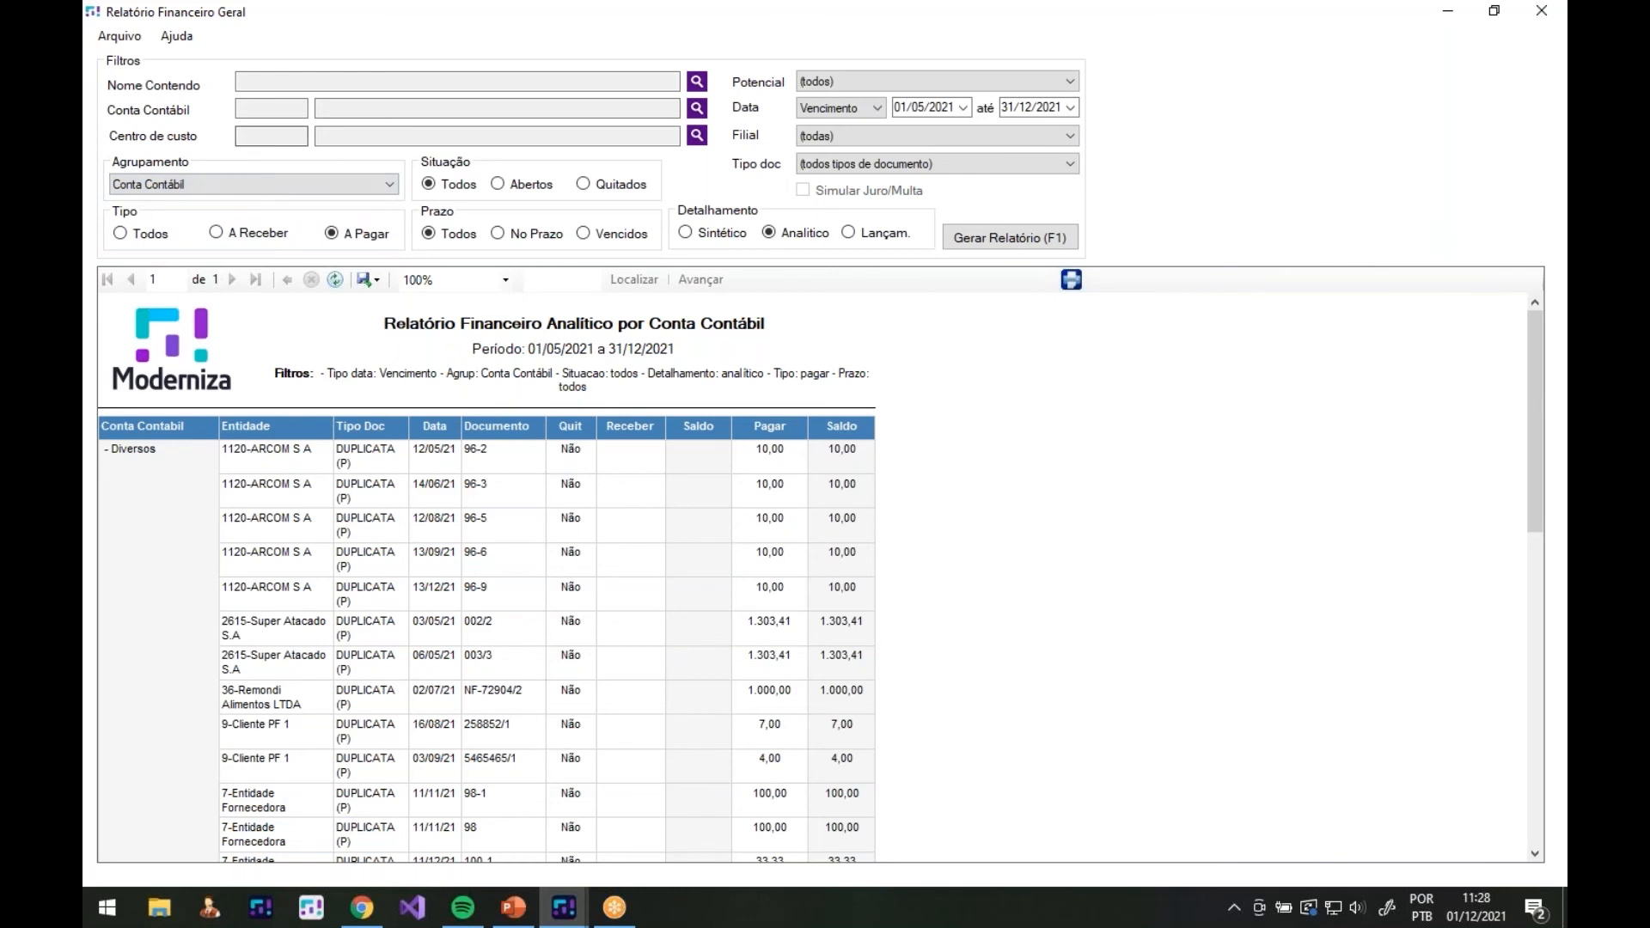
left_click(702, 109)
double_click(574, 261)
key("BackSpace")
left_click(1191, 258)
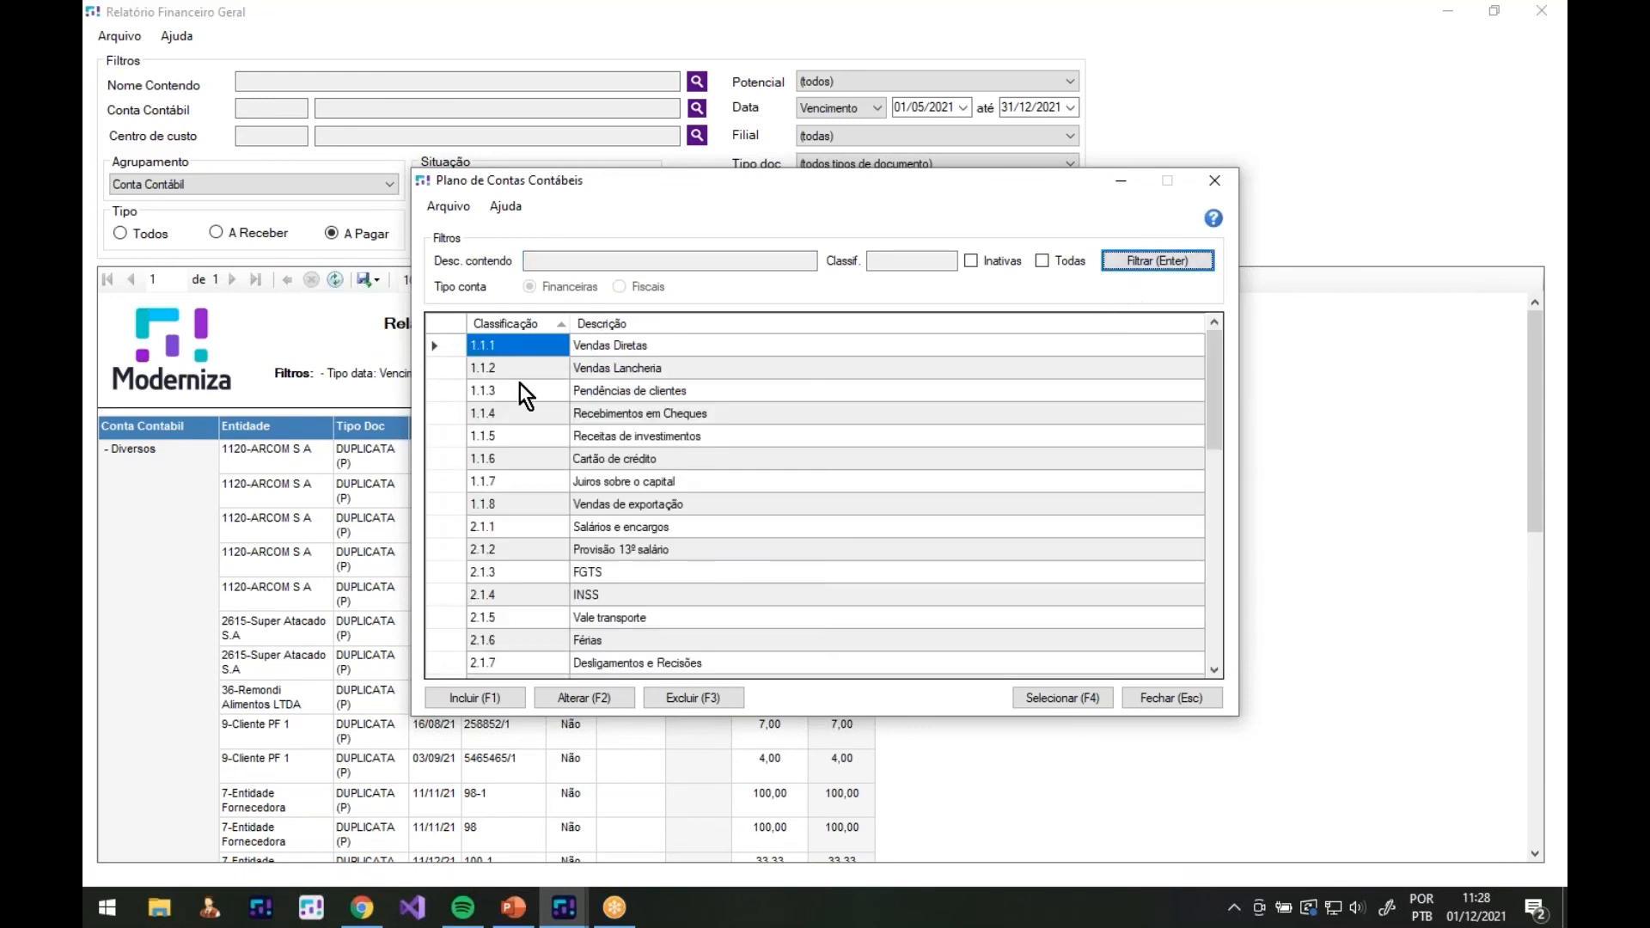
left_click(483, 528)
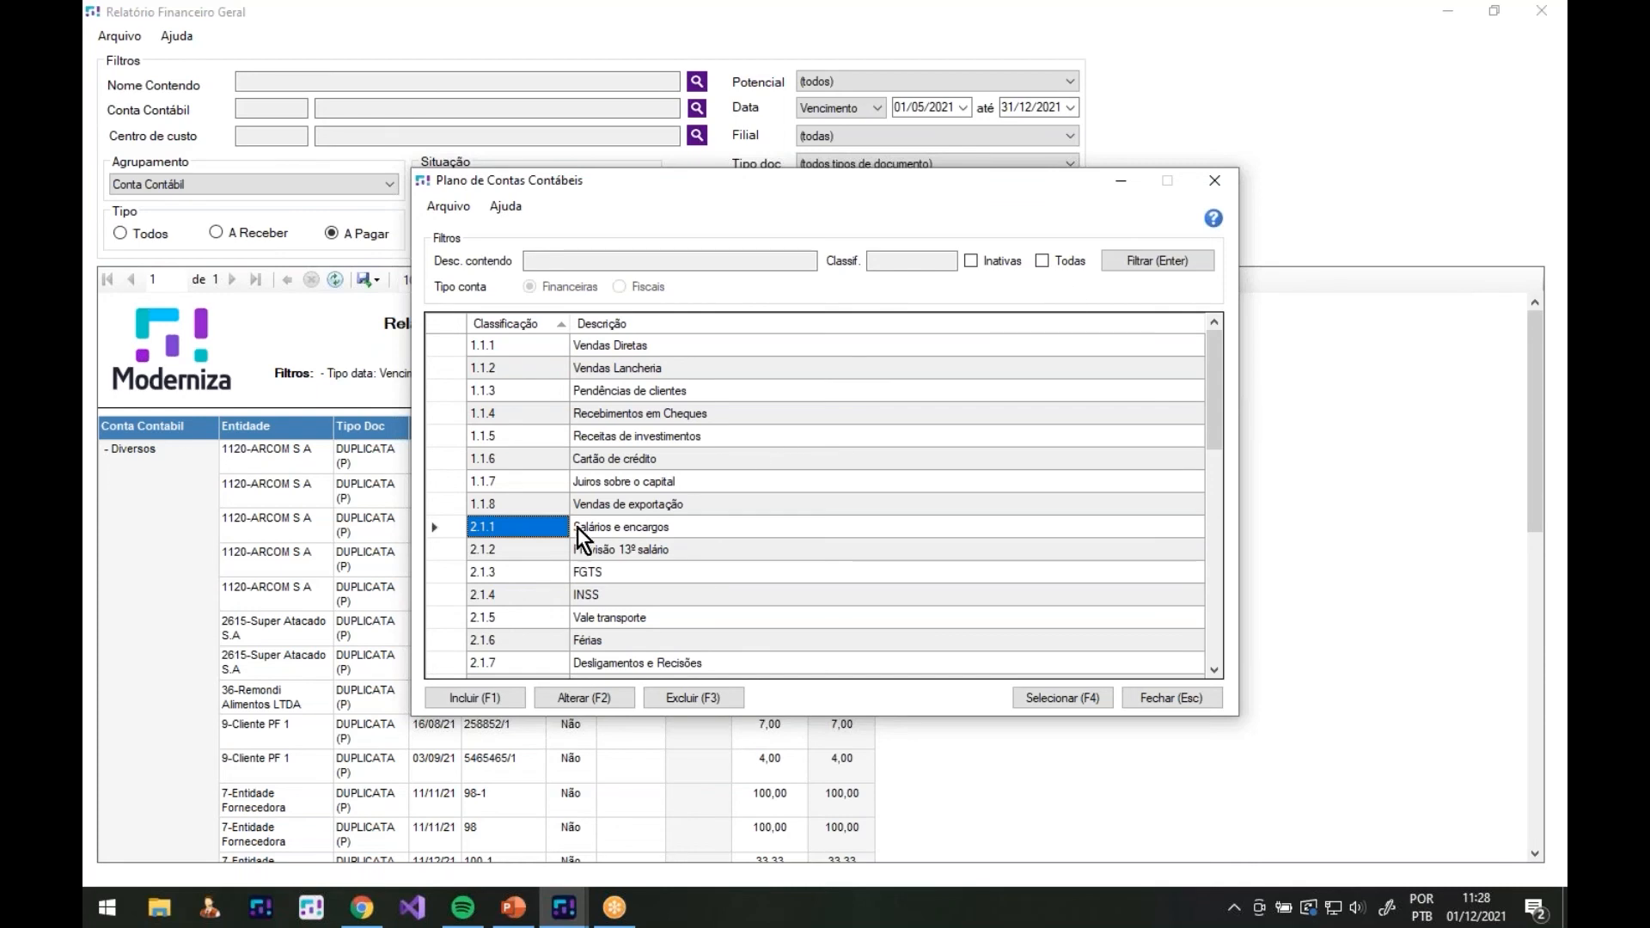
scroll(1008, 379, "down", 4)
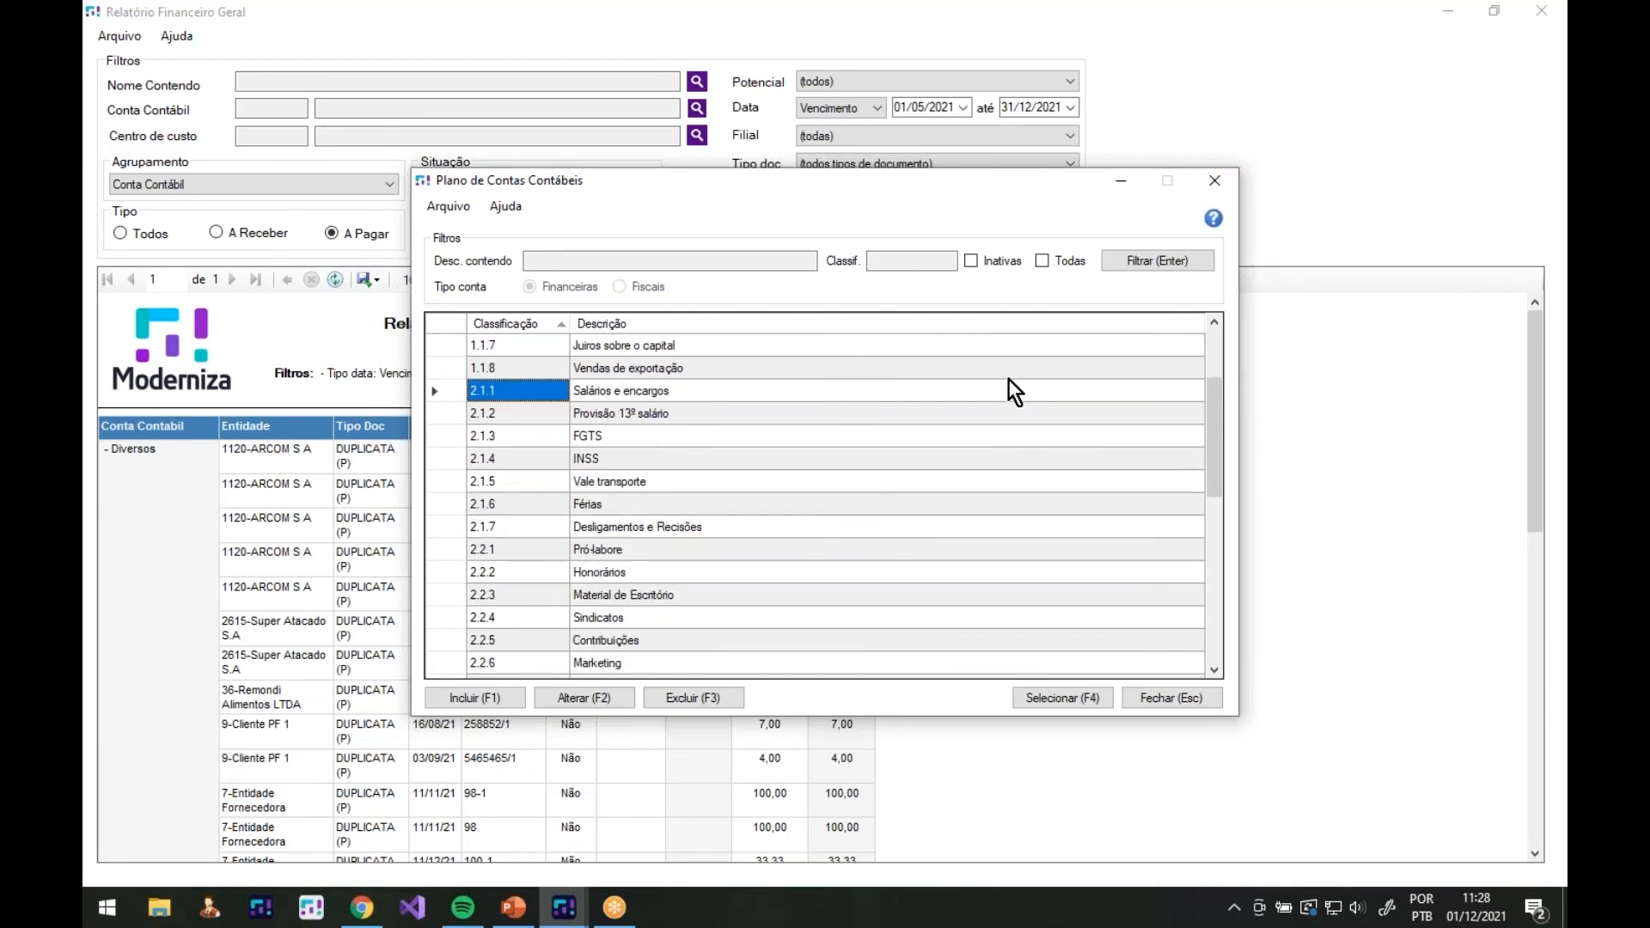
scroll(671, 471, "up", 2)
scroll(539, 414, "up", 1)
left_click(1215, 181)
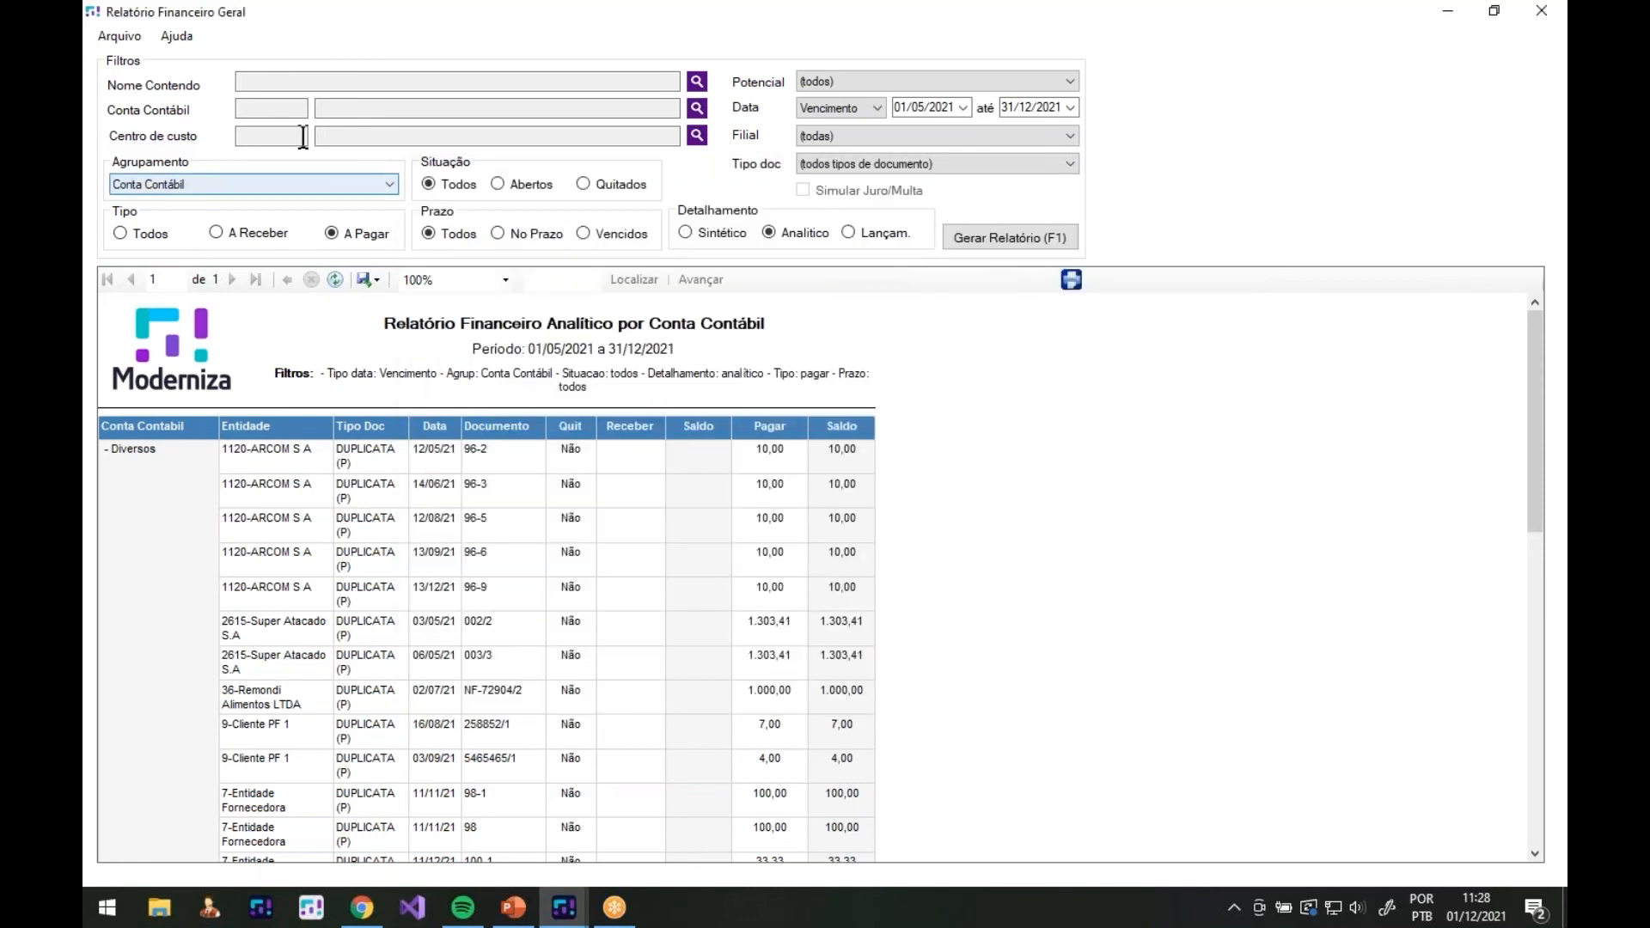
Filter the payables report by parent account 2.1 in Conta Contábil and generate it
type("2.1")
key("Tab")
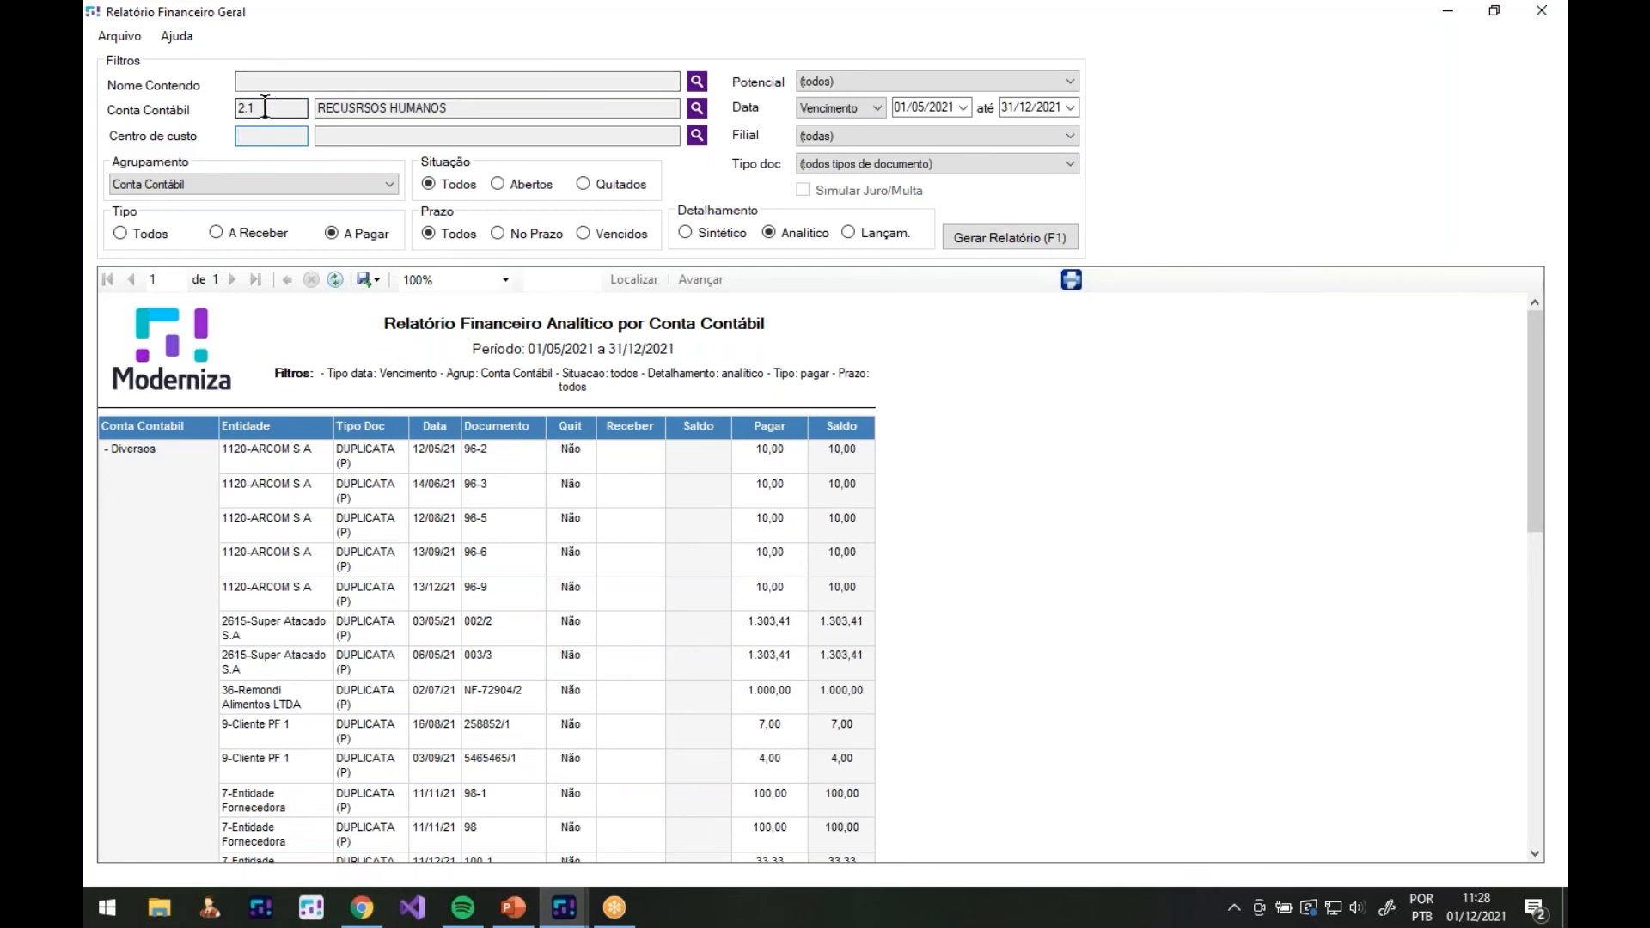
left_click(986, 232)
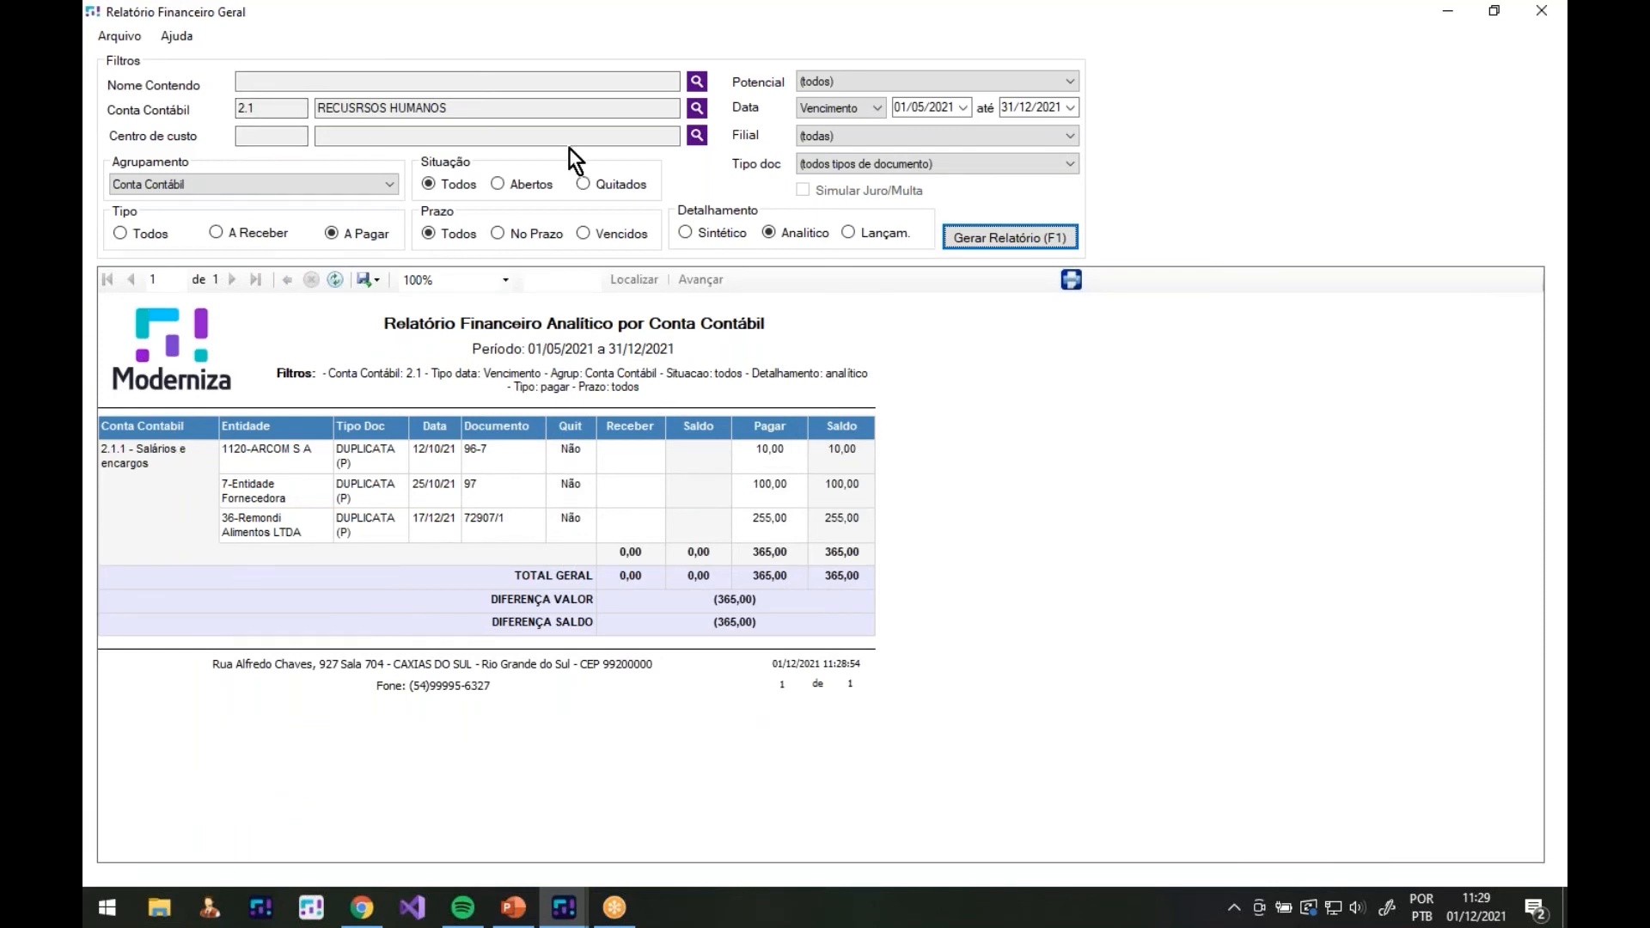
Change the Conta Contábil filter to 2, regenerate the payables report, and review its expense accounts
left_click(295, 106)
key("BackSpace")
key("BackSpace")
key("Tab")
left_click(978, 237)
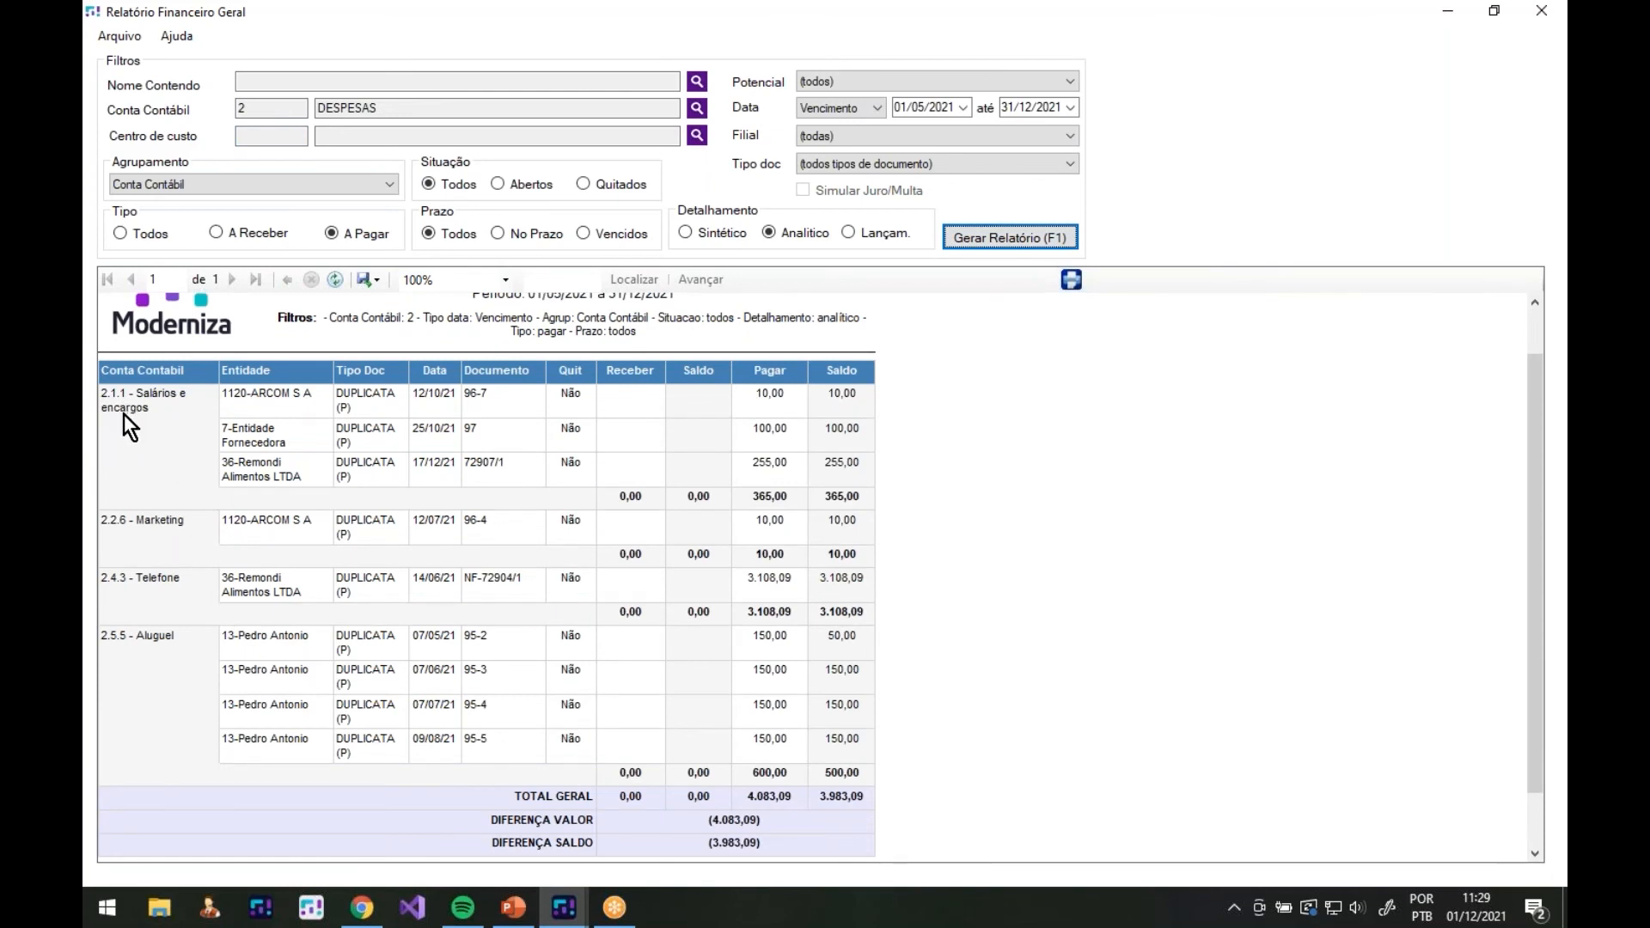
scroll(231, 657, "down", 2)
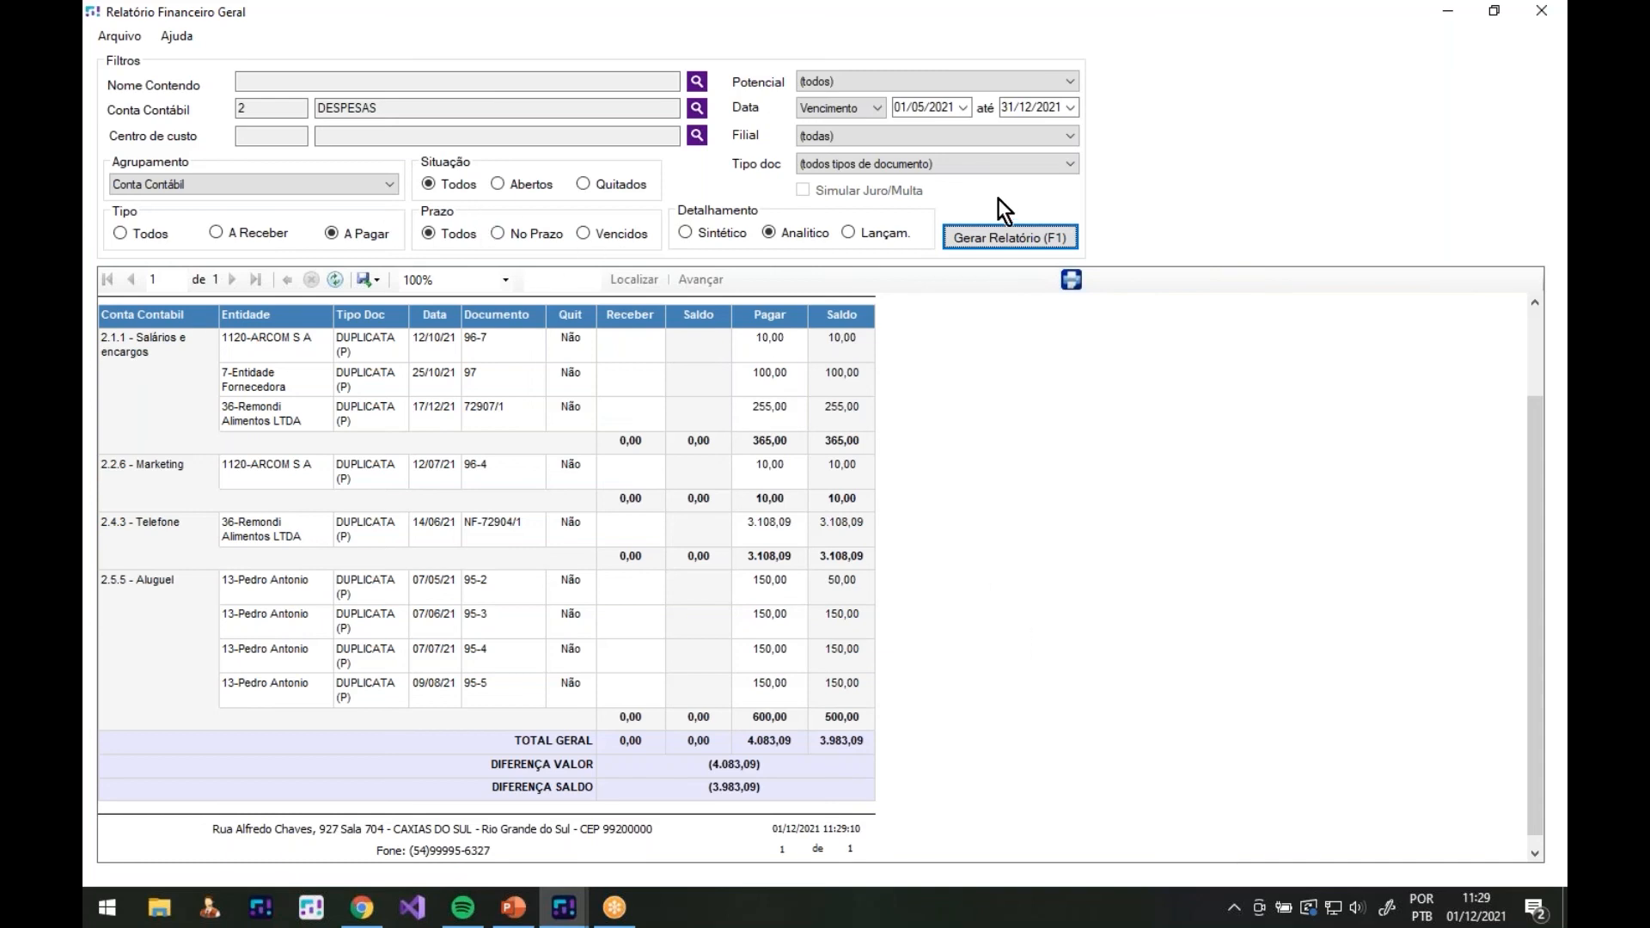
Set Tipo to Todos, regenerate the report for account 2, and review its entries
left_click(165, 236)
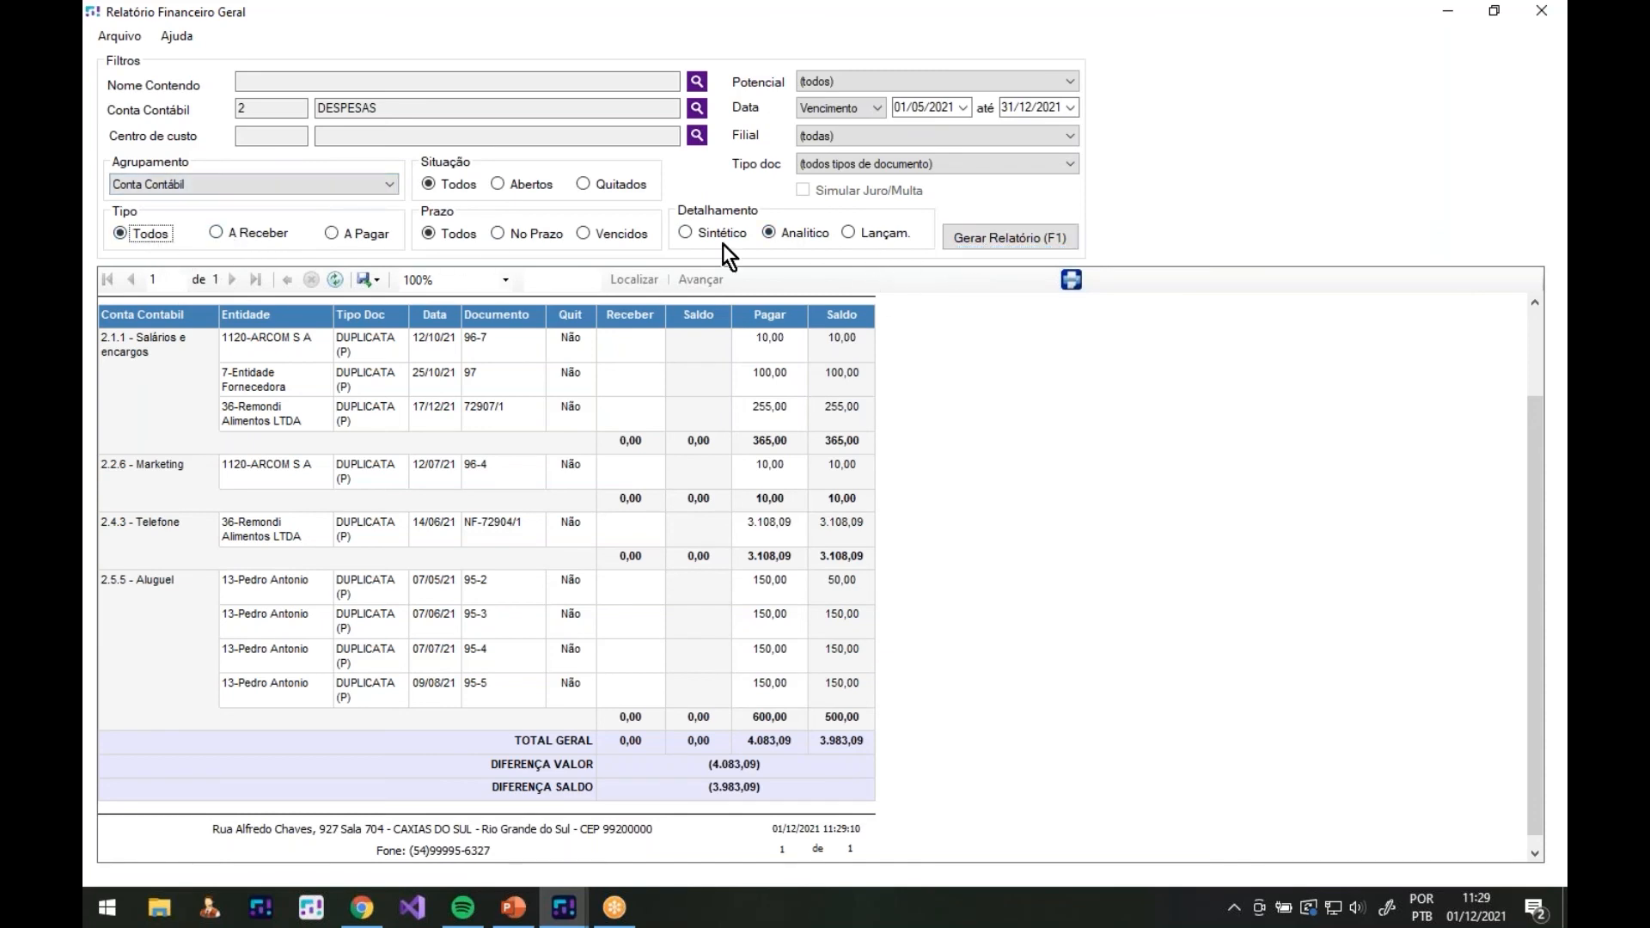
left_click(982, 239)
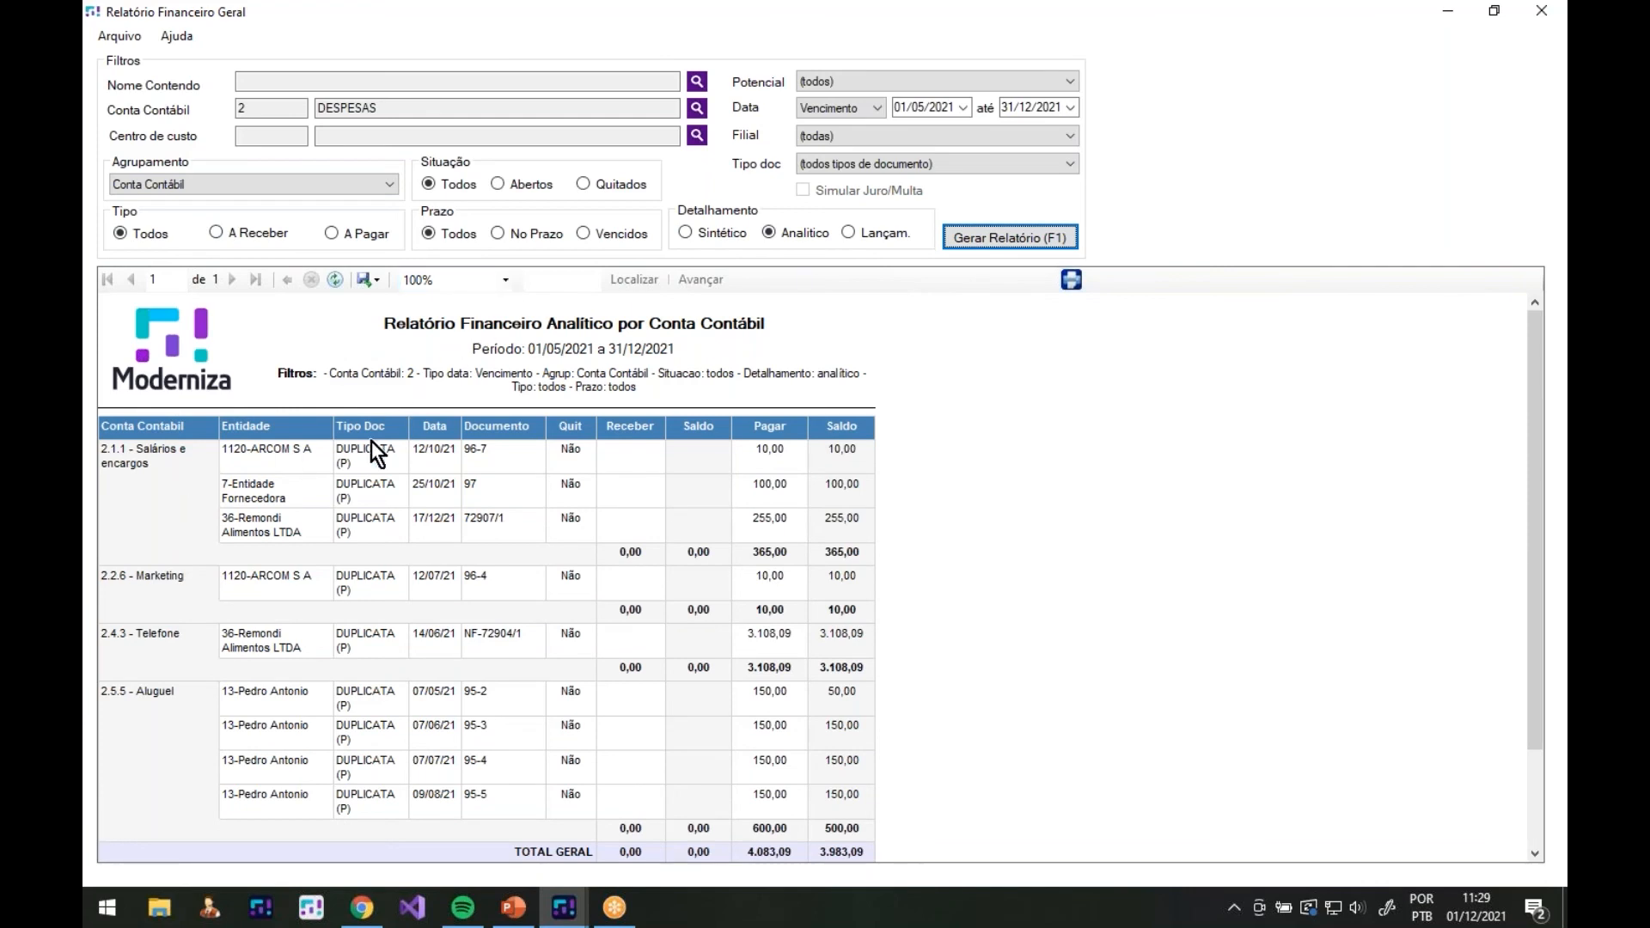
scroll(359, 476, "down", 3)
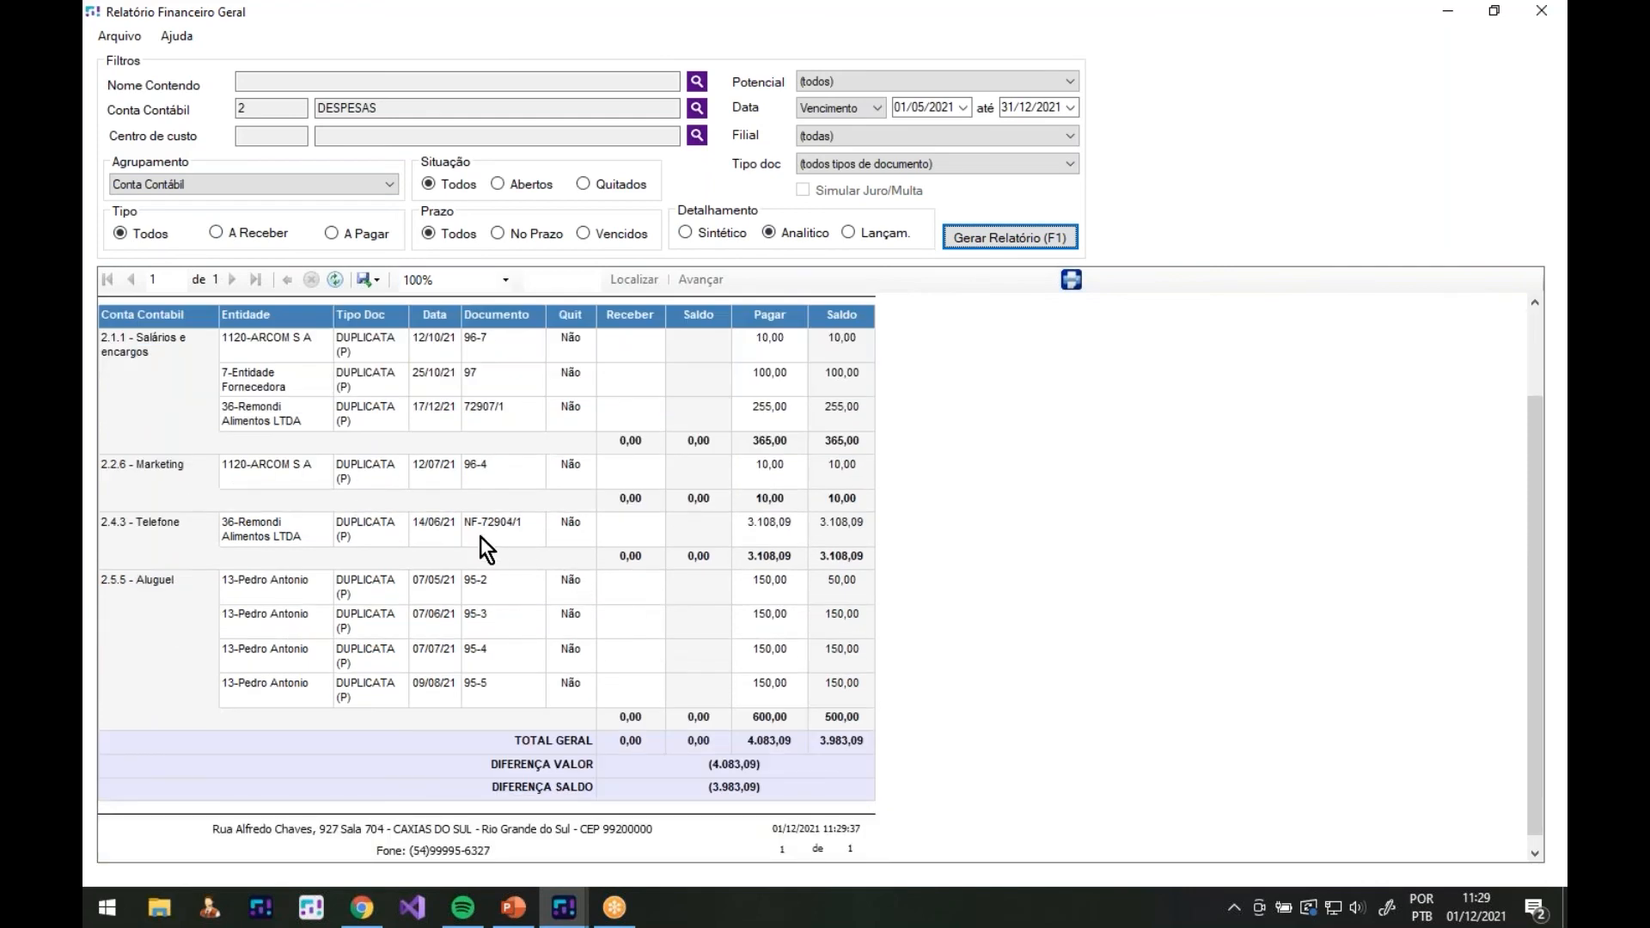
scroll(488, 537, "up", 3)
Clear the Conta Contábil filter, regenerate the Analítico report for all document types, and browse its entries by account
double_click(258, 108)
key("BackSpace")
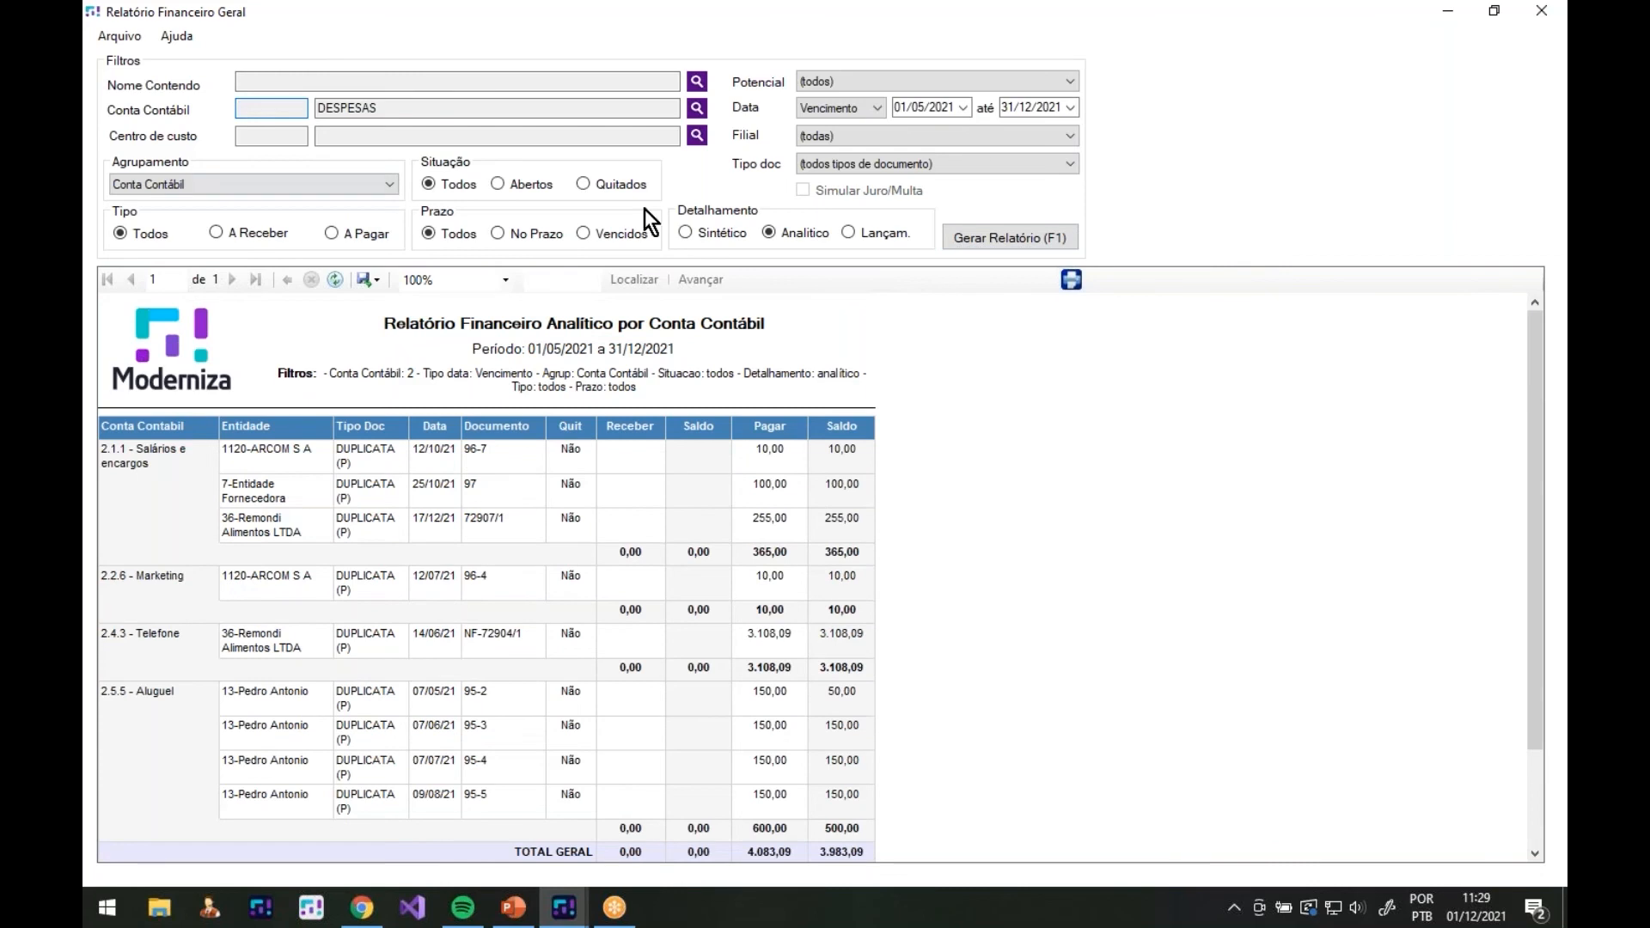
left_click(981, 240)
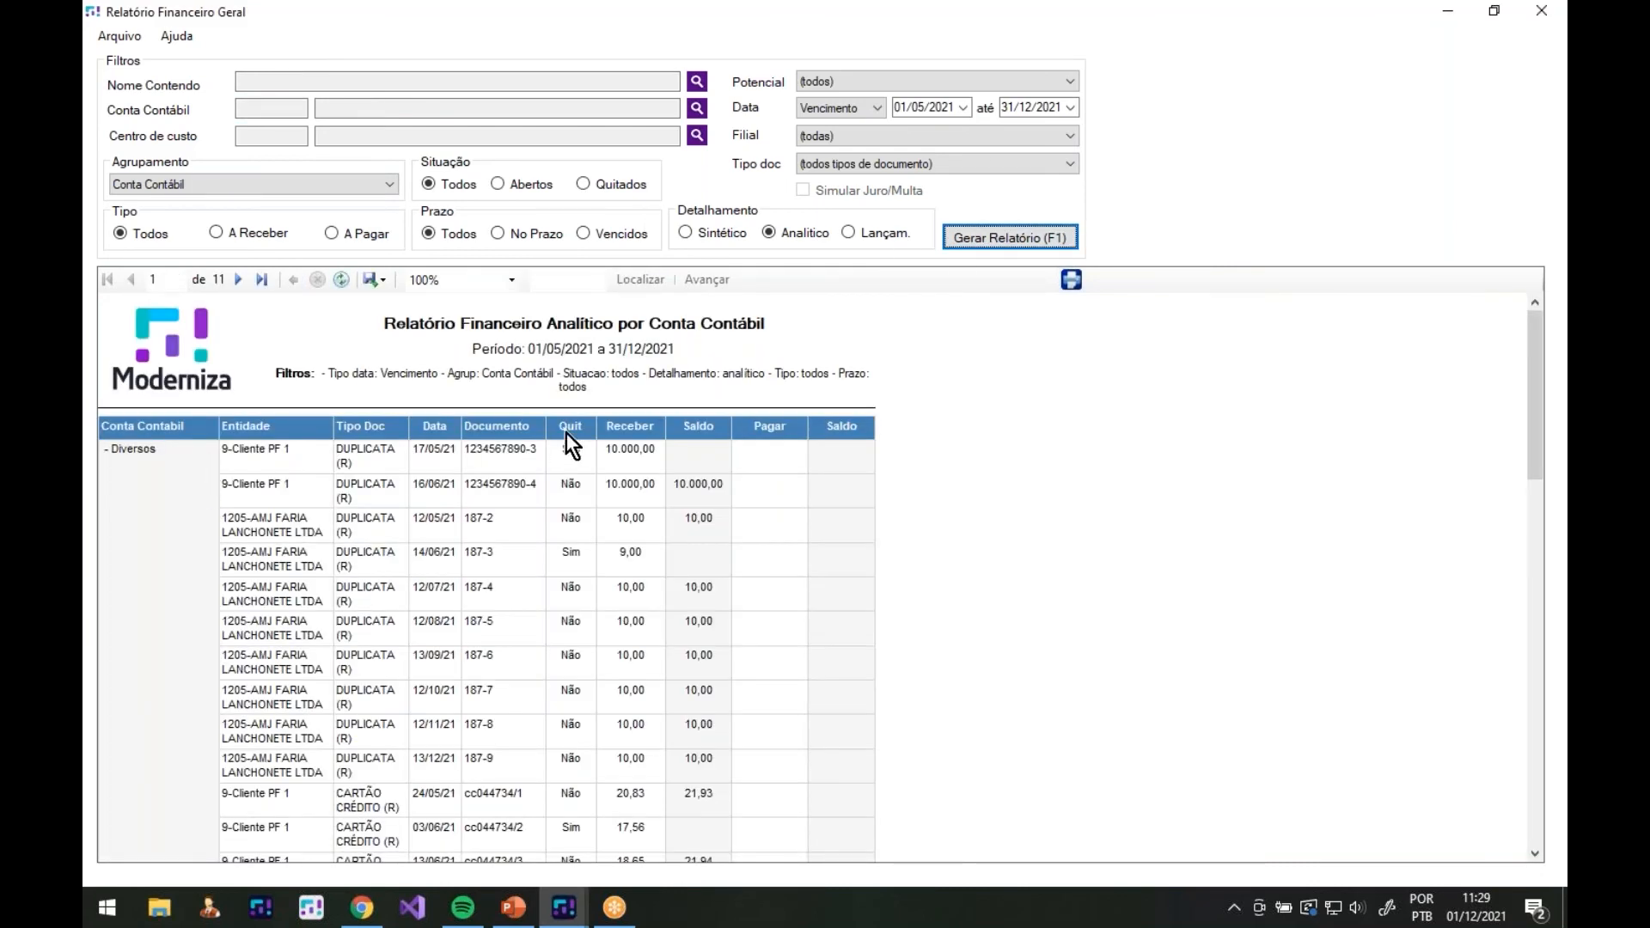
scroll(865, 481, "down", 15)
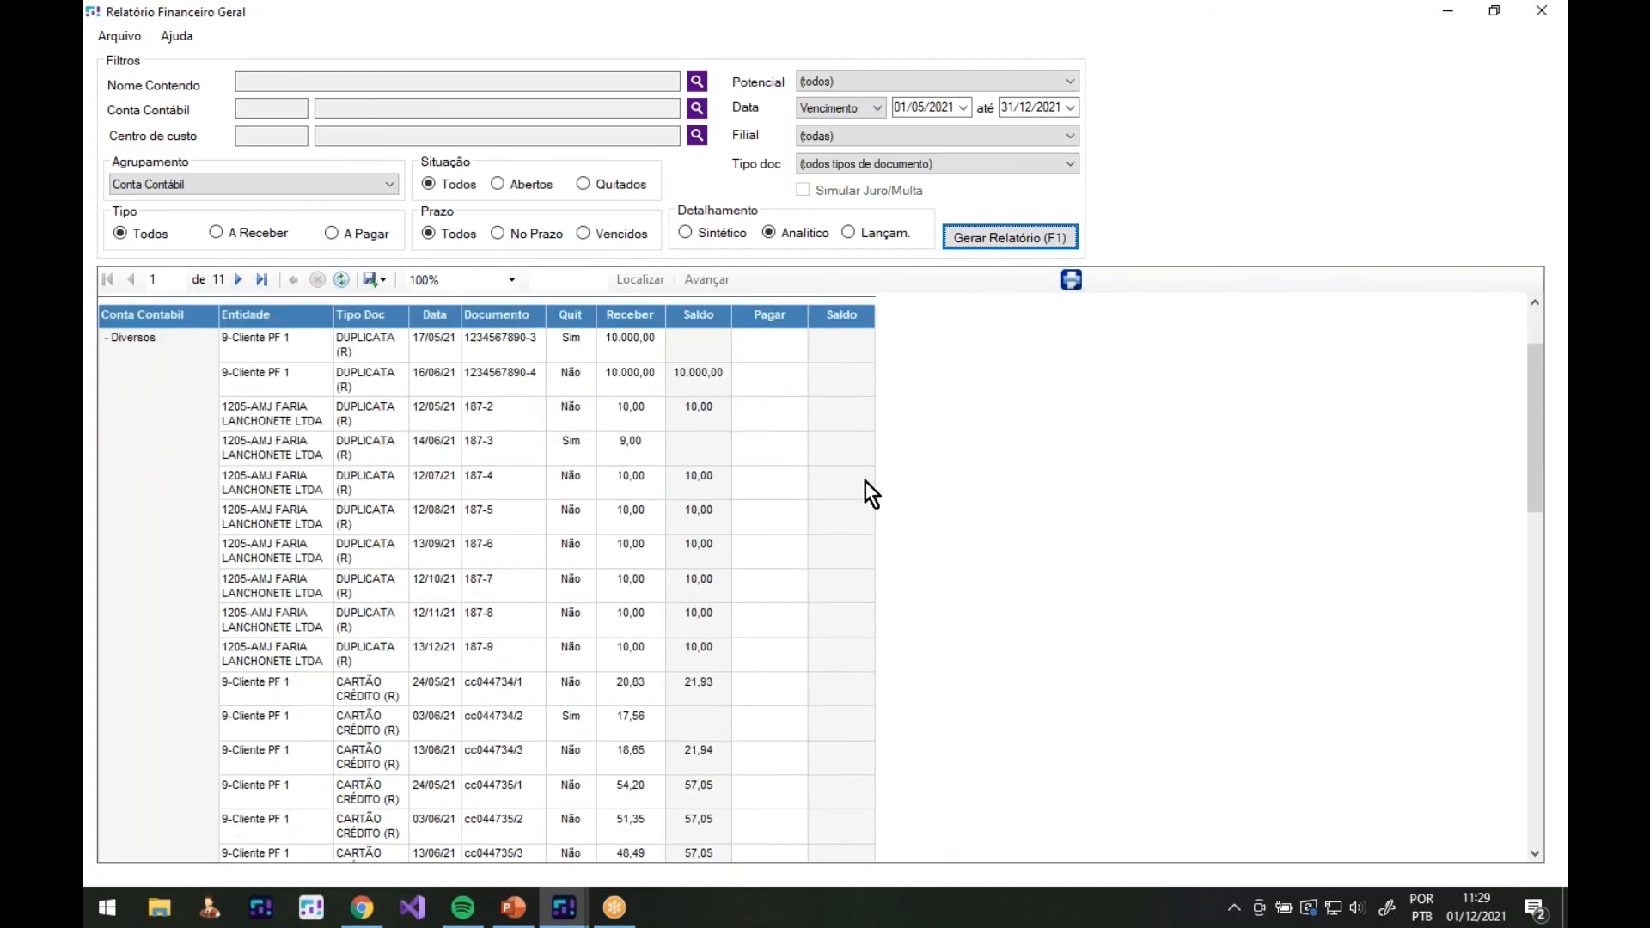
scroll(865, 504, "down", 15)
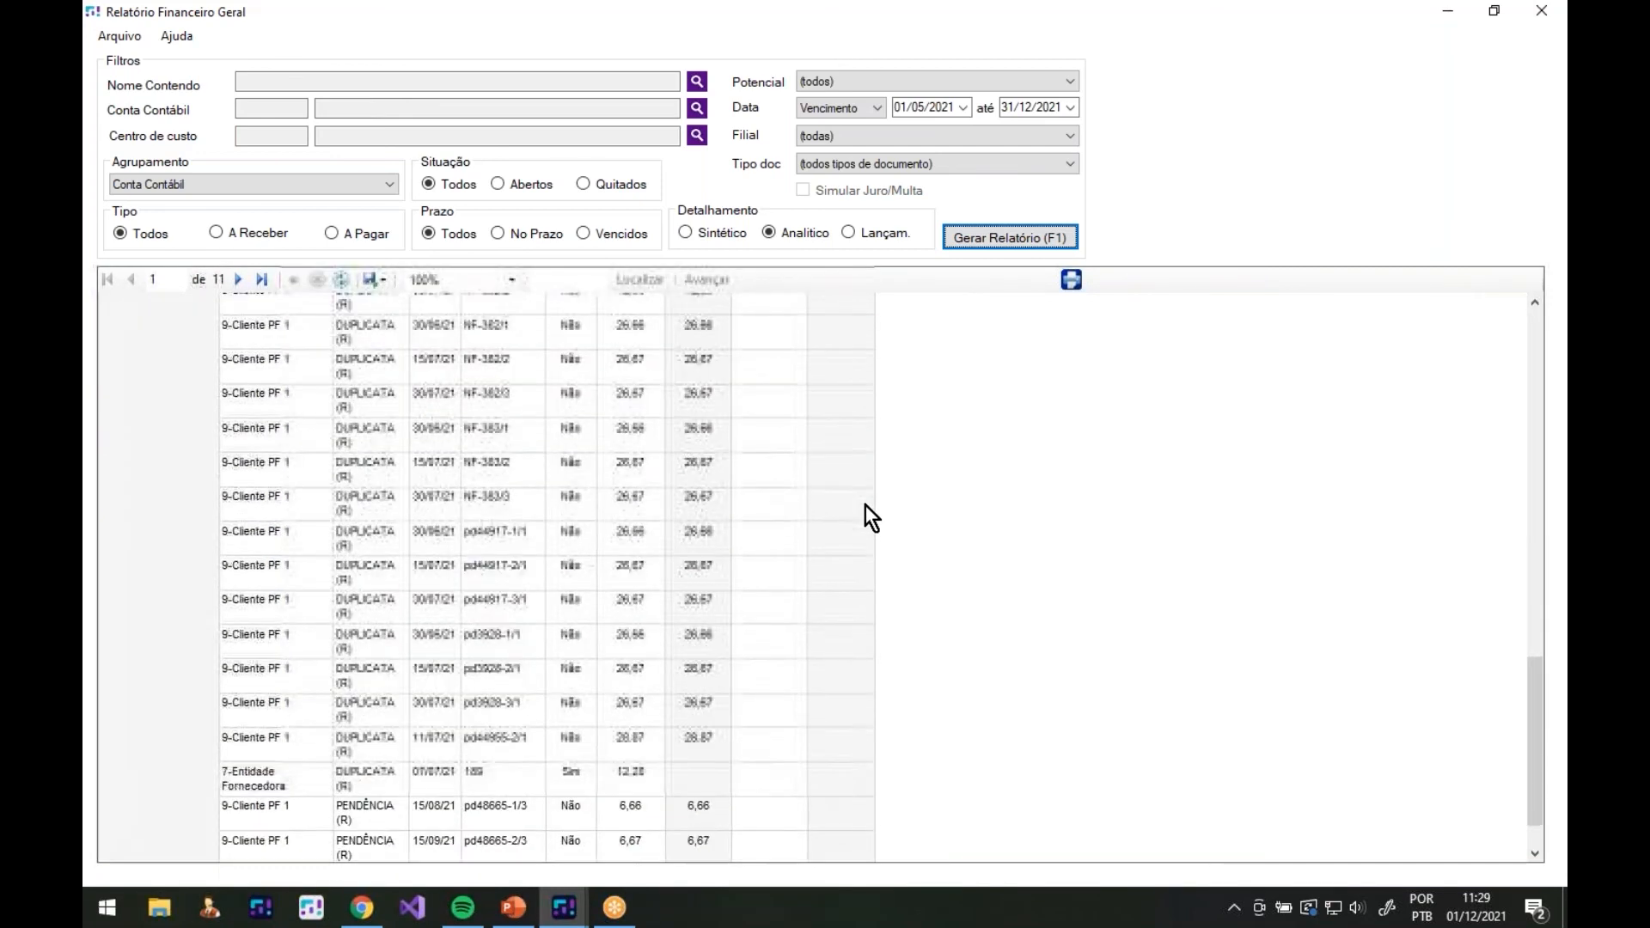
scroll(864, 503, "up", 15)
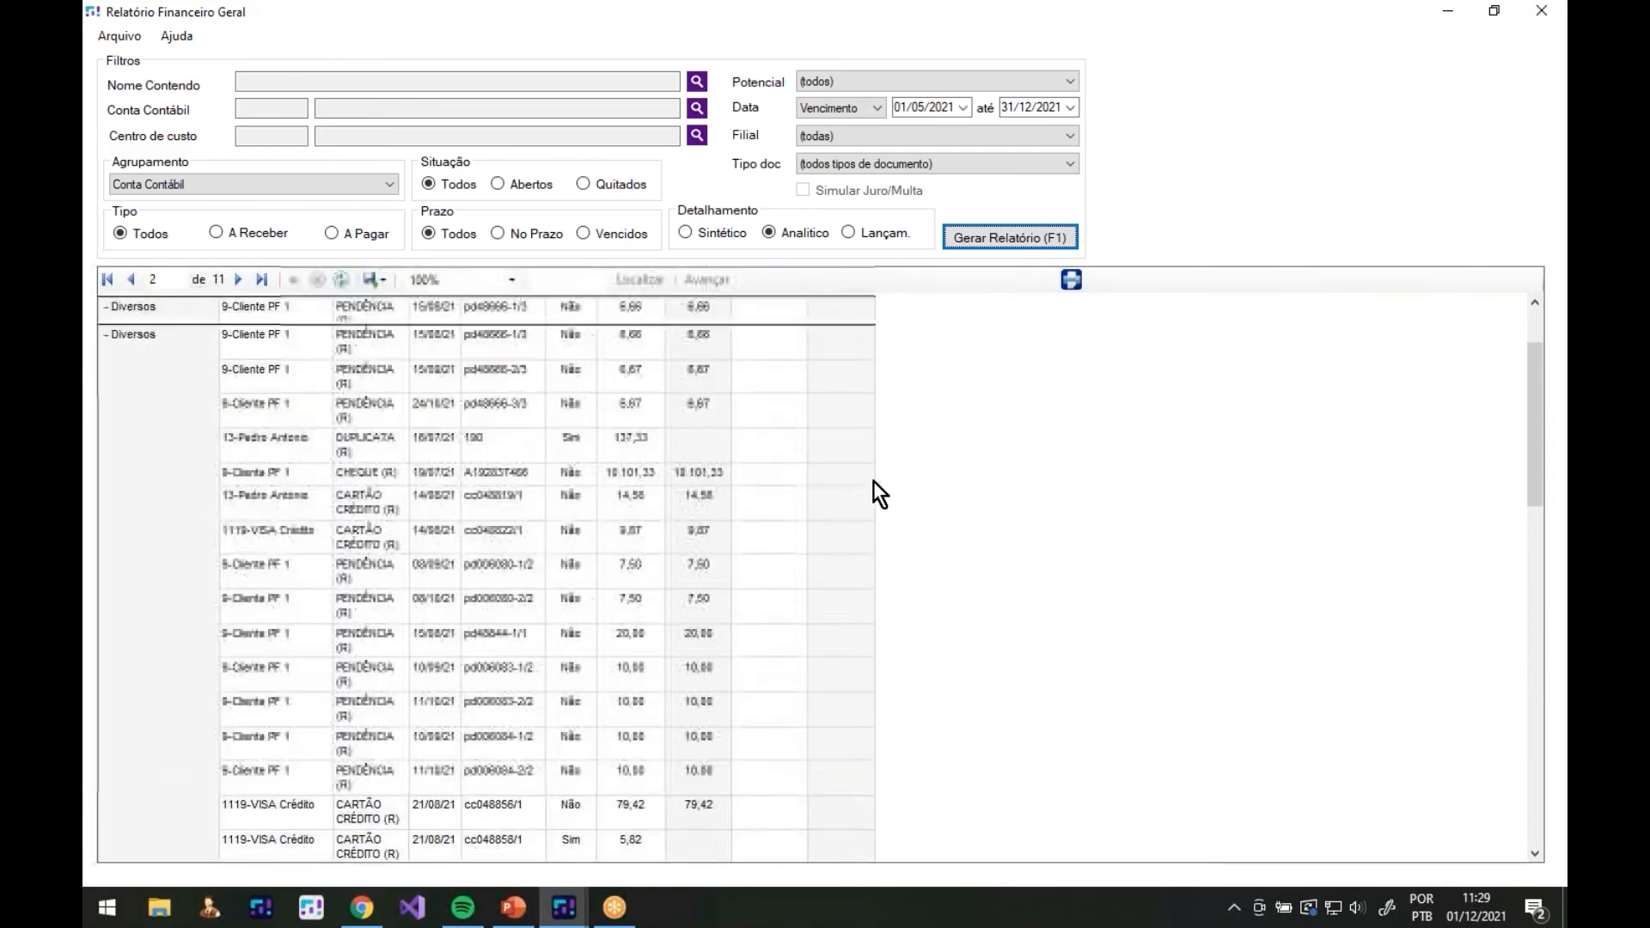
scroll(832, 481, "up", 8)
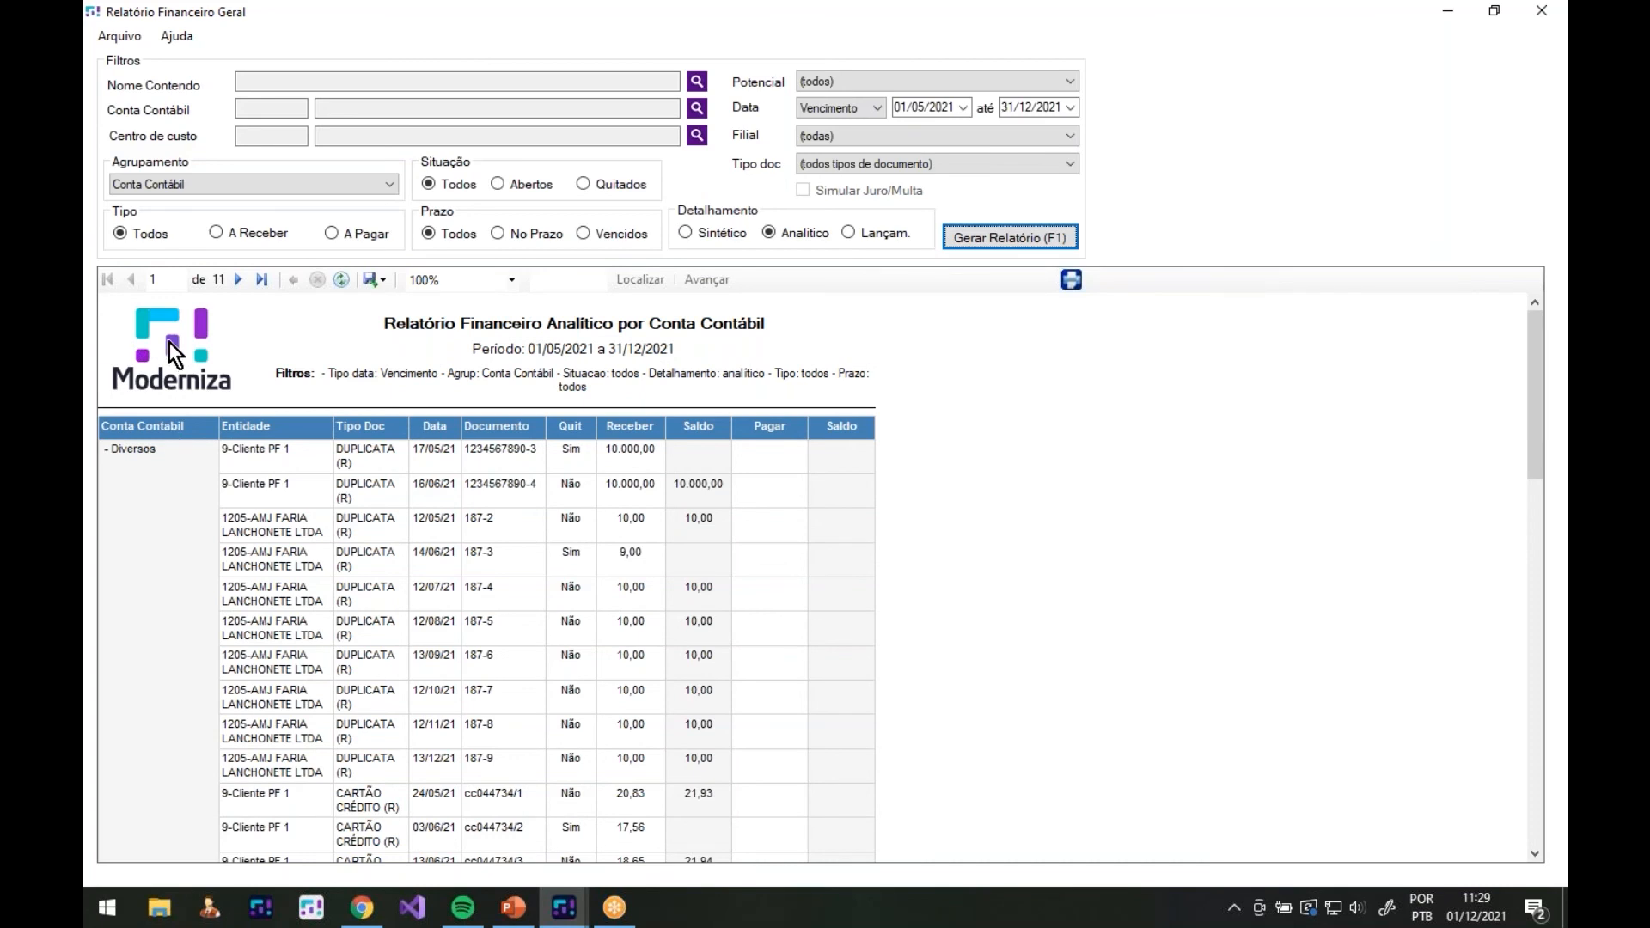
Change the Agrupamento to Entidade and regenerate the Analítico report
left_click(183, 184)
left_click(178, 209)
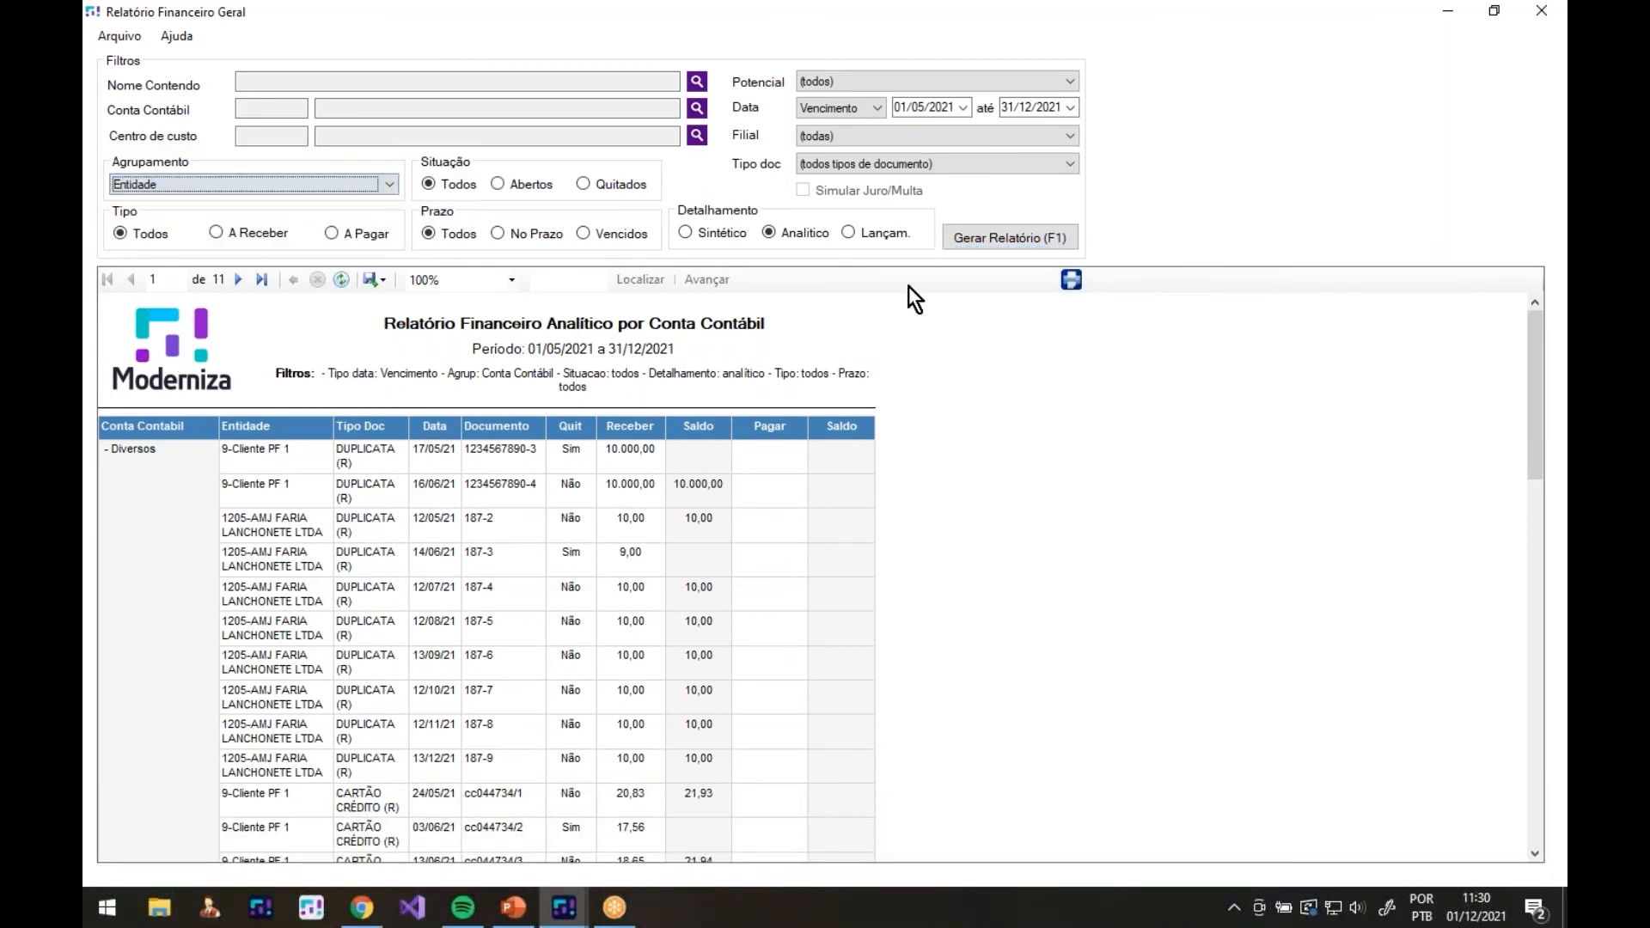
left_click(1022, 236)
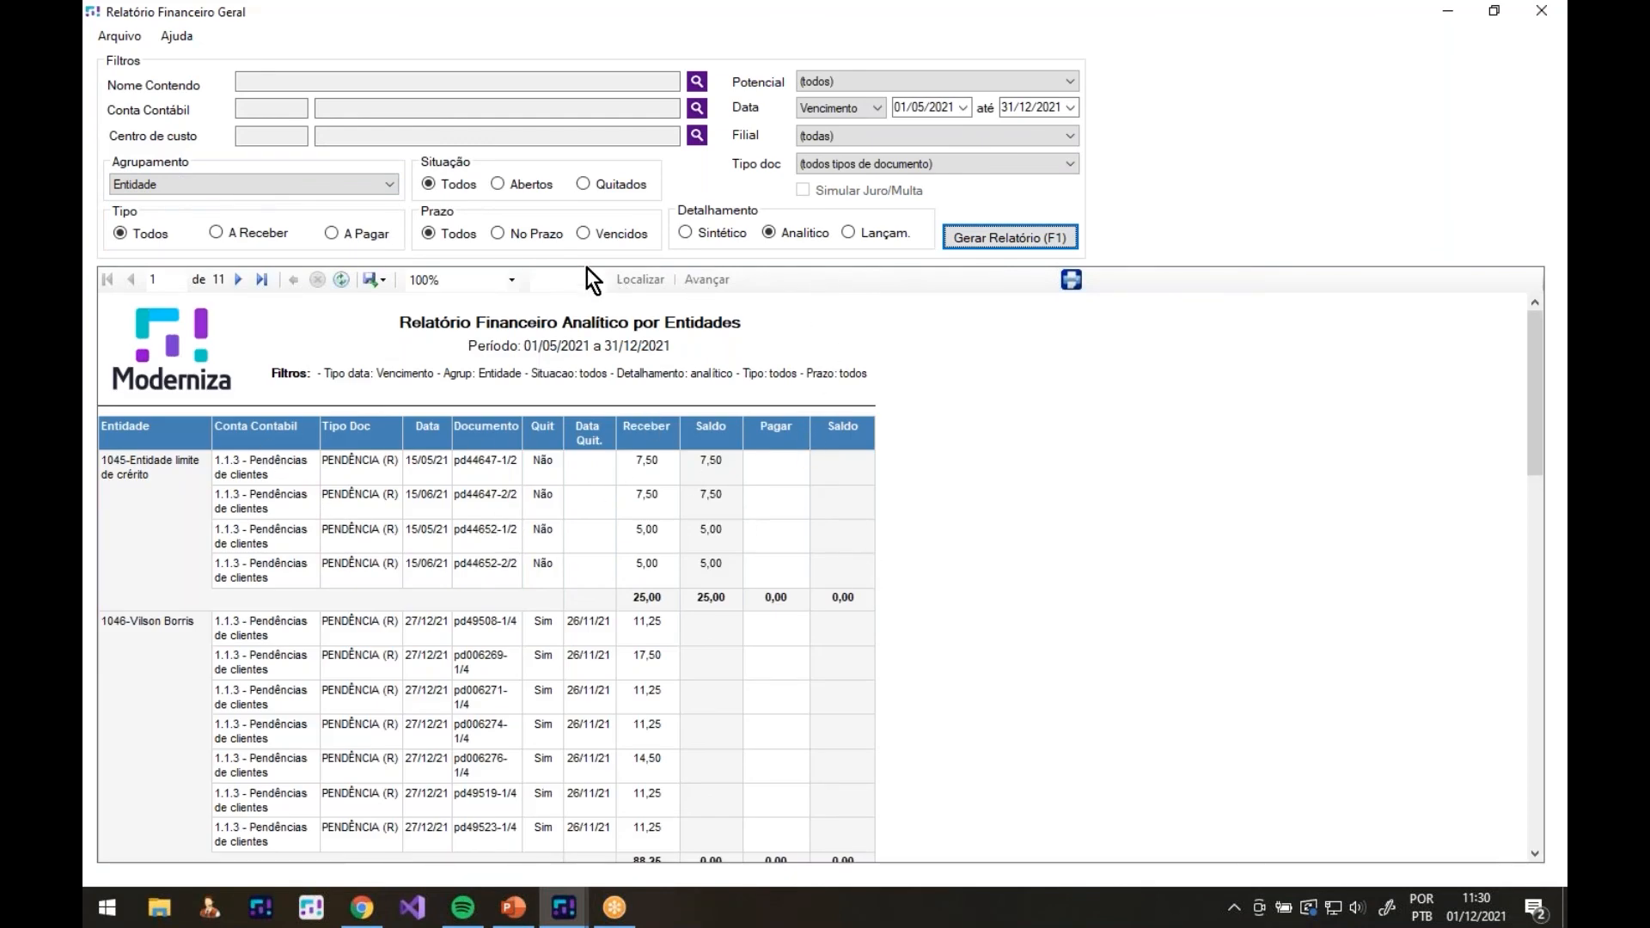
Regenerate the Analítico report with Agrupamento set to Data
left_click(243, 184)
left_click(232, 214)
left_click(999, 242)
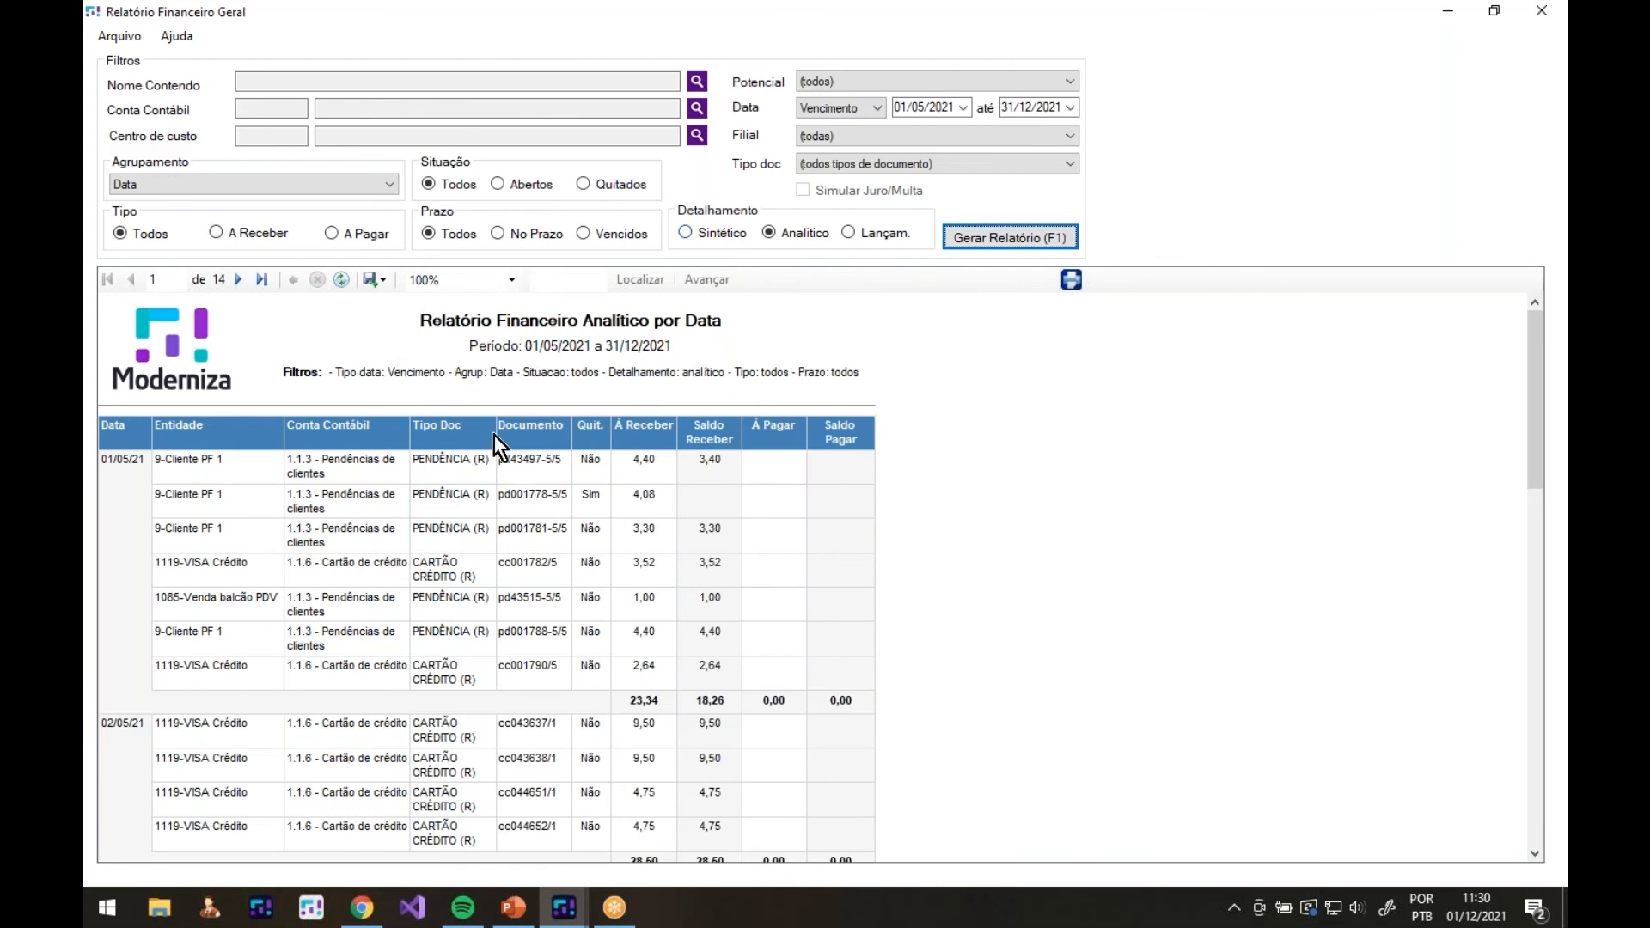
Generate a Sintético report grouped by Tipo de ocorrência and examine its charts and the accounts under each occurrence type
left_click(203, 190)
left_click(754, 227)
left_click(703, 237)
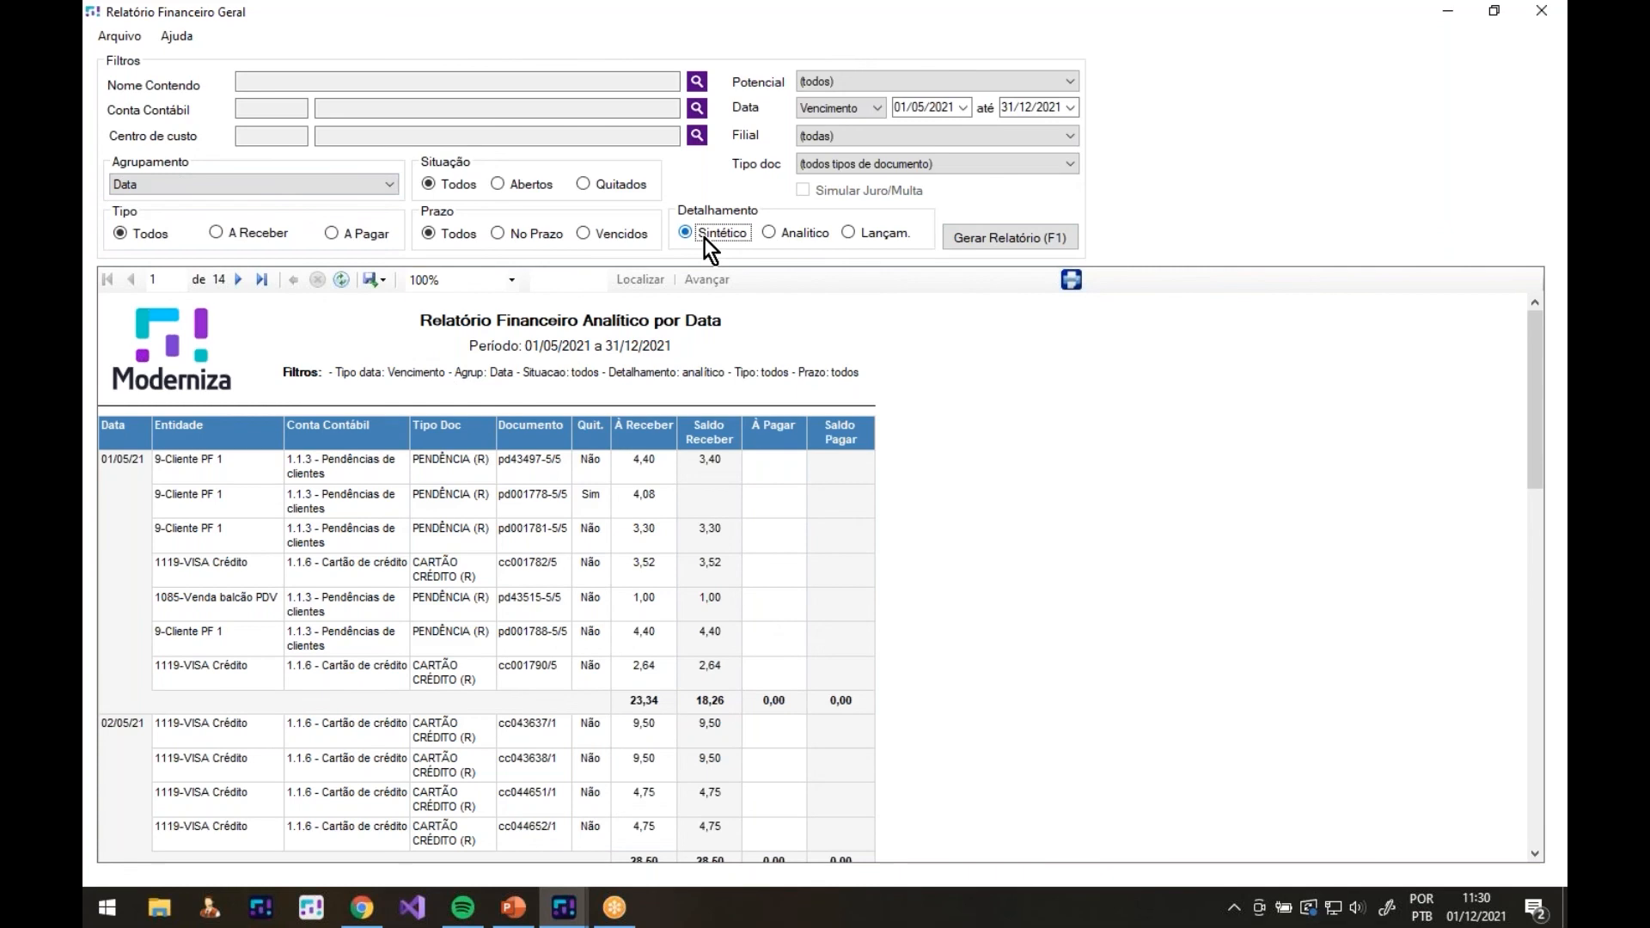
left_click(338, 193)
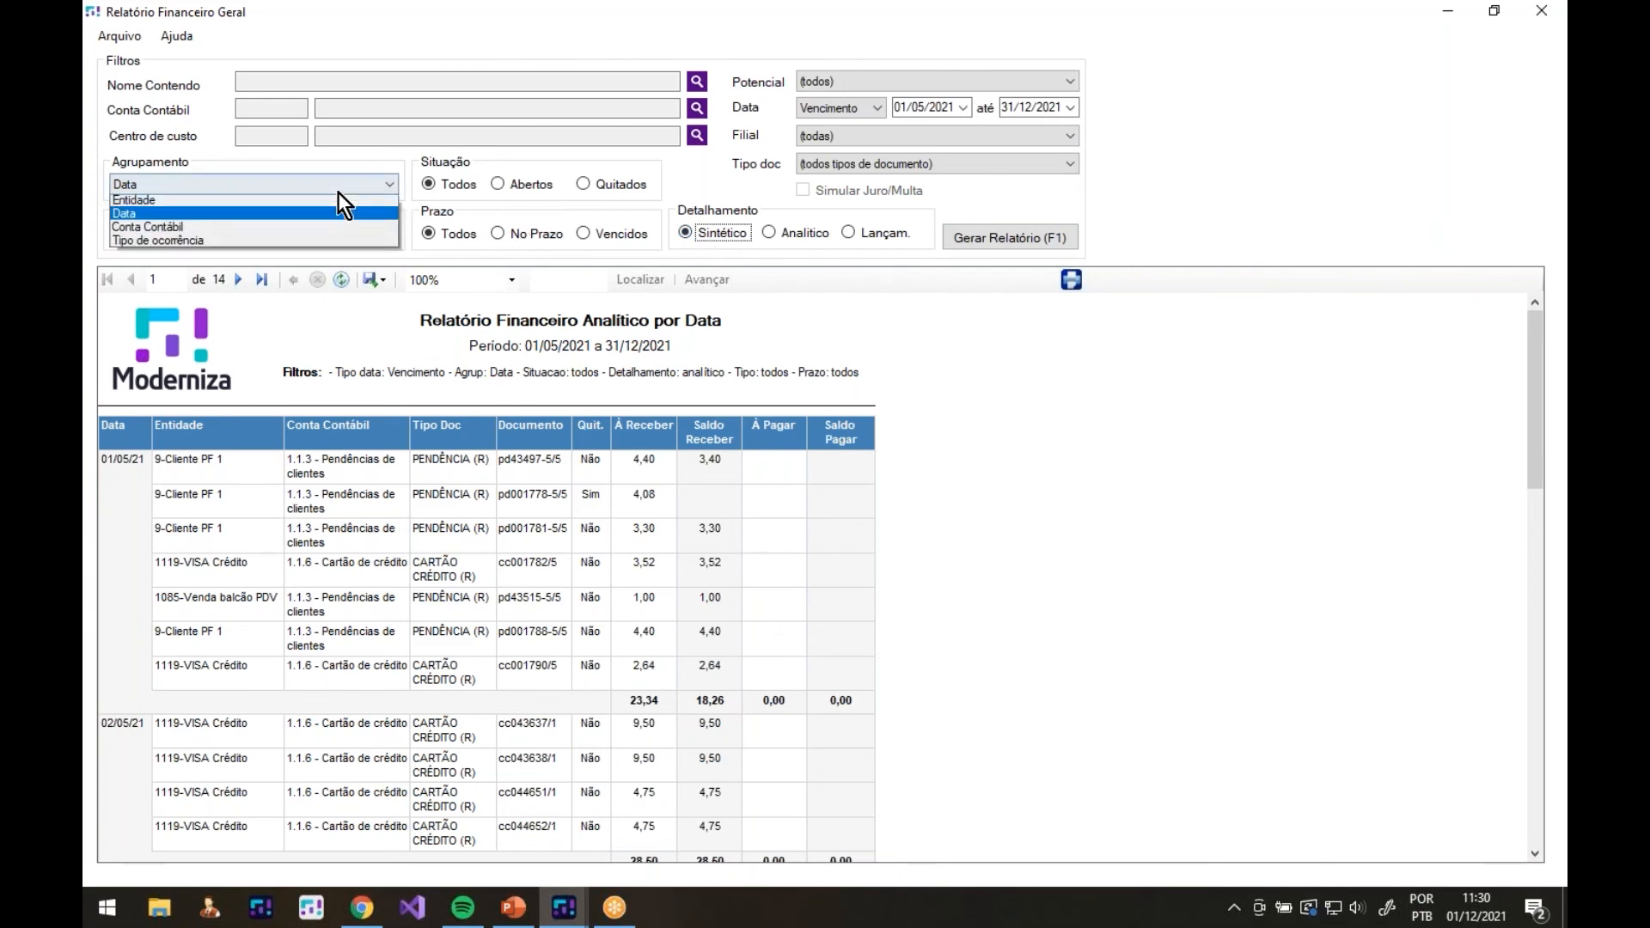
left_click(332, 245)
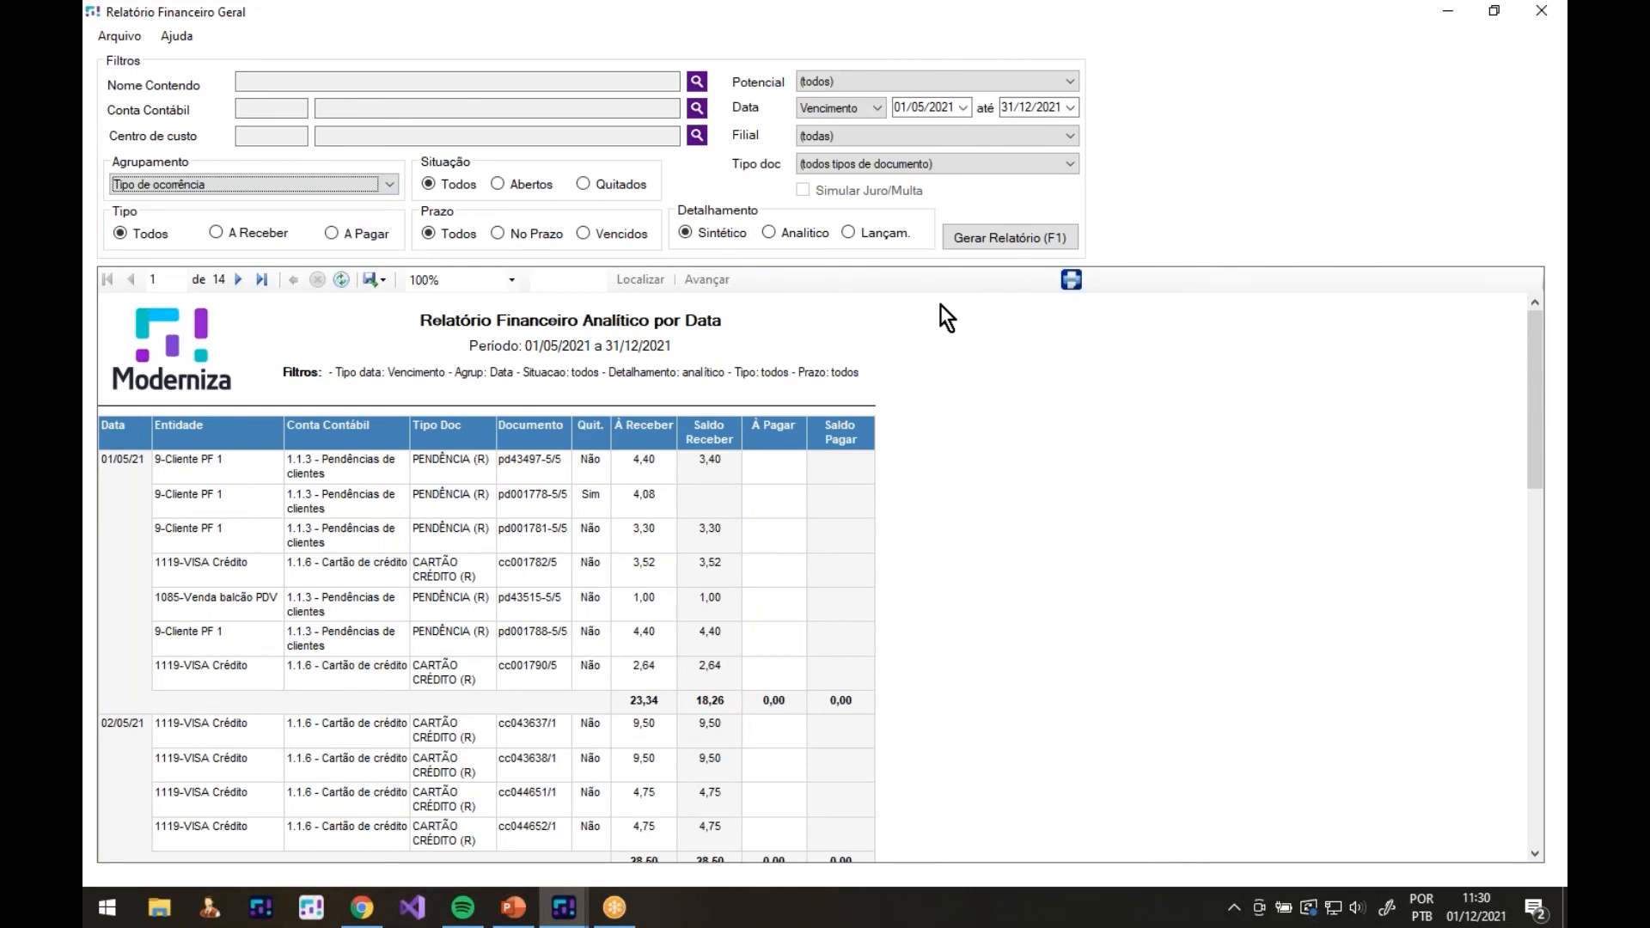
left_click(963, 243)
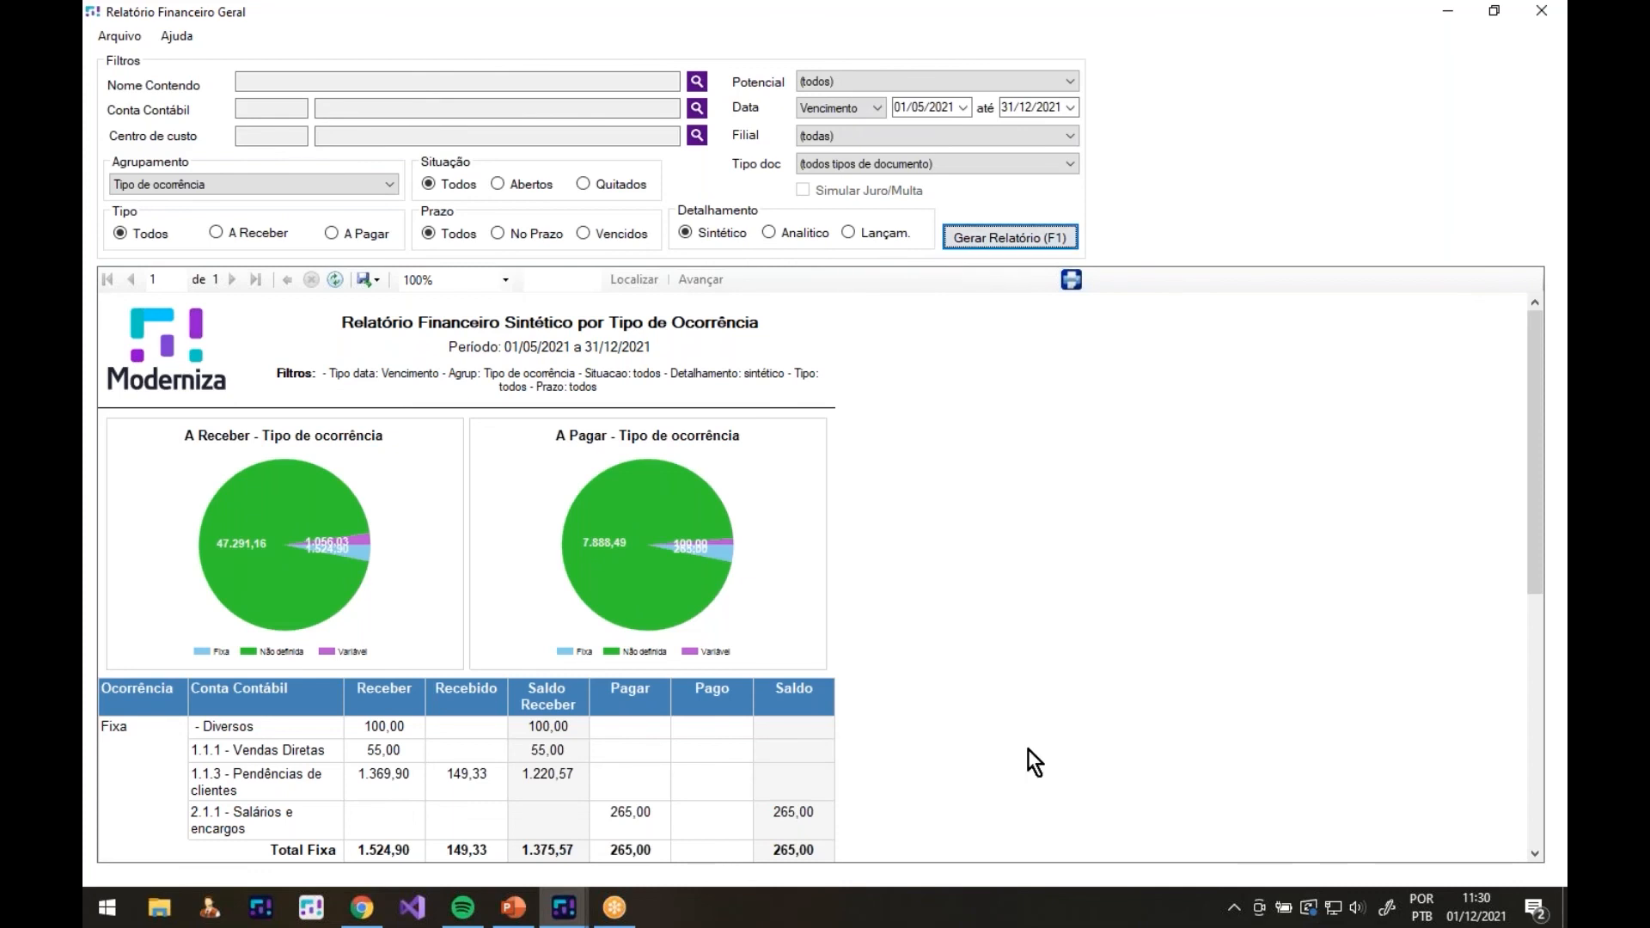
scroll(959, 715, "down", 3)
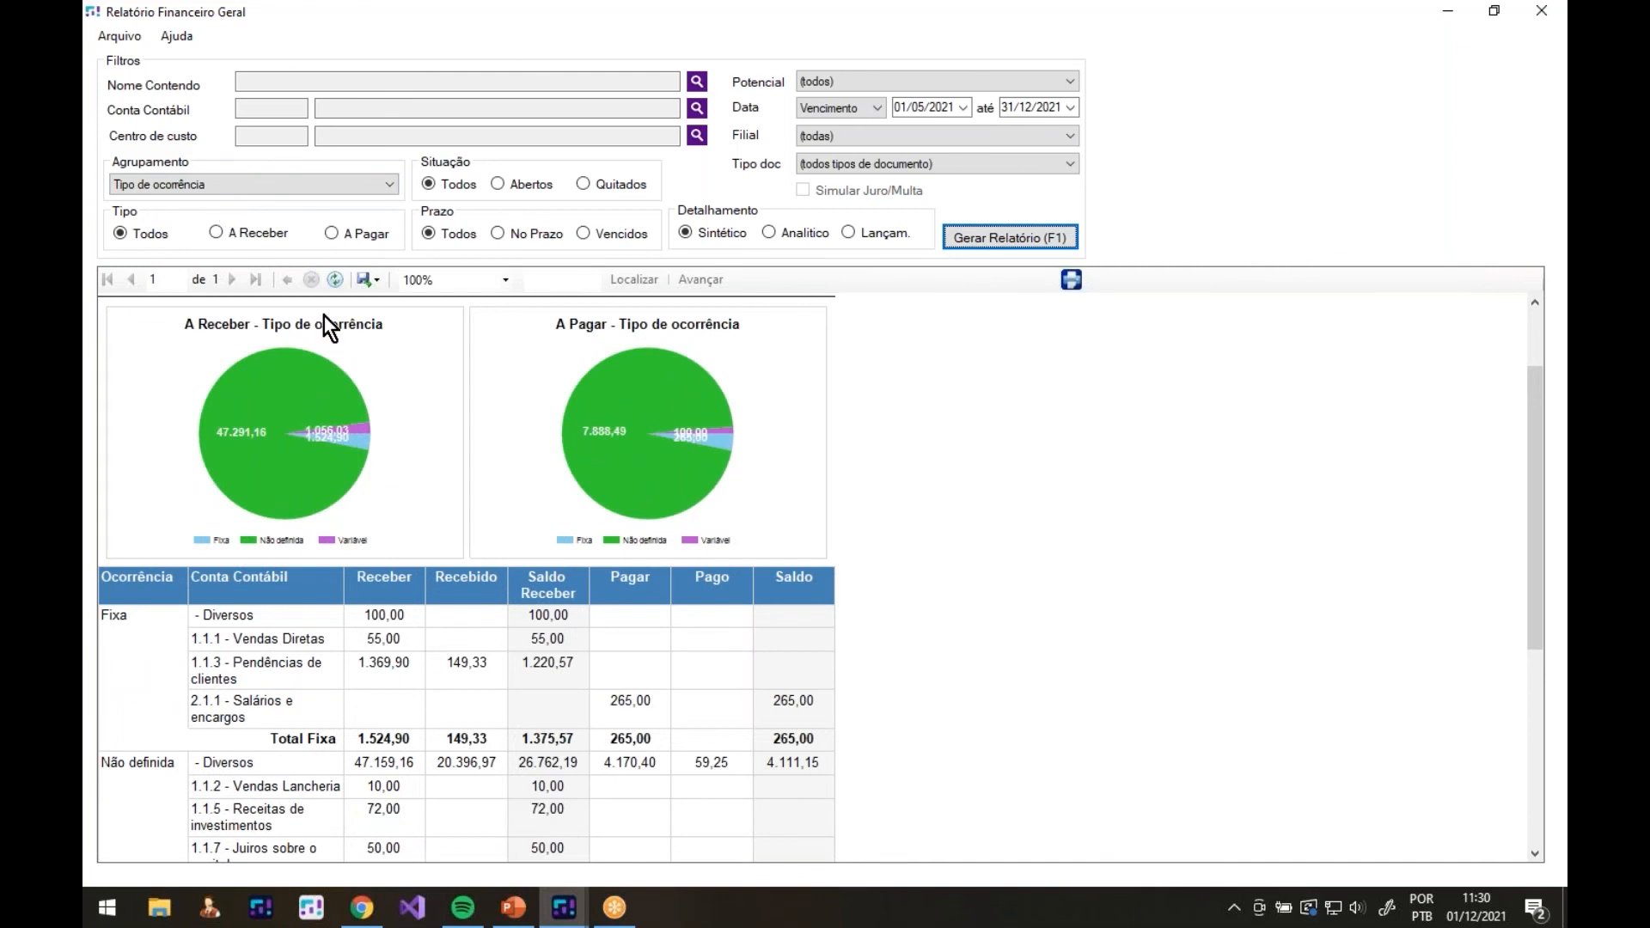
scroll(444, 476, "up", 3)
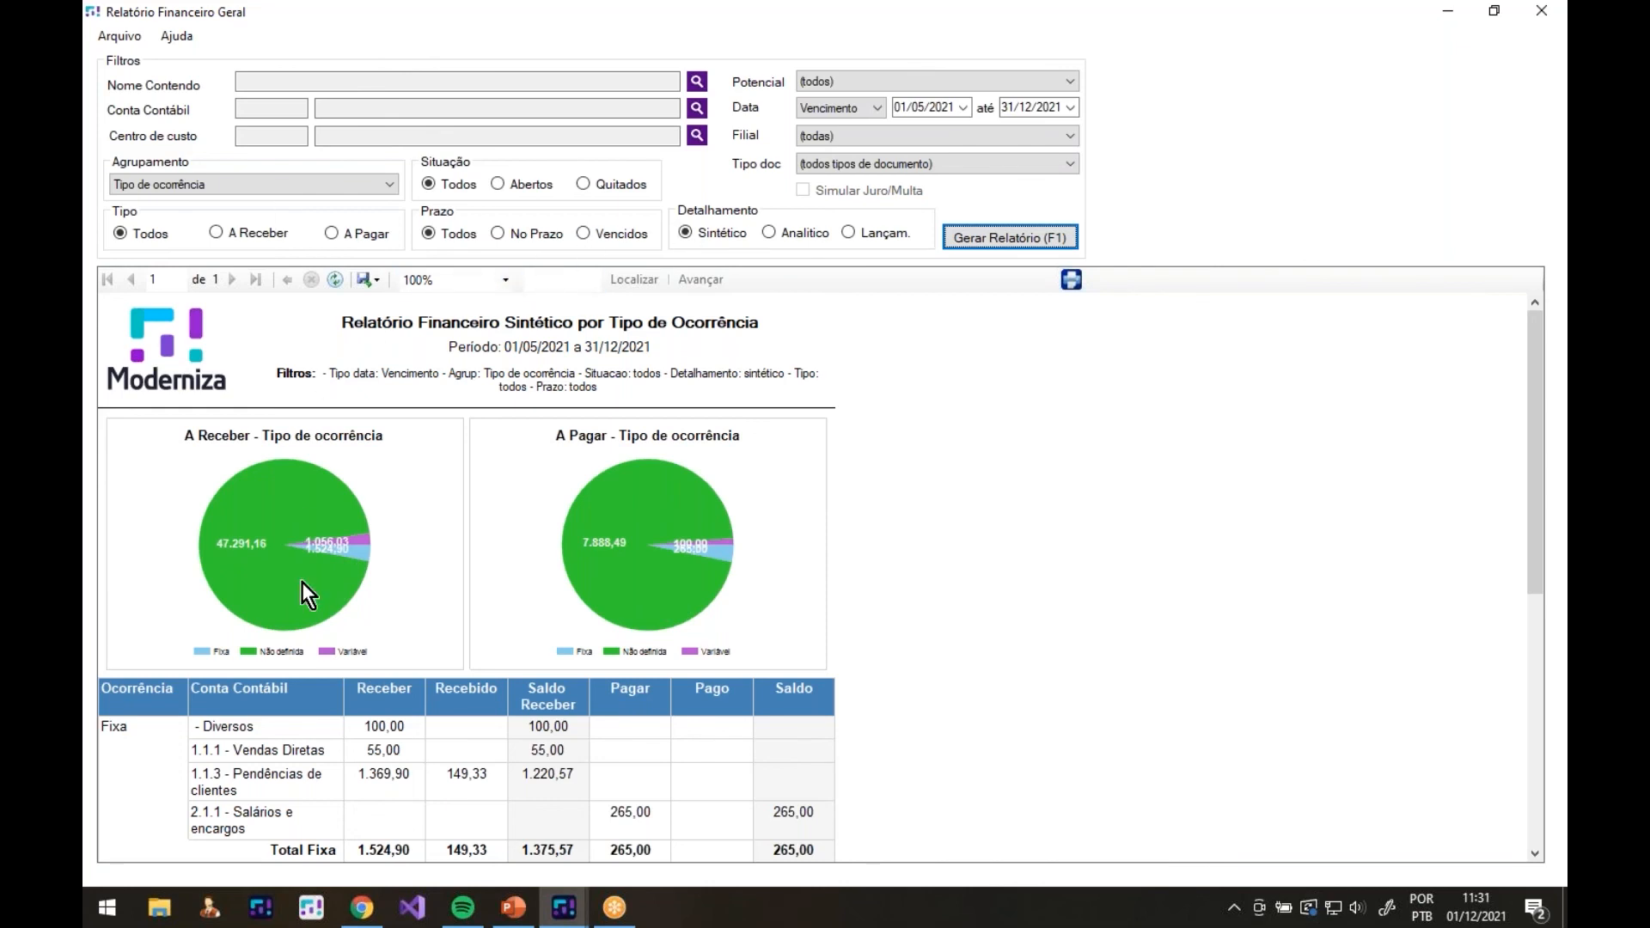
scroll(343, 637, "down", 3)
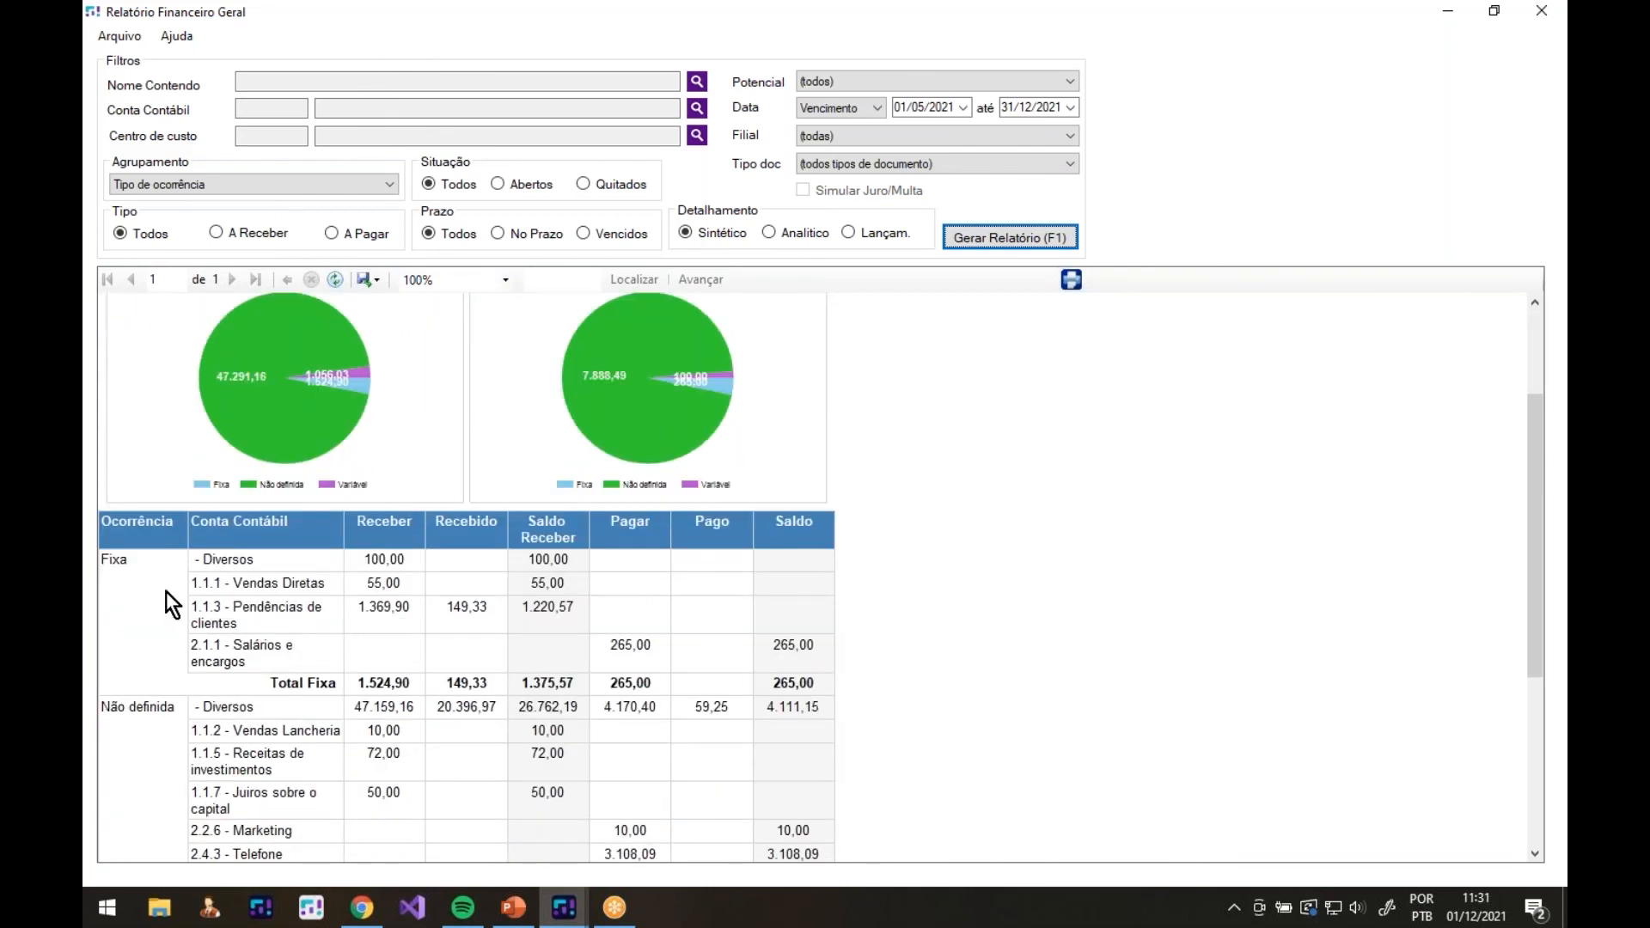
Regenerate the Sintético report by Tipo de ocorrência for A Receber only and examine the receivable accounts
scroll(168, 595, "down", 1)
scroll(321, 589, "down", 2)
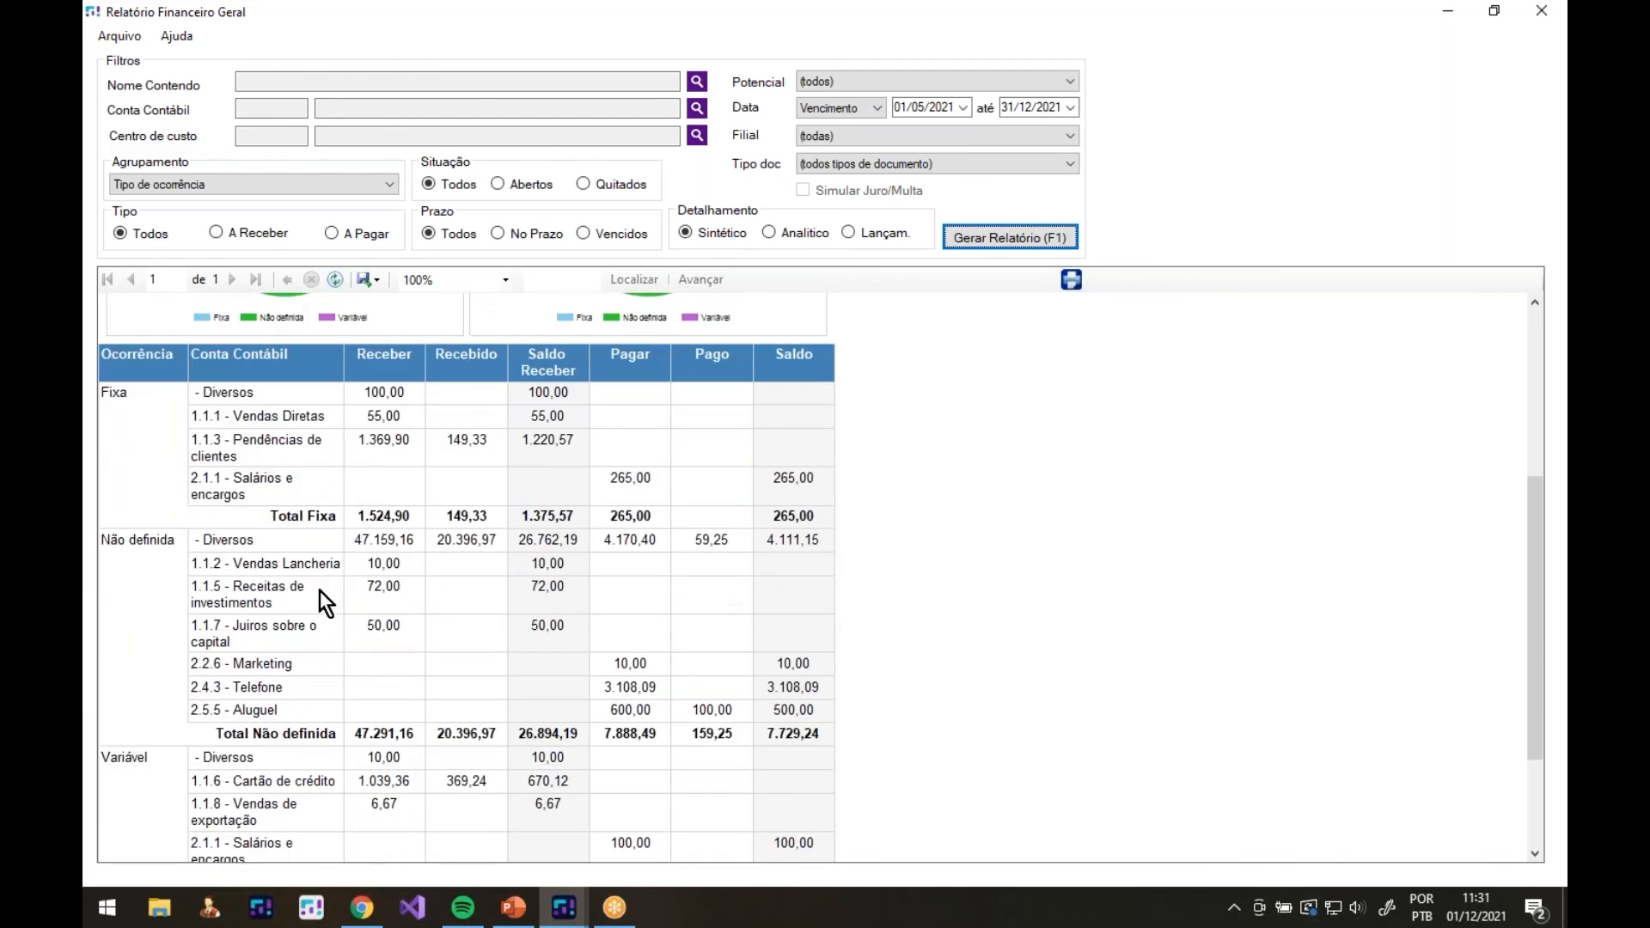
scroll(320, 591, "down", 3)
scroll(352, 550, "up", 3)
scroll(352, 550, "up", 6)
left_click(217, 232)
key("F1")
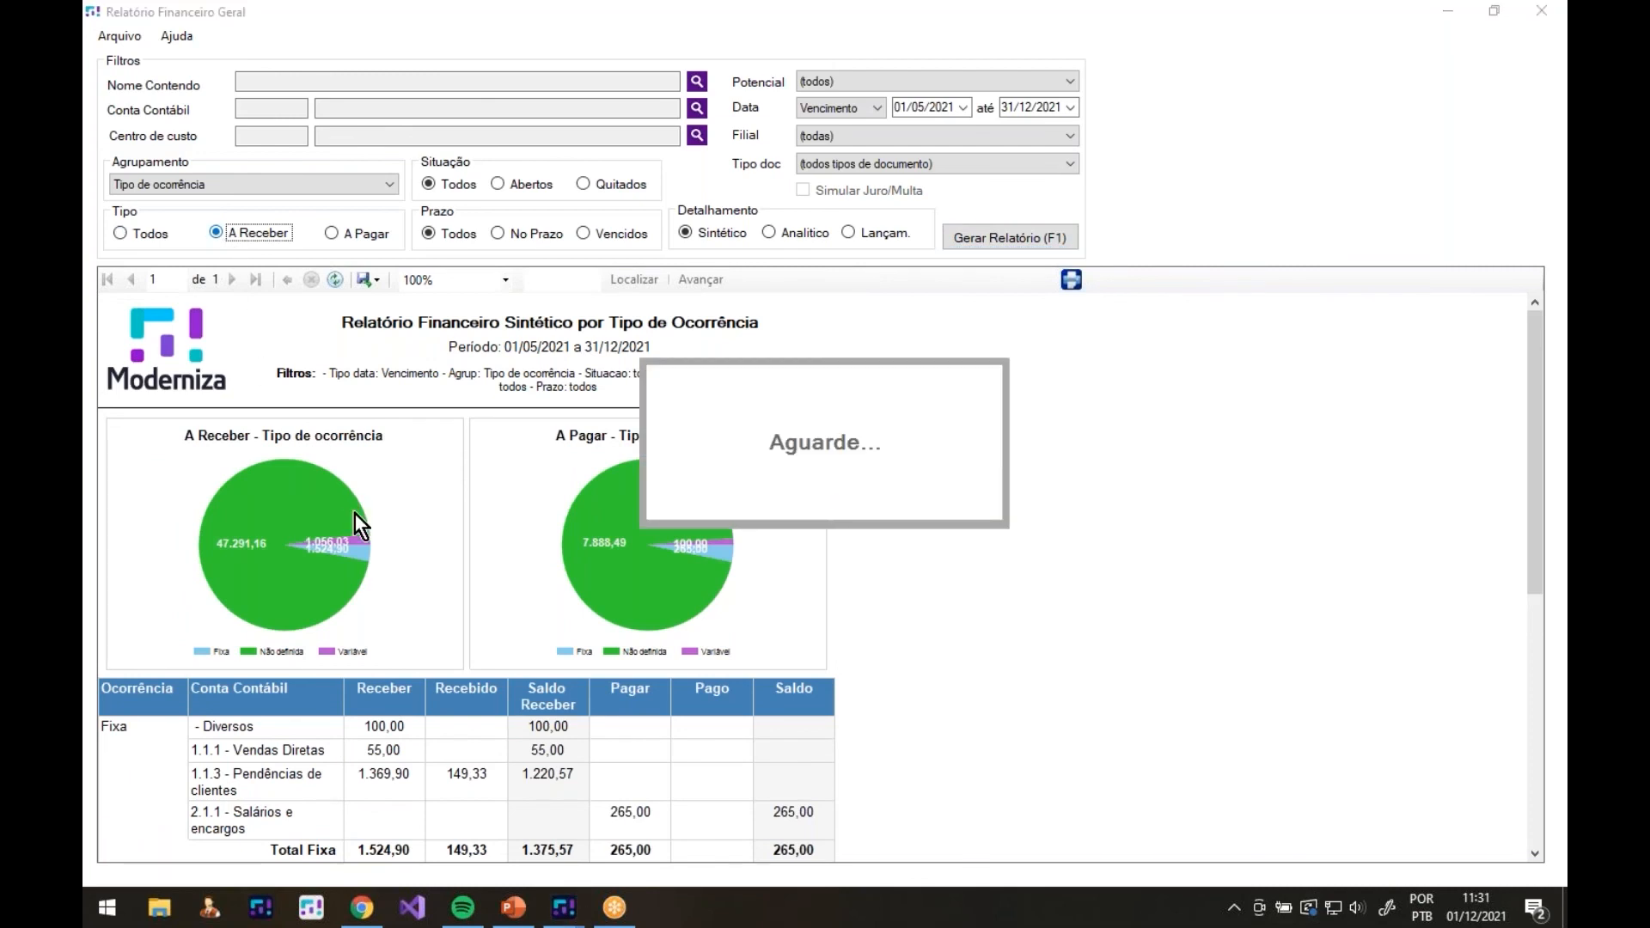
scroll(652, 559, "down", 1)
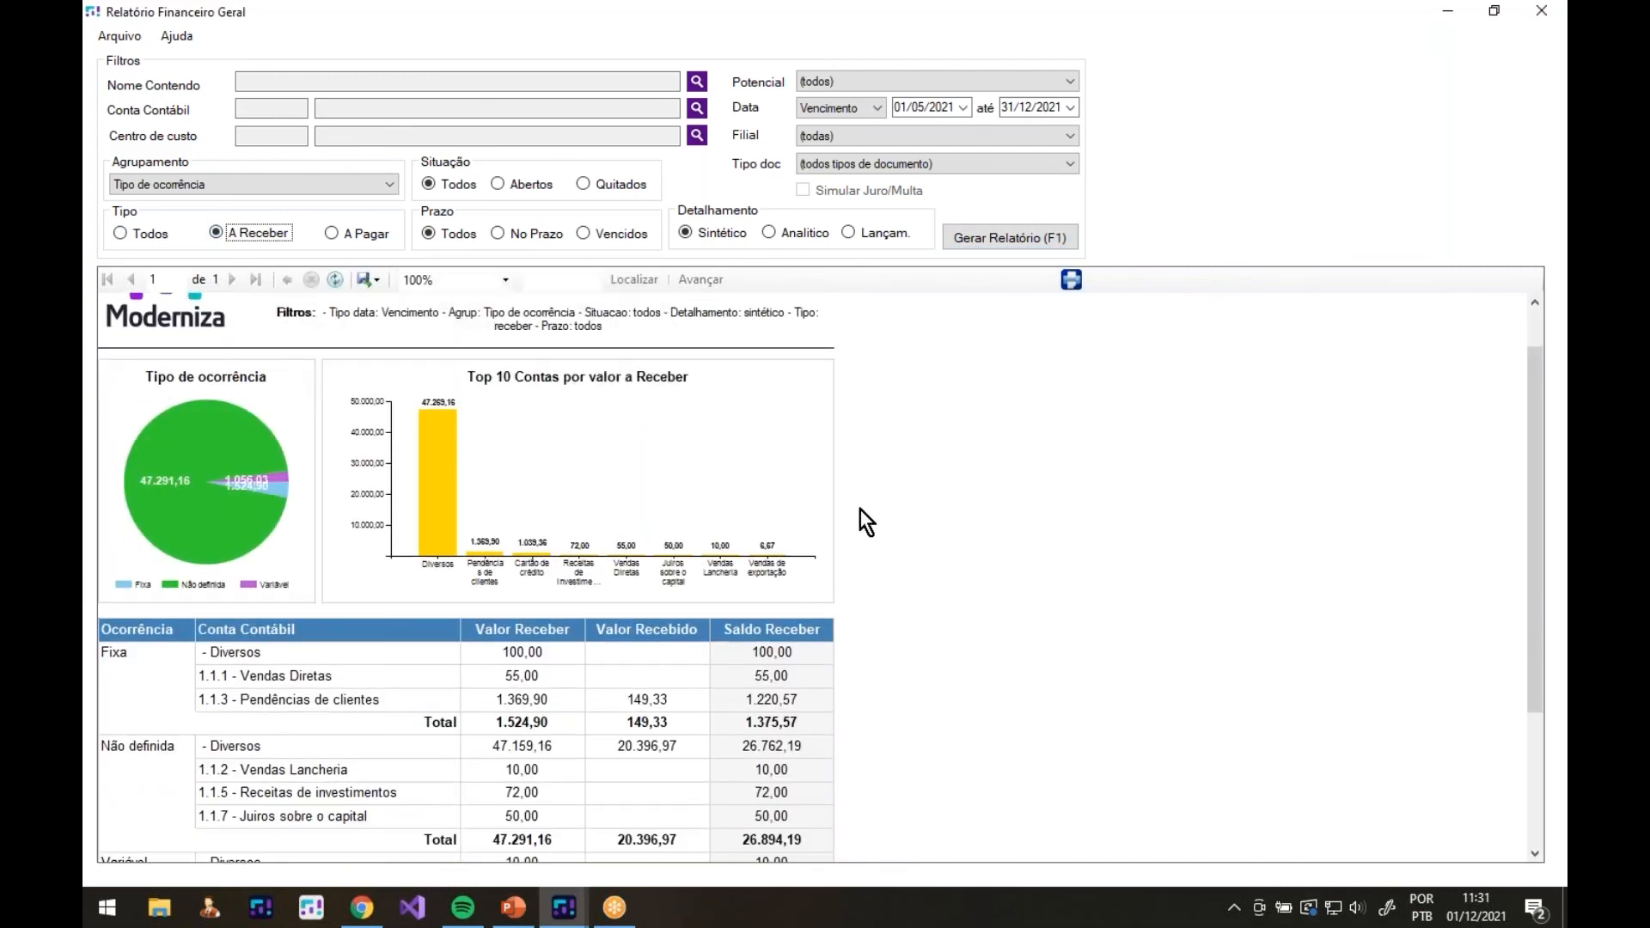
scroll(859, 511, "down", 1)
Regenerate the Sintético report by Tipo de ocorrência for A Pagar and examine its payable accounts and totals
left_click(356, 234)
key("F1")
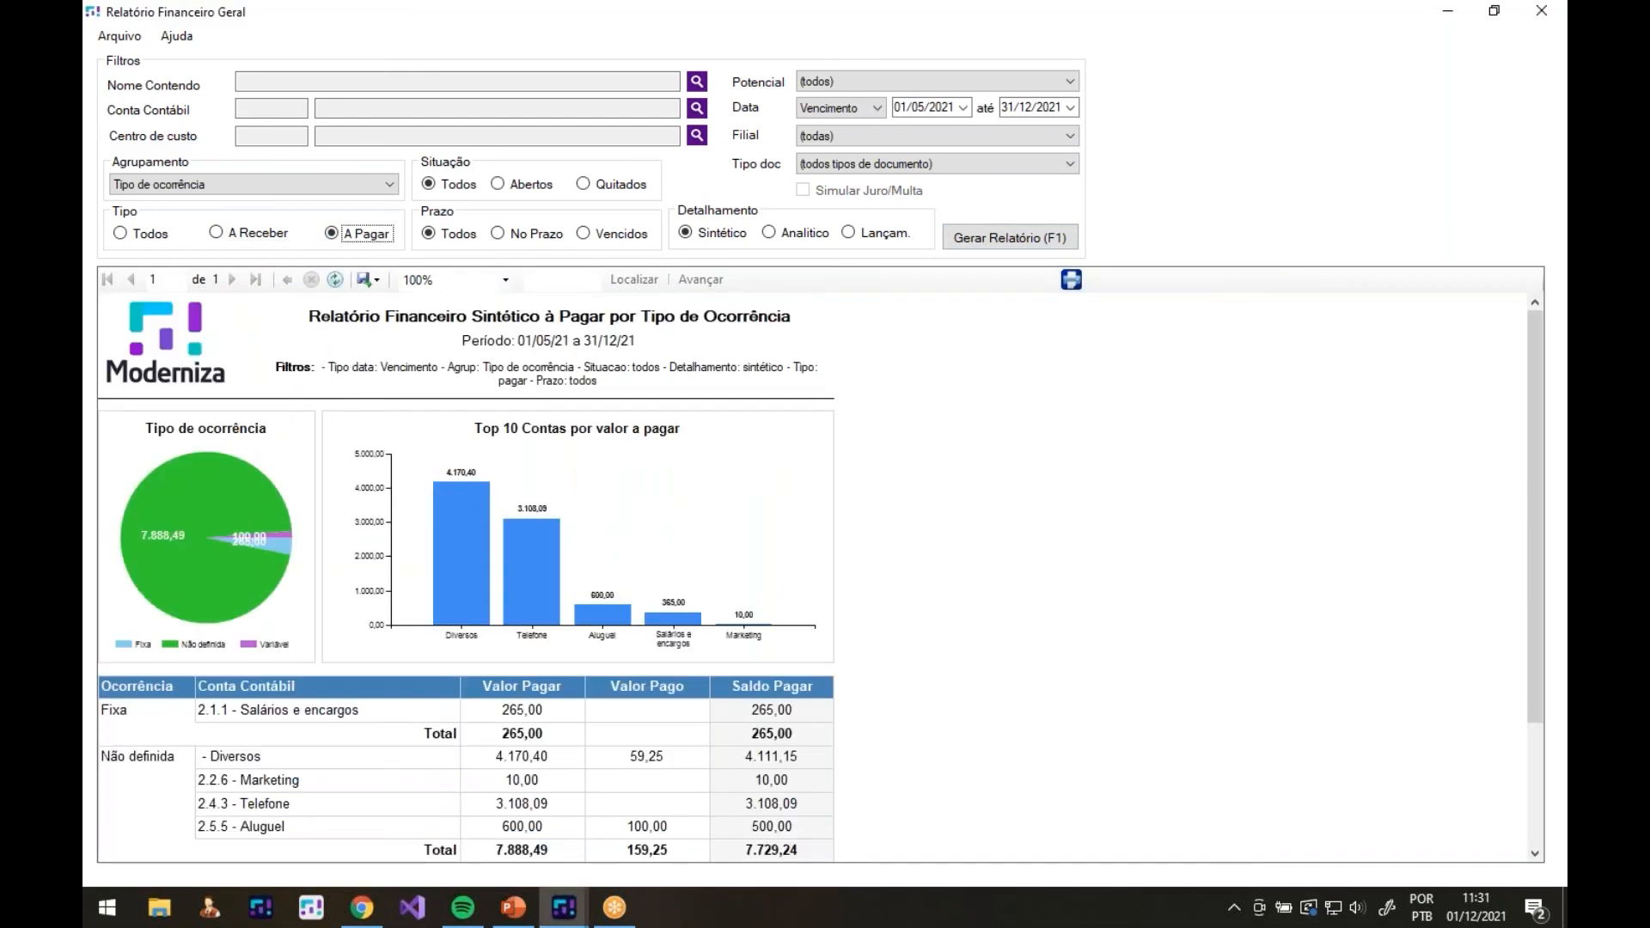
scroll(881, 531, "down", 2)
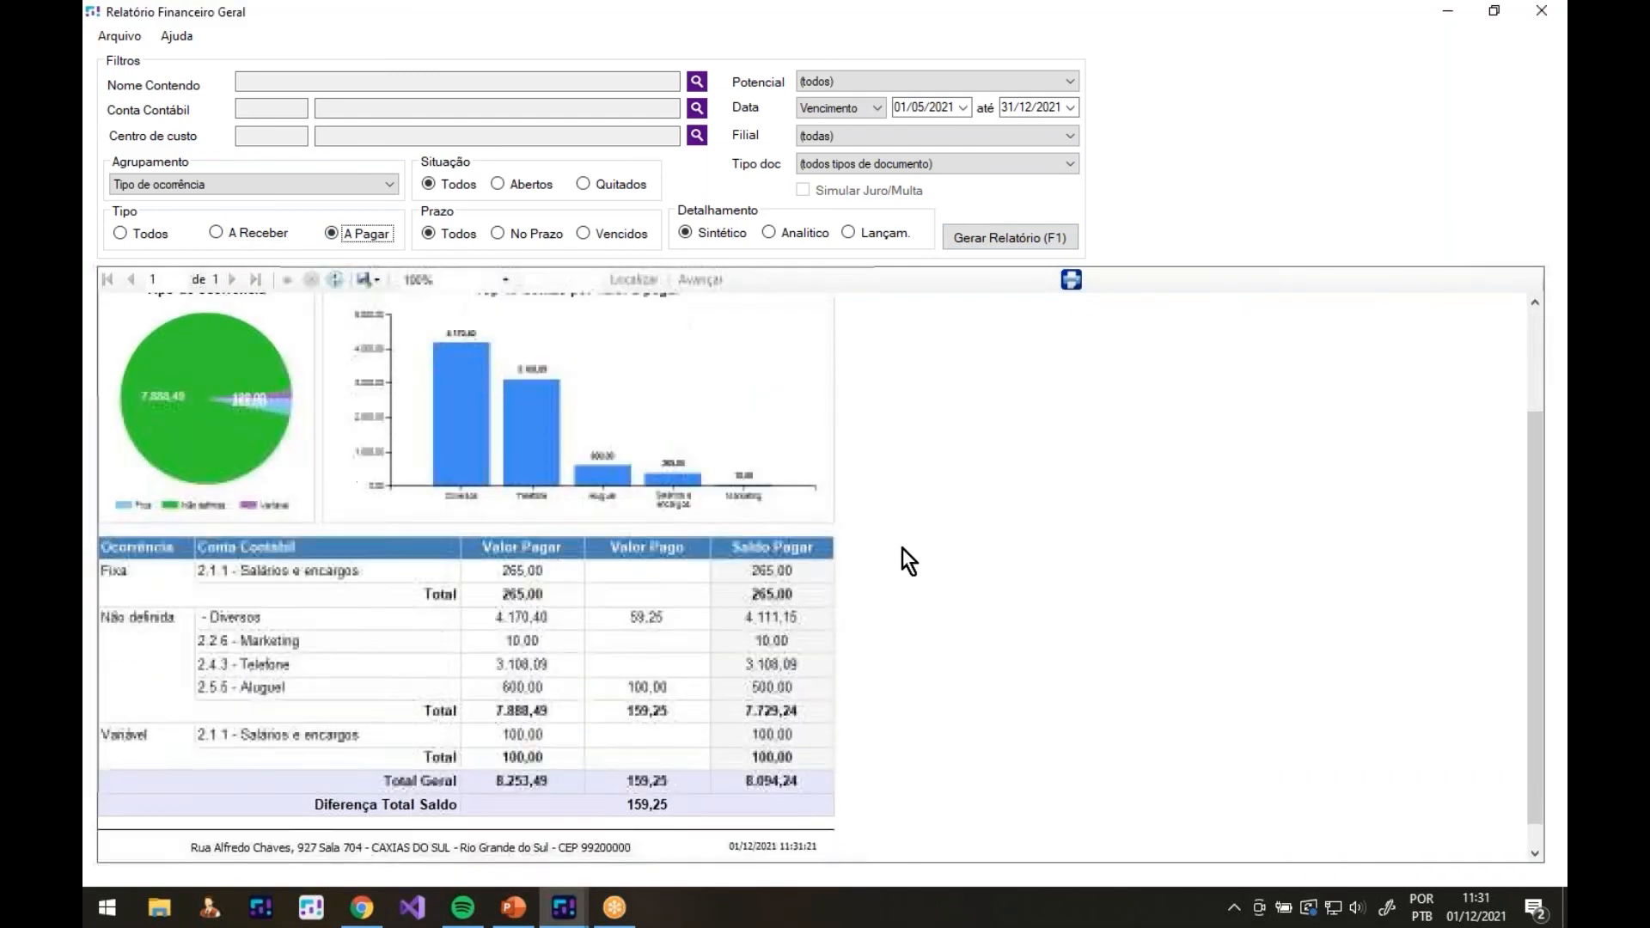
scroll(913, 563, "down", 1)
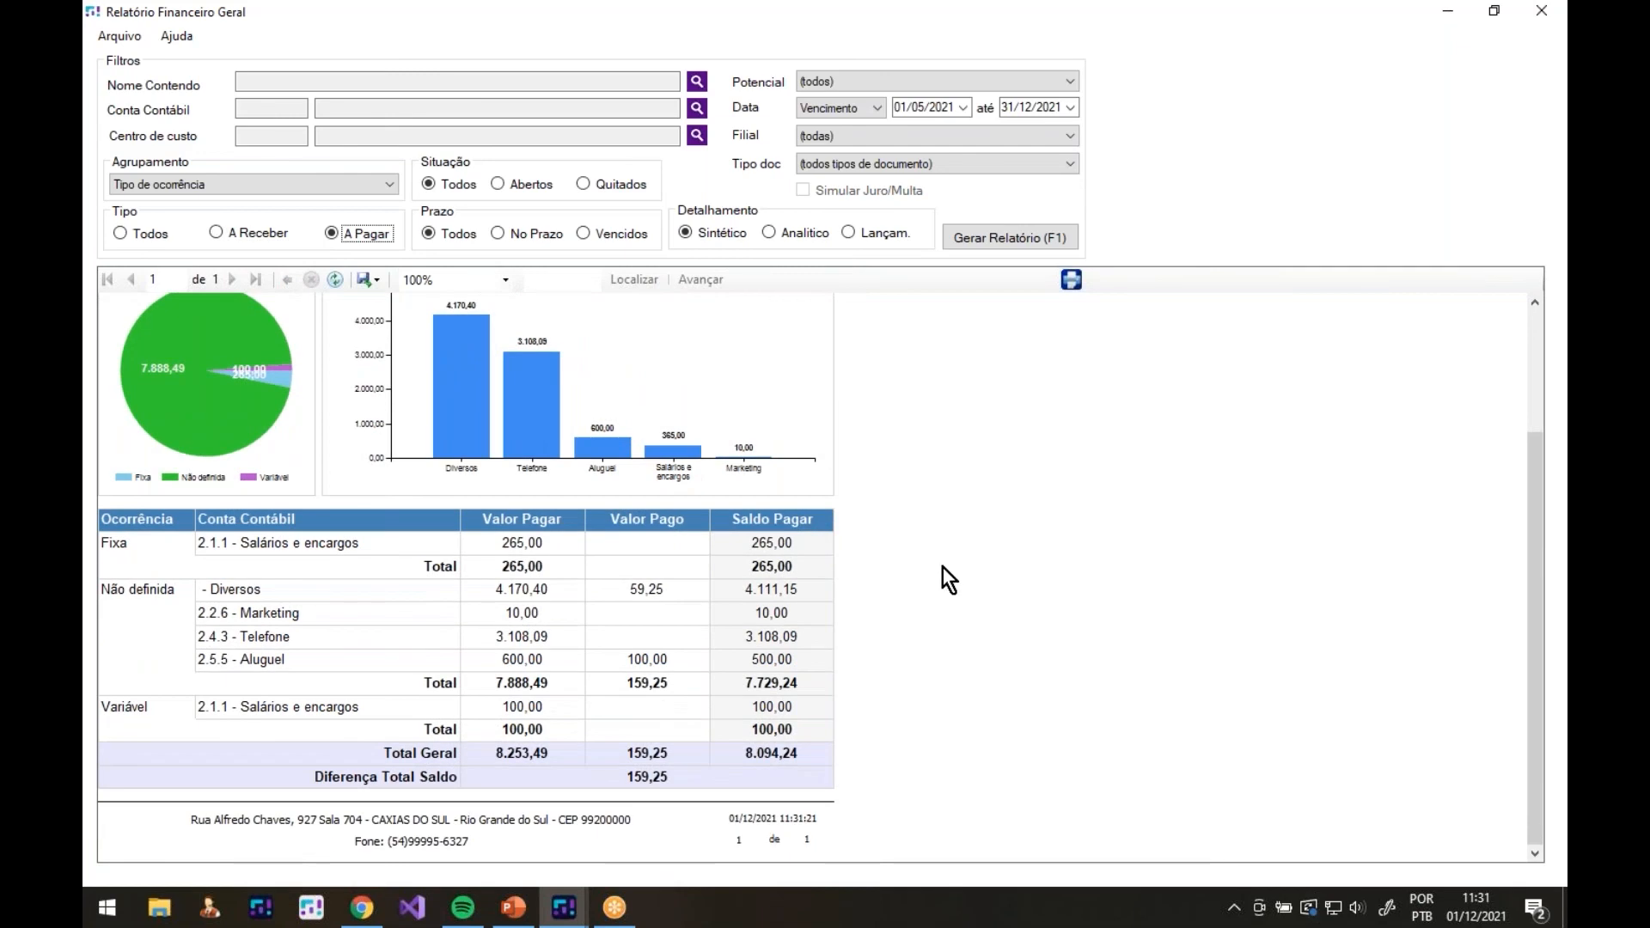
scroll(942, 565, "up", 3)
Set the report's Tipo back to Todos and its Agrupamento to Entidade
left_click(260, 231)
left_click(140, 234)
left_click(285, 185)
left_click(255, 199)
left_click(229, 186)
left_click(229, 188)
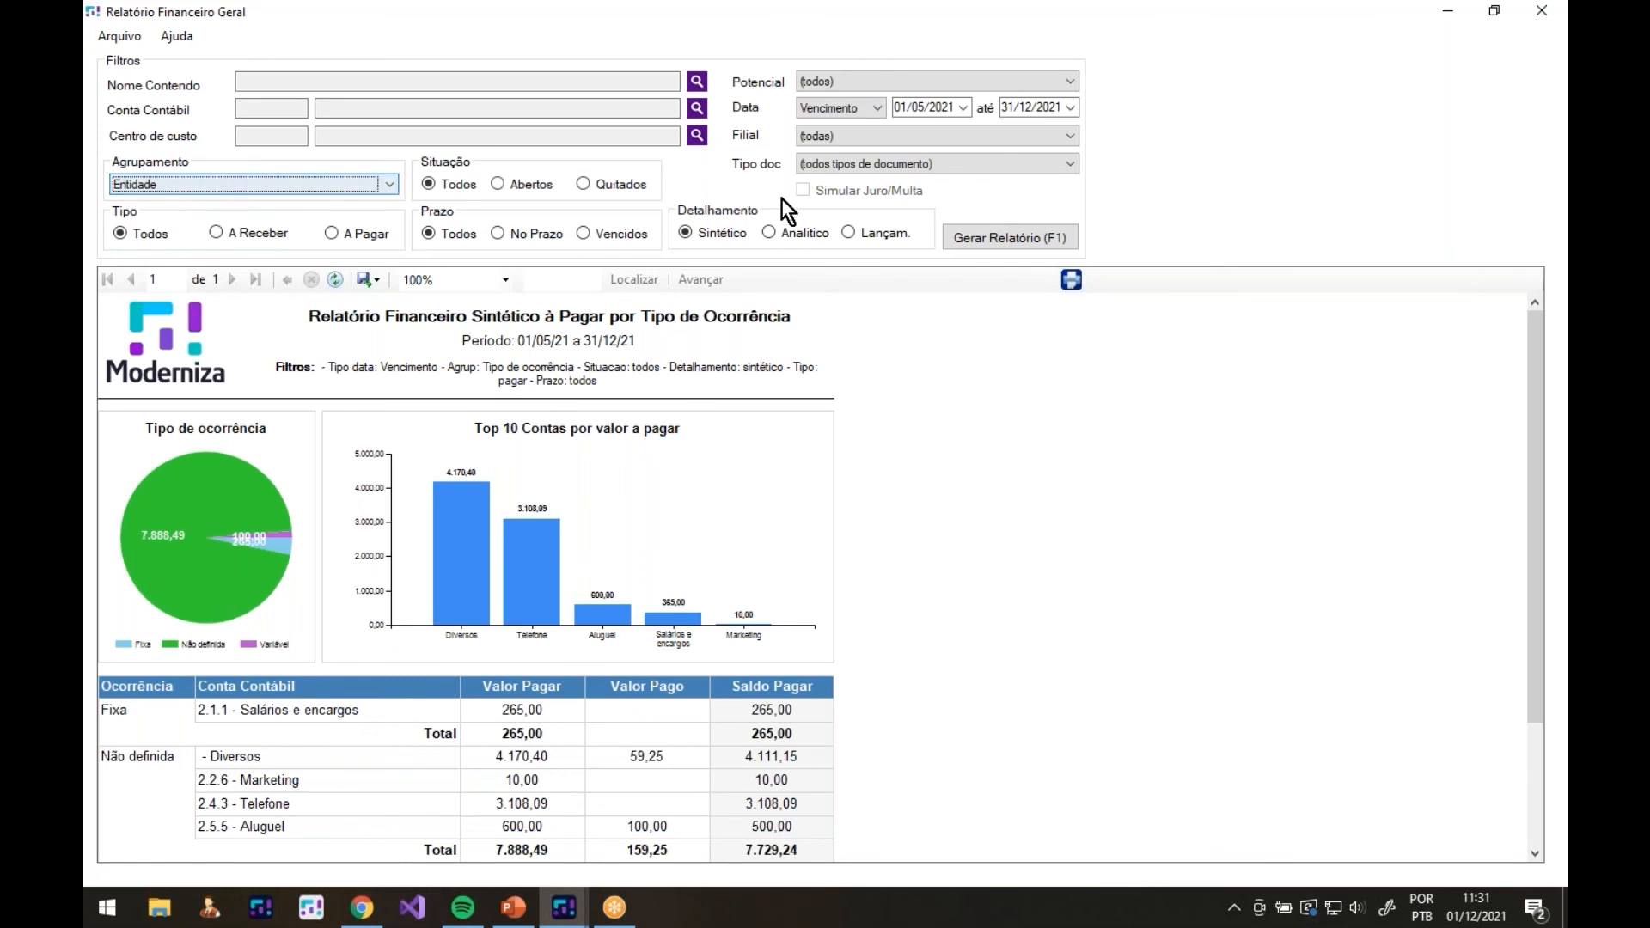
Generate the Sintético A Receber report by Entidade with Simular Juro/Multa enabled and examine the surcharges and discounts per entity
left_click(261, 233)
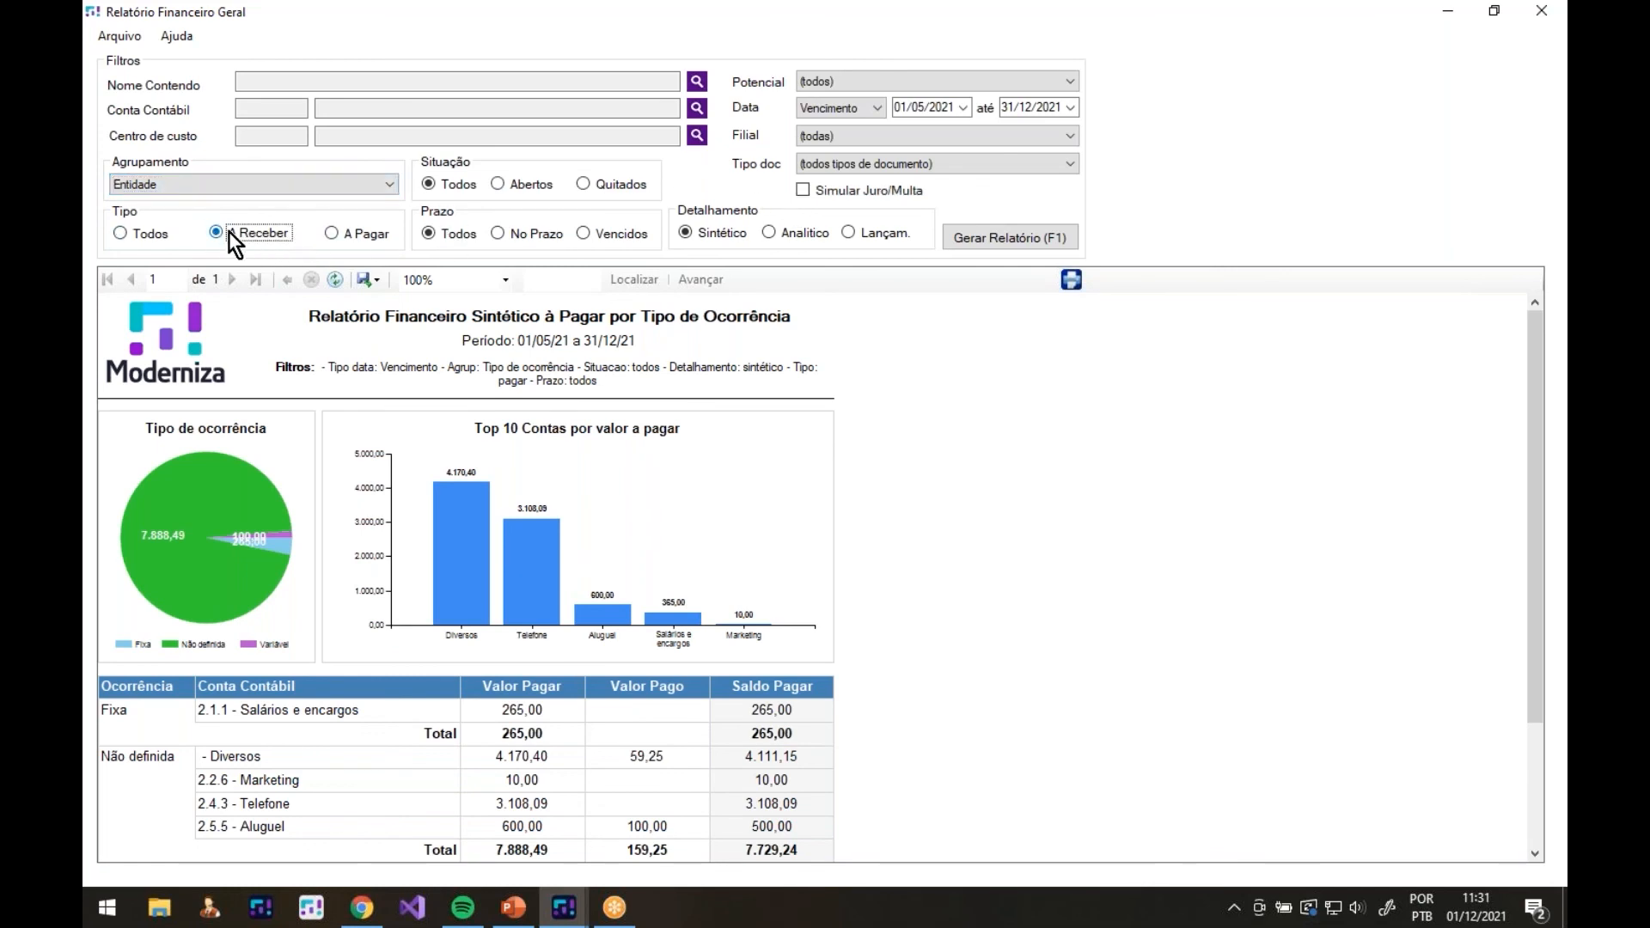
left_click(870, 189)
left_click(1023, 240)
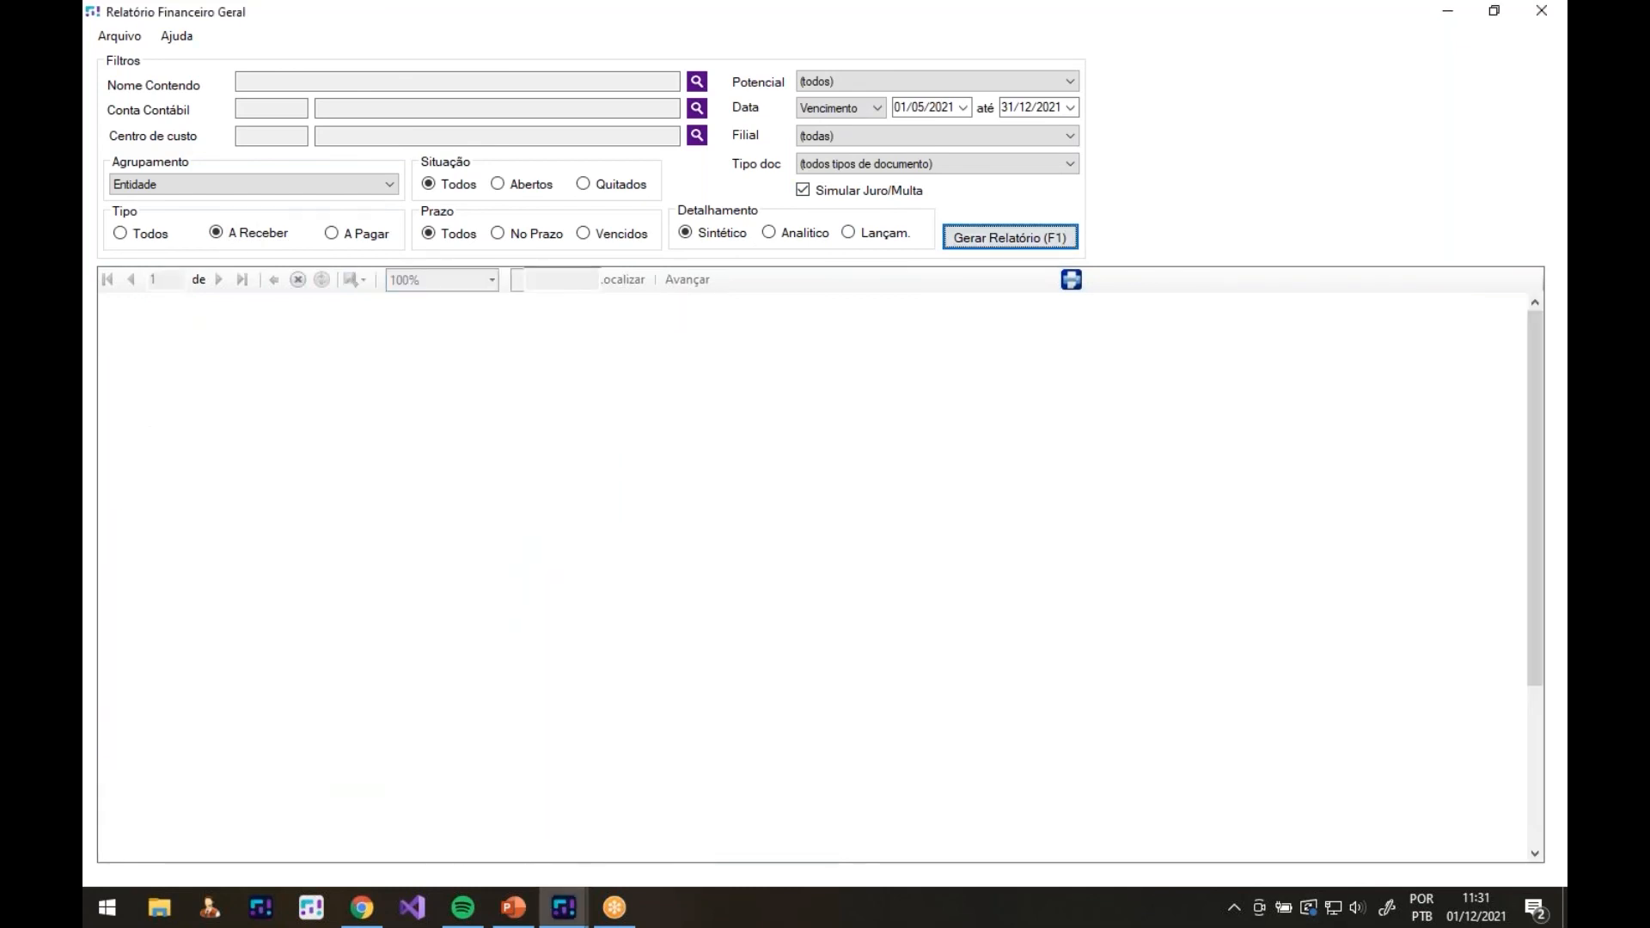
scroll(416, 638, "down", 2)
scroll(433, 623, "down", 1)
scroll(464, 584, "down", 2)
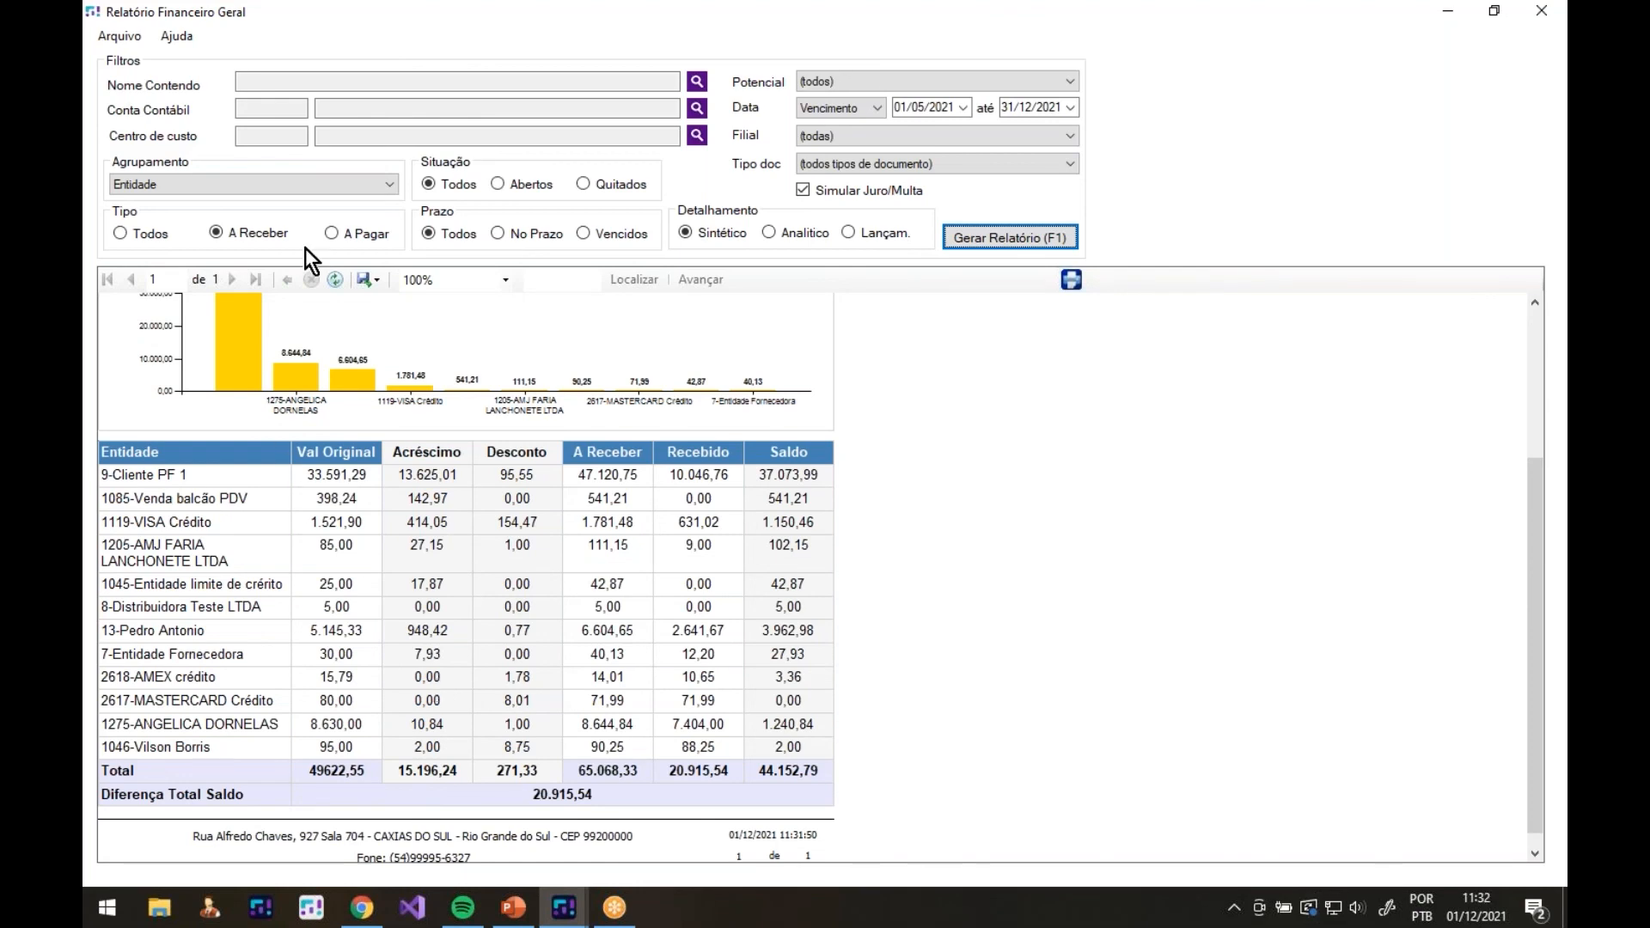
Regenerate the Entidade report as Analítico for A Receber, and again with Tipo set to Todos
left_click(806, 227)
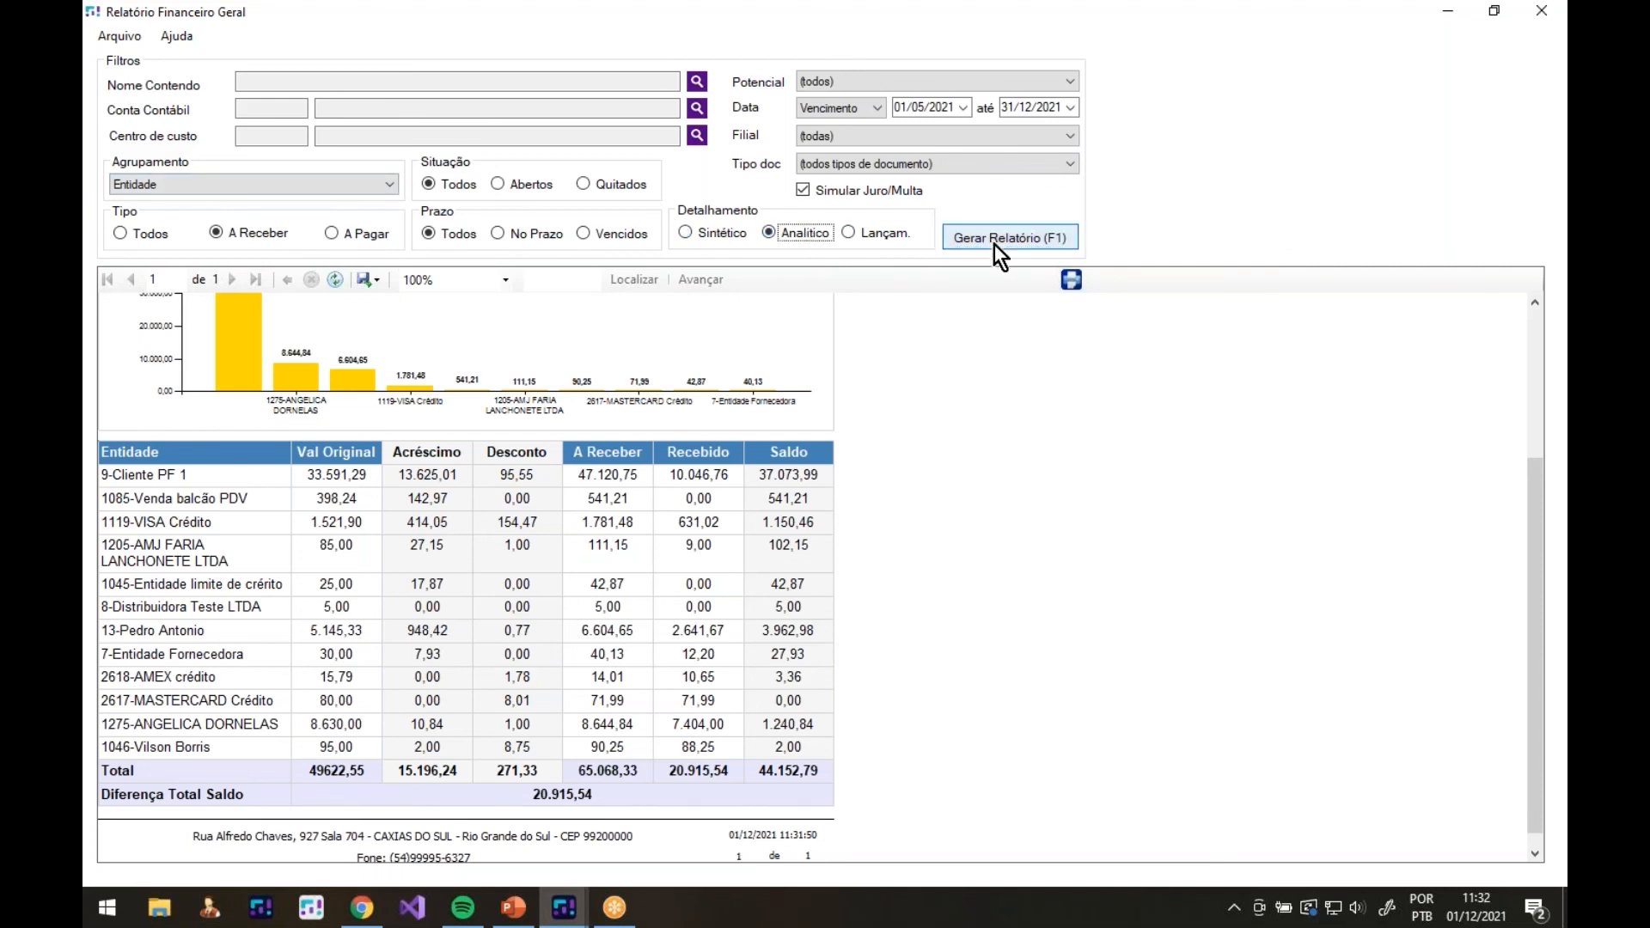
left_click(974, 240)
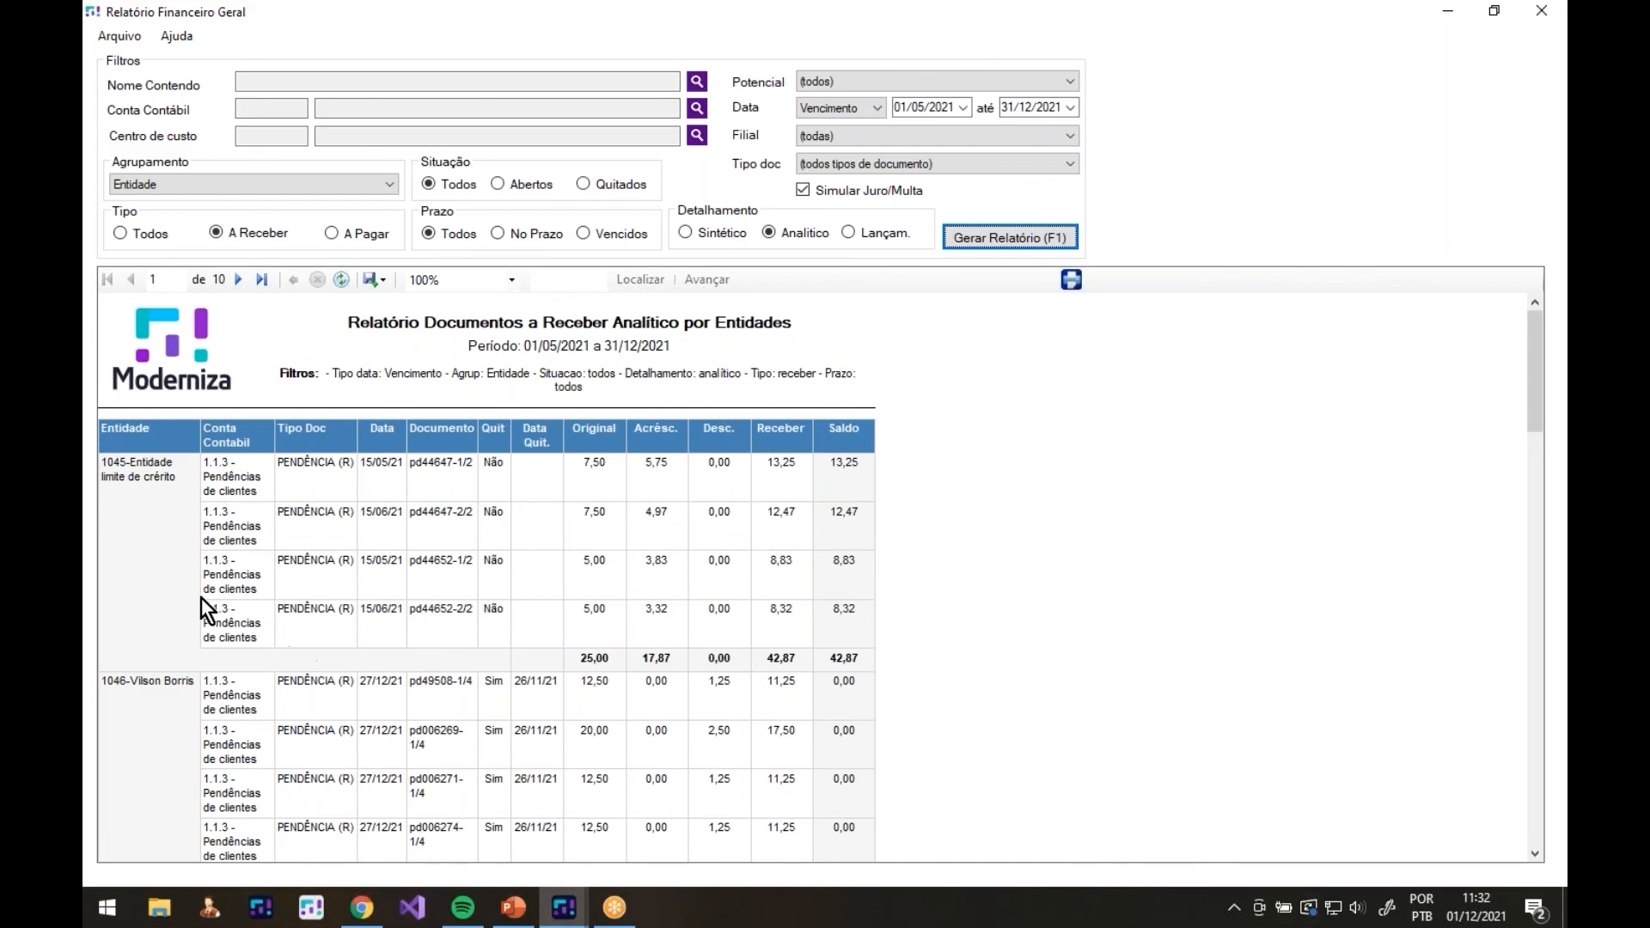
left_click(146, 232)
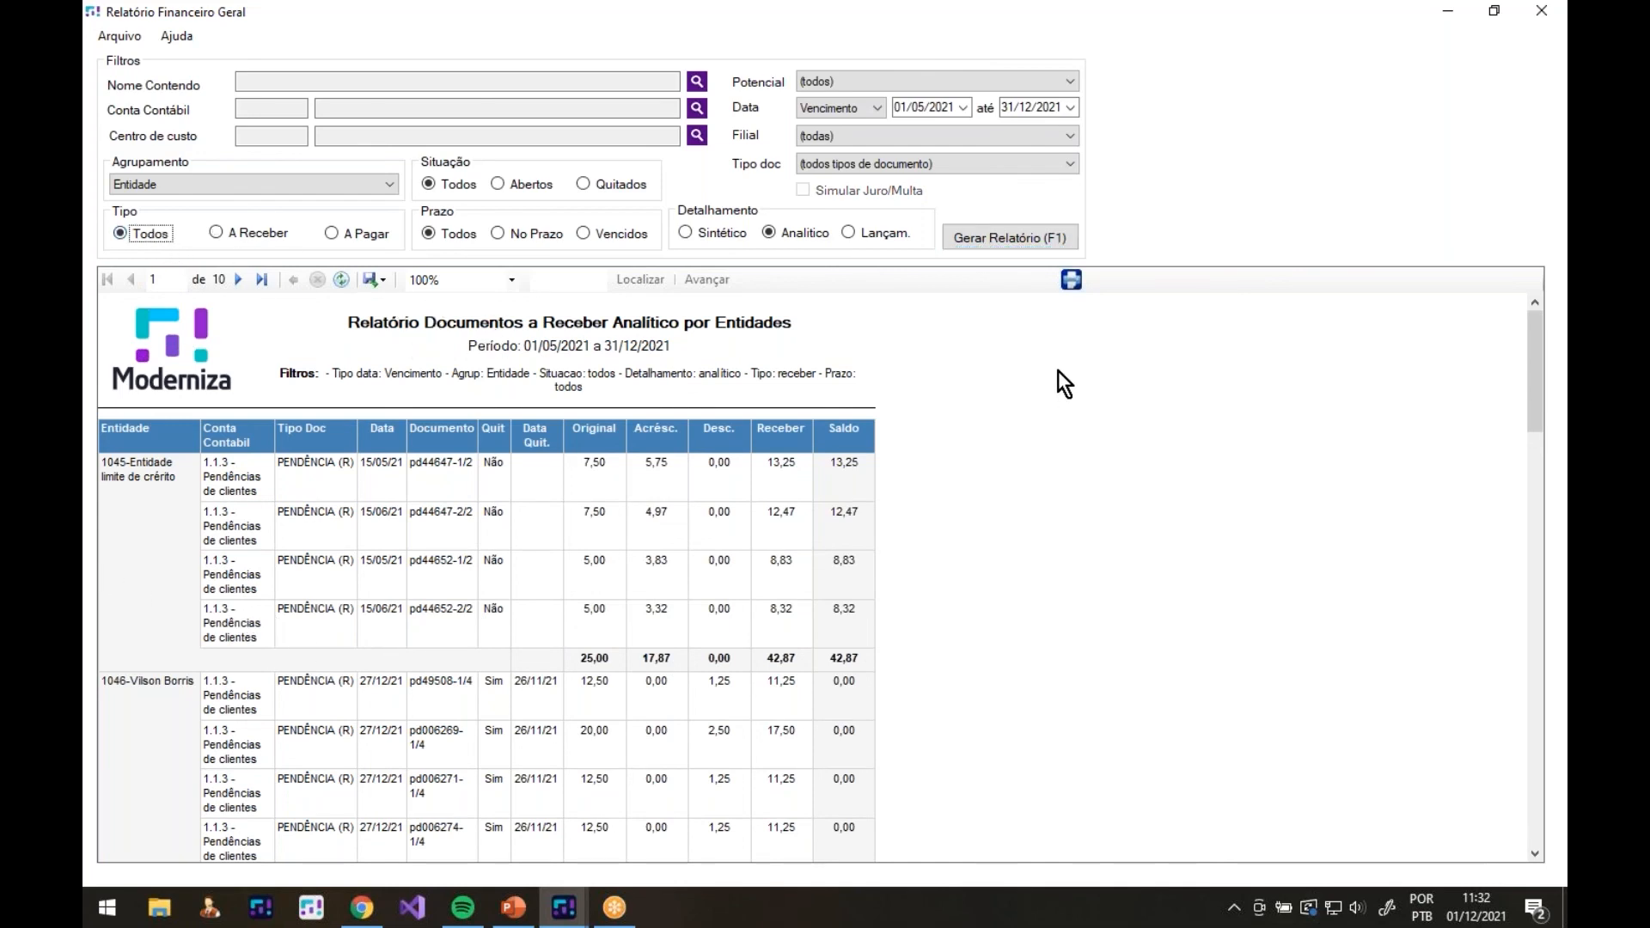
left_click(965, 234)
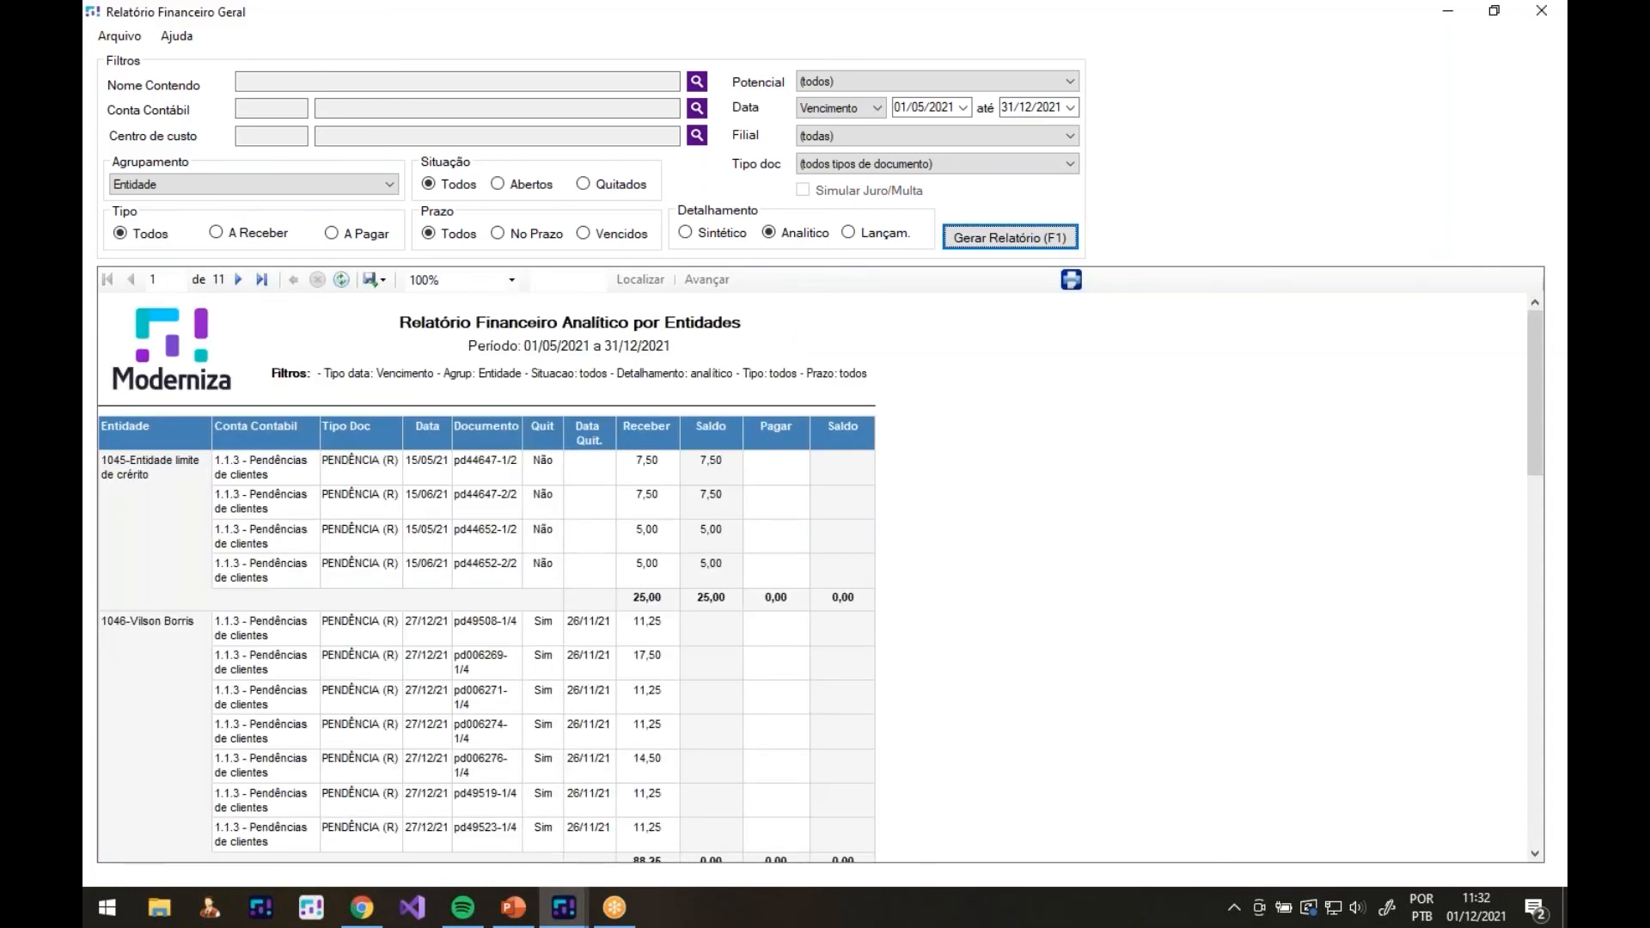
Set Detalhamento to Sintético and review the available Agrupamento and Tipo doc options without changing them
left_click(723, 232)
left_click(239, 185)
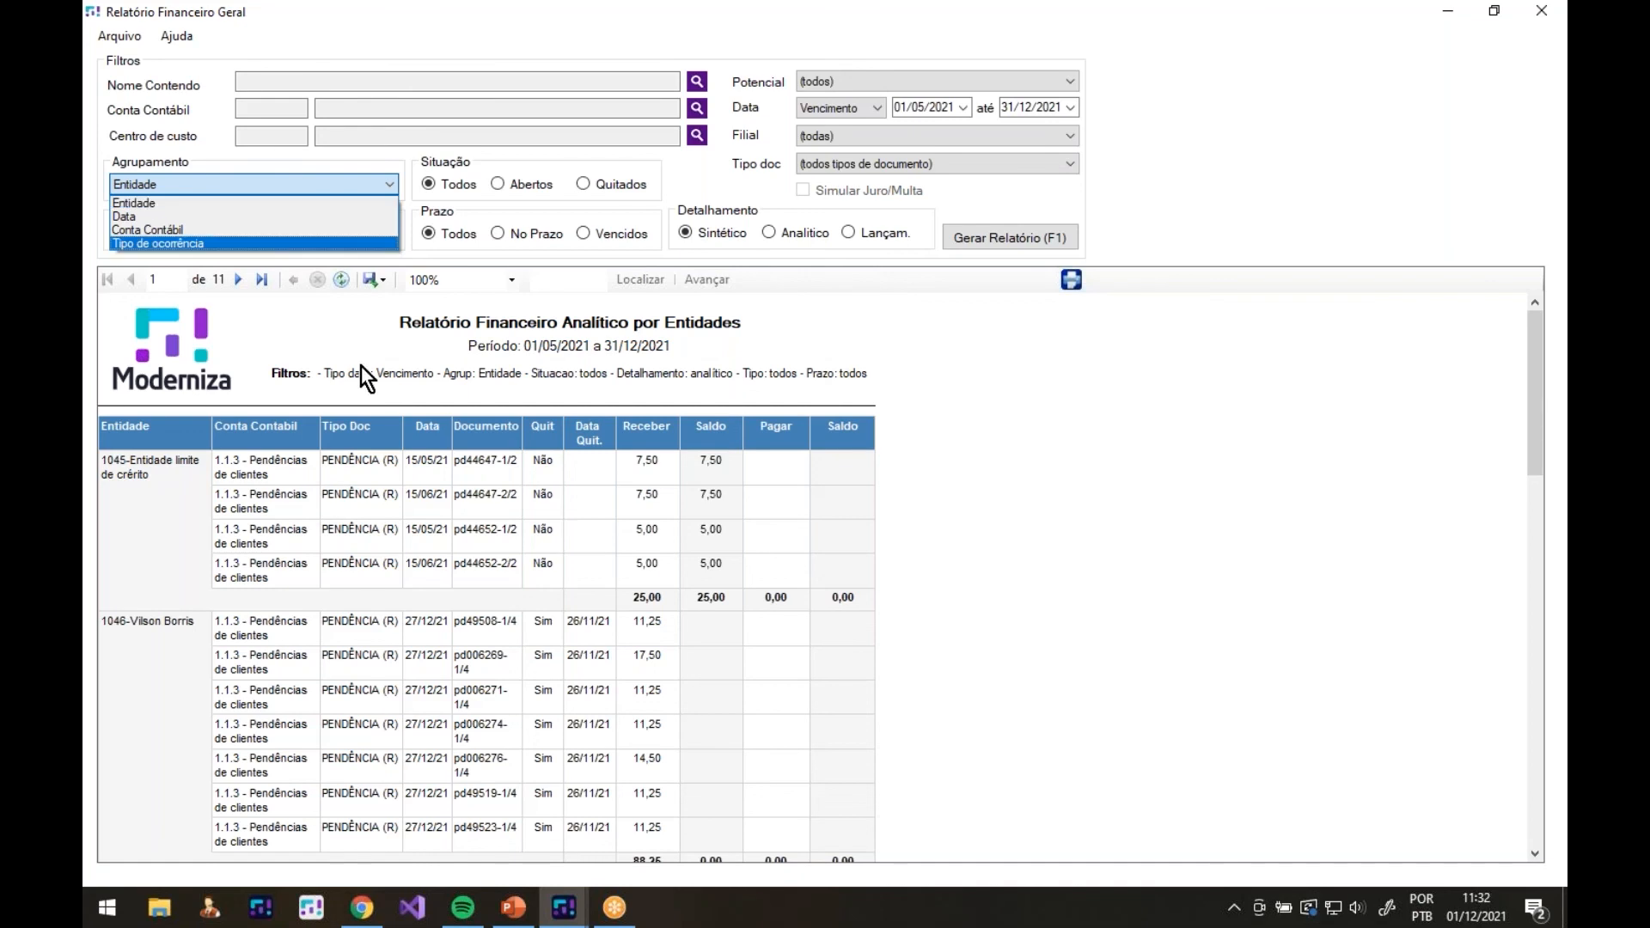
left_click(342, 354)
left_click(850, 168)
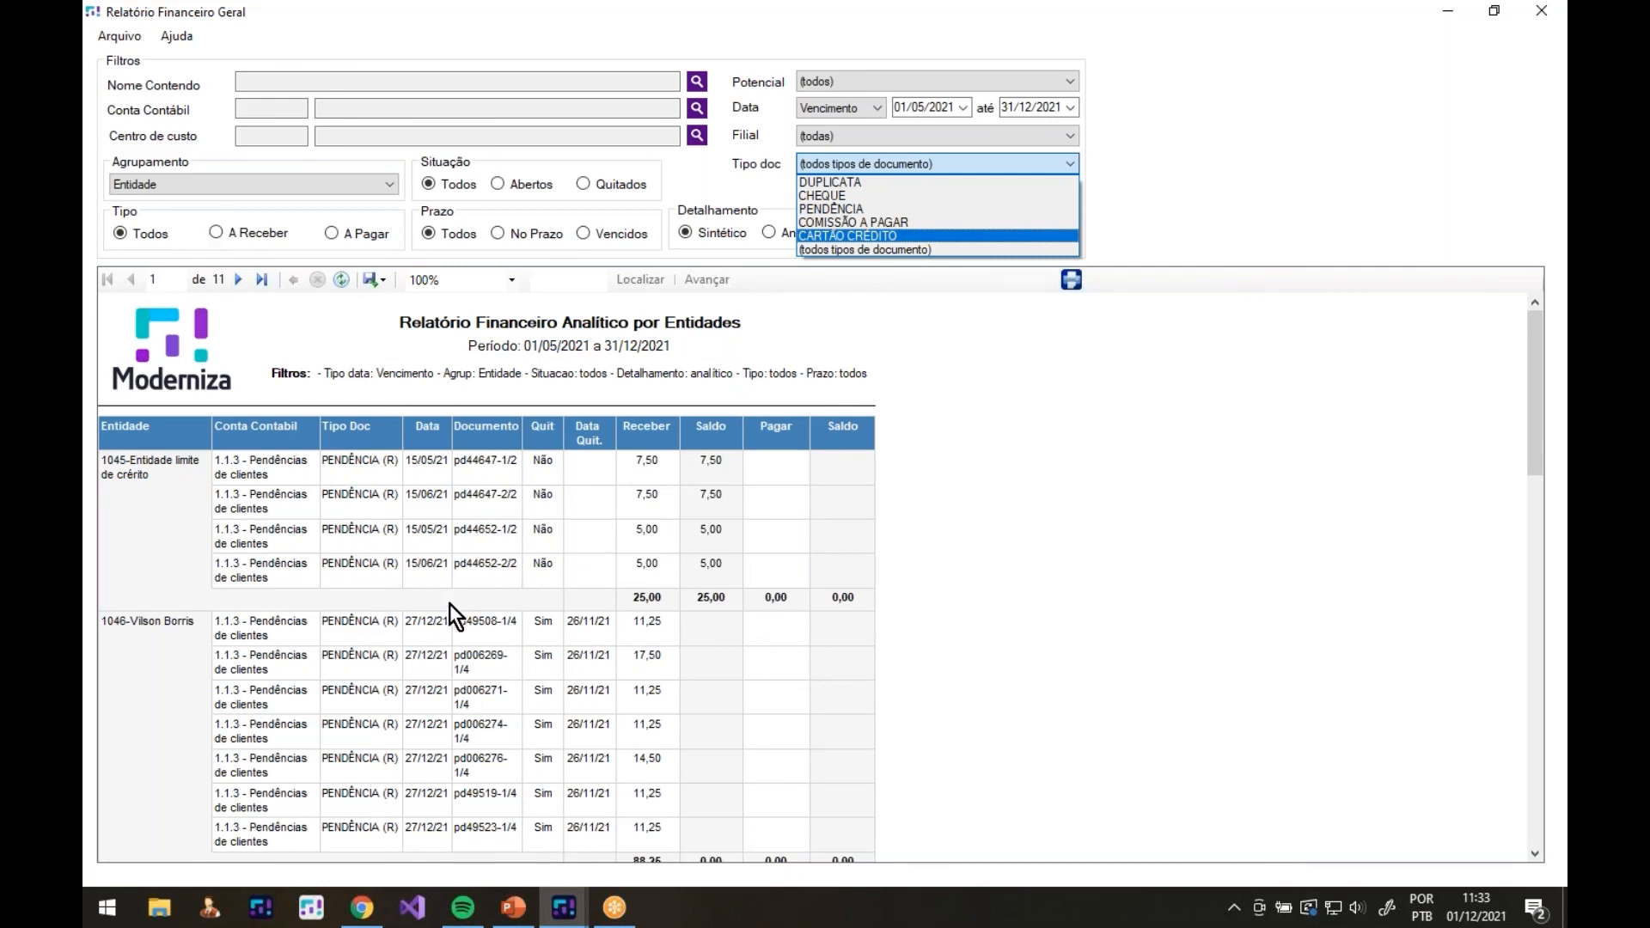
left_click(1085, 648)
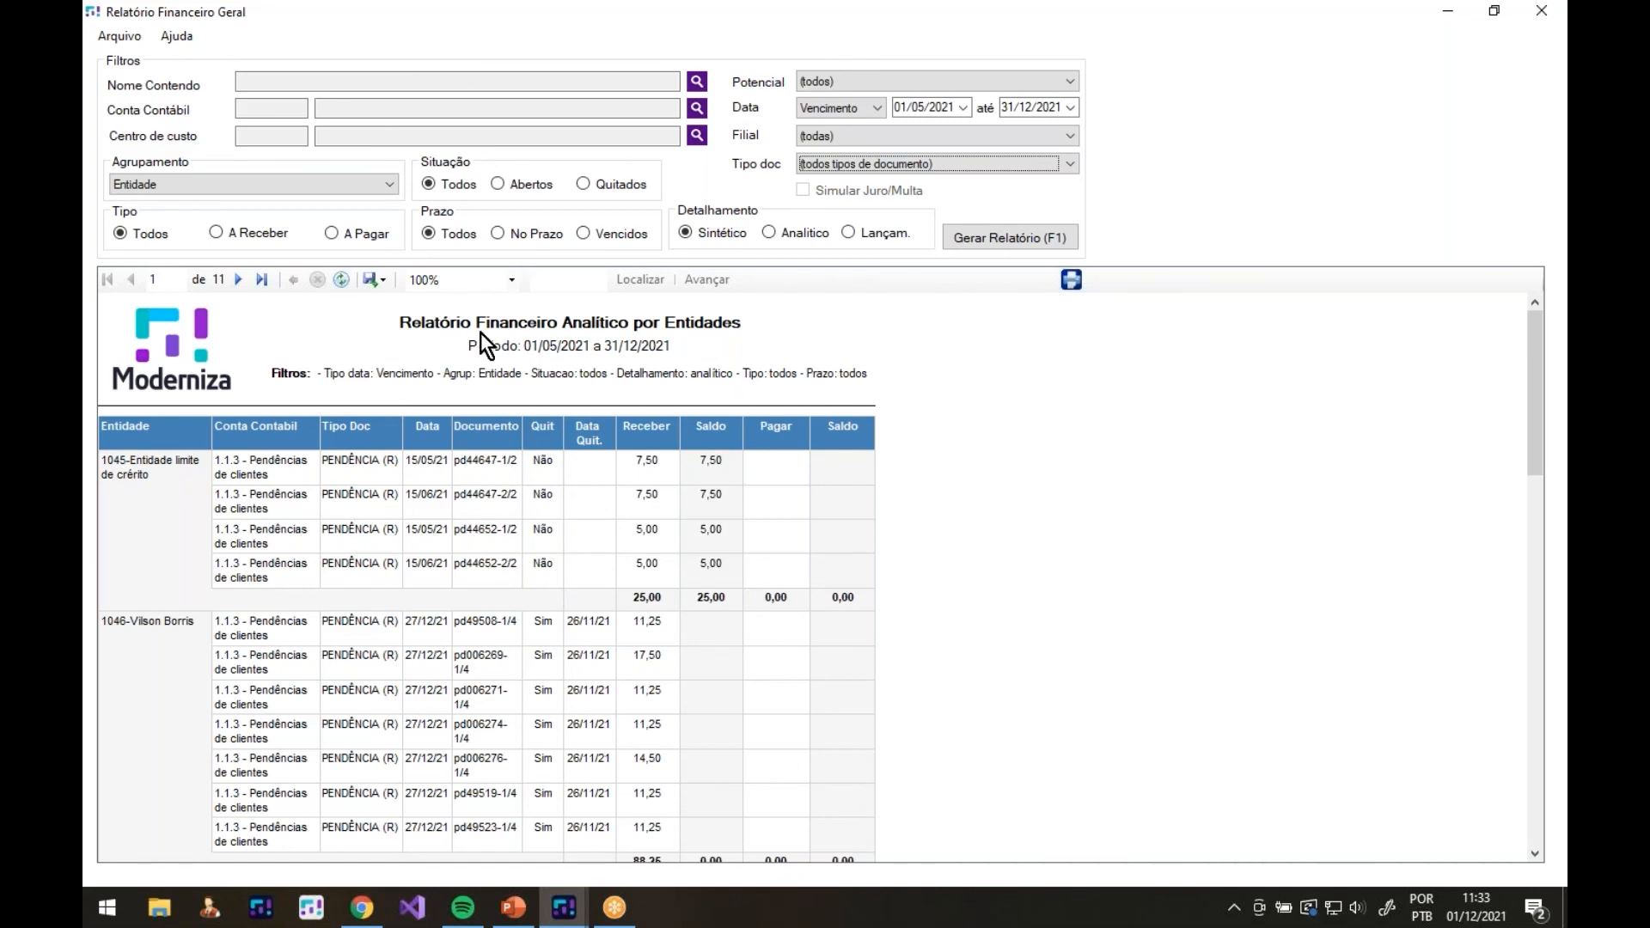
Close the Relatório Financeiro Geral and collapse the Relatórios options to return to the main screen
left_click(933, 472)
key("Escape")
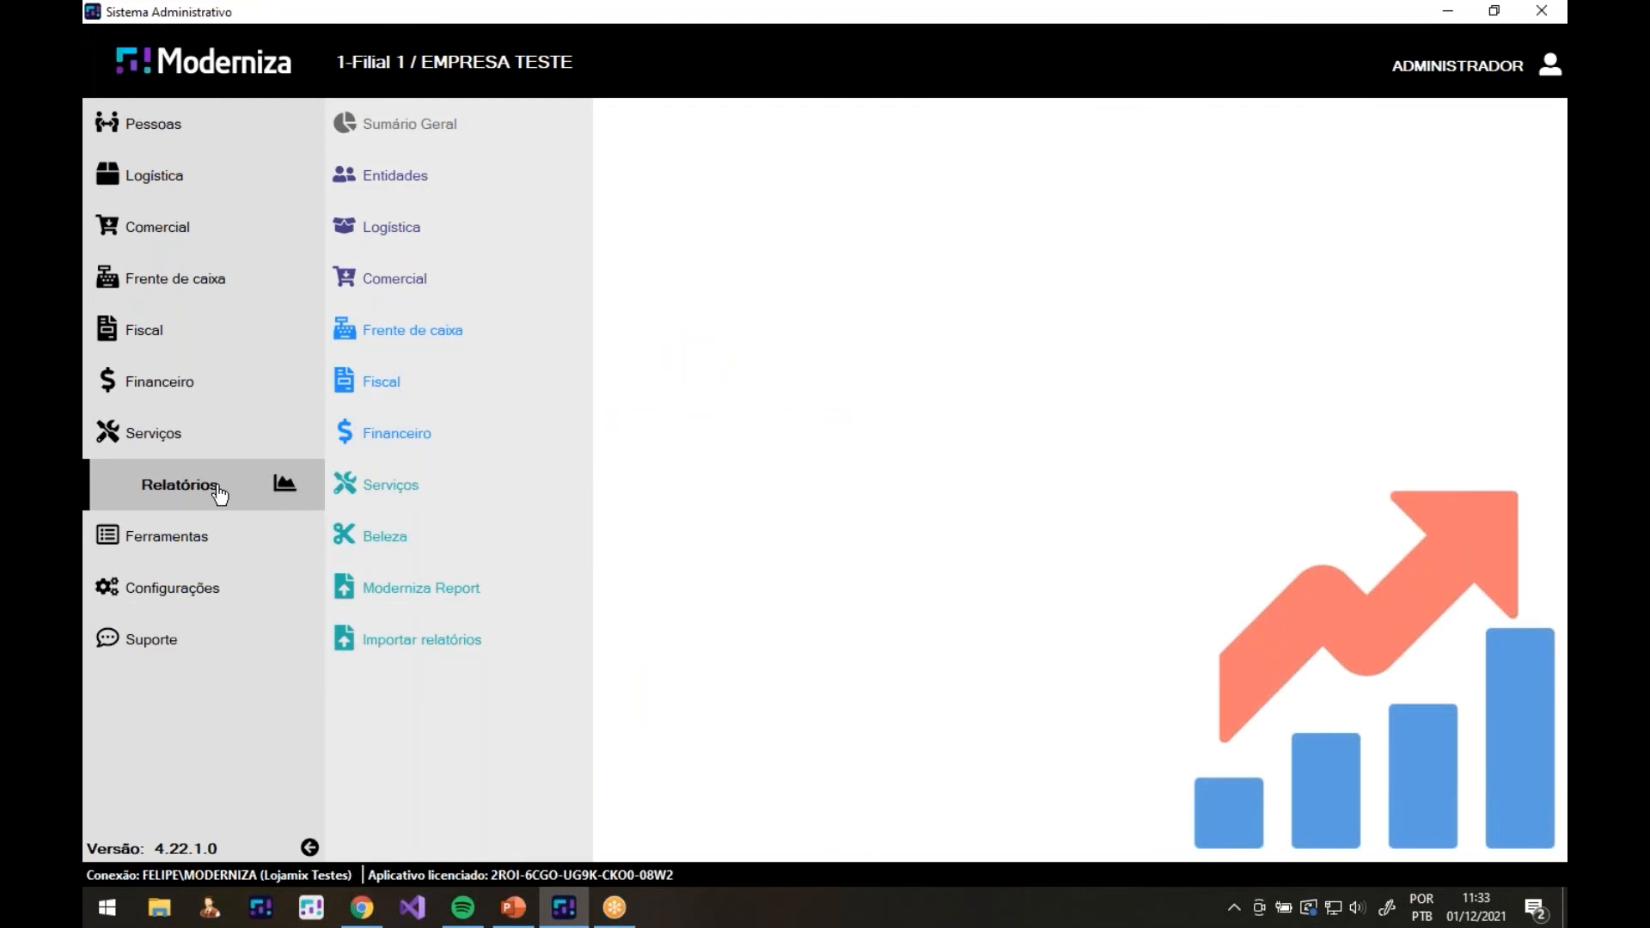
left_click(220, 491)
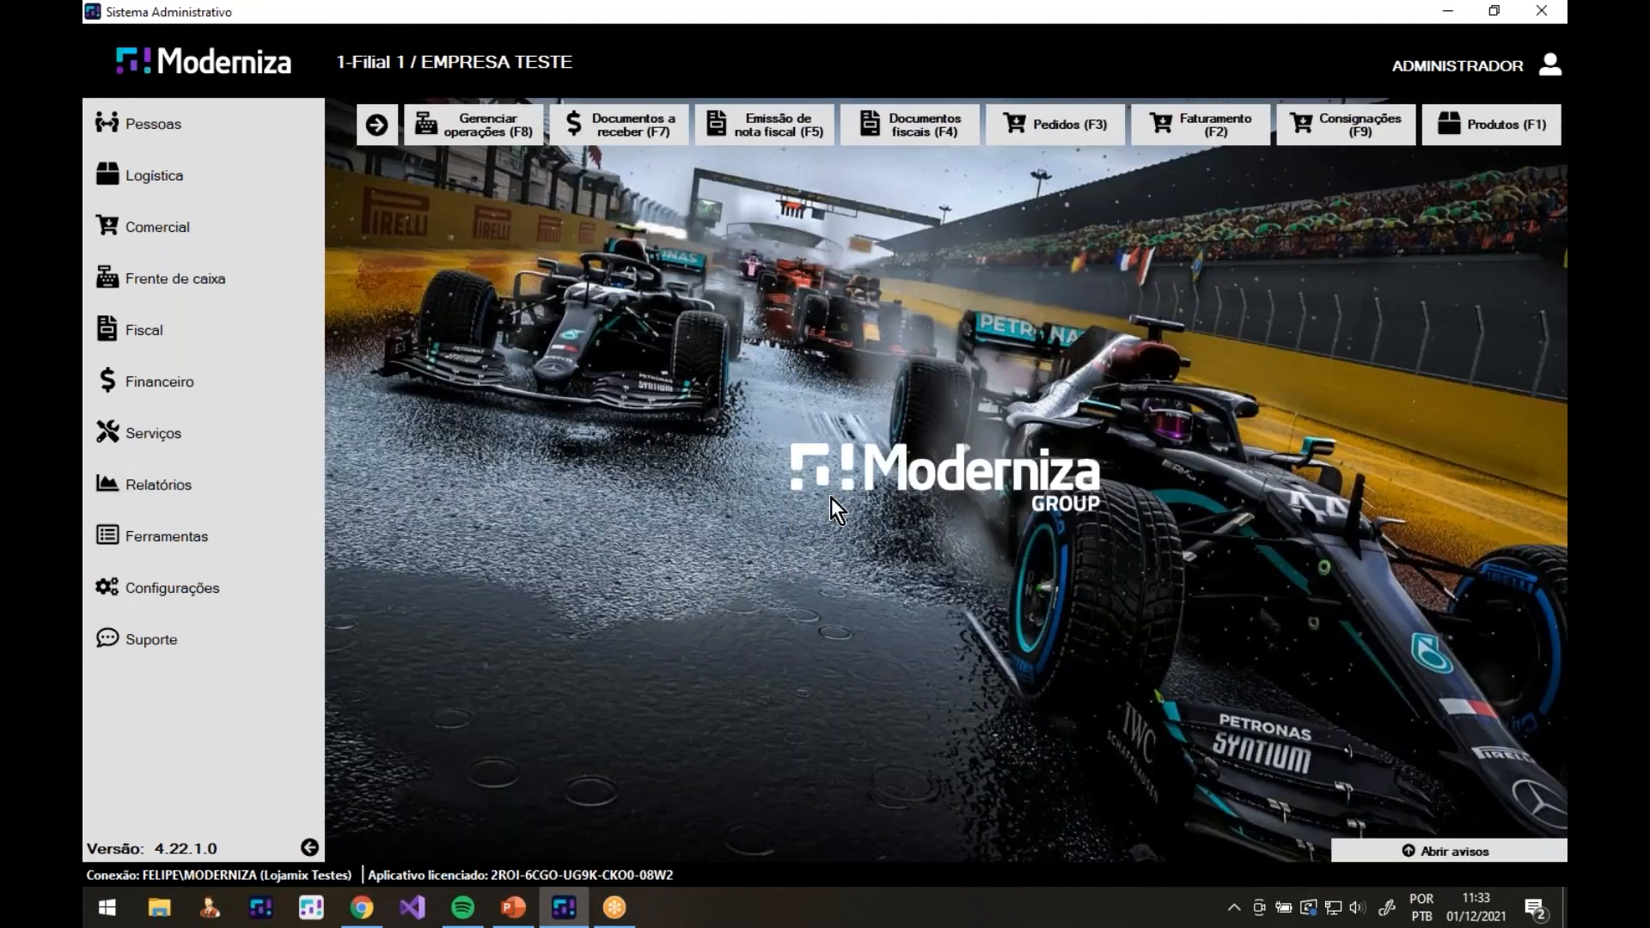